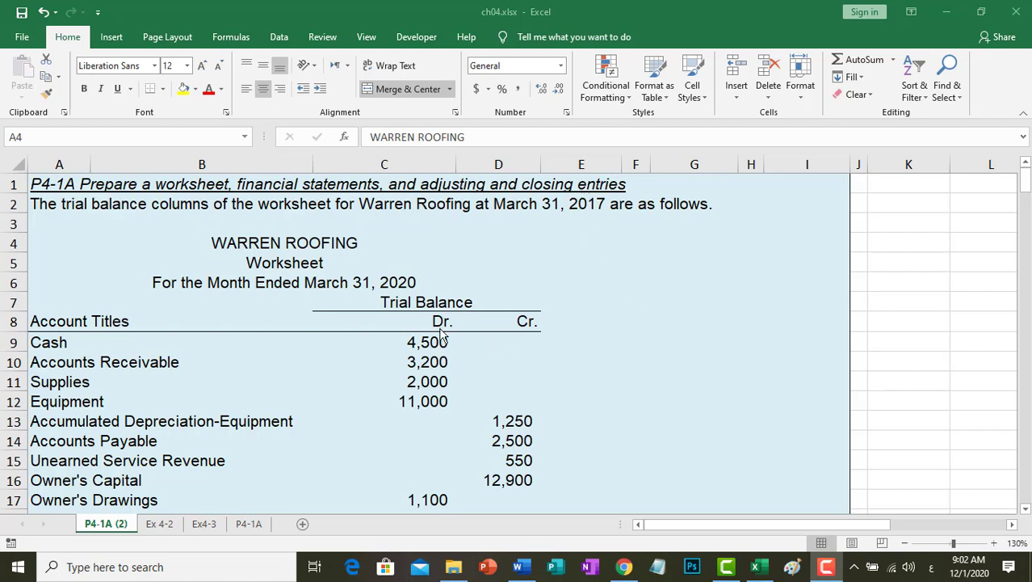
Step: Review the Warren Roofing trial balance for March 31, 2020, from the column headings down to the totals row
left_click(420, 303)
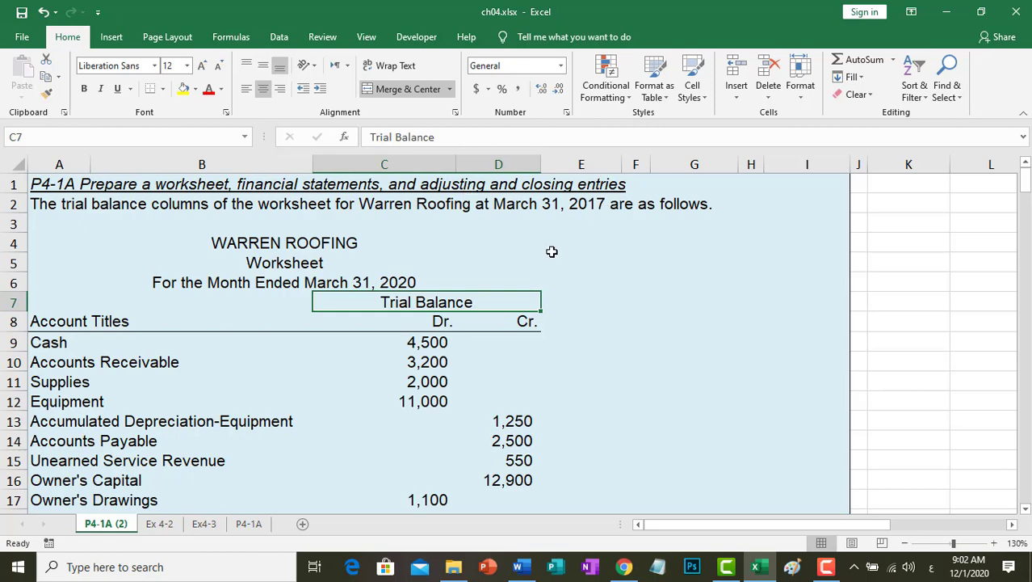
scroll(182, 410, "down", 1)
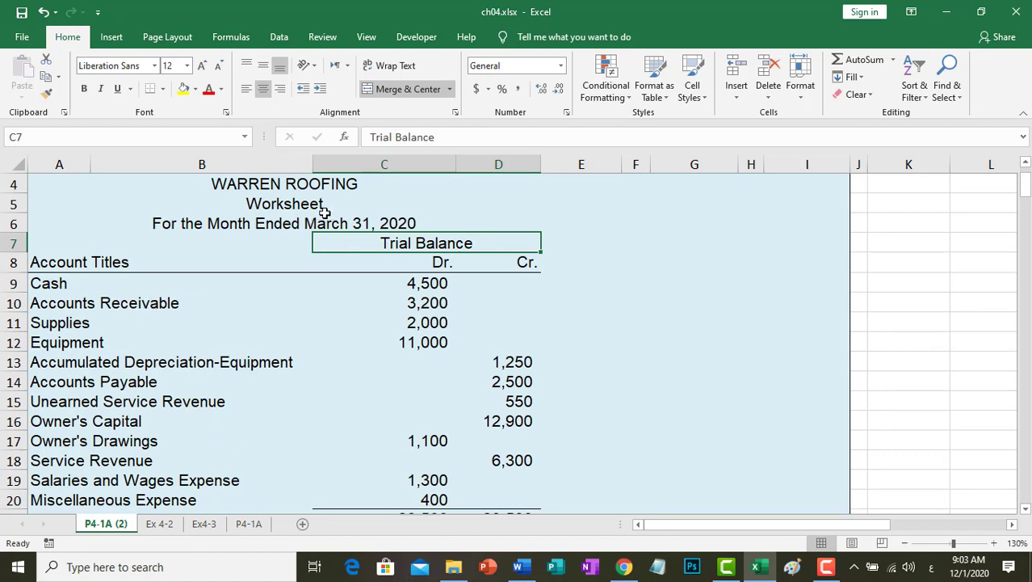
left_click_drag(55, 284, 495, 503)
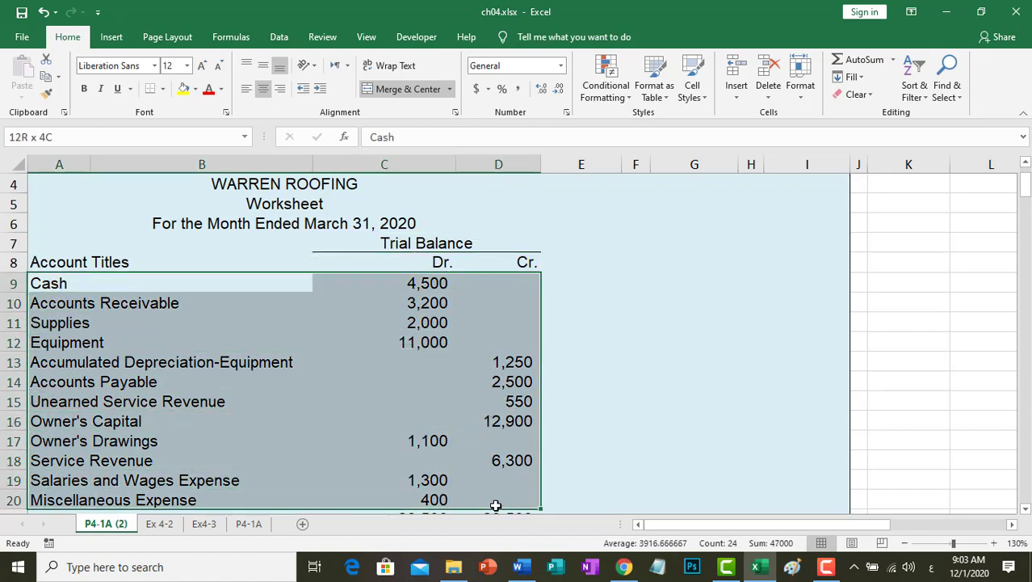
left_click_drag(496, 505, 502, 482)
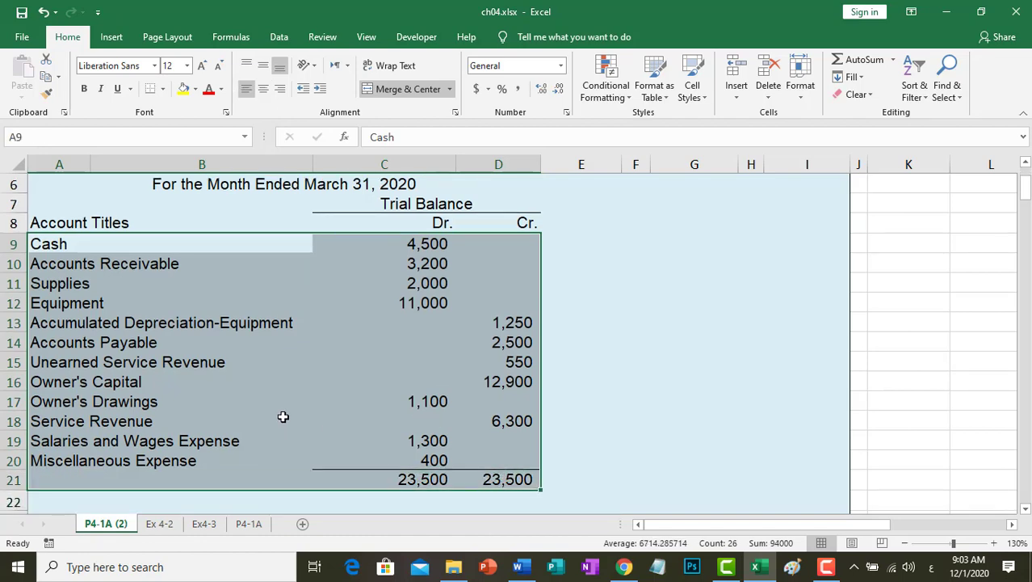
scroll(283, 416, "down", 3)
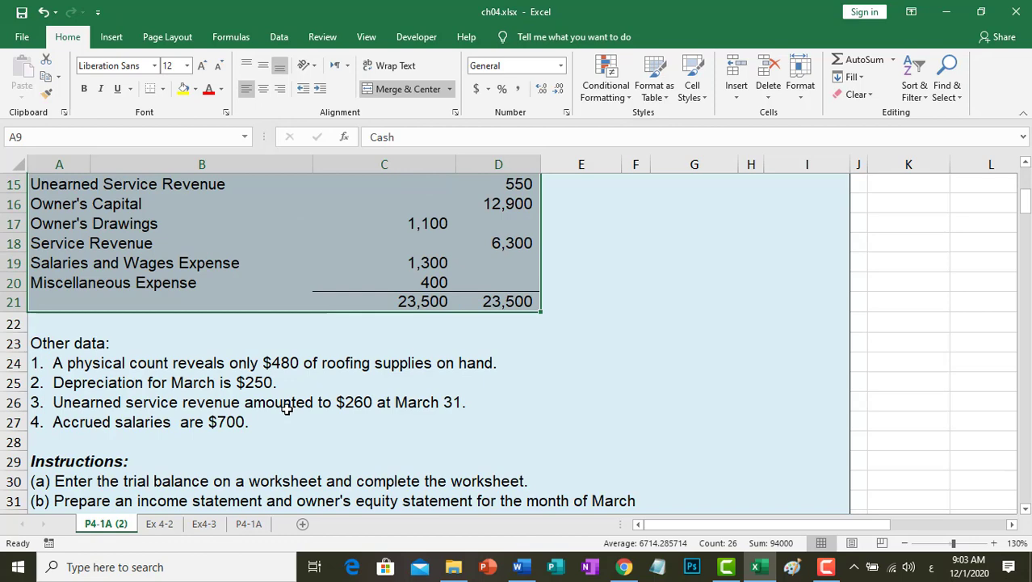
scroll(286, 409, "down", 1)
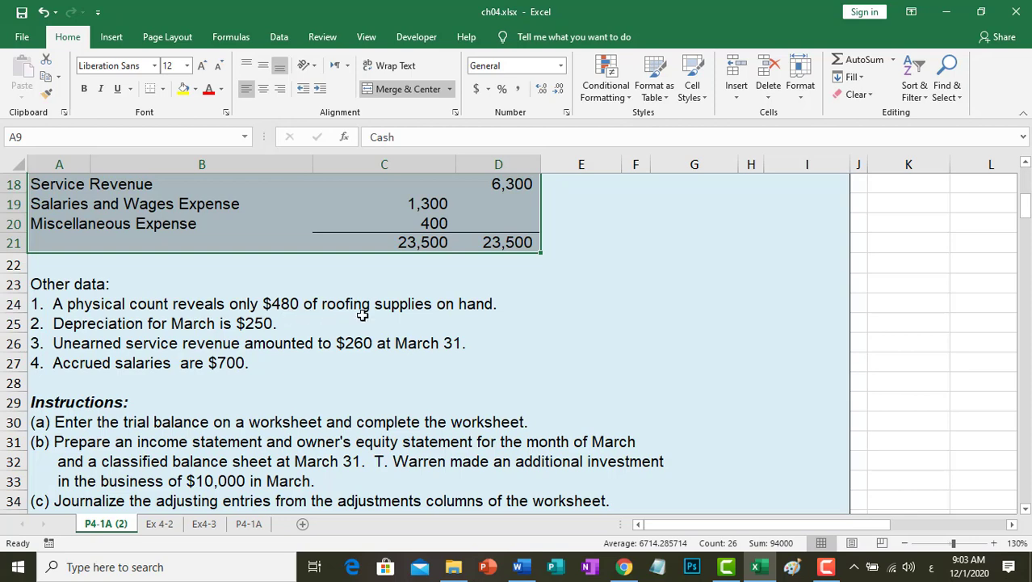
Step: Compare the Supplies balance in the trial balance with the physical count and depreciation notes under Other data
left_click(410, 325)
scroll(394, 324, "up", 4)
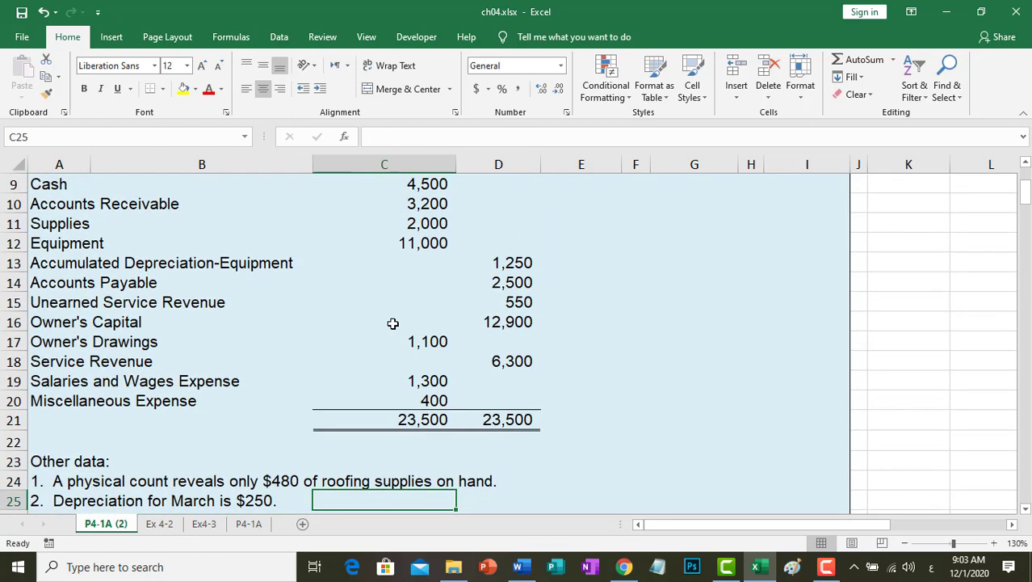
left_click(421, 283)
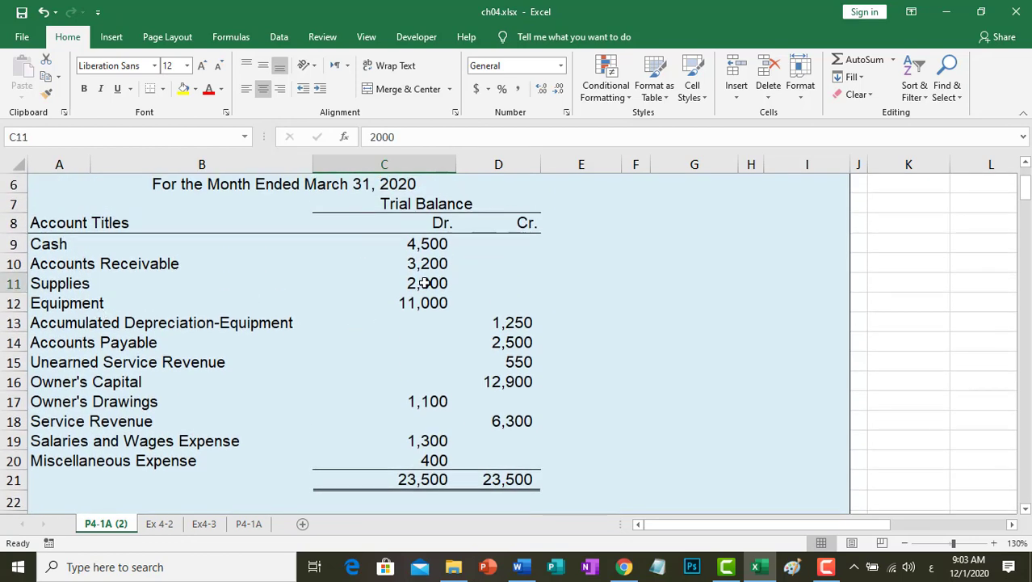
scroll(527, 322, "down", 3)
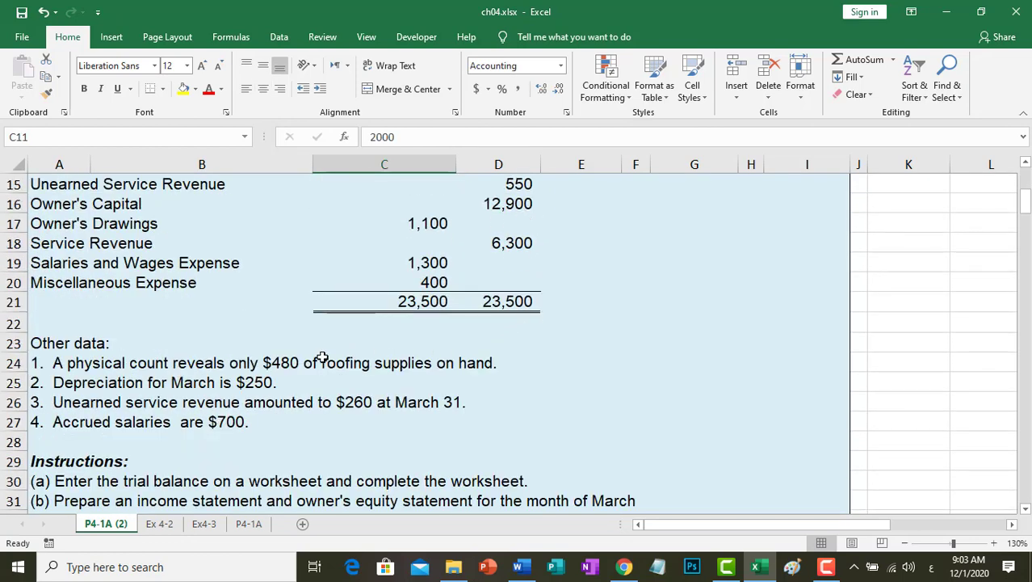
left_click(285, 364)
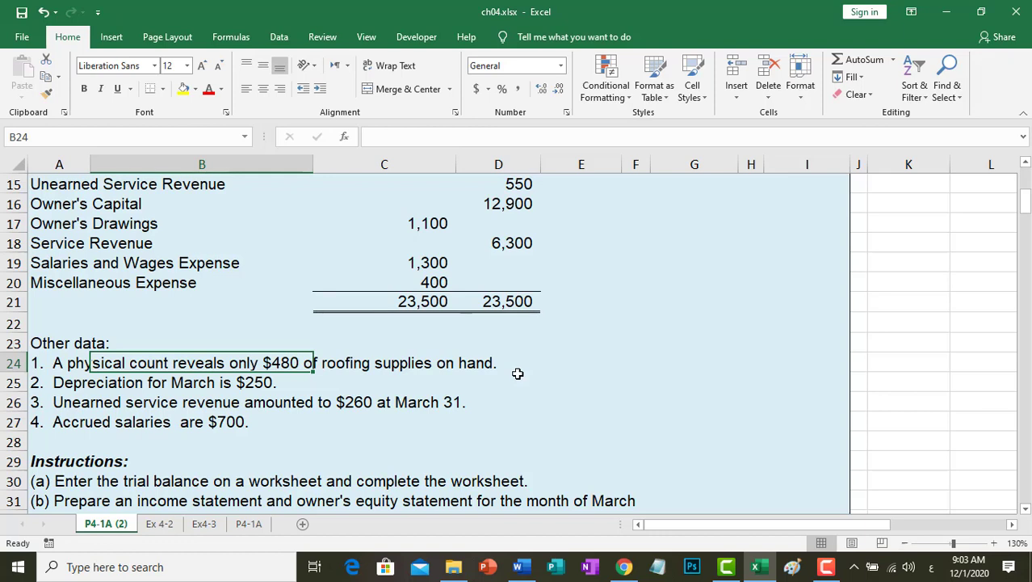
left_click(65, 385)
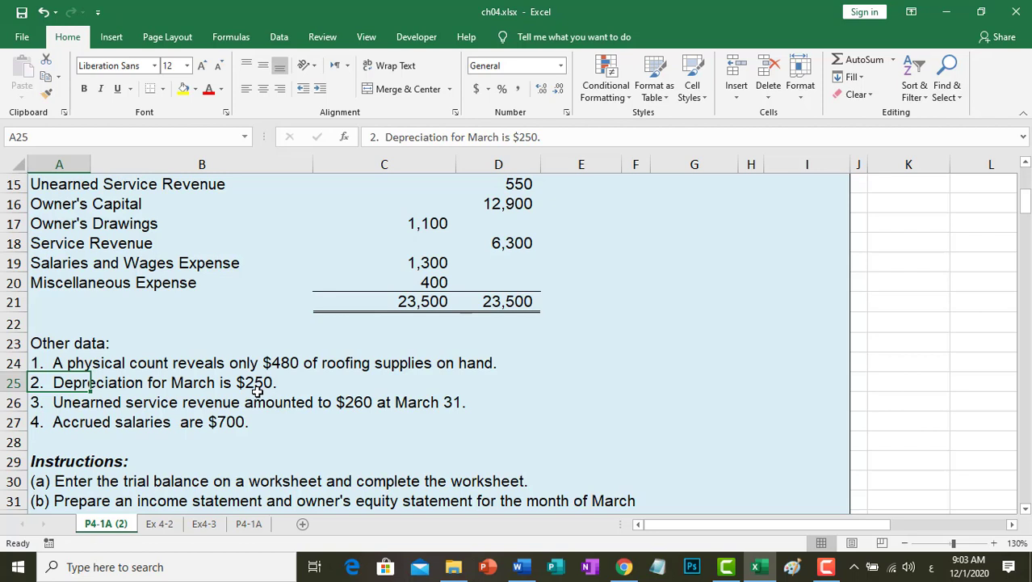
left_click(224, 384)
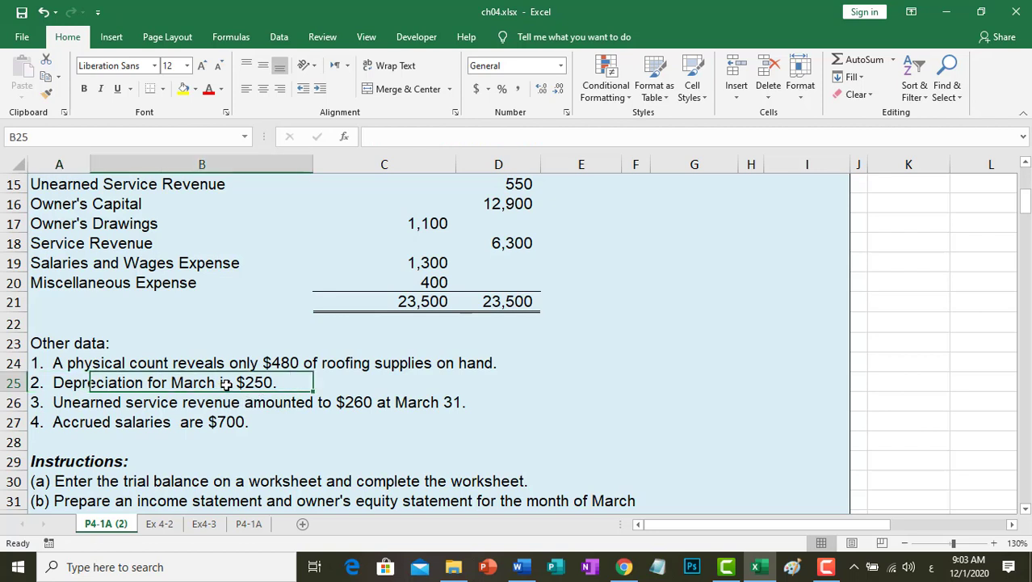
left_click(248, 361)
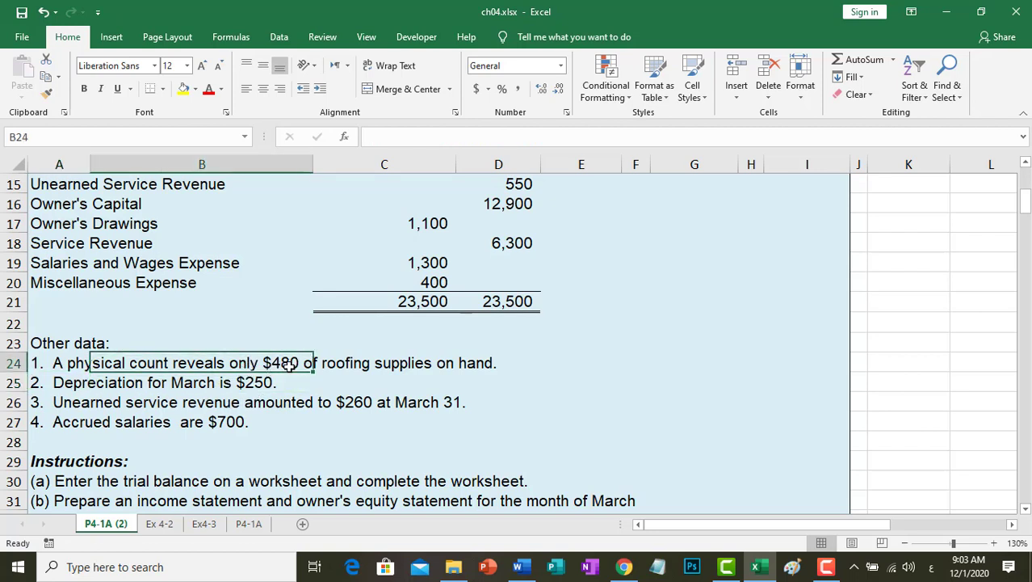
scroll(319, 346, "up", 2)
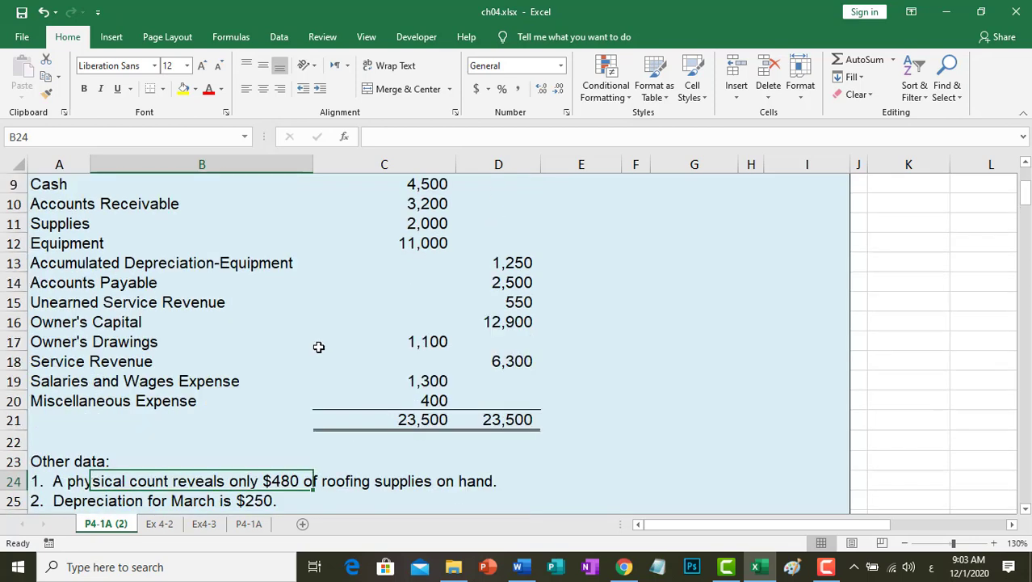
left_click(407, 230)
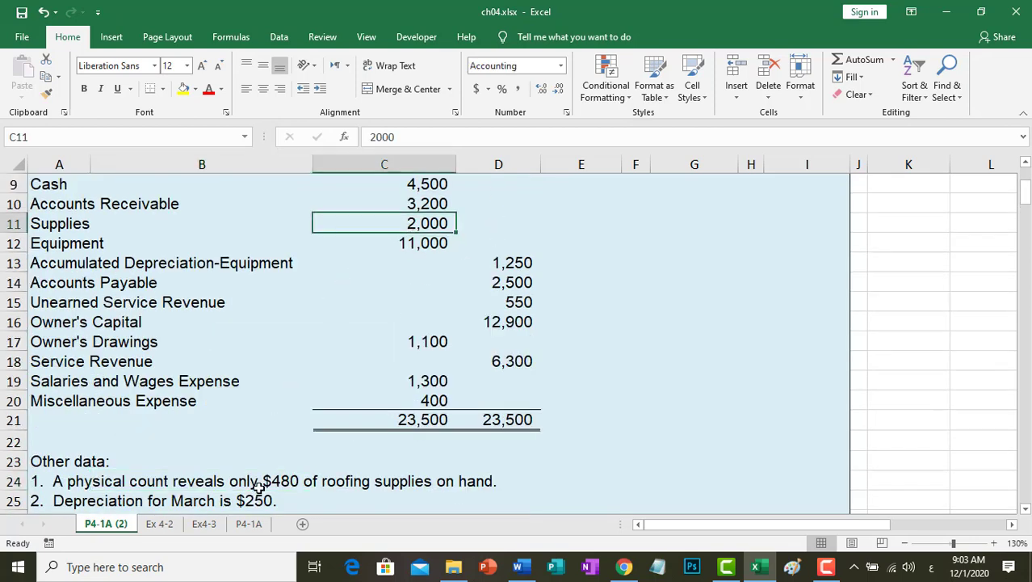
left_click(211, 483)
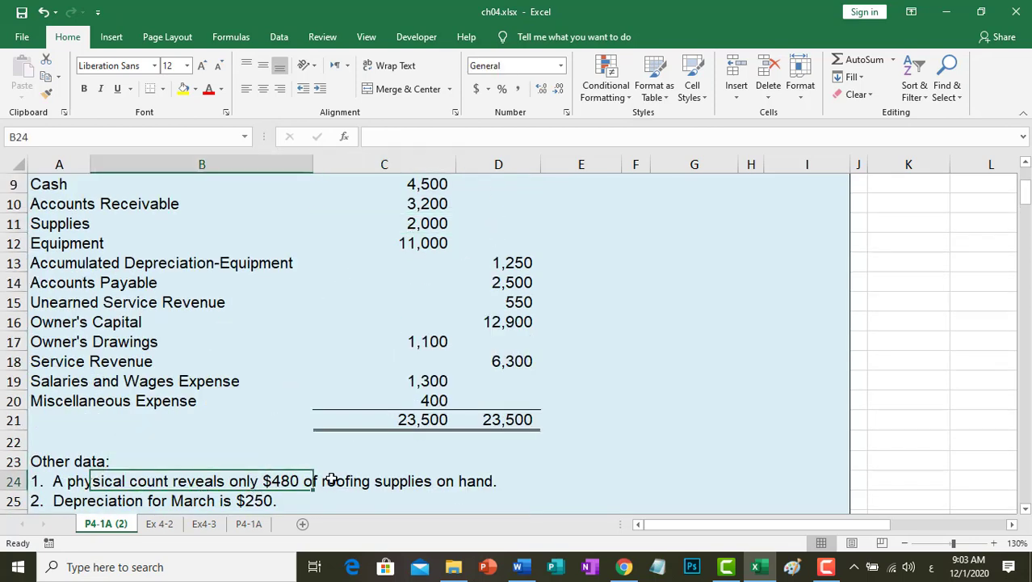
Step: Check the Unearned Service Revenue balance against its adjustment note, and read the instructions through to the part (a) worksheet
scroll(237, 440, "down", 2)
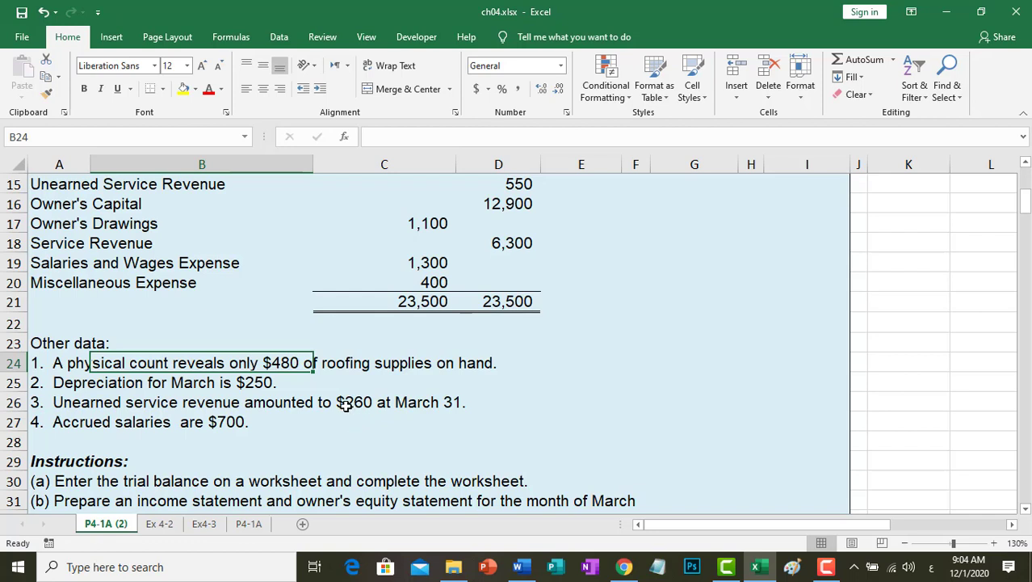
left_click(521, 184)
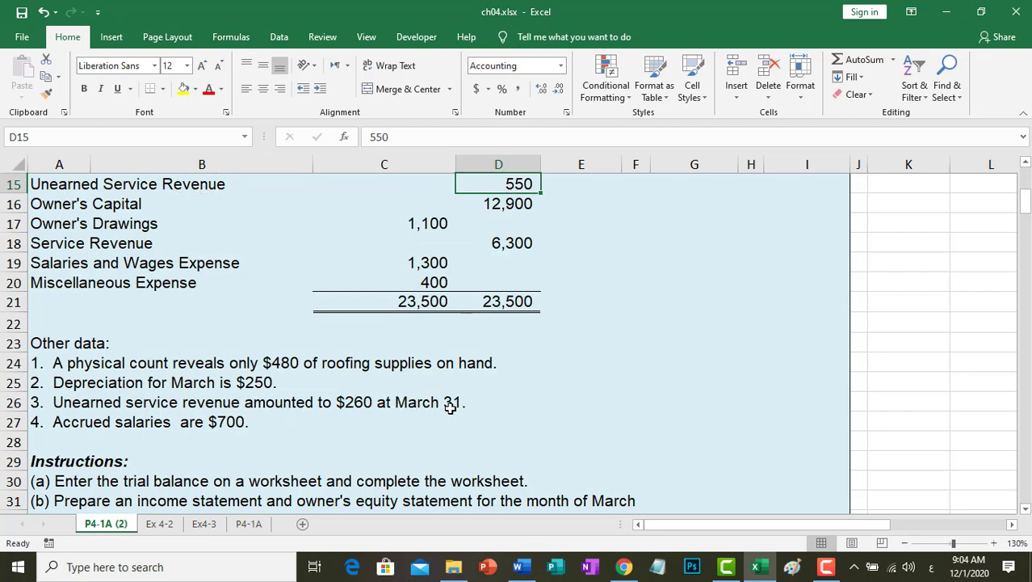
scroll(467, 399, "up", 3)
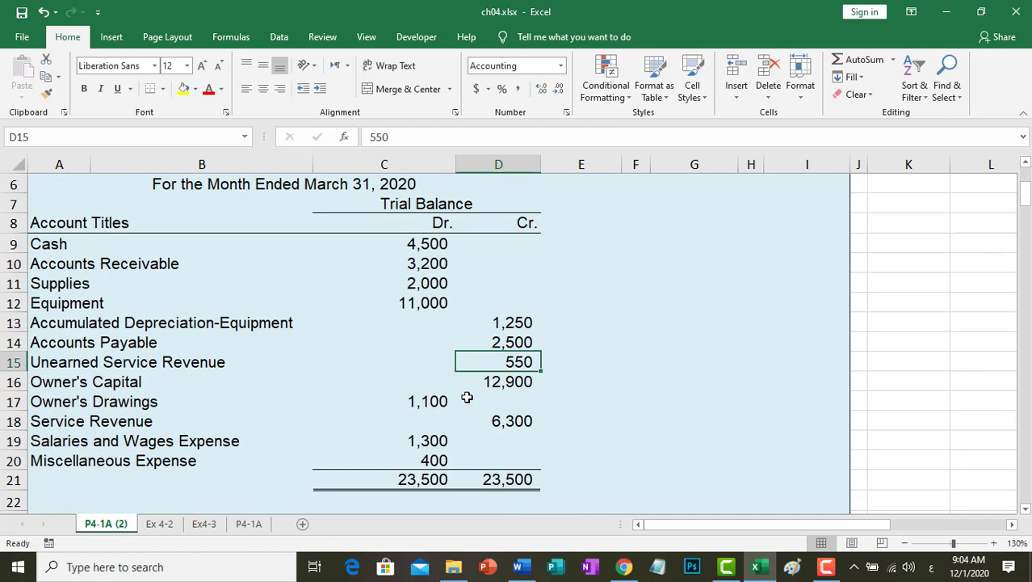
scroll(273, 294, "down", 3)
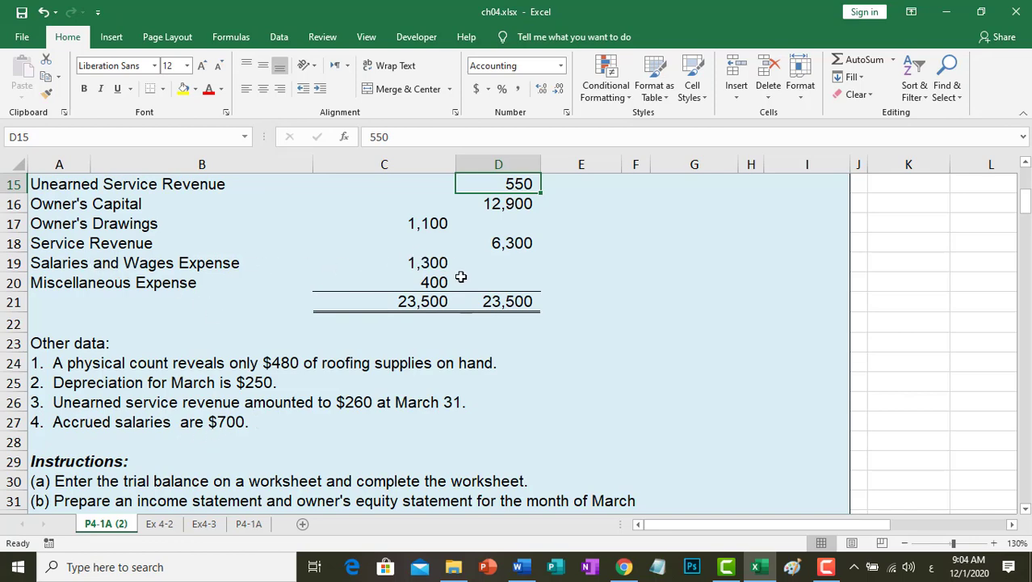
scroll(450, 282, "down", 2)
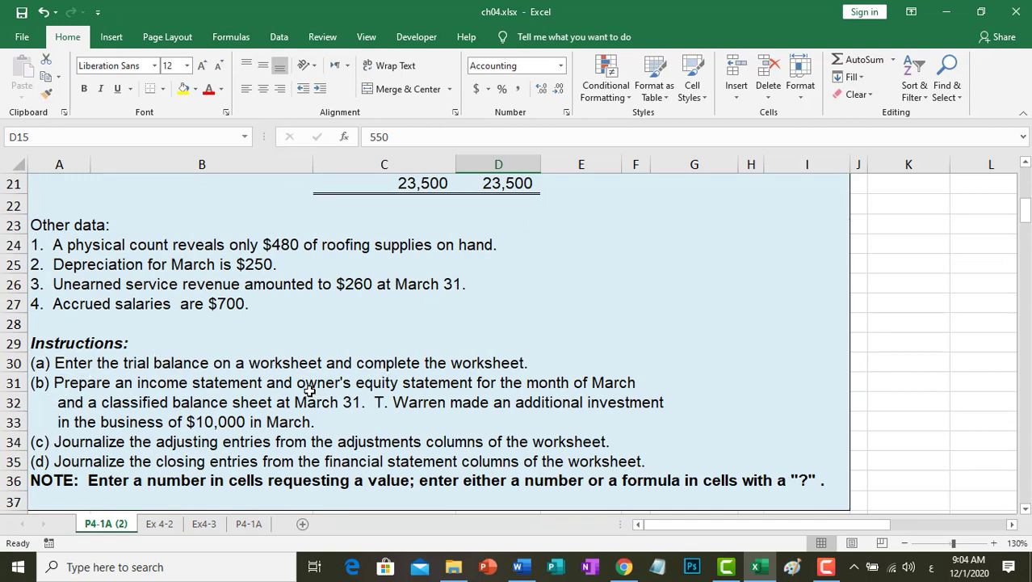
scroll(310, 390, "down", 5)
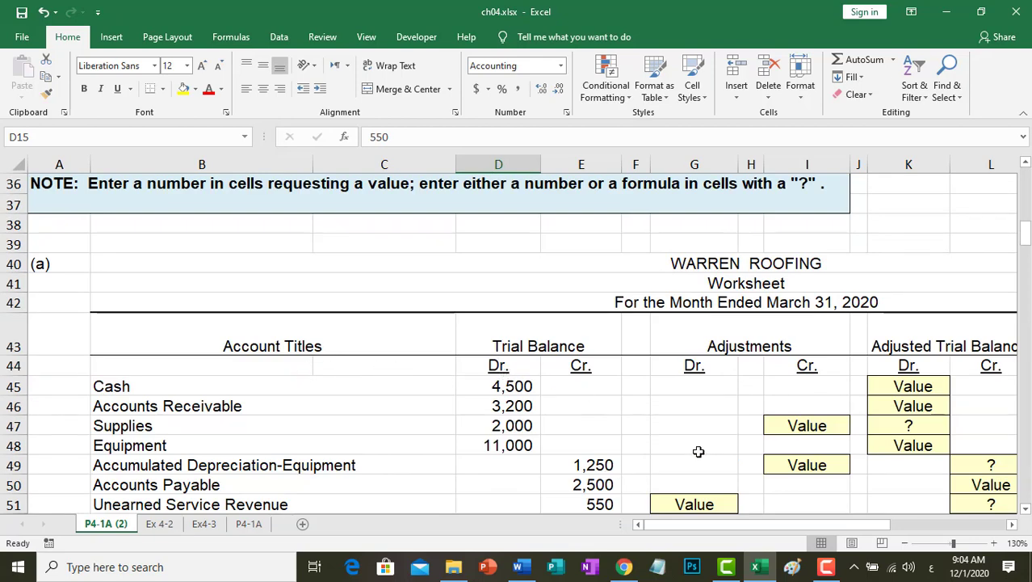
scroll(698, 450, "down", 1)
scroll(693, 450, "down", 1)
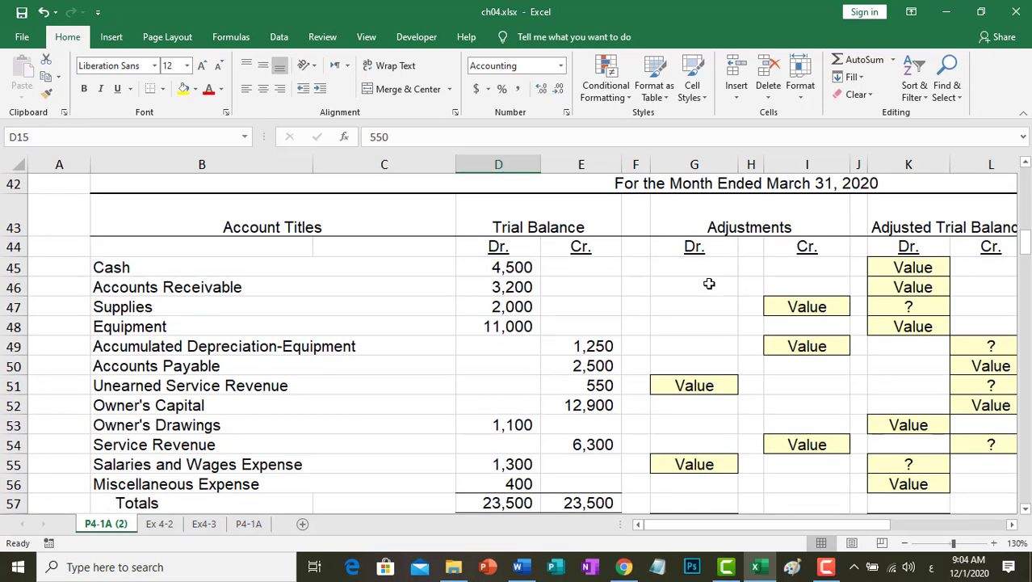
Step: Compare the Supplies debit amount in the part (a) worksheet with the physical count note
left_click(119, 315)
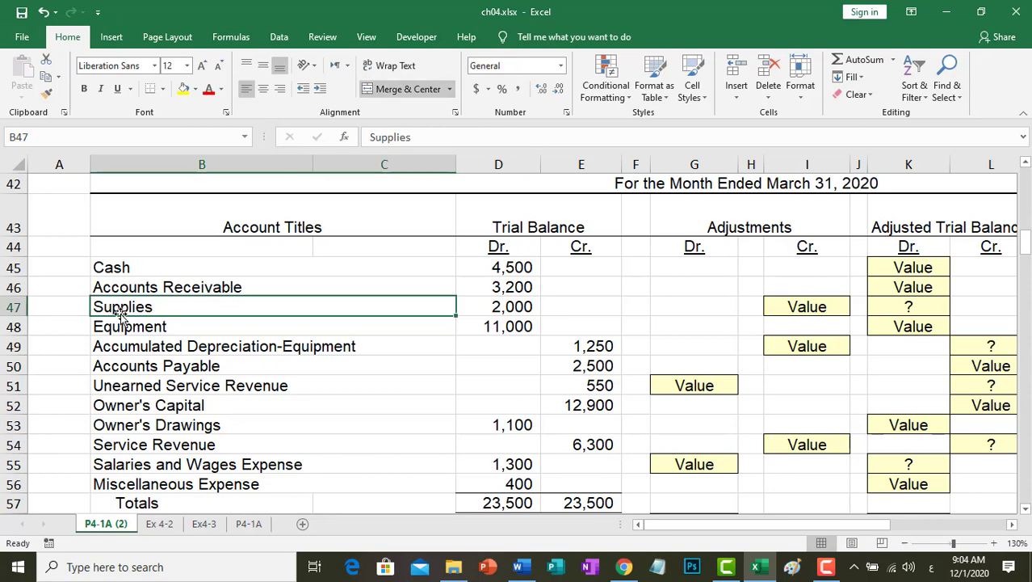
left_click(496, 307)
scroll(221, 272, "up", 5)
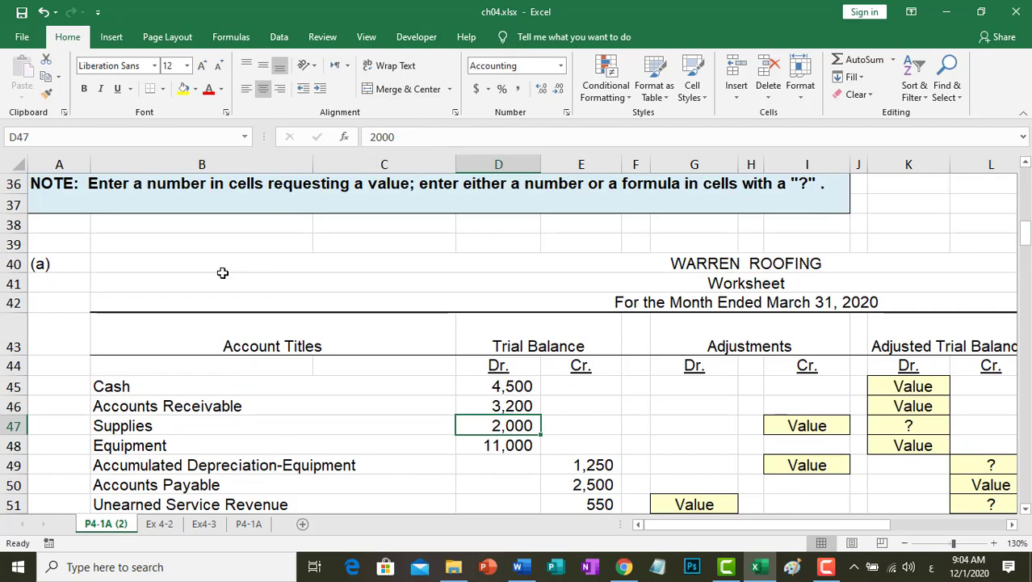
scroll(105, 260, "up", 2)
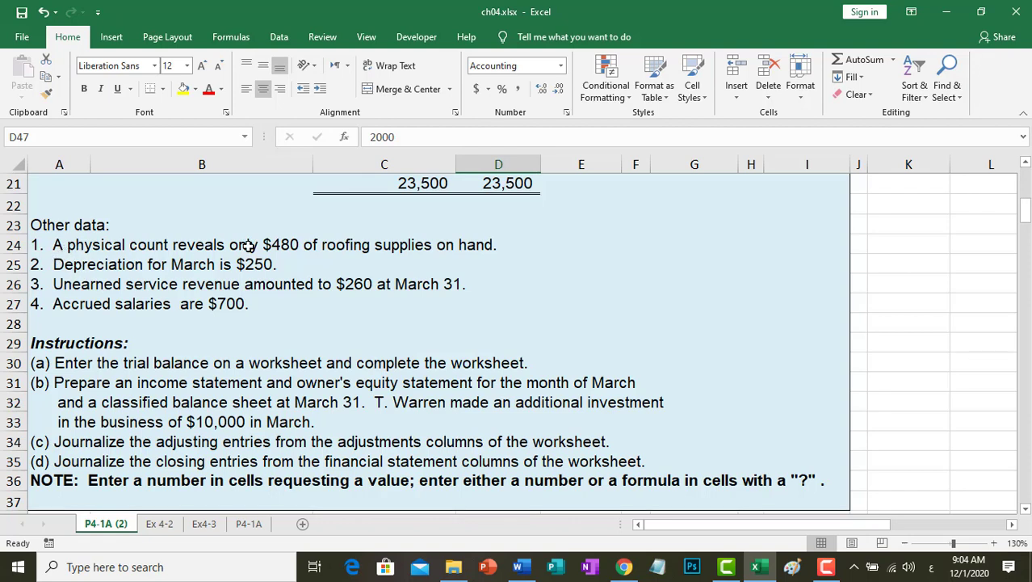
left_click(288, 244)
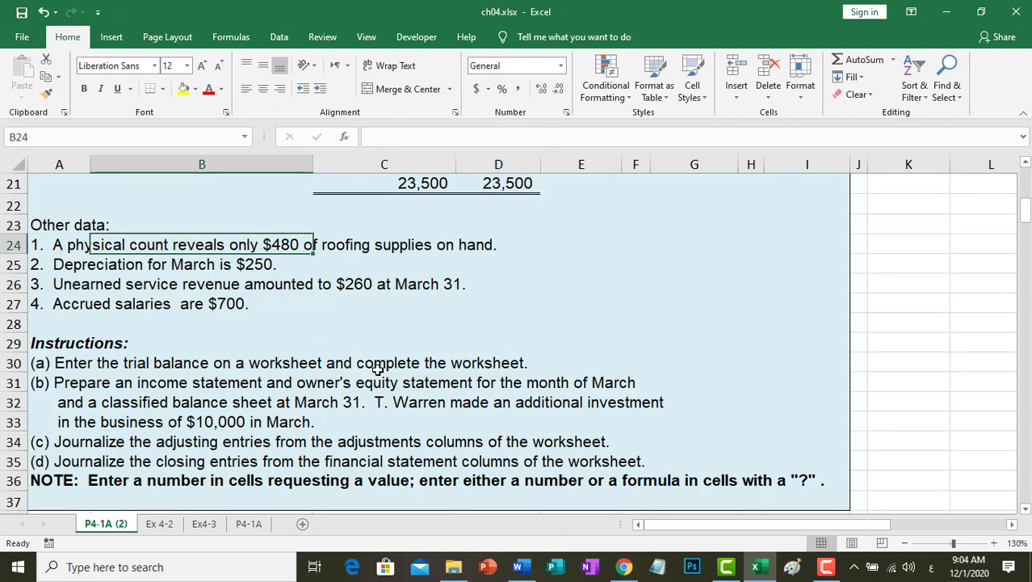
Step: Enter Supplies Expense as the debit account of the first March 31 adjusting entry in part (c), cell C119
scroll(377, 369, "down", 5)
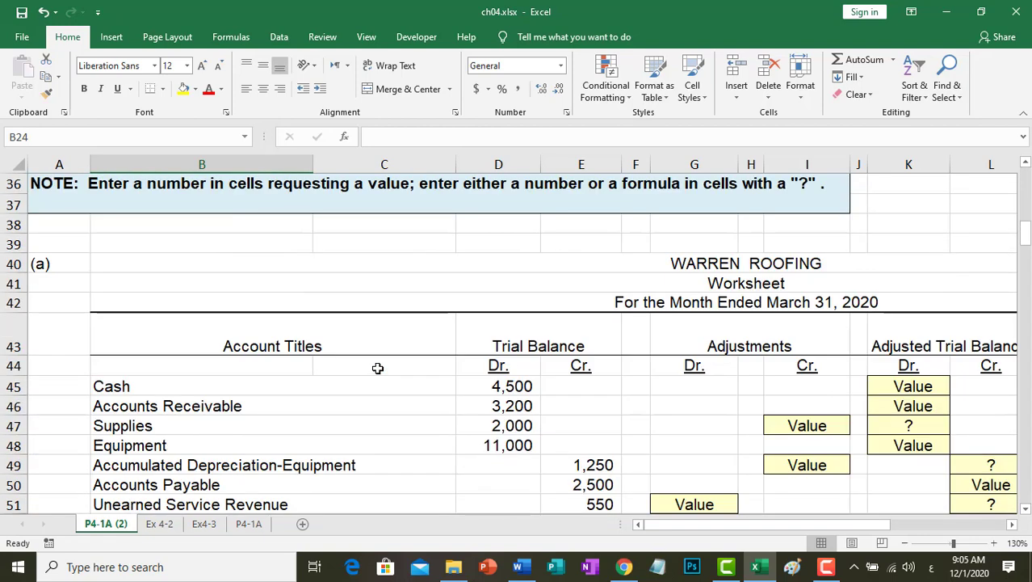
scroll(377, 368, "down", 1)
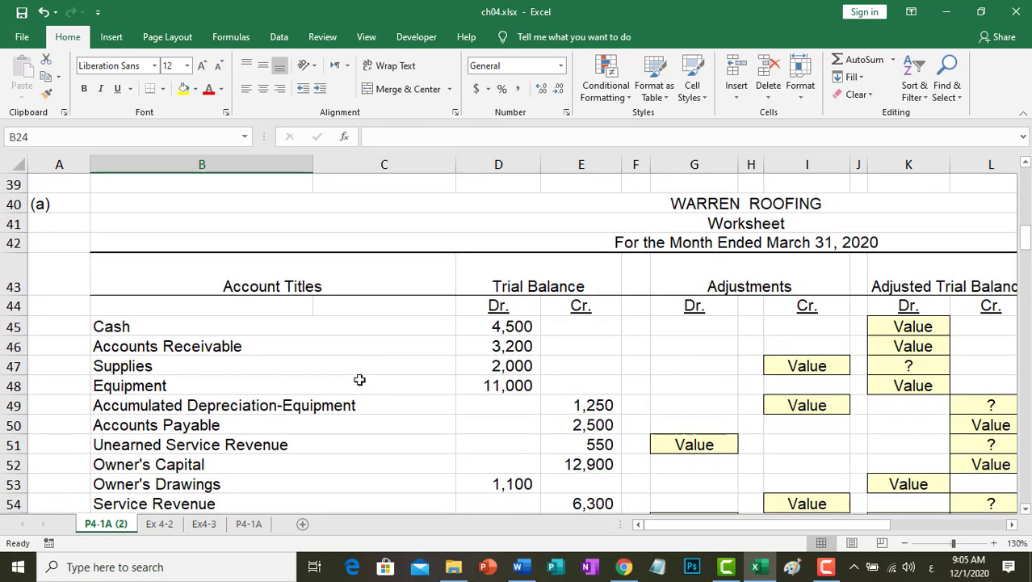
scroll(406, 399, "down", 3)
scroll(407, 400, "down", 11)
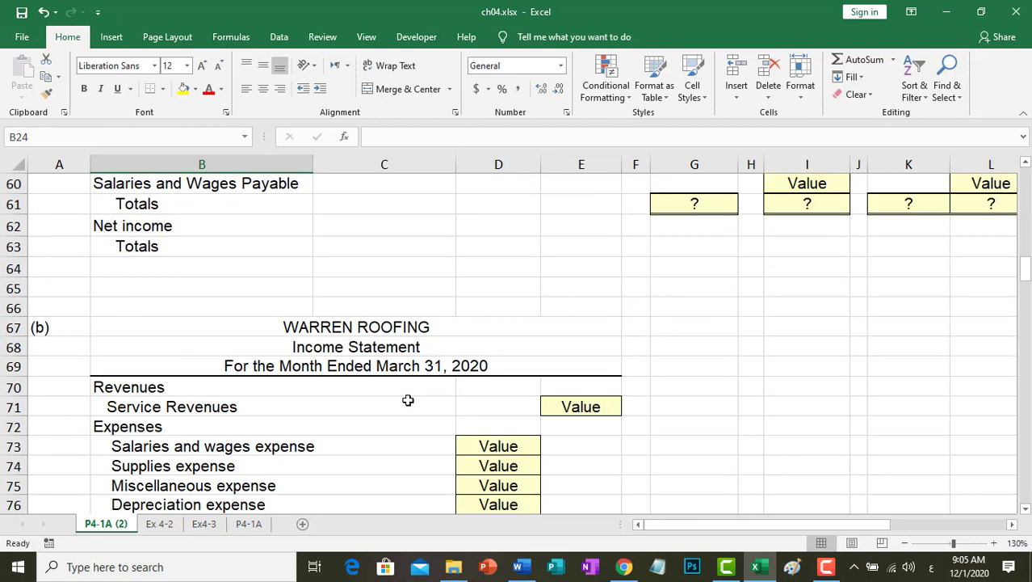
scroll(408, 401, "down", 11)
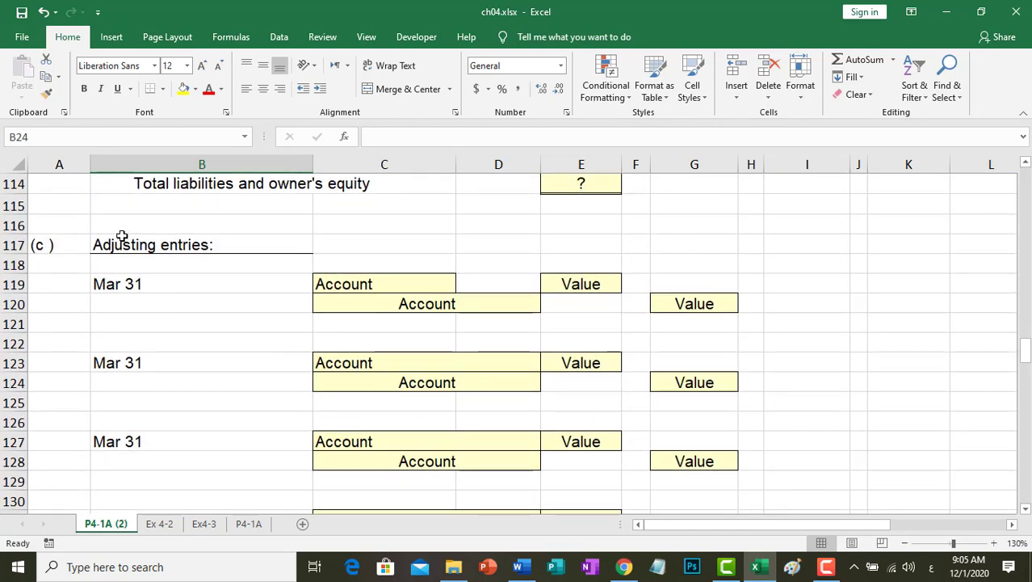
left_click(344, 281)
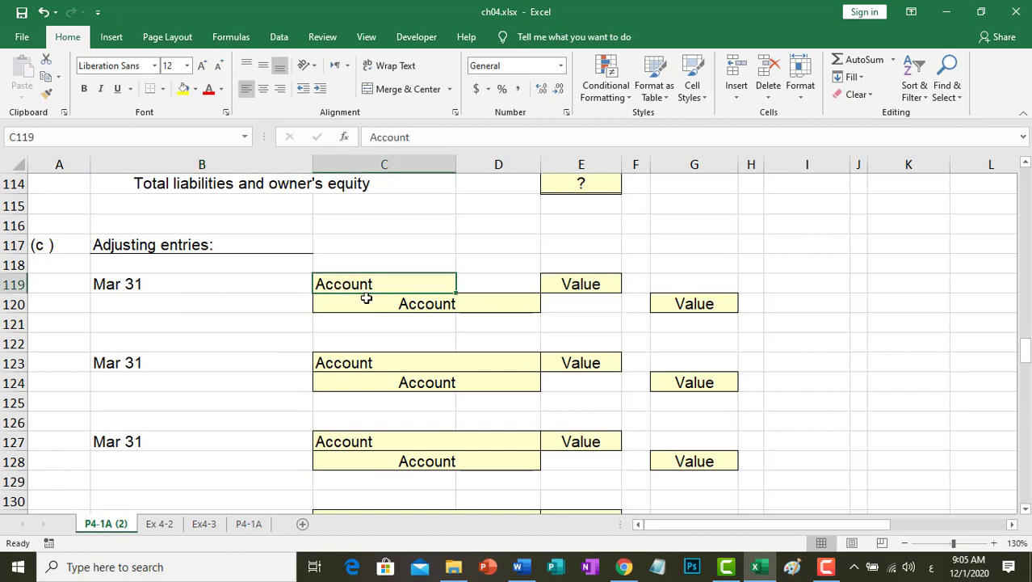
type("ㅇ")
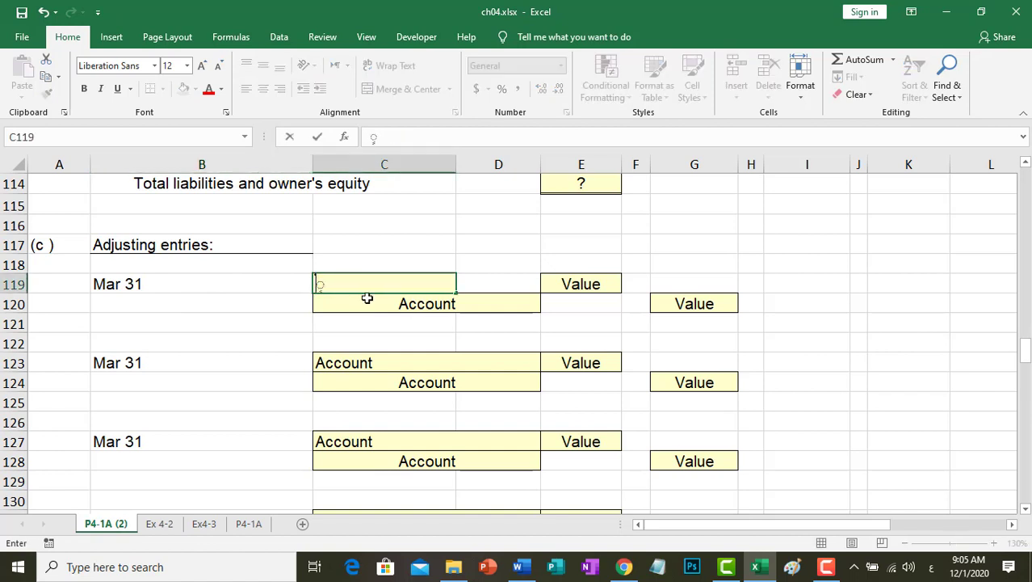
key("alt+shift")
type("Supplie")
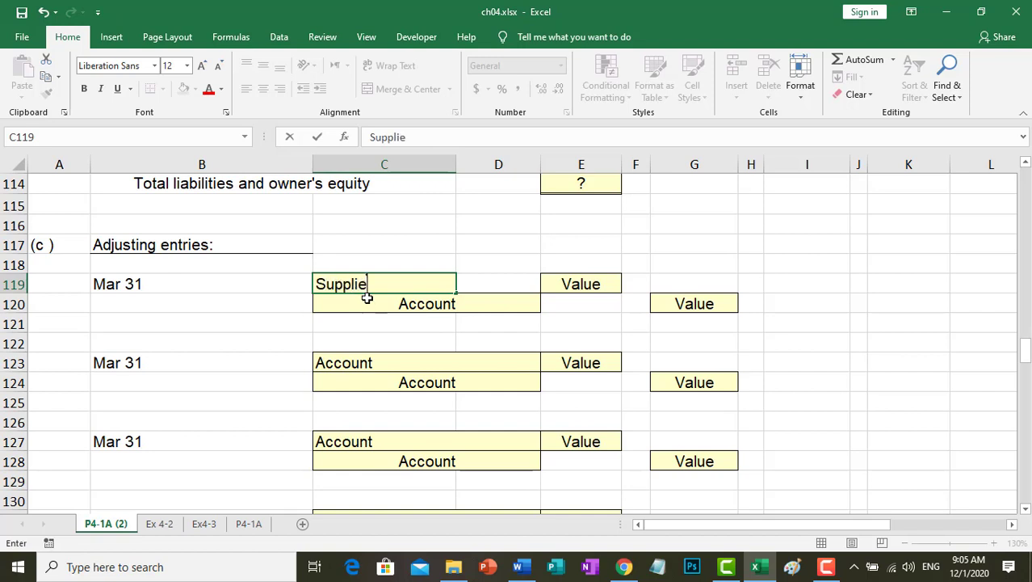
type("s Expe")
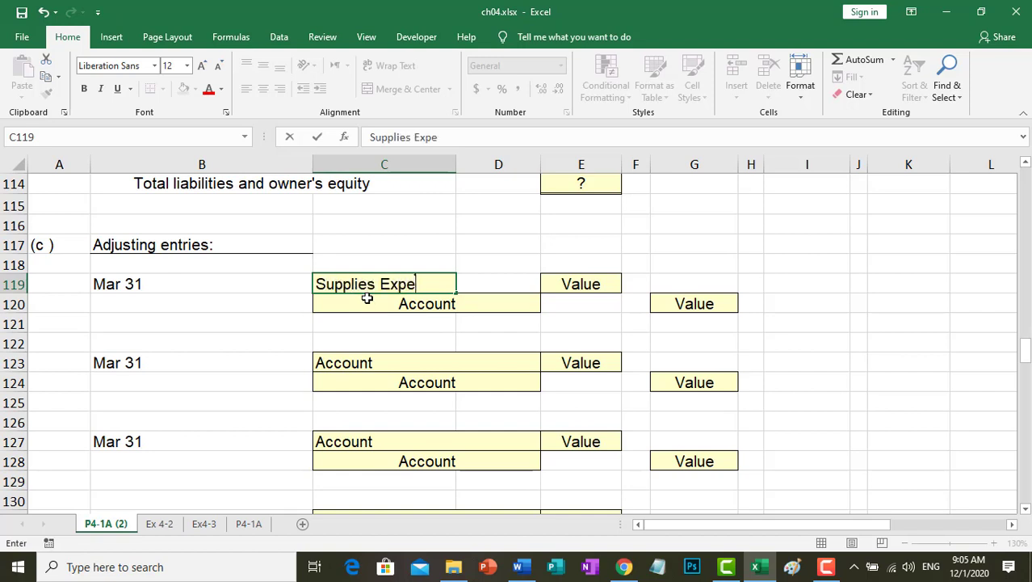
type("nse")
key("Return")
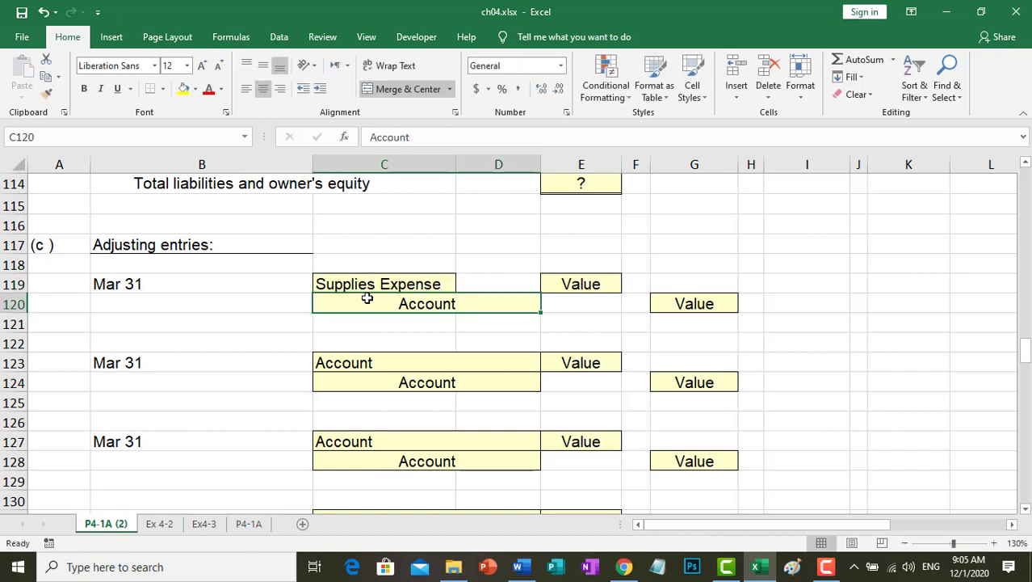
Step: Enter Supplies as the credit account of the first March 31 adjusting entry, in cell C120
type("S")
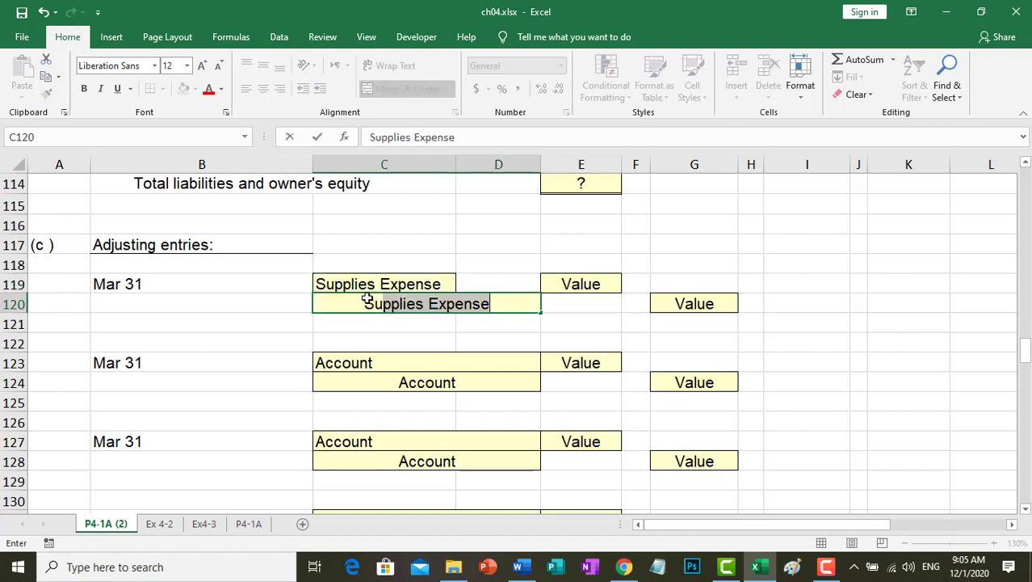
type("upplies")
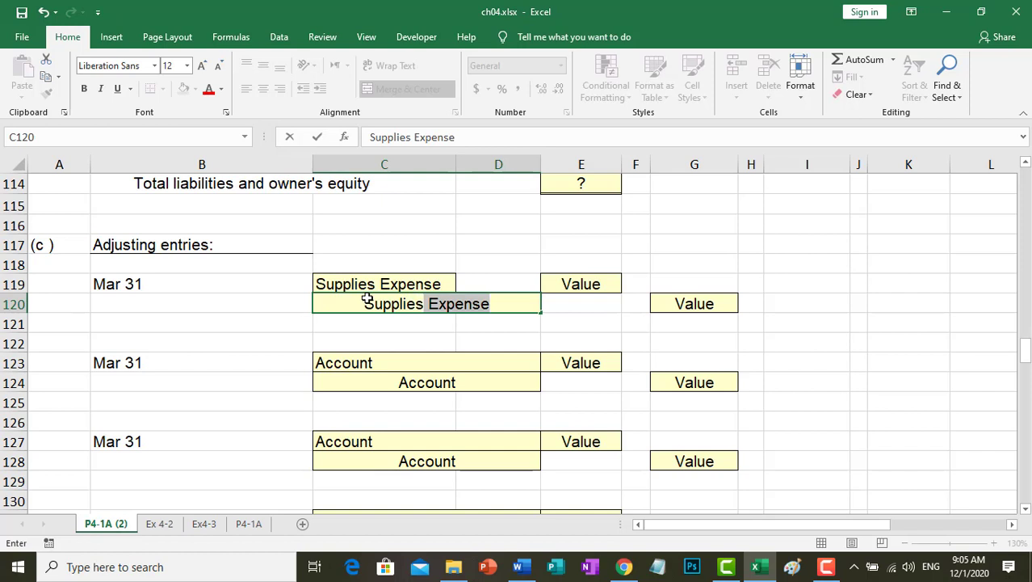
key("Delete")
key("Return")
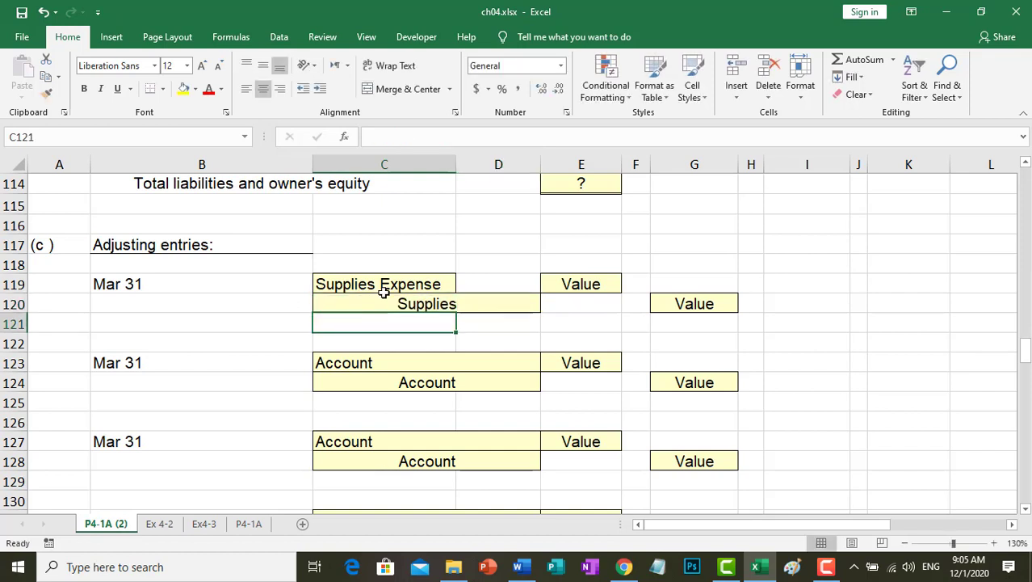
Step: Calculate the Supplies Expense debit in E119 as the trial balance Supplies amount minus the physical count, =C11-480
left_click(580, 285)
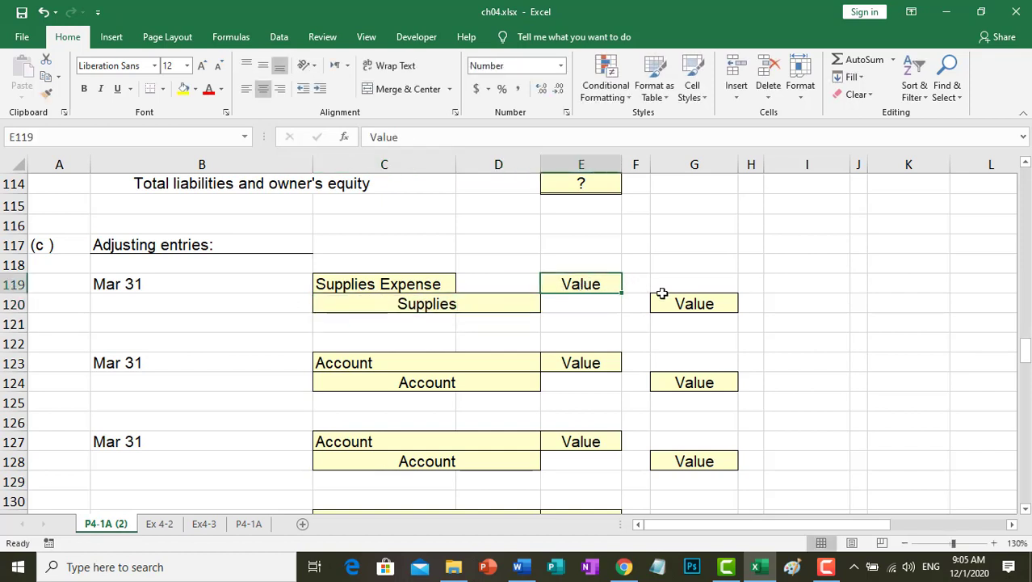
type("=")
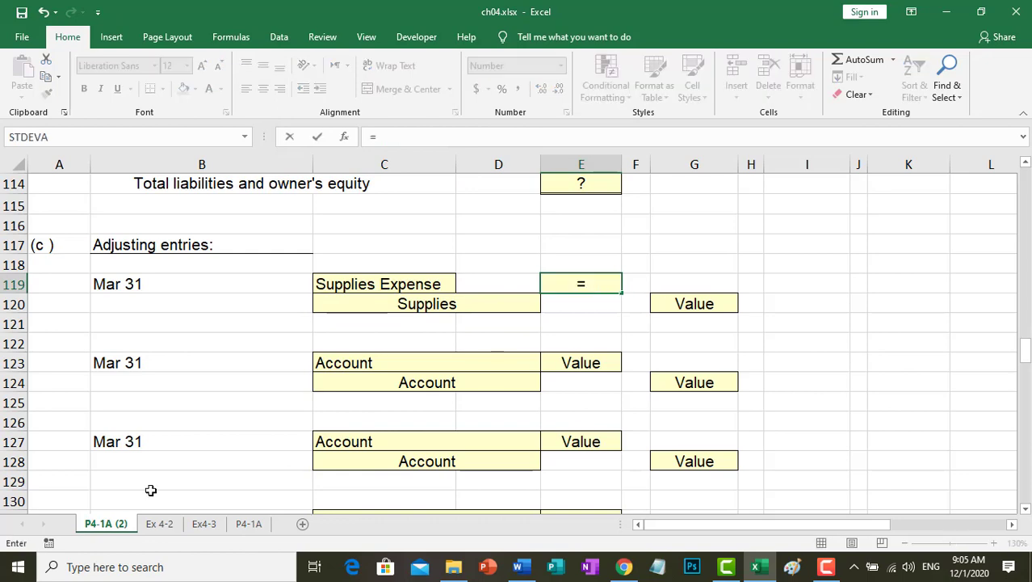
scroll(337, 452, "up", 15)
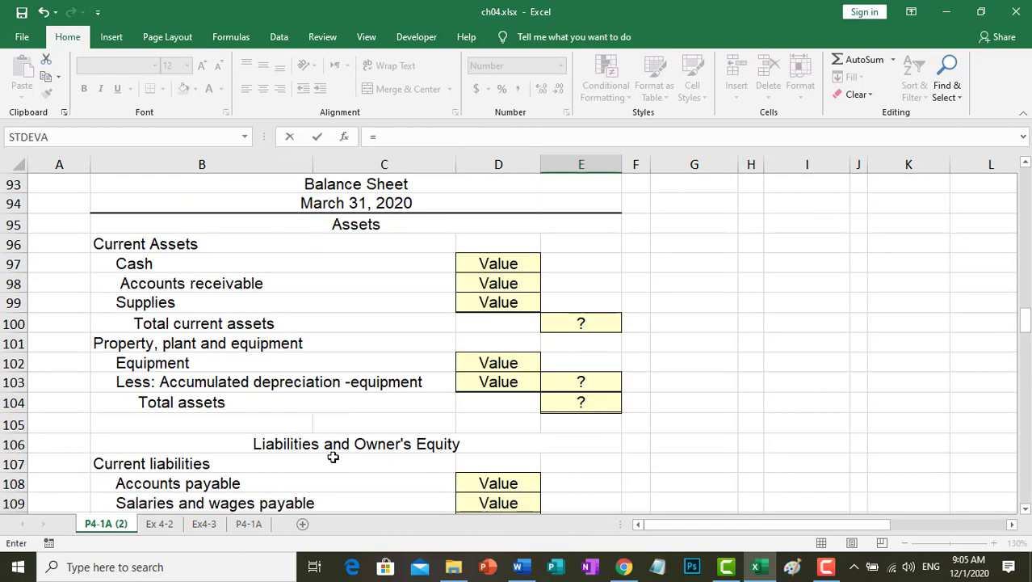
scroll(322, 456, "up", 19)
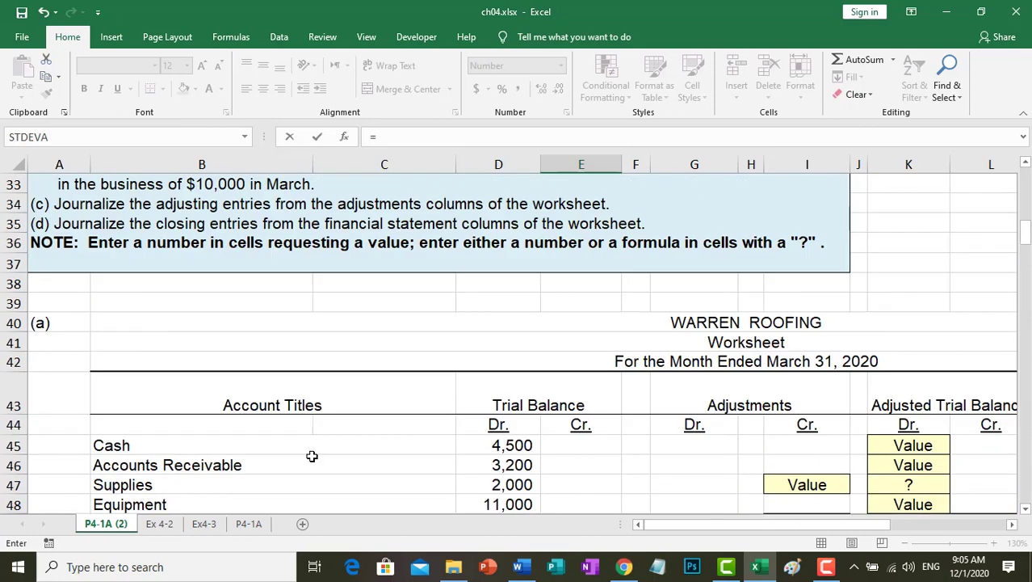
scroll(303, 459, "up", 4)
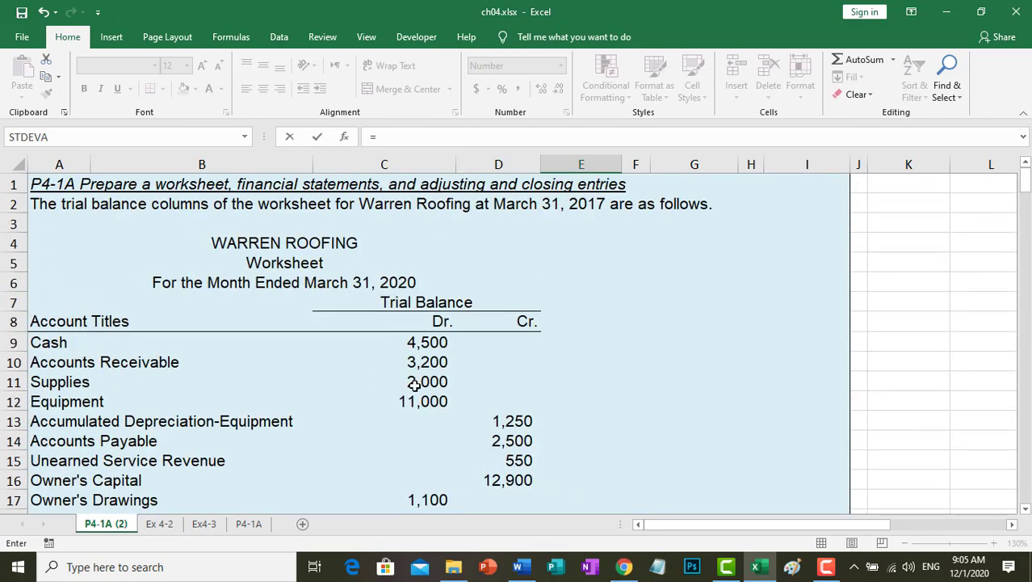
left_click(339, 384)
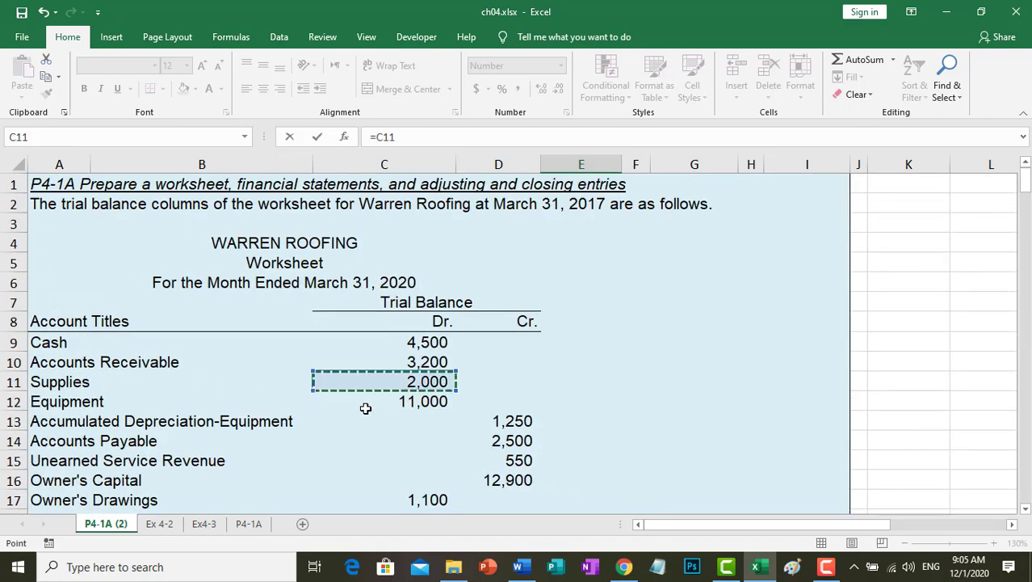
scroll(363, 407, "down", 11)
scroll(363, 408, "up", 4)
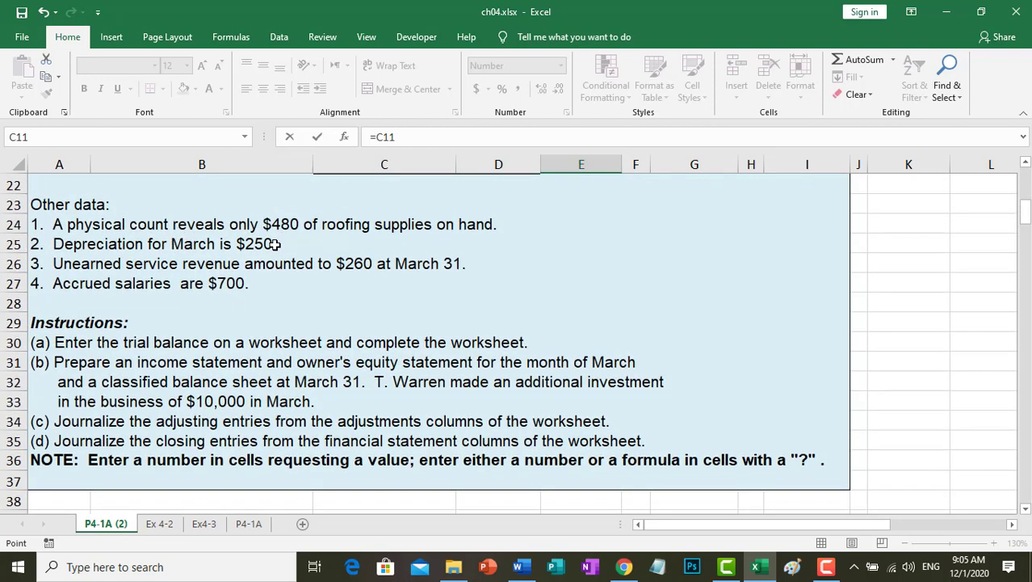
type("-480")
key("Return")
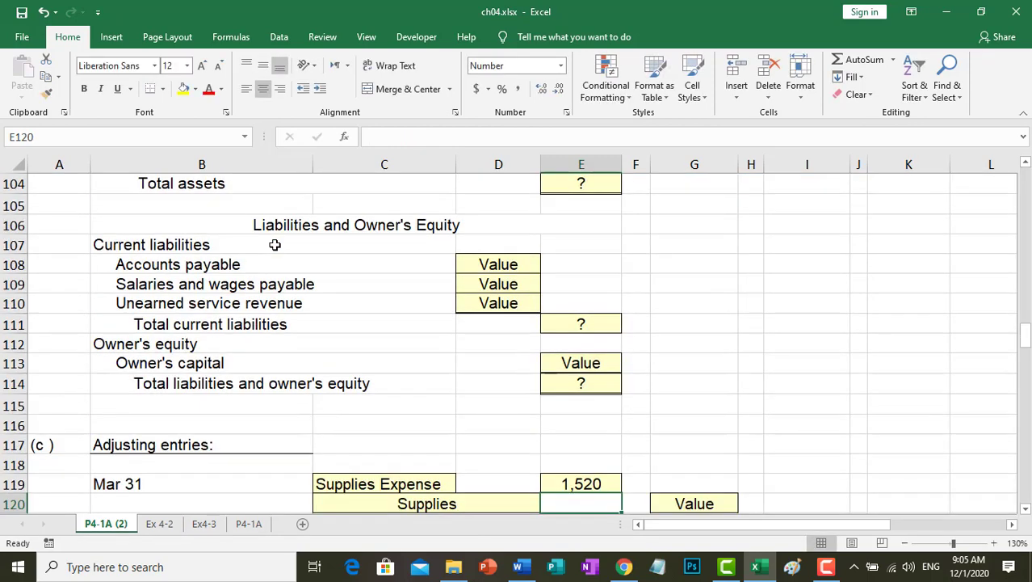
Step: Set the Supplies credit in G120 equal to the Supplies Expense debit with a reference to E119
scroll(356, 289, "down", 2)
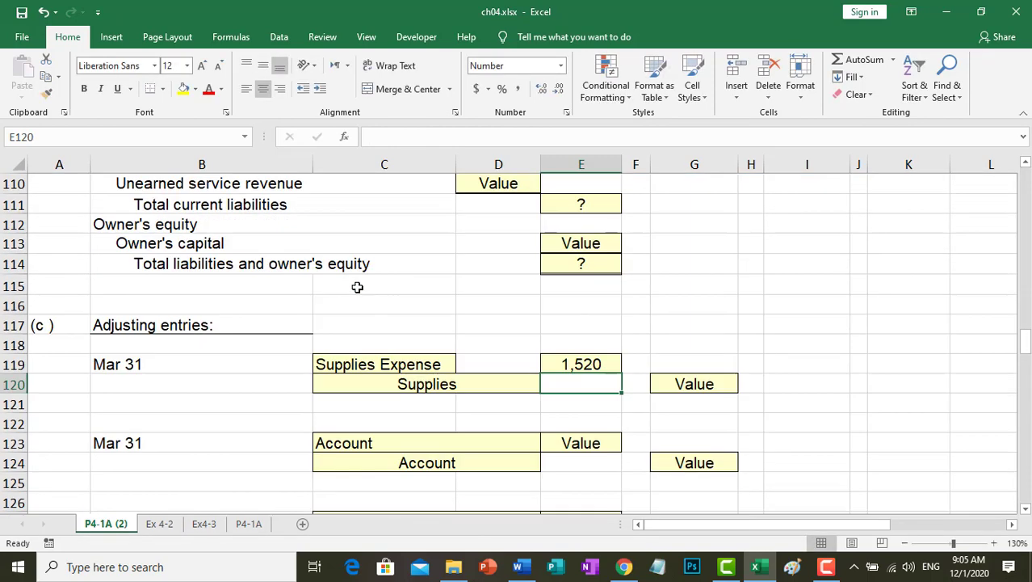
left_click(702, 384)
type("=")
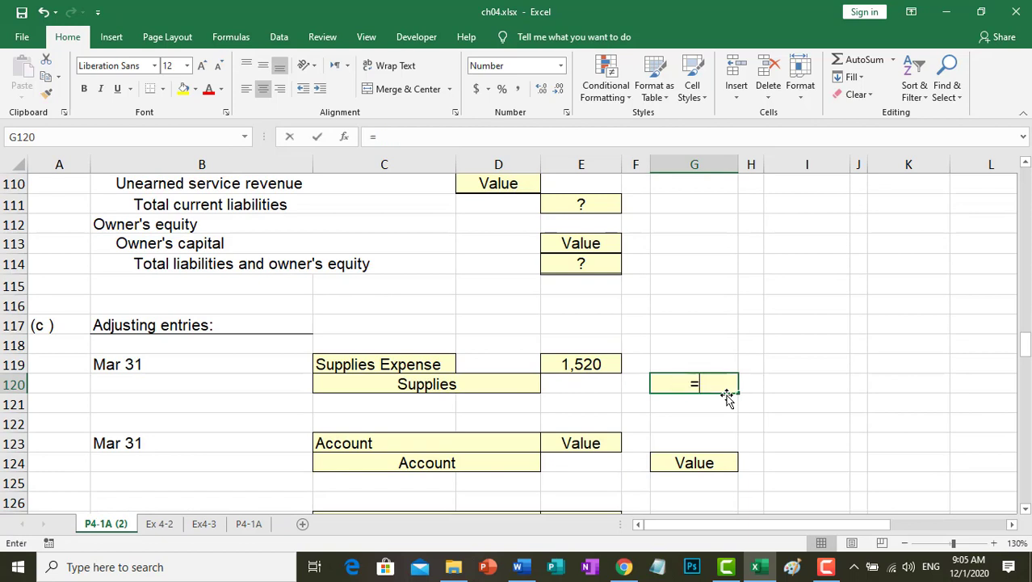
left_click(569, 369)
key("Return")
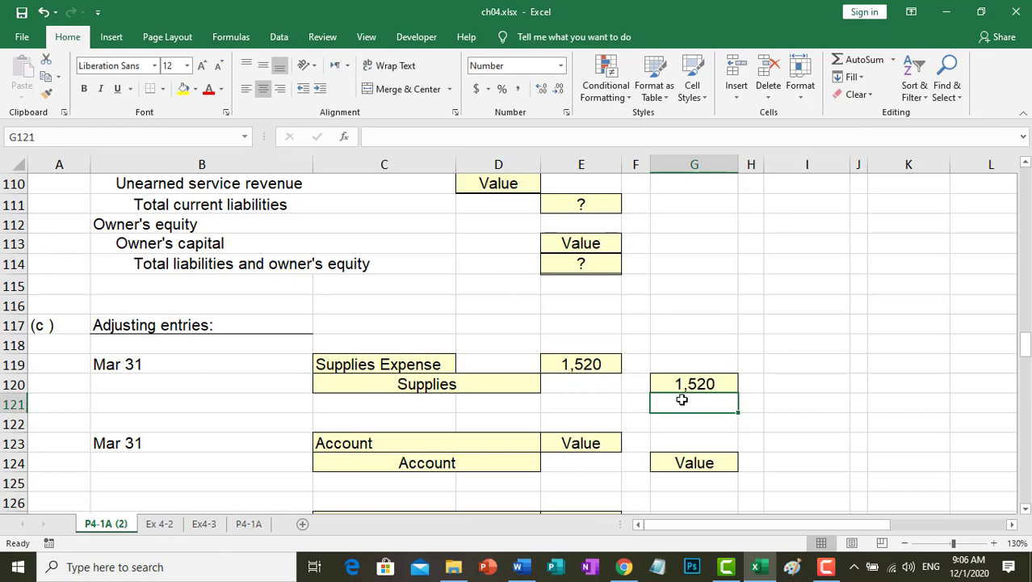
Step: Link the Supplies credit adjustment in the part (a) worksheet, cell I47, to the journal credit with =G120
scroll(682, 399, "up", 19)
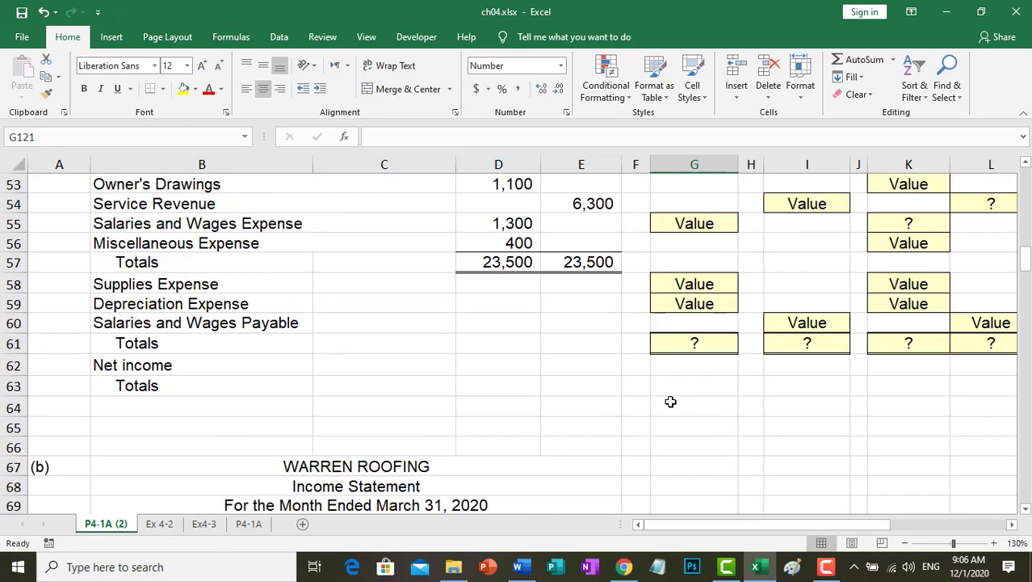
scroll(671, 401, "up", 4)
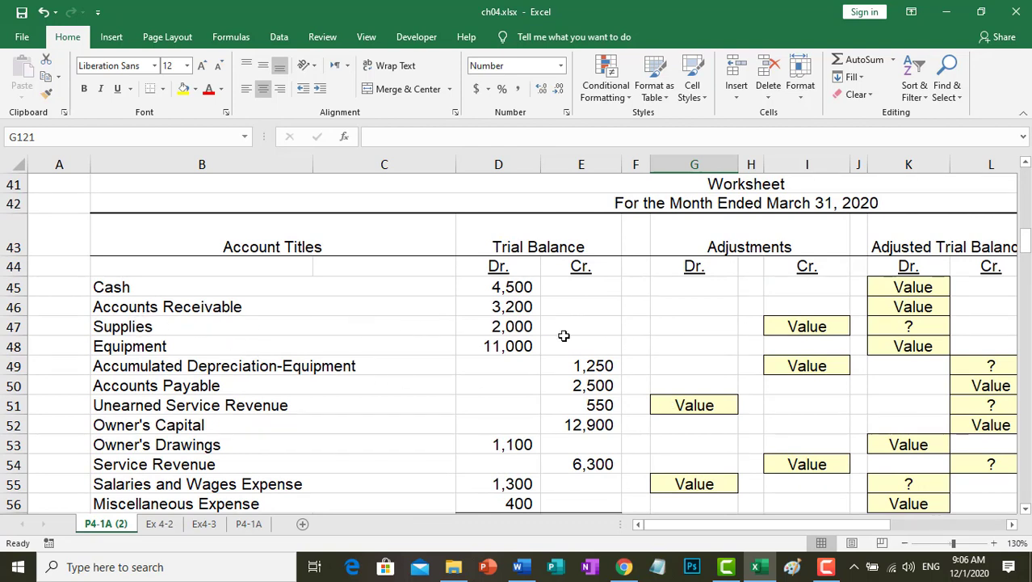
left_click(796, 327)
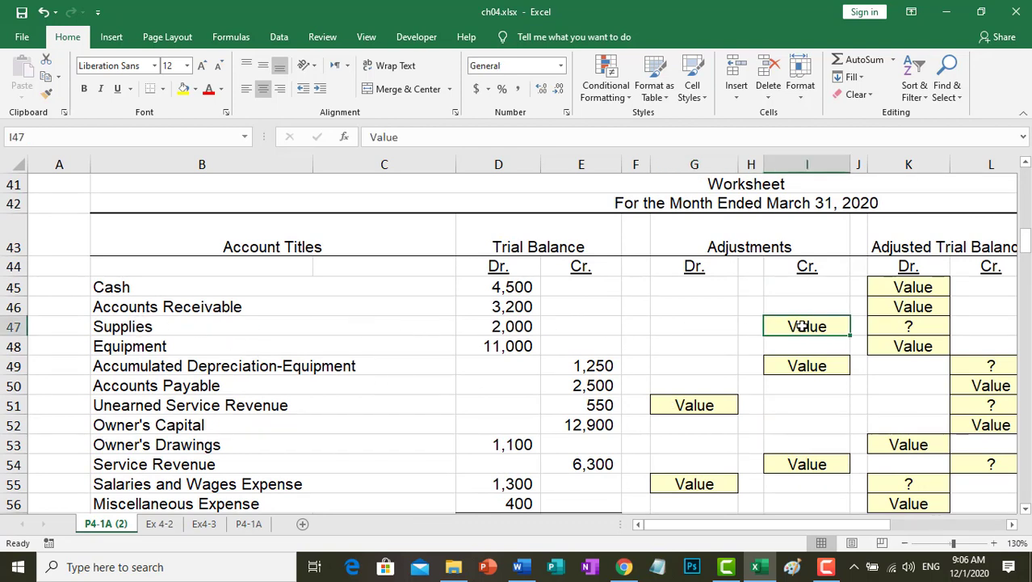
type("=")
scroll(775, 315, "down", 7)
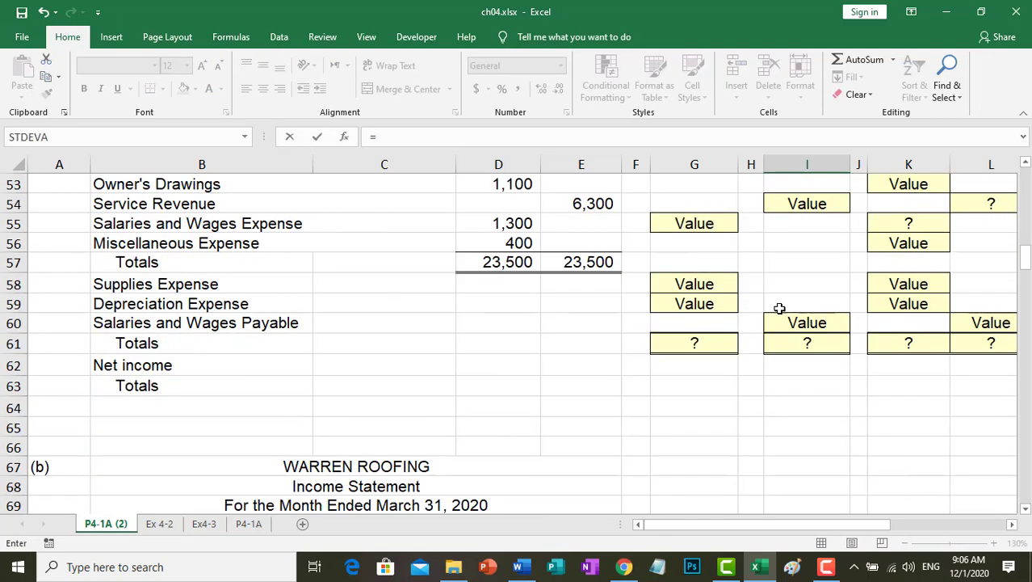
scroll(770, 327, "down", 17)
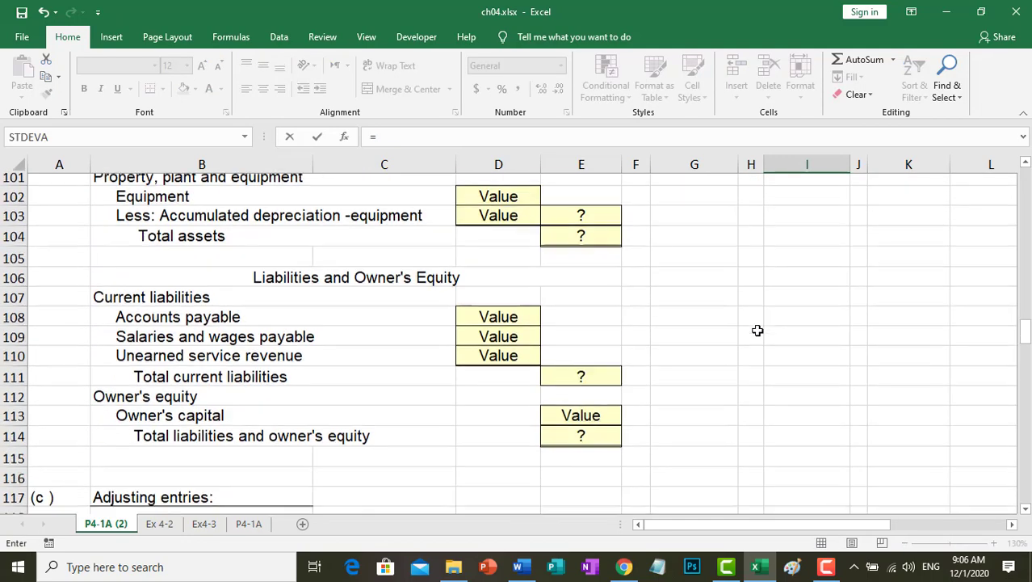
left_click(729, 323)
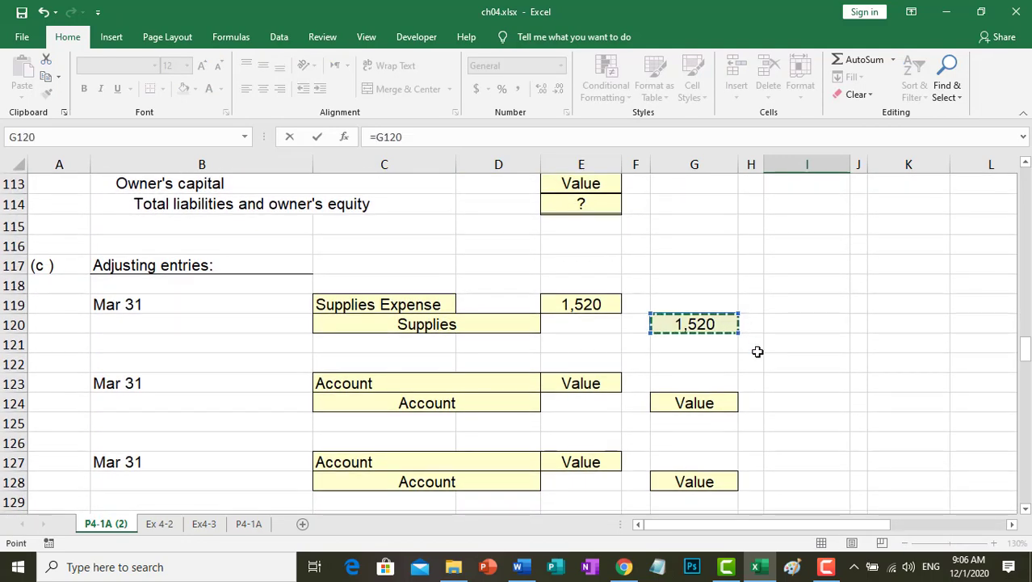
key("Return")
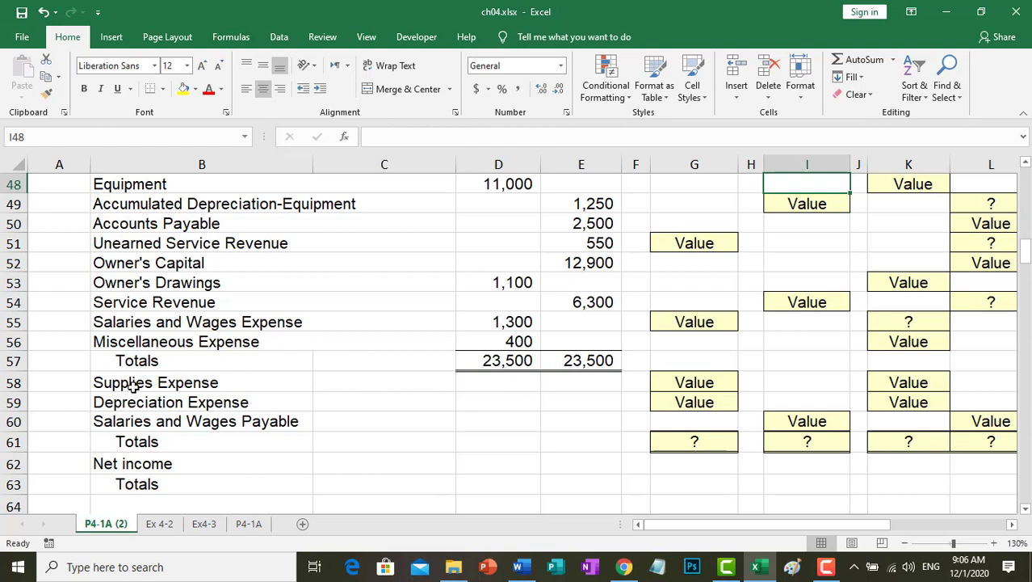
Step: Link the Supplies Expense debit adjustment in the part (a) worksheet, cell G58, to the journal debit with =E119
left_click(687, 382)
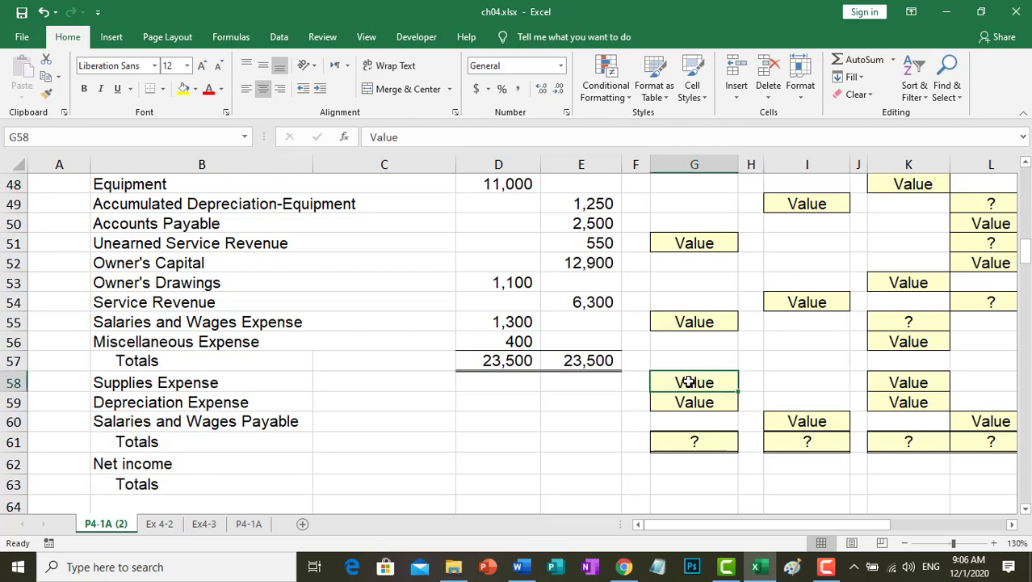
type("=")
scroll(597, 395, "down", 17)
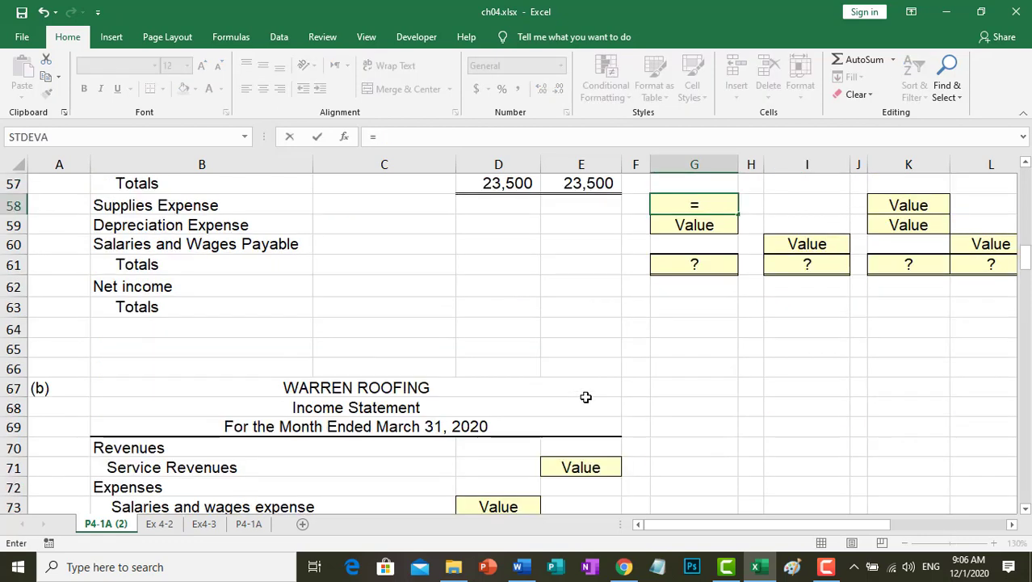
scroll(584, 399, "down", 4)
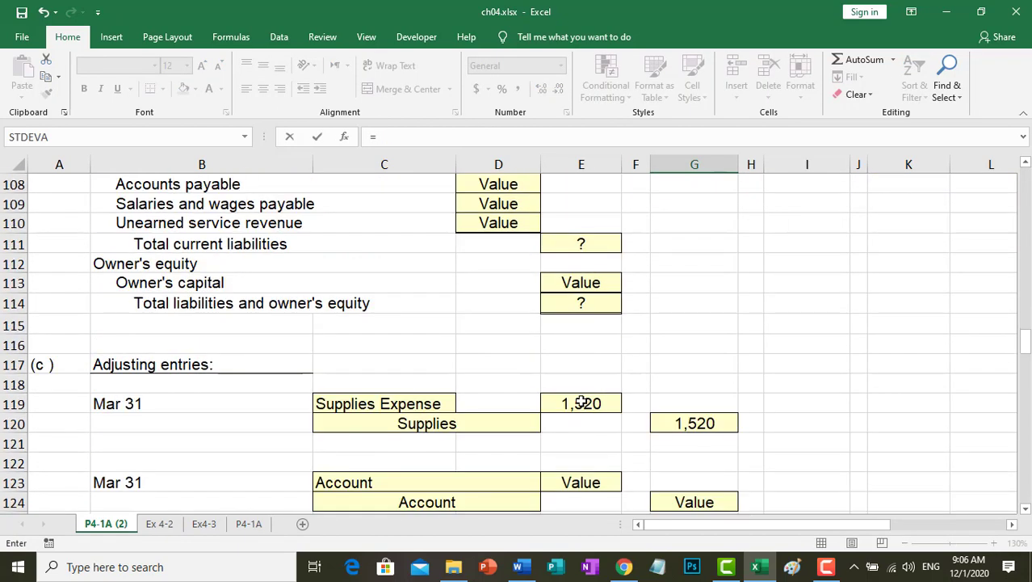
left_click(580, 343)
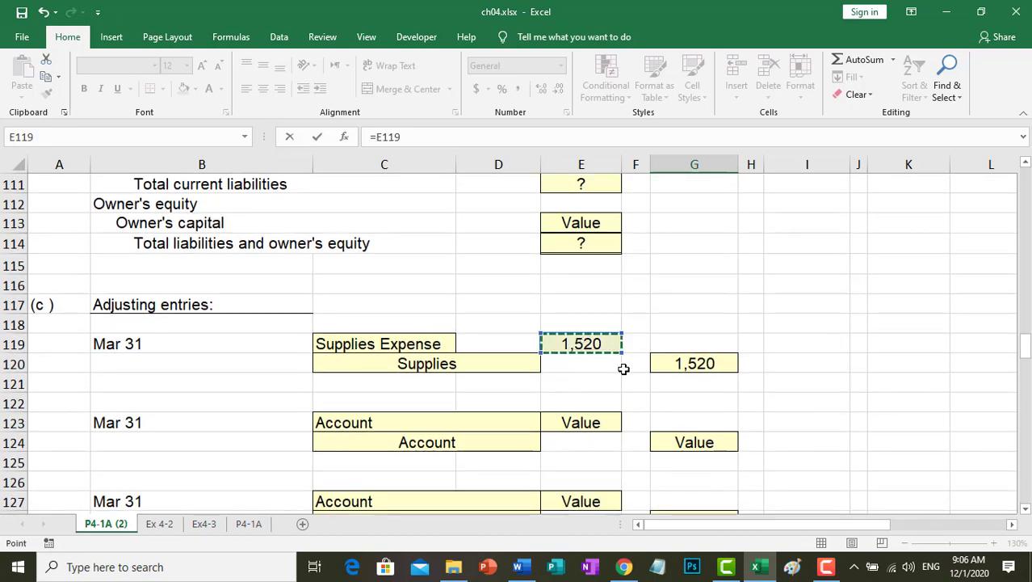
key("Return")
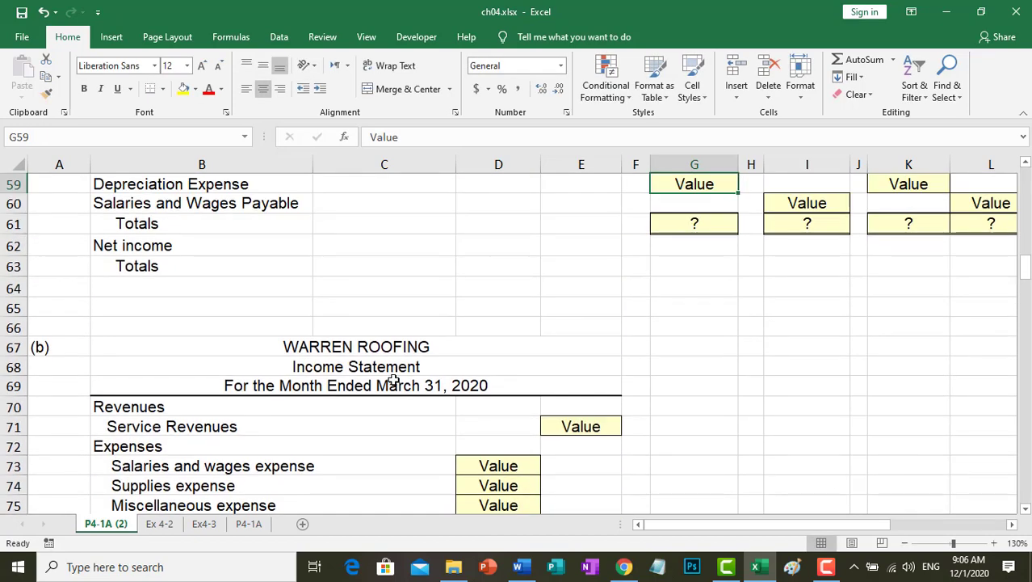
Step: Review the March depreciation item in the Other data and the Accumulated Depreciation-Equipment row of the part (a) worksheet
scroll(477, 314, "up", 13)
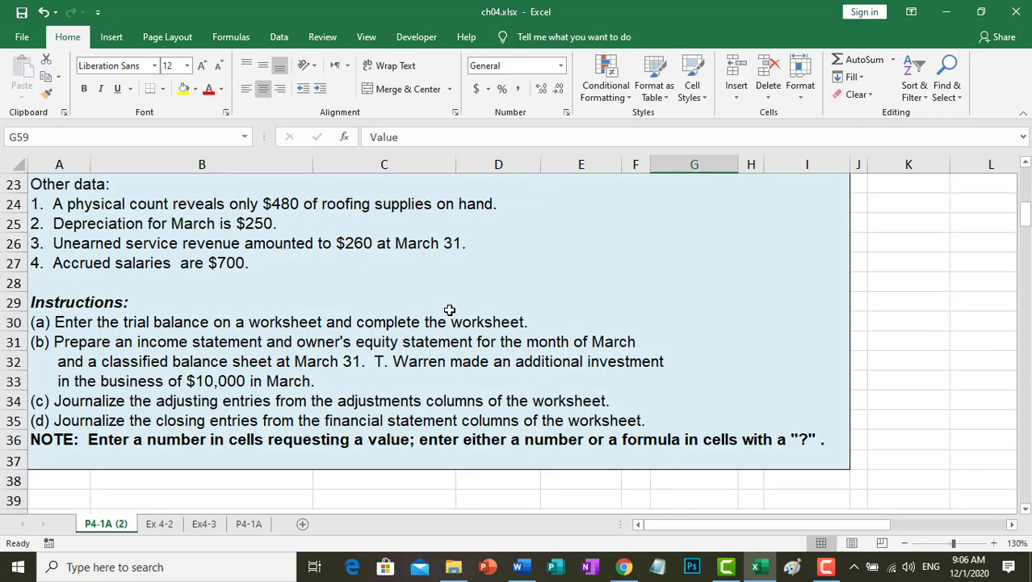
scroll(450, 310, "up", 2)
scroll(438, 309, "down", 5)
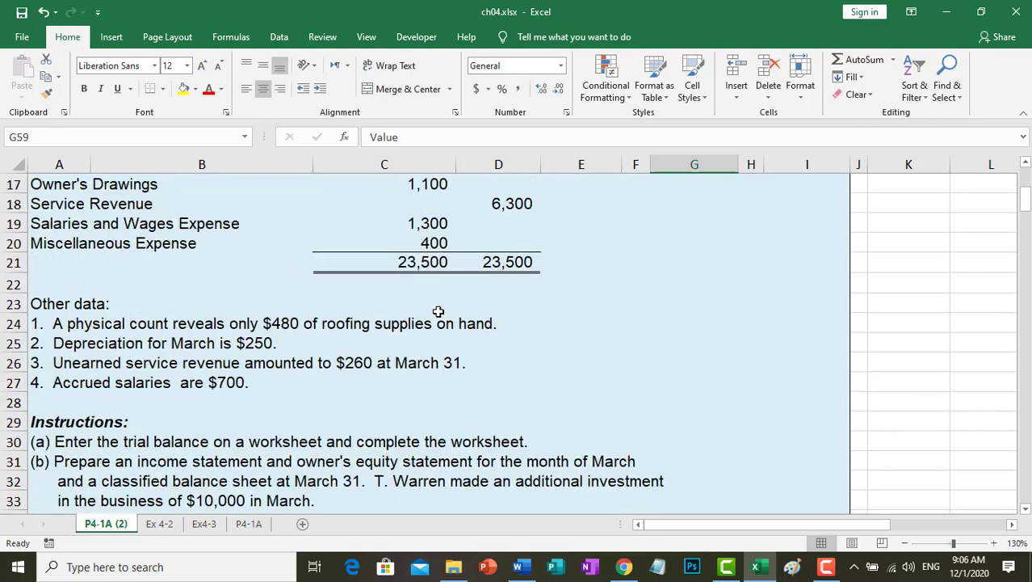
scroll(432, 309, "down", 6)
scroll(432, 309, "up", 2)
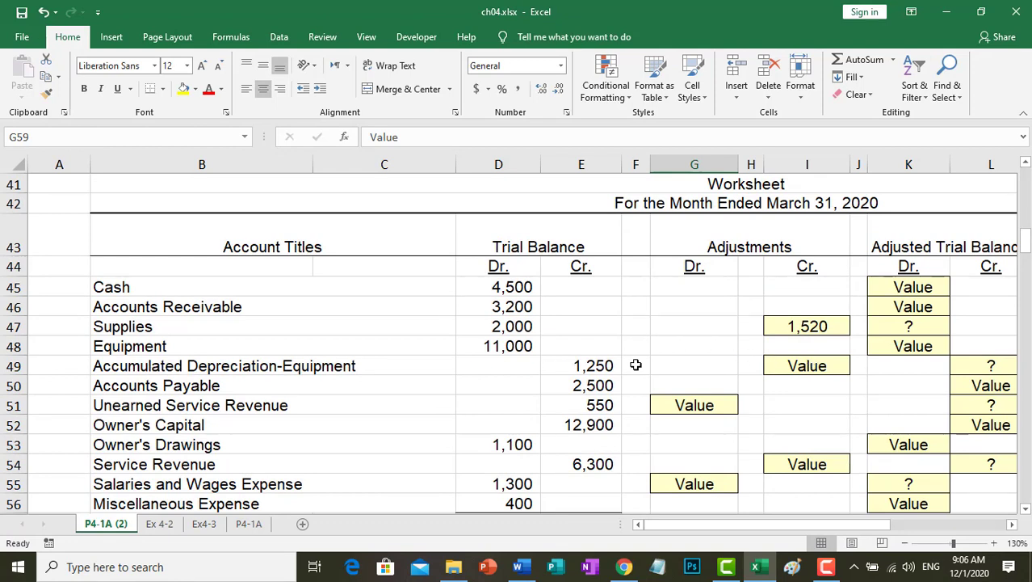
left_click(578, 365)
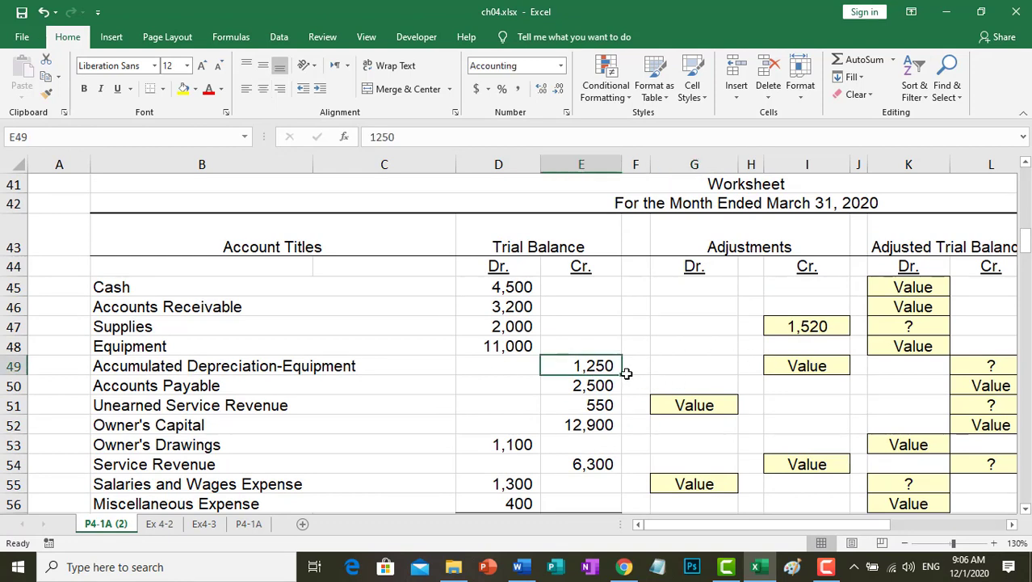
scroll(626, 373, "down", 4)
scroll(616, 373, "down", 7)
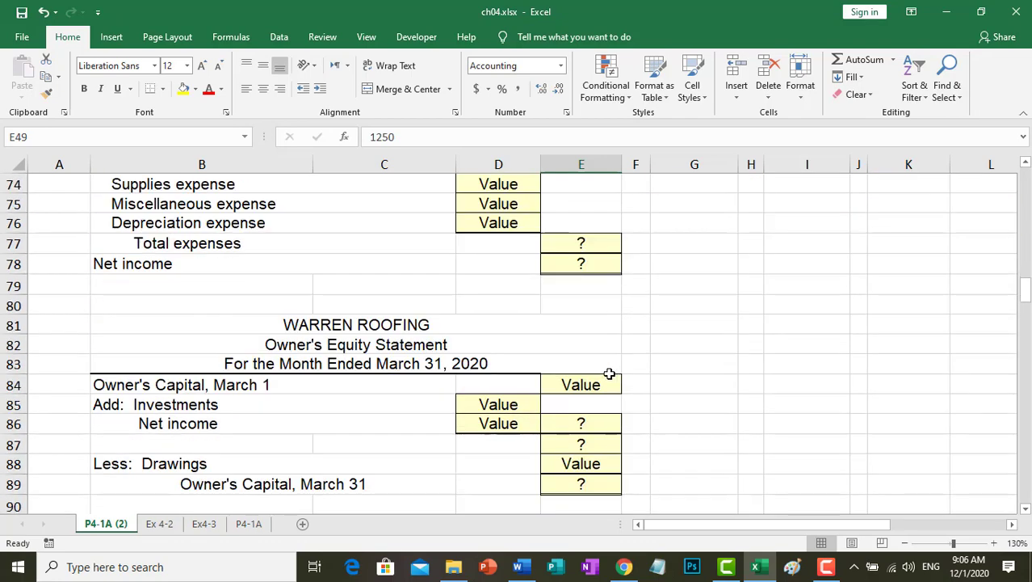
scroll(614, 374, "up", 8)
scroll(485, 365, "down", 14)
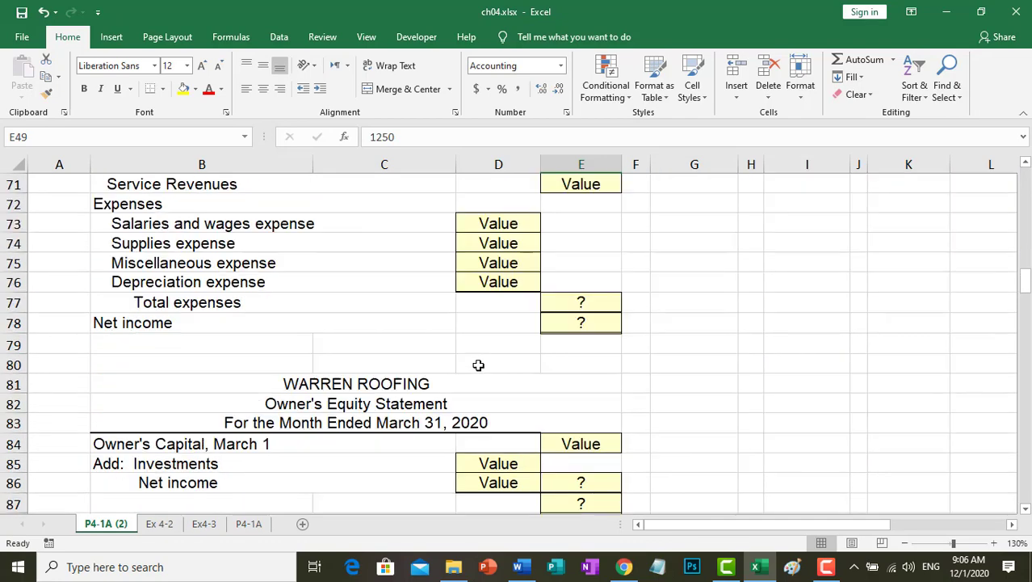
scroll(477, 366, "up", 20)
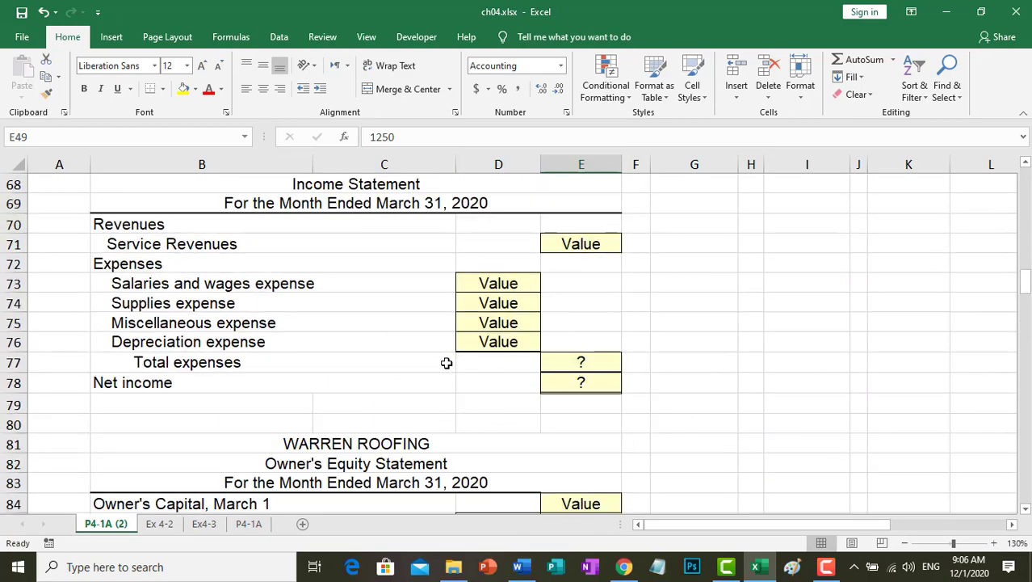
scroll(434, 362, "up", 2)
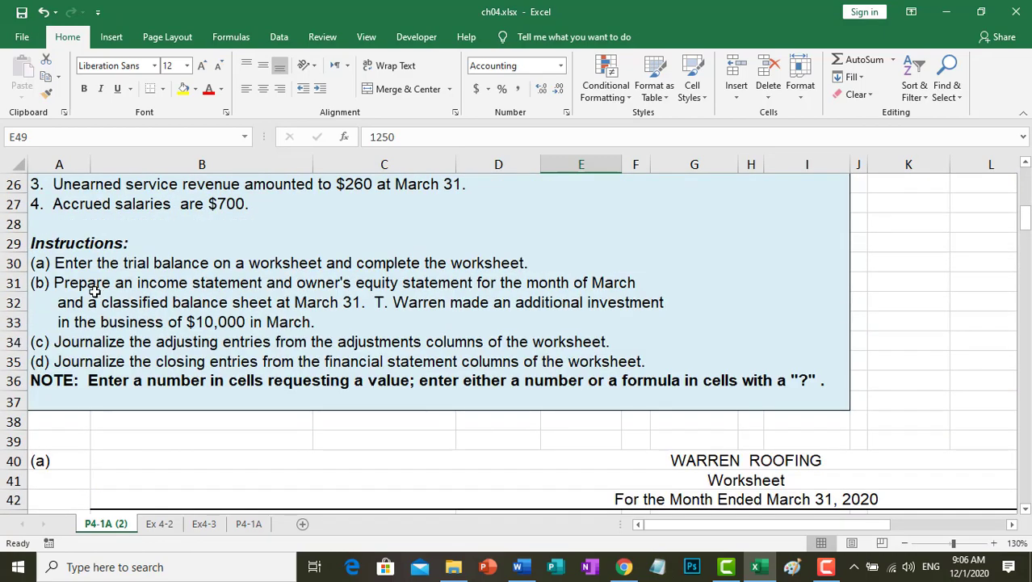
scroll(129, 315, "up", 2)
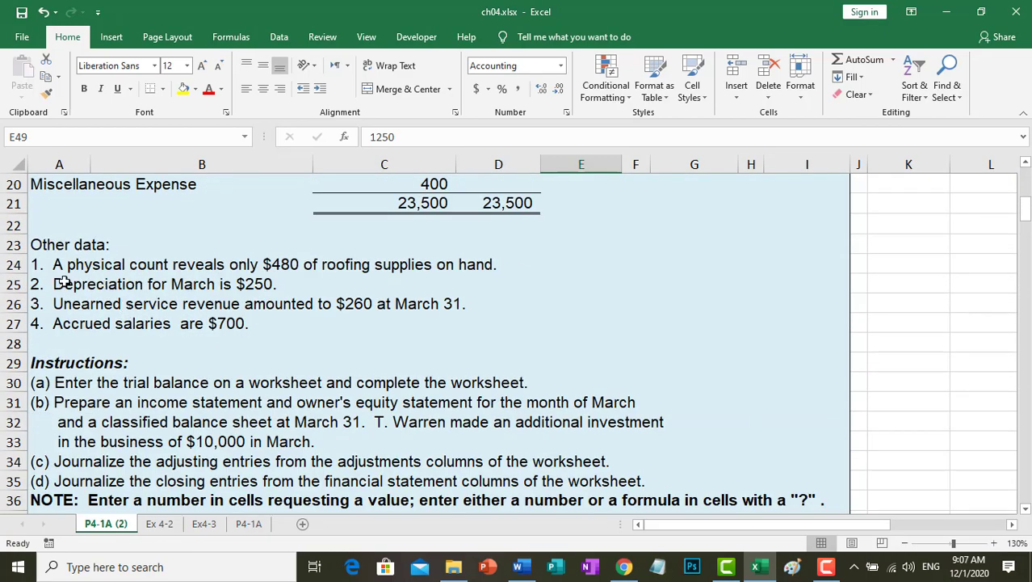
left_click_drag(69, 283, 276, 287)
Step: Enter Depreciation Expense as the debit account of the second March 31 adjusting entry in C123
scroll(417, 364, "down", 15)
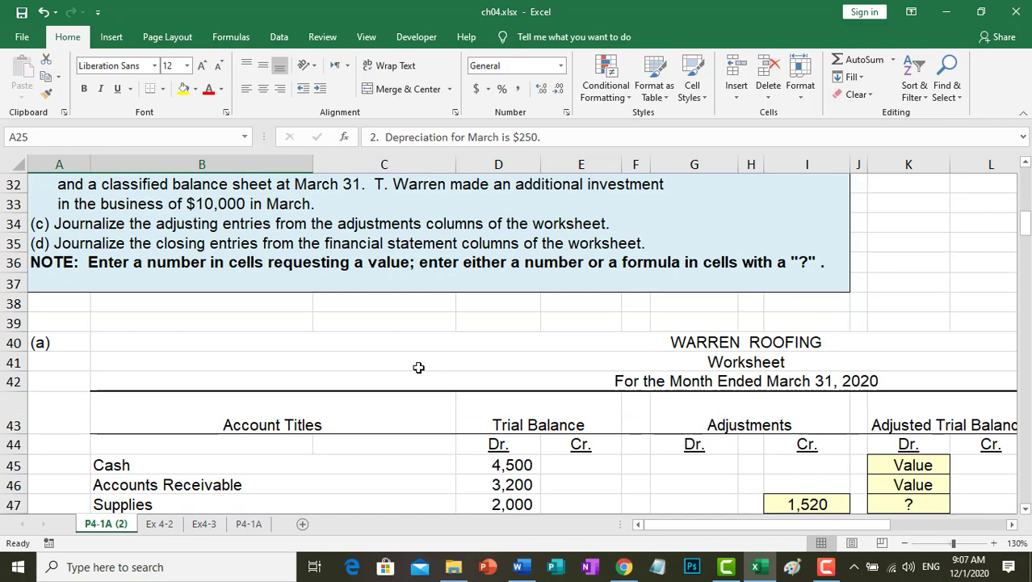
scroll(420, 367, "down", 20)
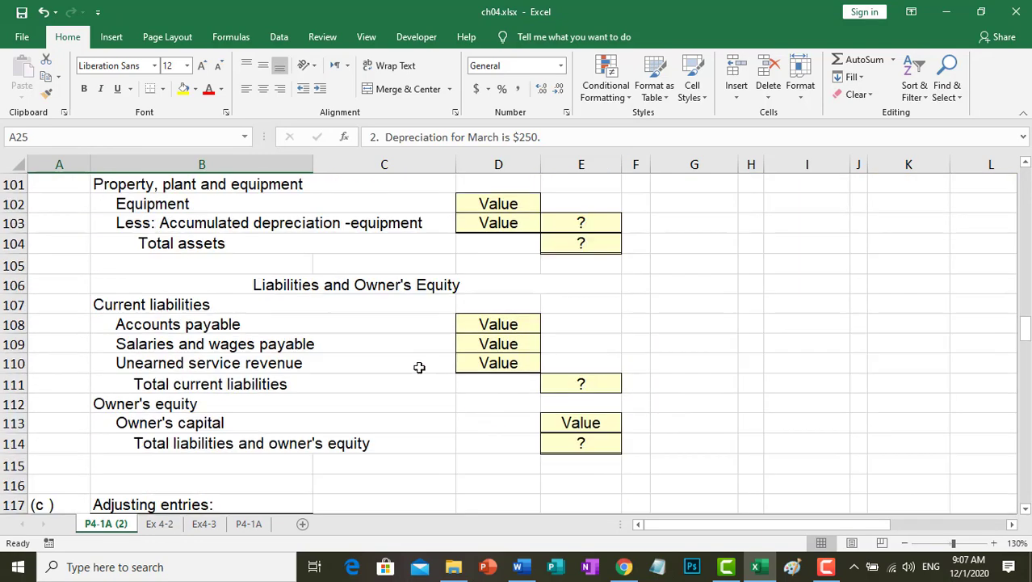
scroll(419, 368, "up", 4)
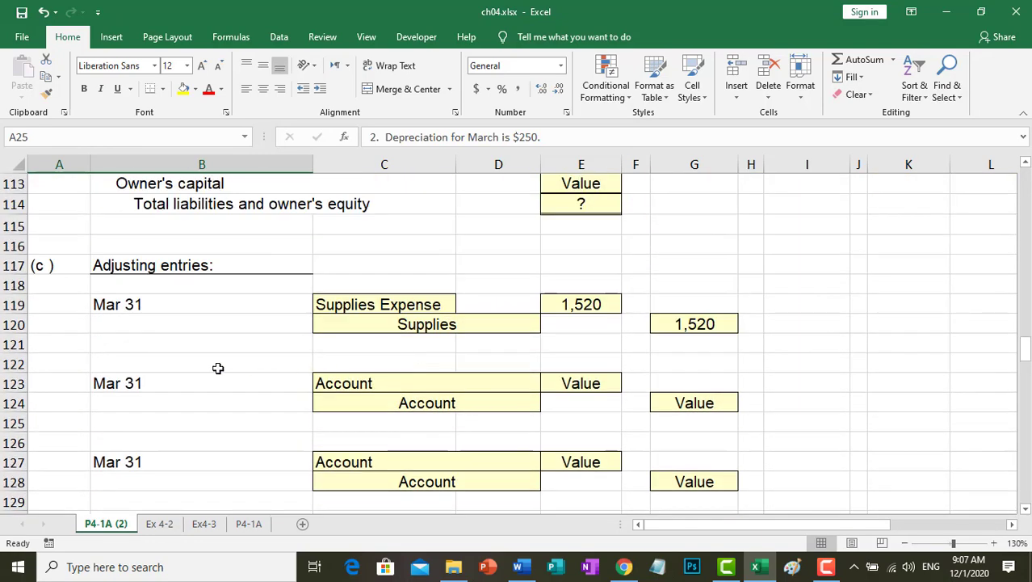
left_click(367, 378)
type("DE")
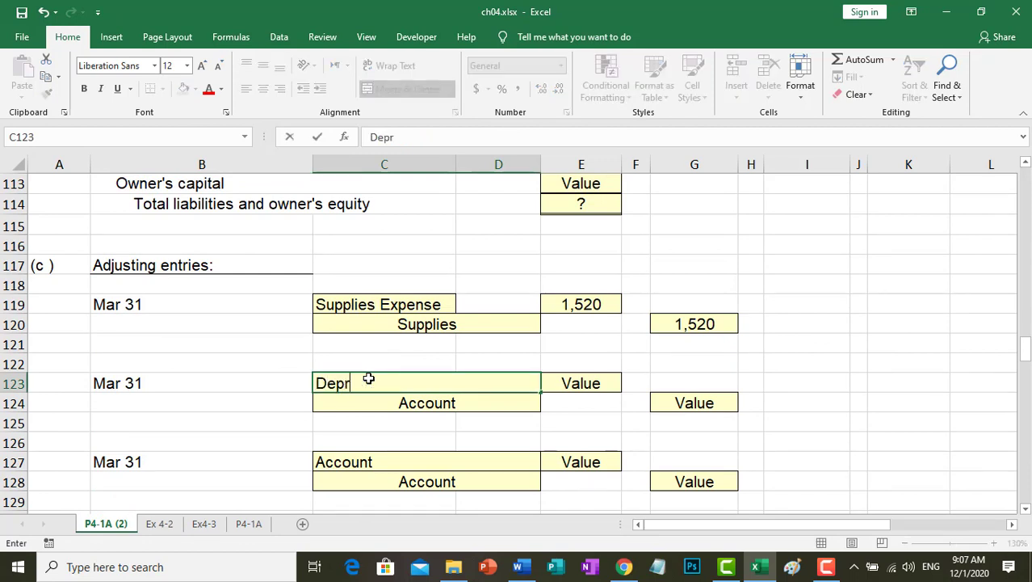
type("preciation Expense")
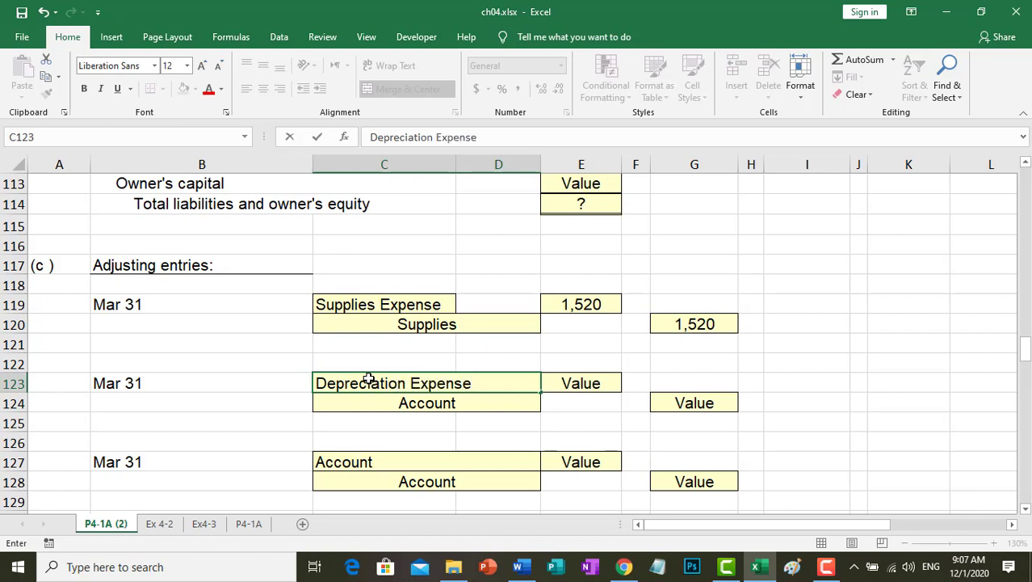
key("Return")
Step: Set the second entry's credit account in C124 to Accumulated Depreciation-Equipment by referencing the worksheet account title, =B49
type("=")
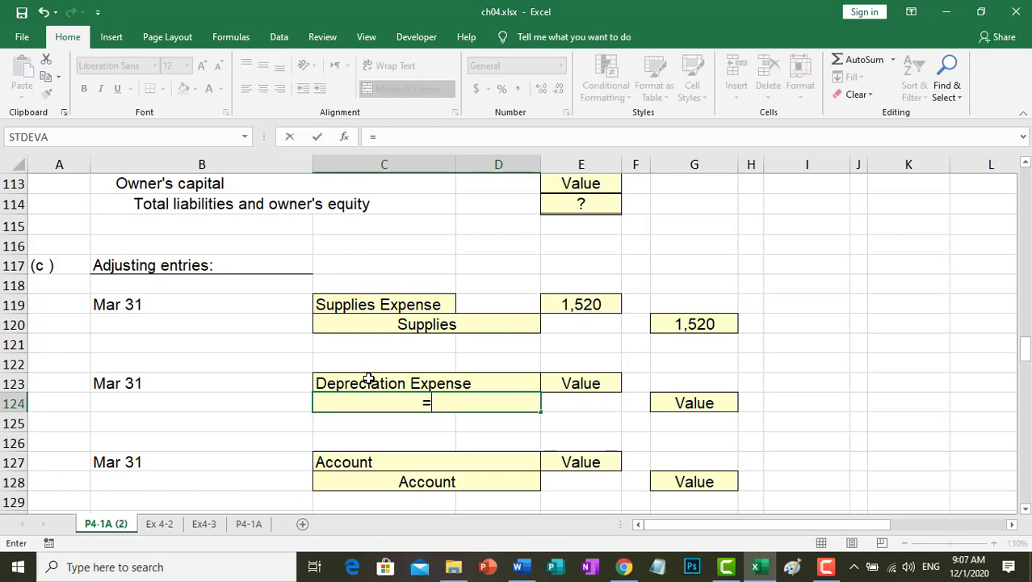
scroll(255, 251, "up", 18)
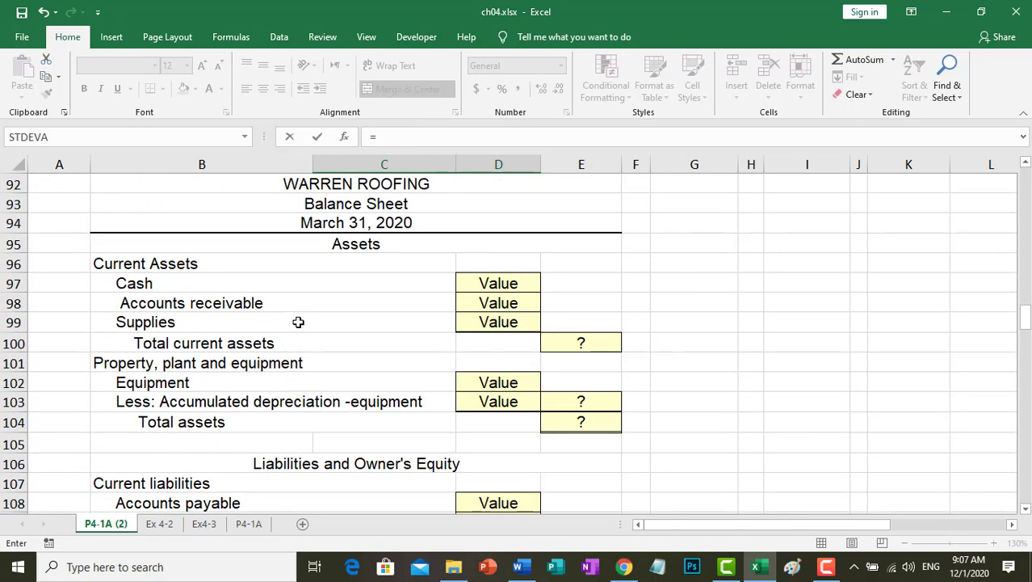
scroll(288, 314, "up", 4)
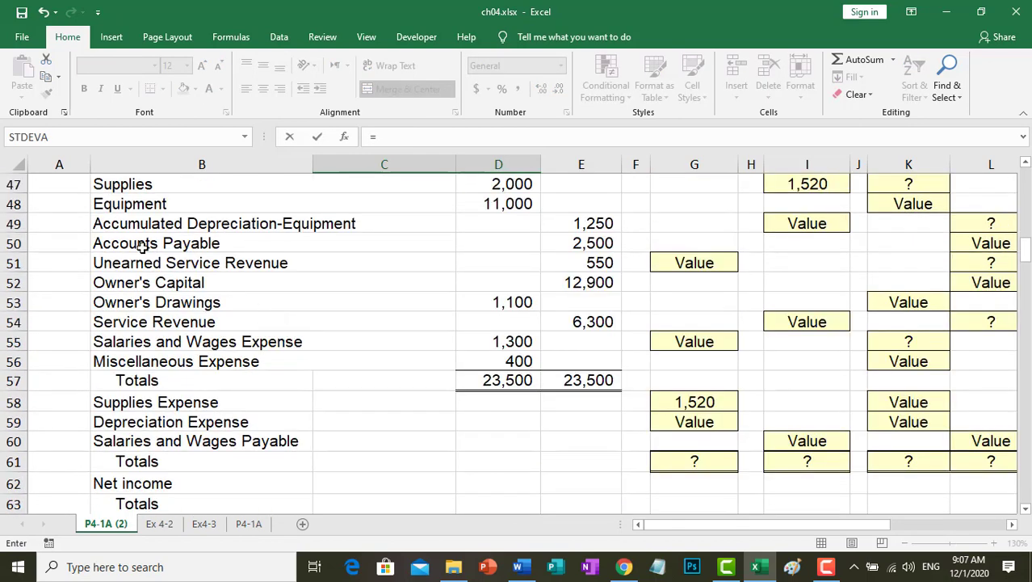
left_click(113, 229)
key("Return")
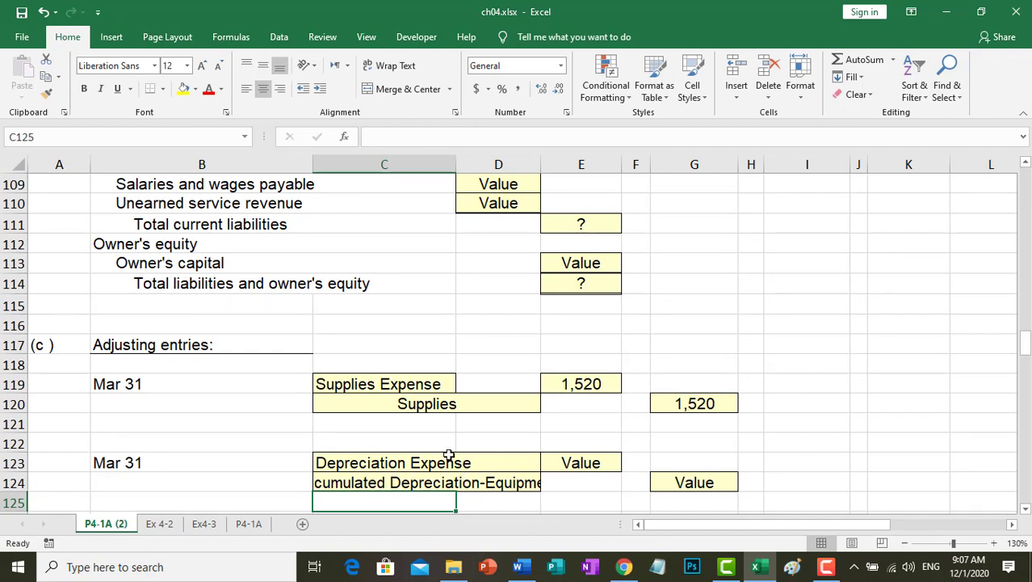
Step: Reduce the font size of the credit account name in C124 to 9
left_click(339, 484)
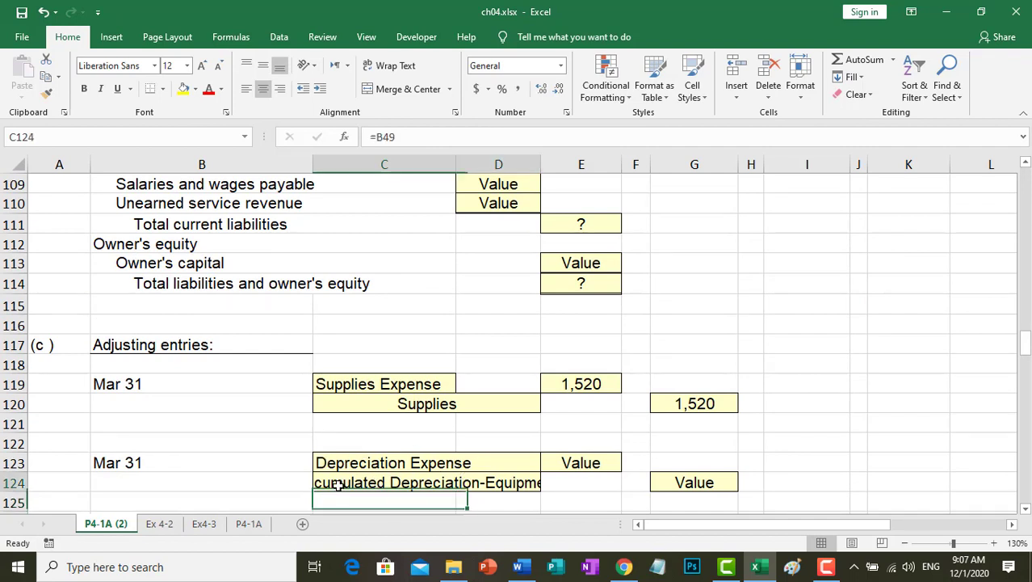
left_click(218, 65)
left_click(218, 65)
left_click(218, 66)
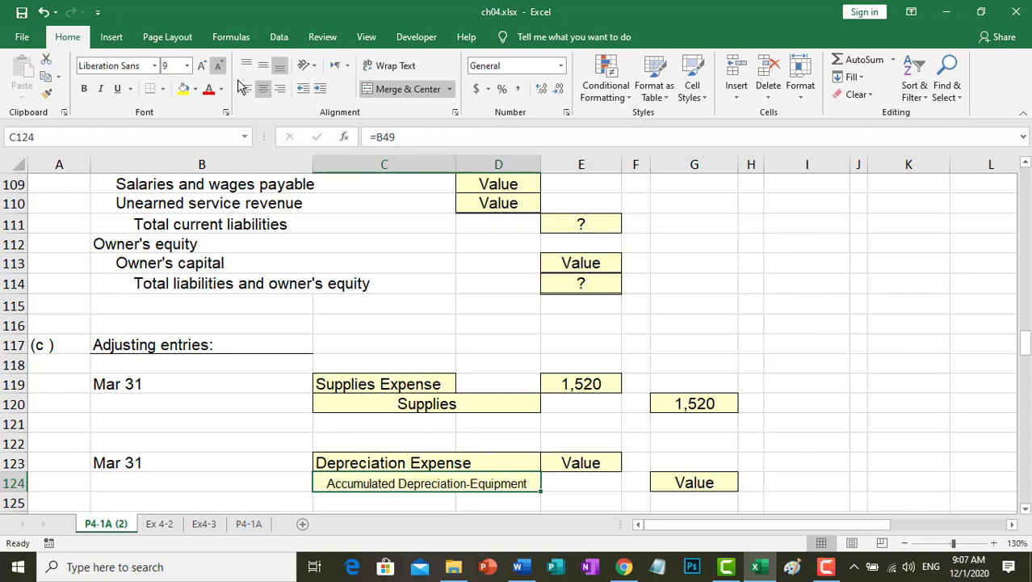
left_click(597, 460)
type("=")
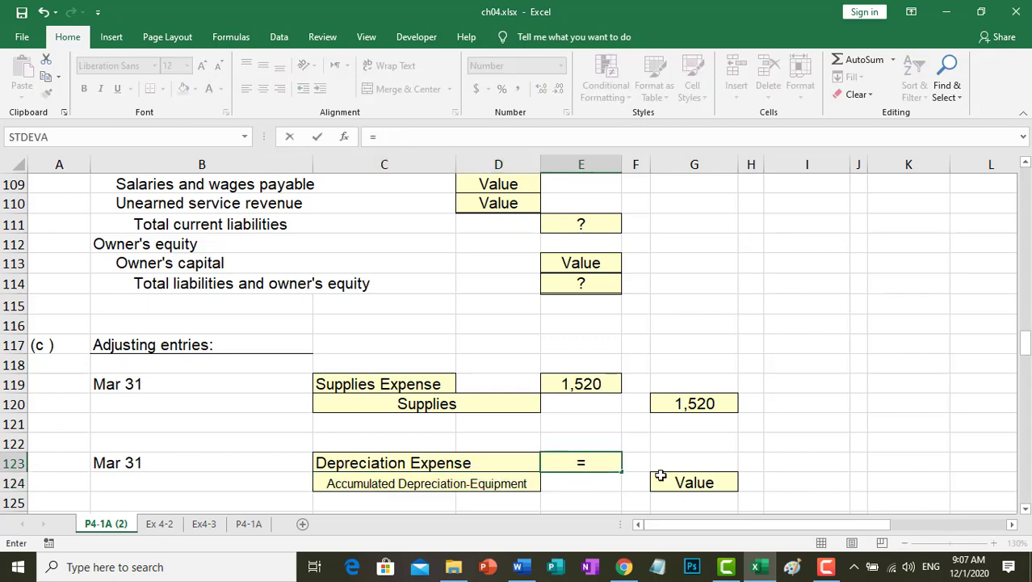
scroll(437, 384, "up", 8)
scroll(420, 370, "up", 19)
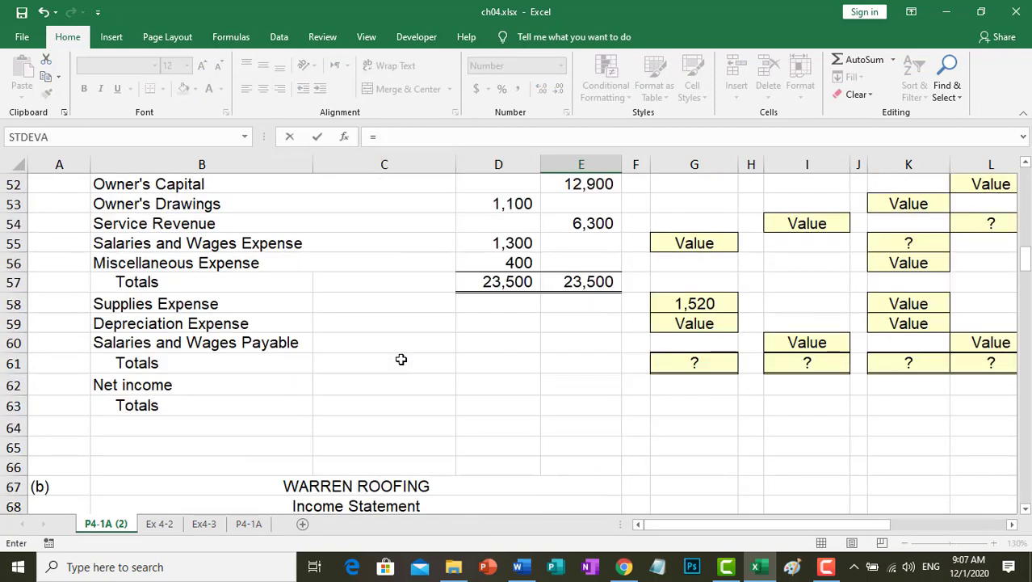
scroll(333, 321, "up", 2)
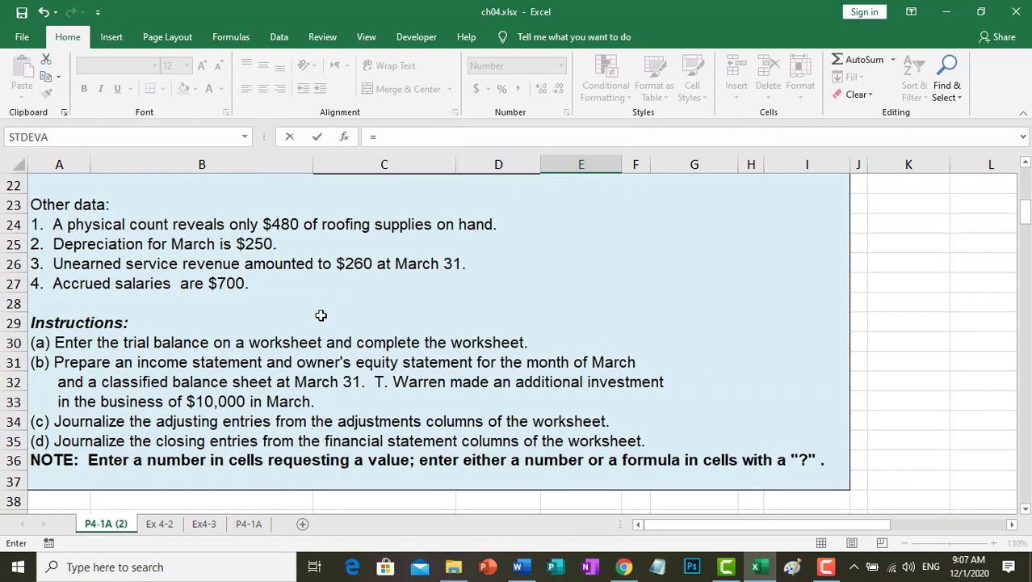
key("Escape")
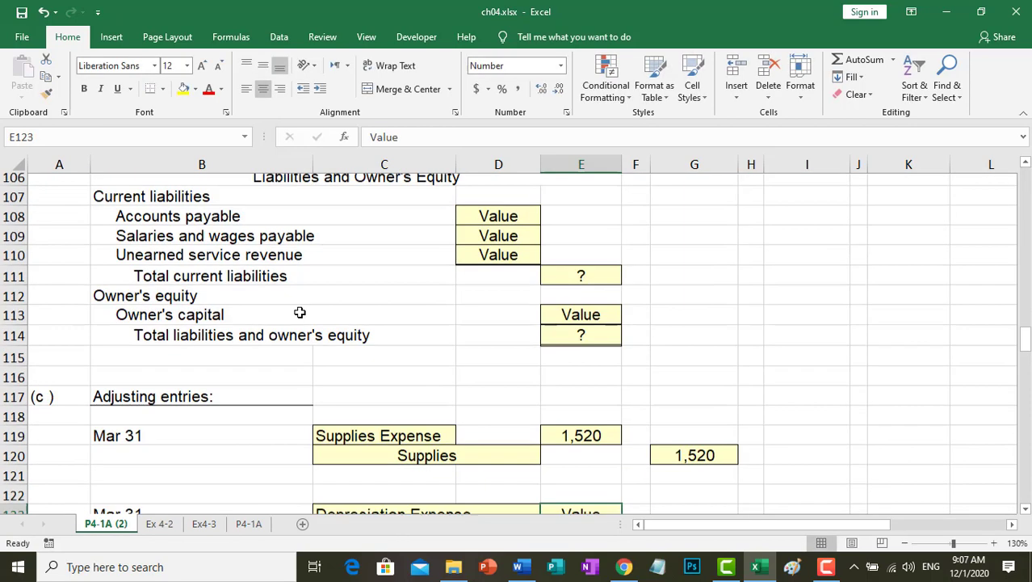
Step: Enter 250 as the Depreciation Expense debit in E123 and 250 as the Accumulated Depreciation-Equipment credit in G124
scroll(298, 309, "down", 2)
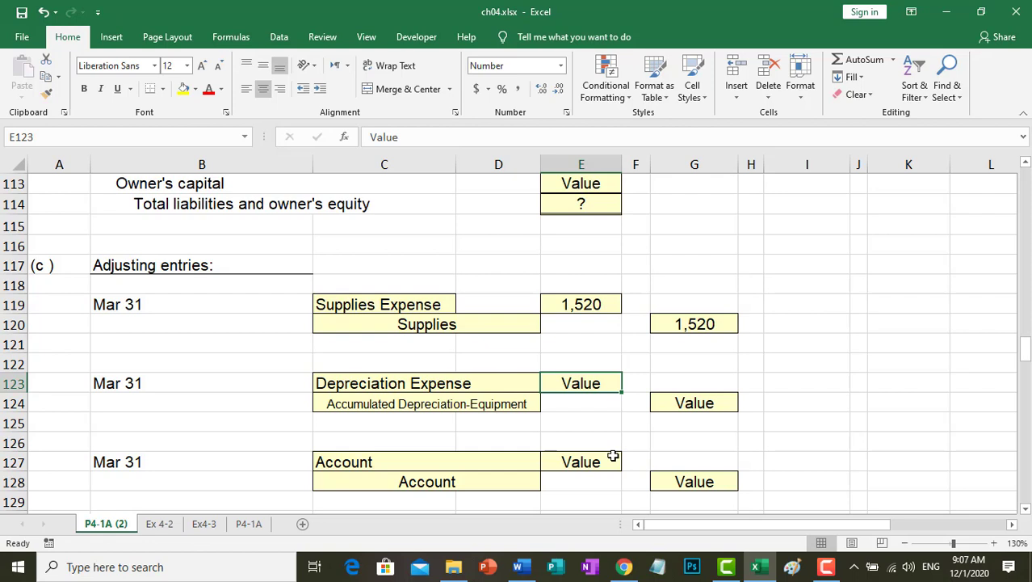
type("250")
key("Return")
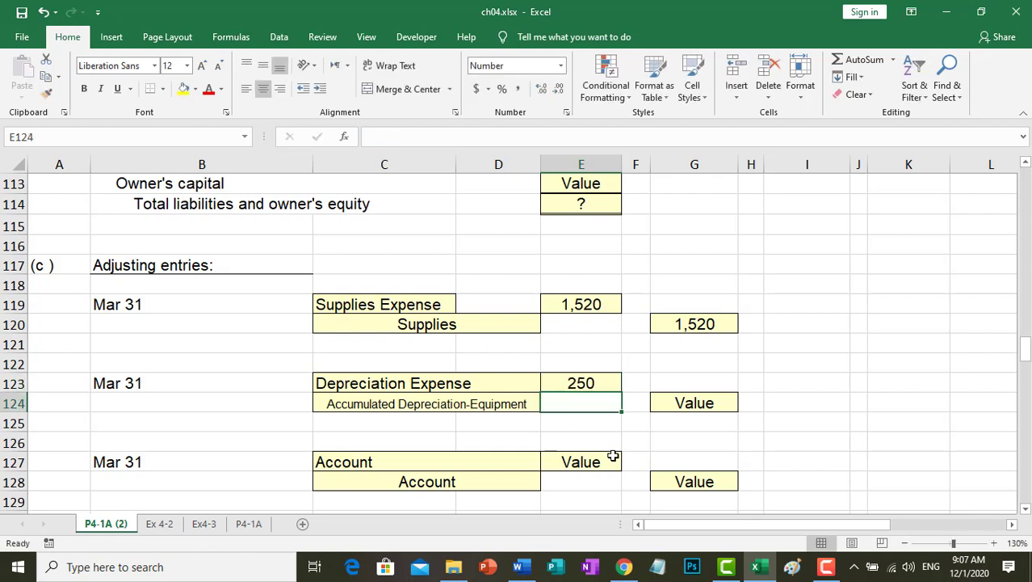
left_click(695, 403)
type("250")
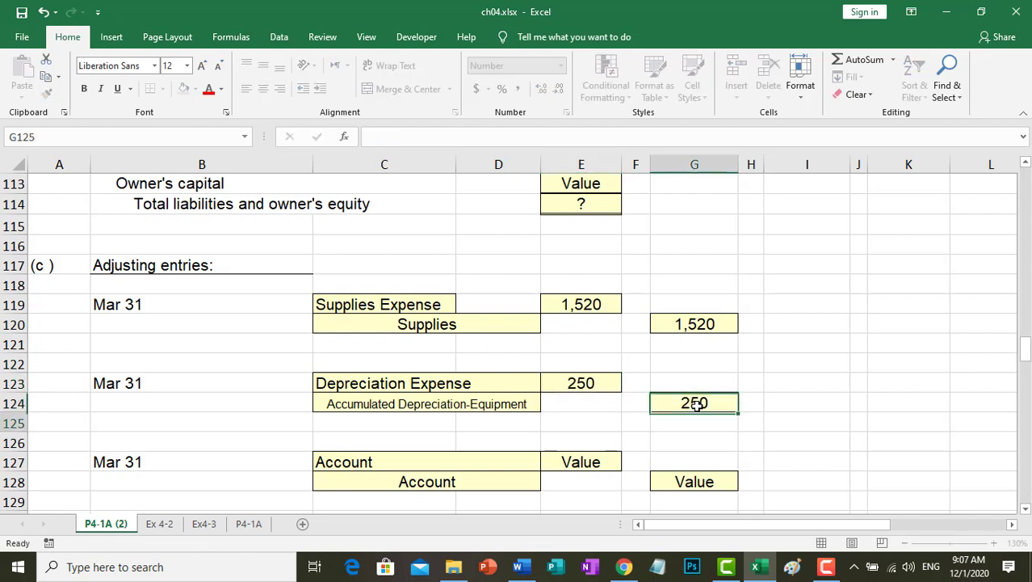
key("Return")
Step: Link the Depreciation Expense debit adjustment in worksheet cell G59 to the second adjusting entry's debit amount with =E123
left_click(396, 384)
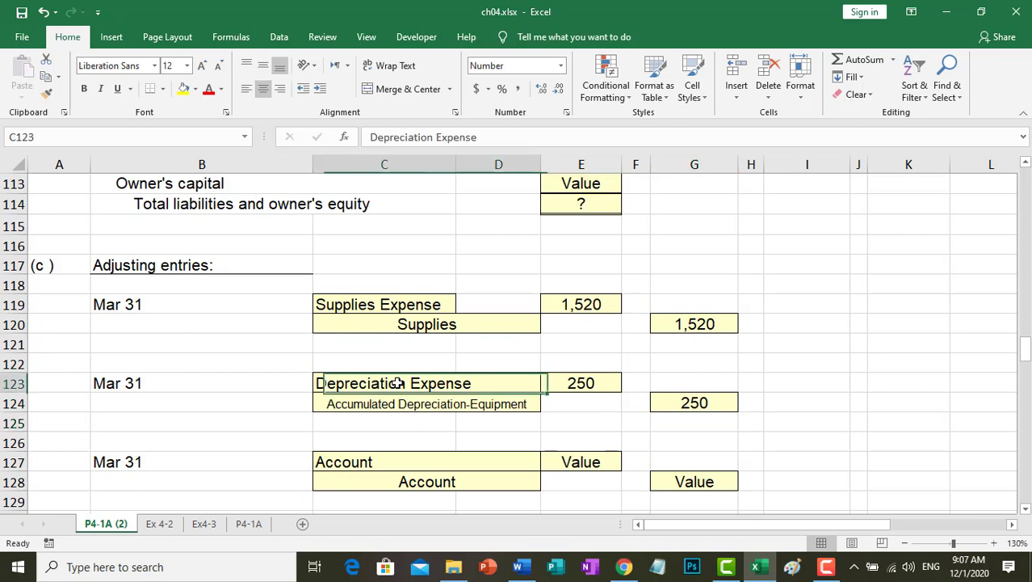
left_click(585, 382)
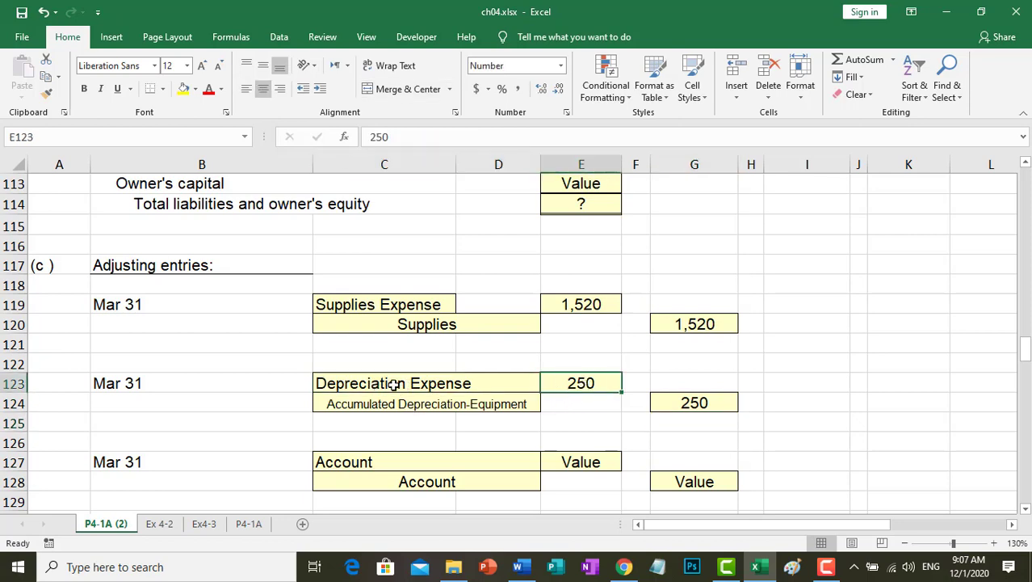
scroll(591, 387, "up", 16)
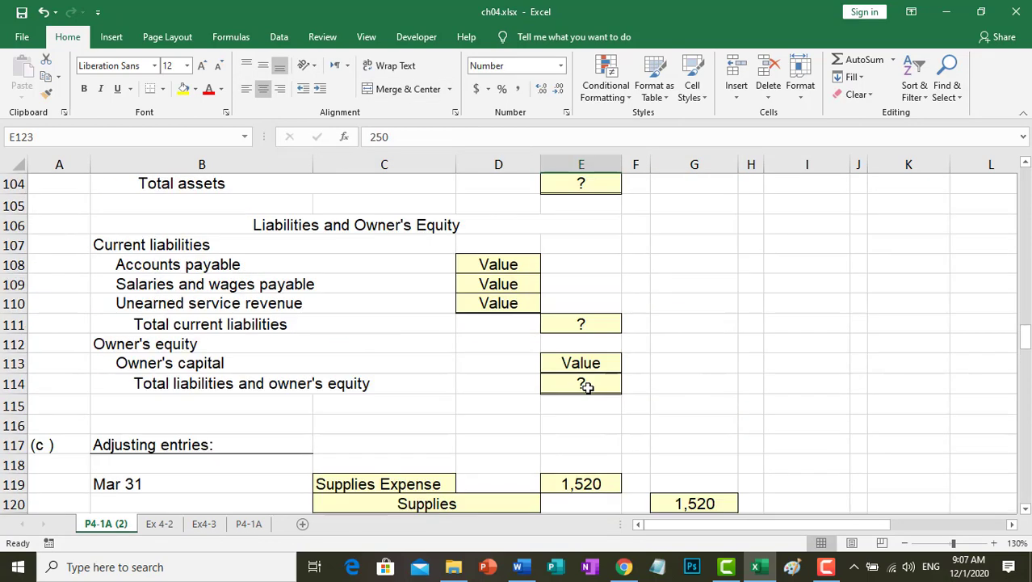
scroll(583, 389, "up", 7)
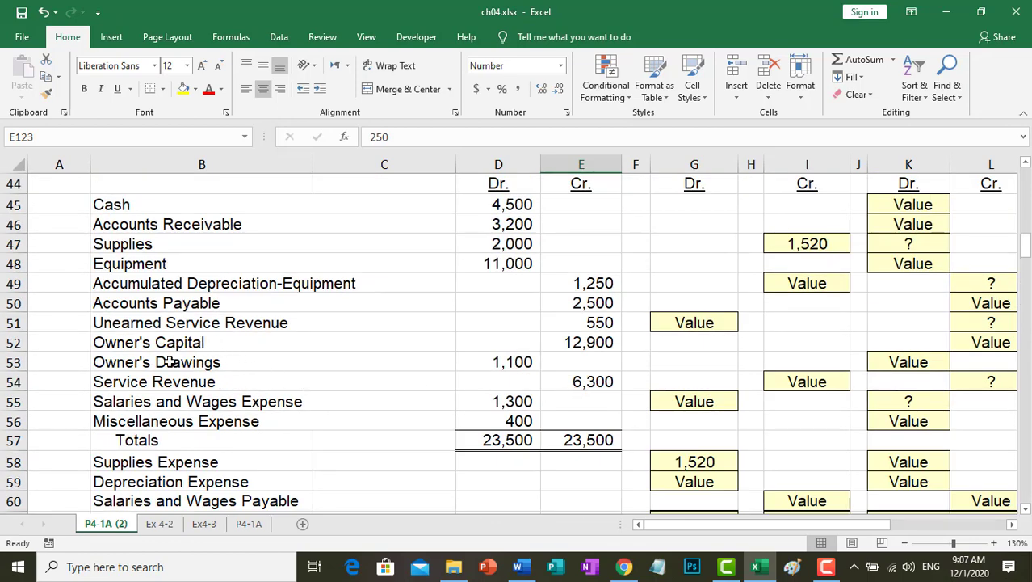
scroll(168, 360, "down", 2)
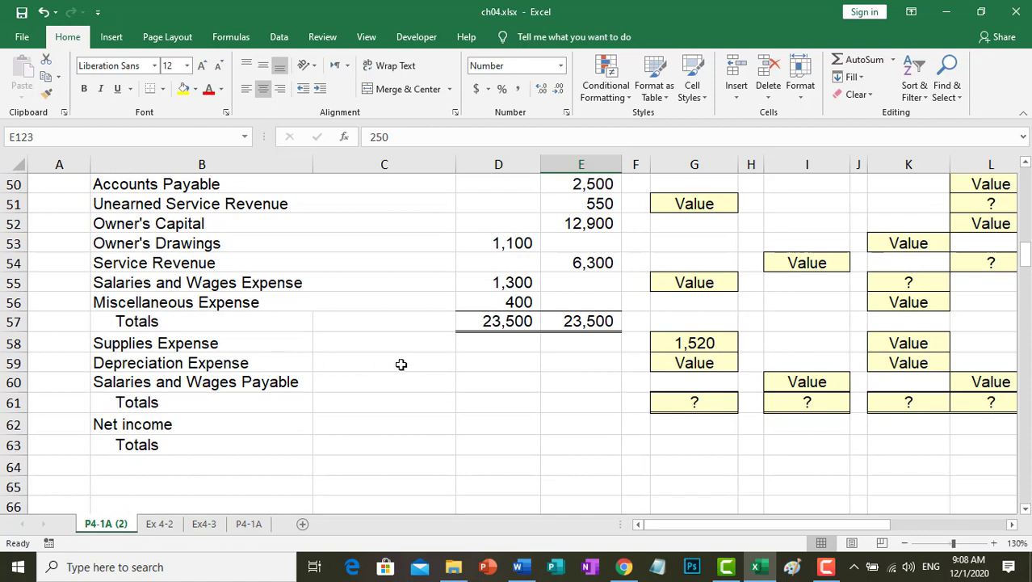
left_click(708, 363)
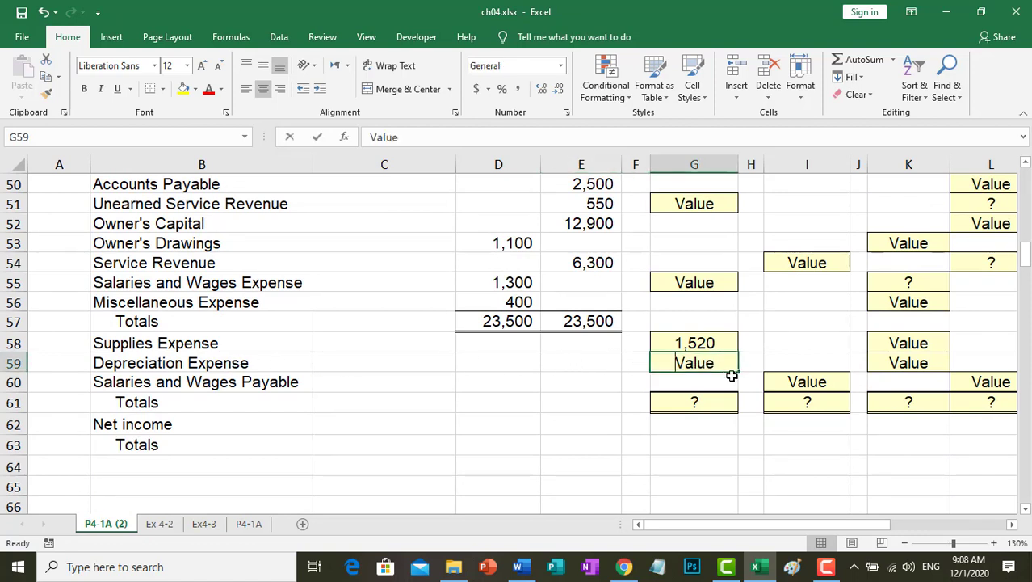
type("=")
scroll(708, 382, "down", 16)
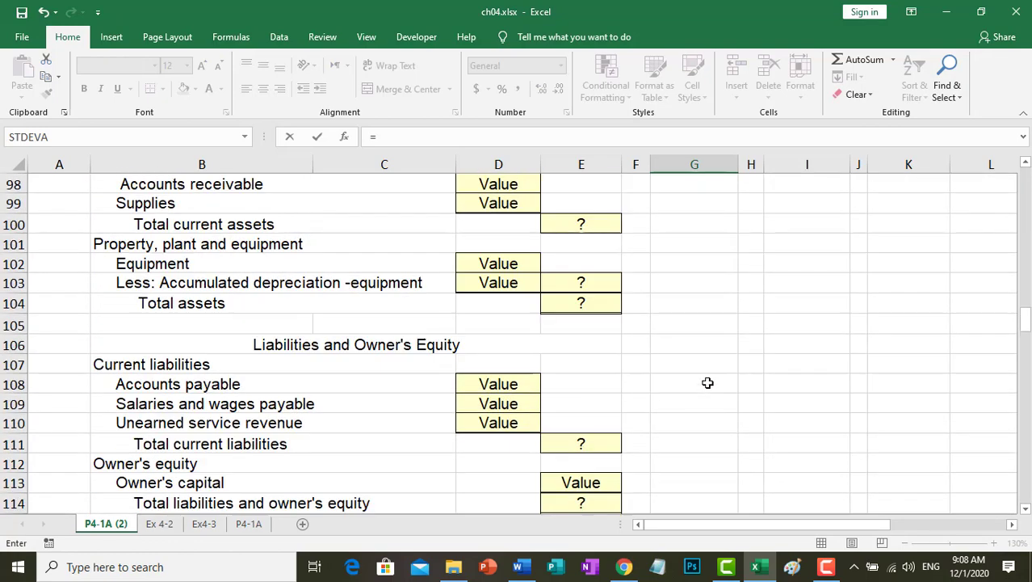
scroll(708, 382, "down", 4)
left_click(605, 443)
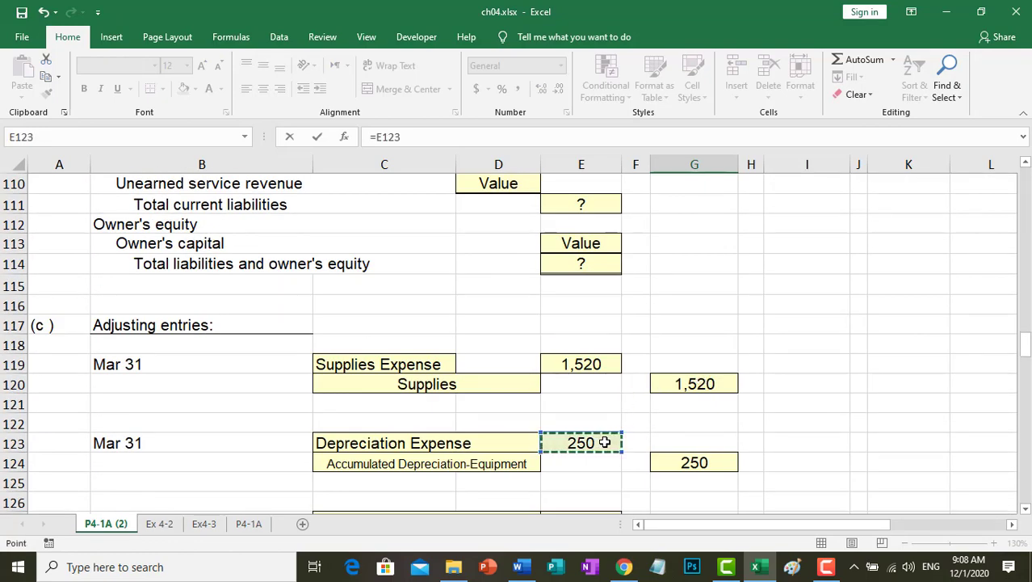
key("Return")
Step: Link the Accumulated Depreciation-Equipment credit adjustment in worksheet cell I49 to the second adjusting entry's credit amount with =G124
scroll(563, 424, "down", 4)
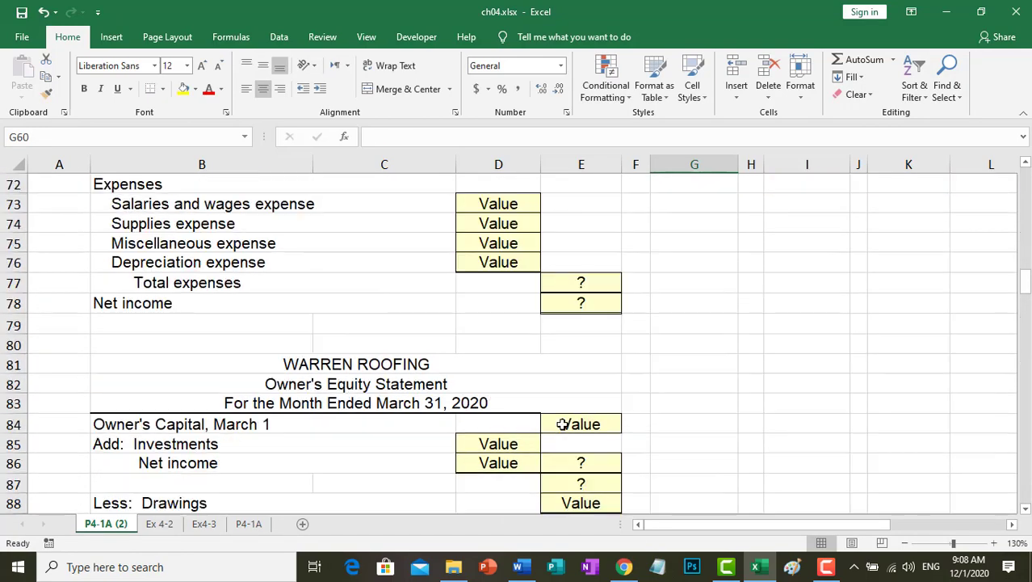
scroll(563, 424, "down", 14)
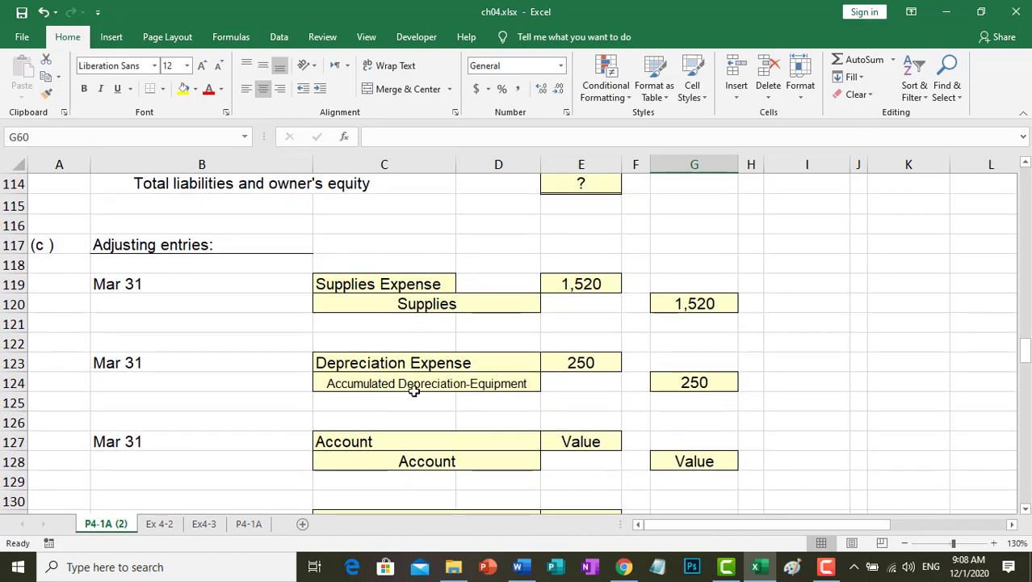
left_click(675, 383)
scroll(678, 408, "up", 12)
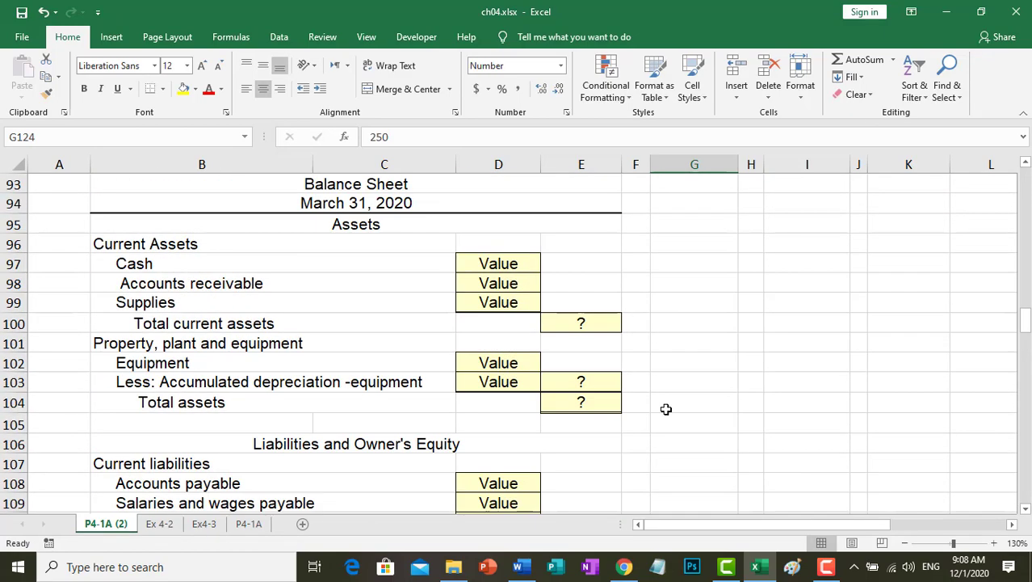
scroll(656, 404, "up", 12)
scroll(655, 404, "down", 4)
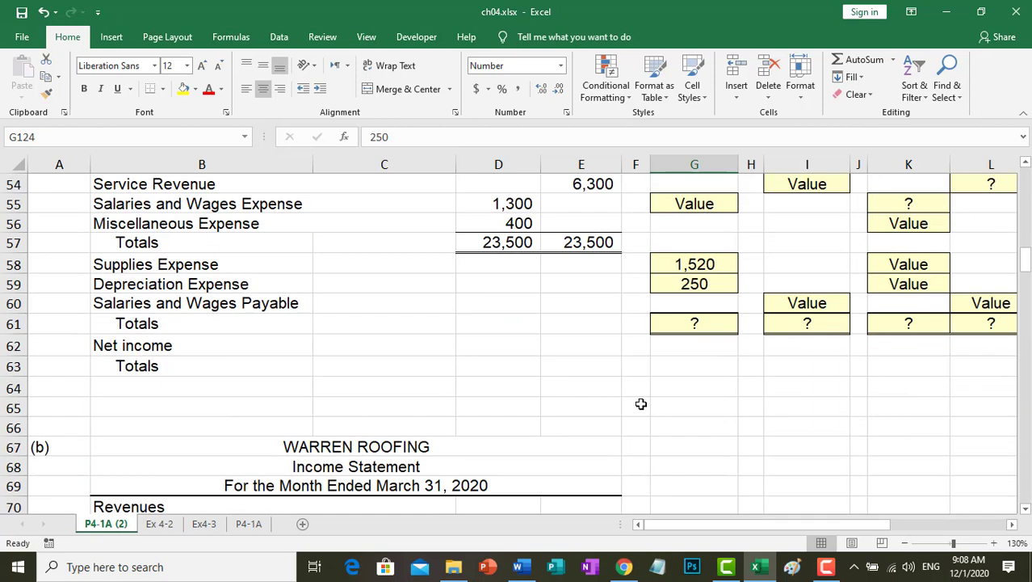
scroll(642, 403, "up", 4)
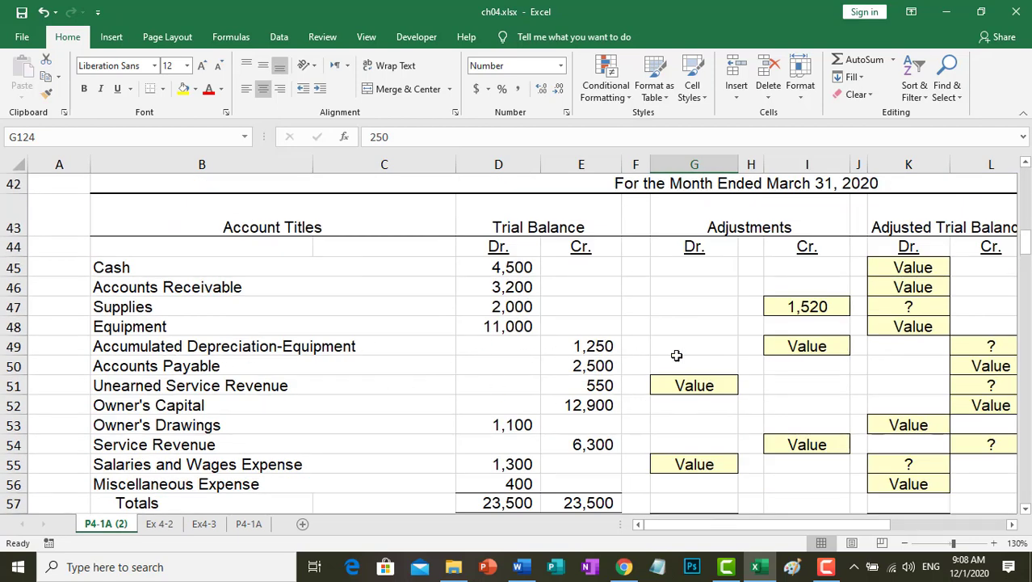
left_click(805, 346)
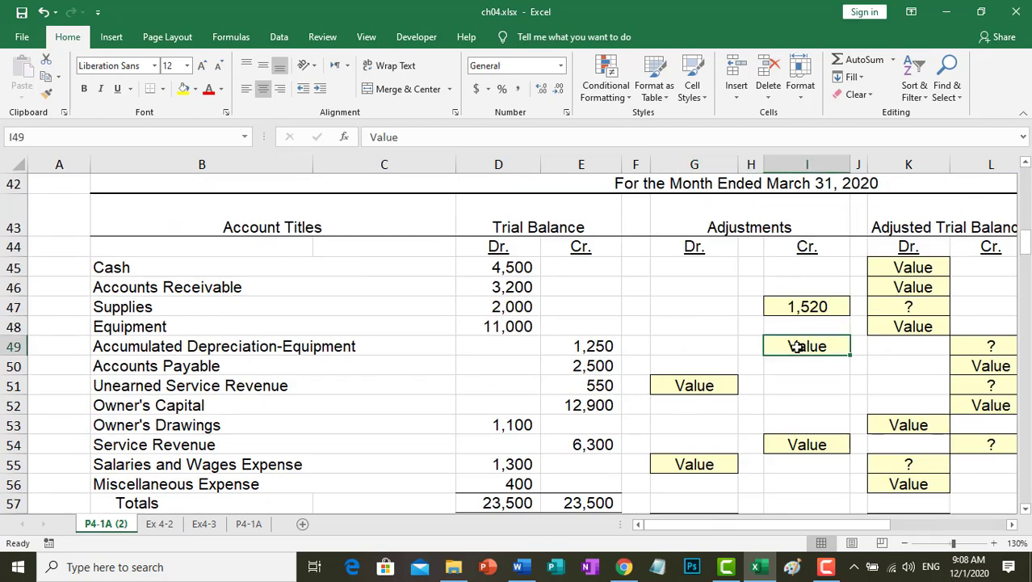
type("=")
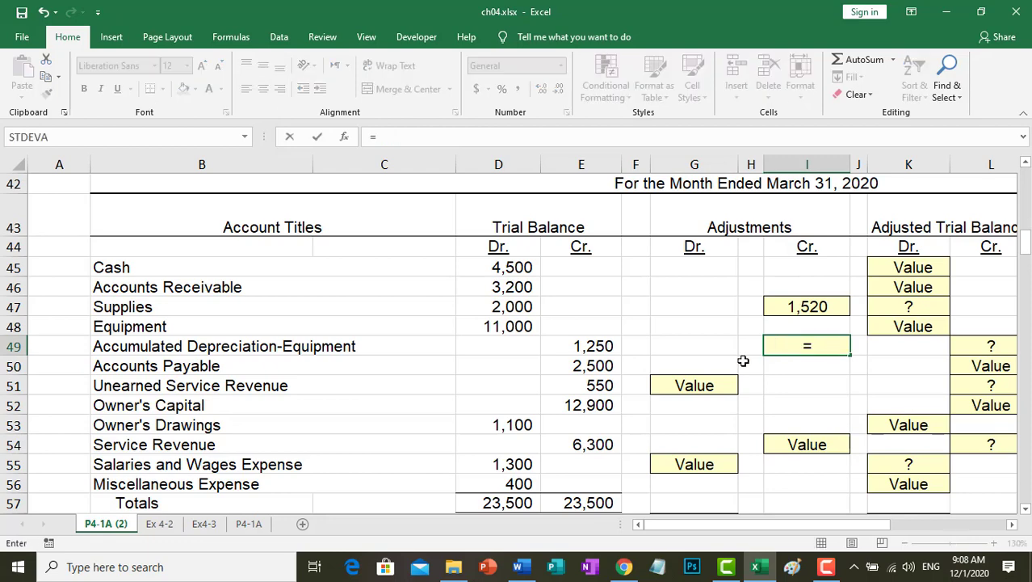
scroll(743, 362, "down", 19)
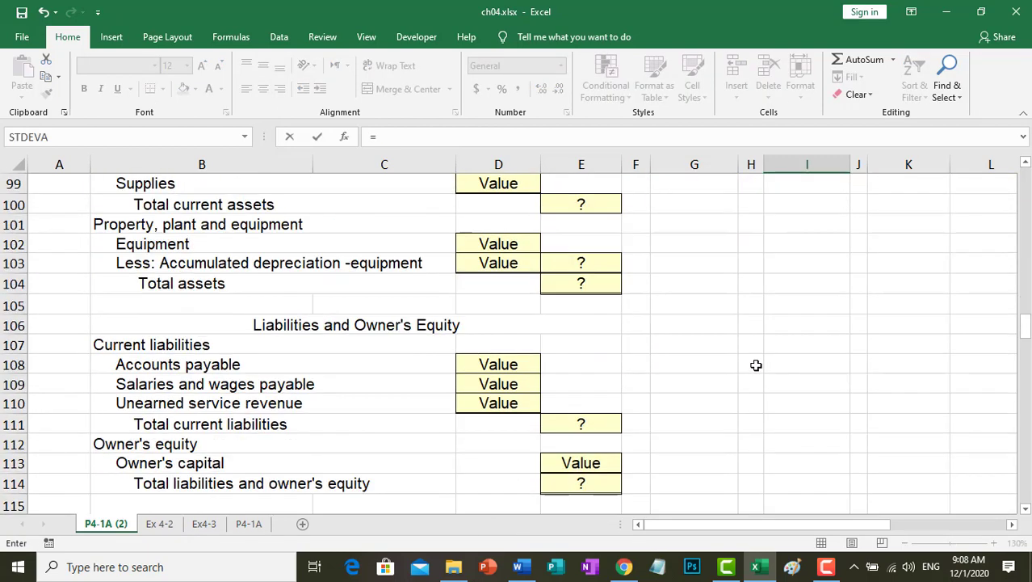
scroll(756, 365, "down", 6)
left_click(718, 324)
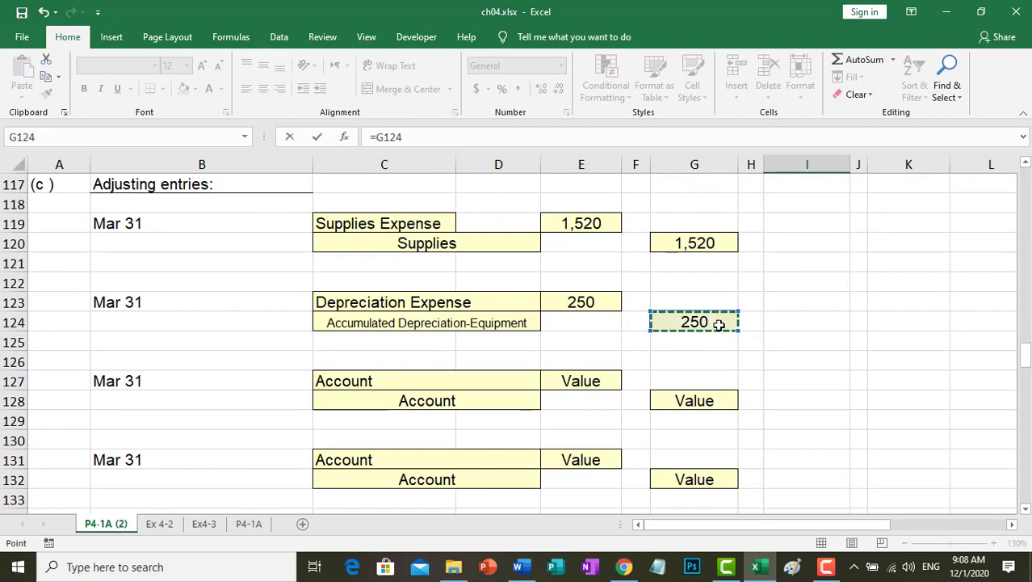
key("Return")
Step: Try 260 from the problem's other data as the Unearned Service Revenue debit adjustment in G51, and clear the cell
scroll(717, 320, "up", 1)
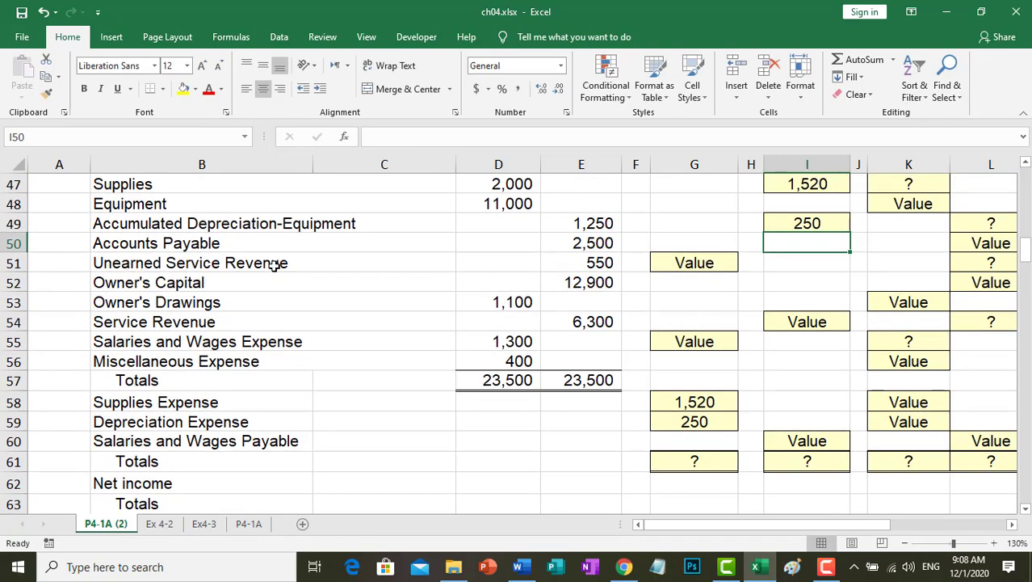
scroll(274, 266, "up", 8)
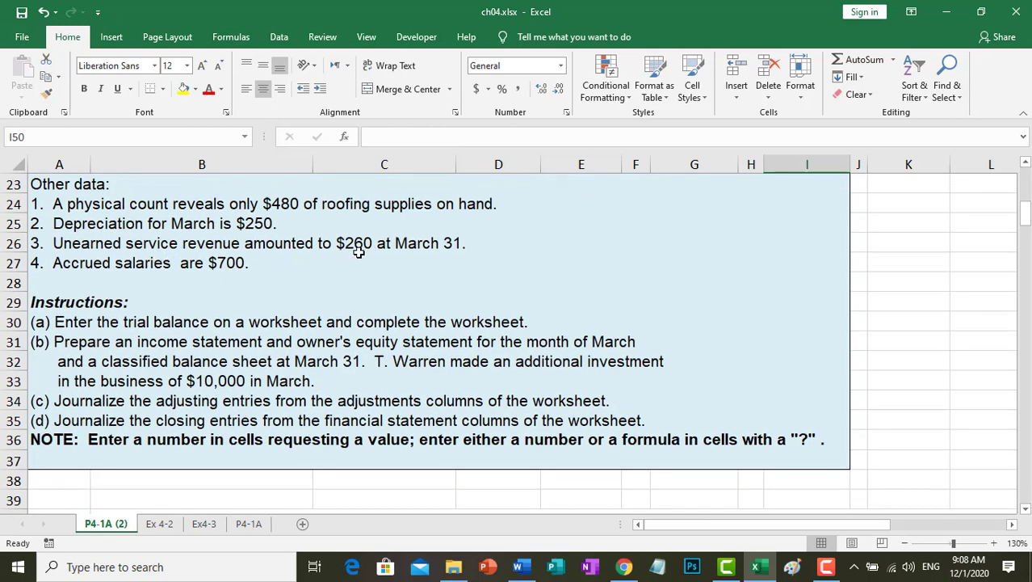
scroll(300, 299, "down", 8)
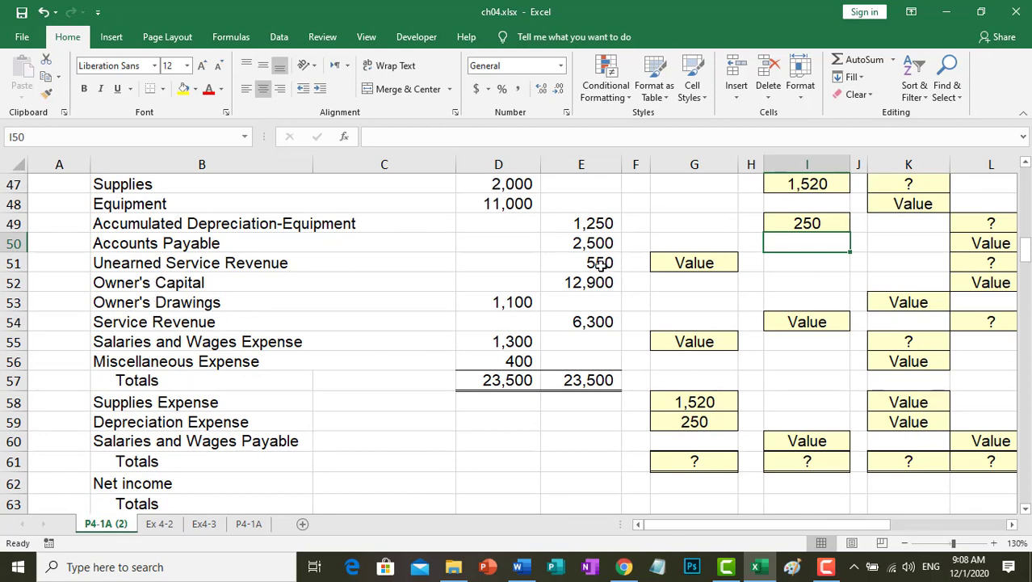
left_click(600, 266)
scroll(600, 265, "up", 1)
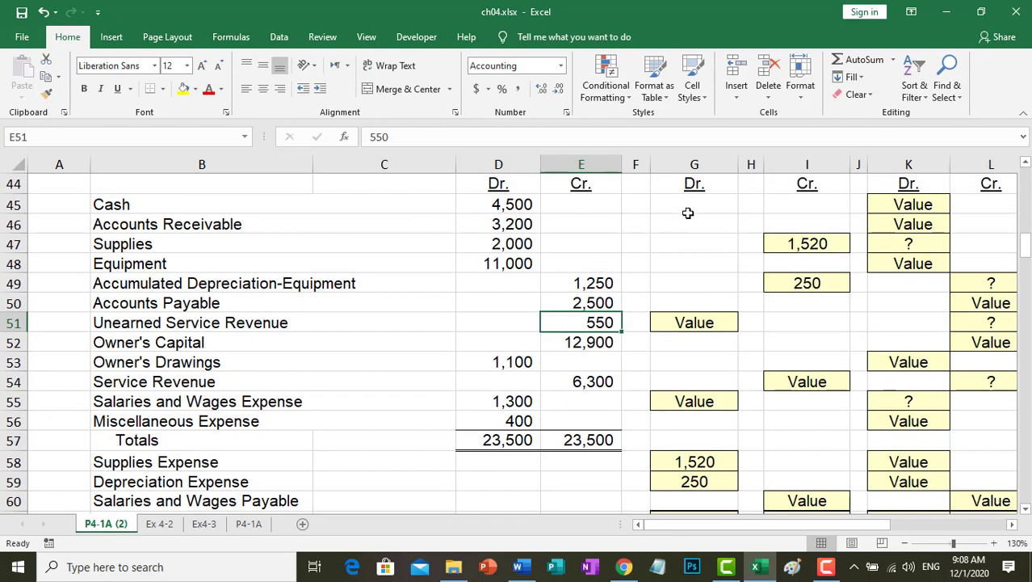
left_click(693, 329)
type("=")
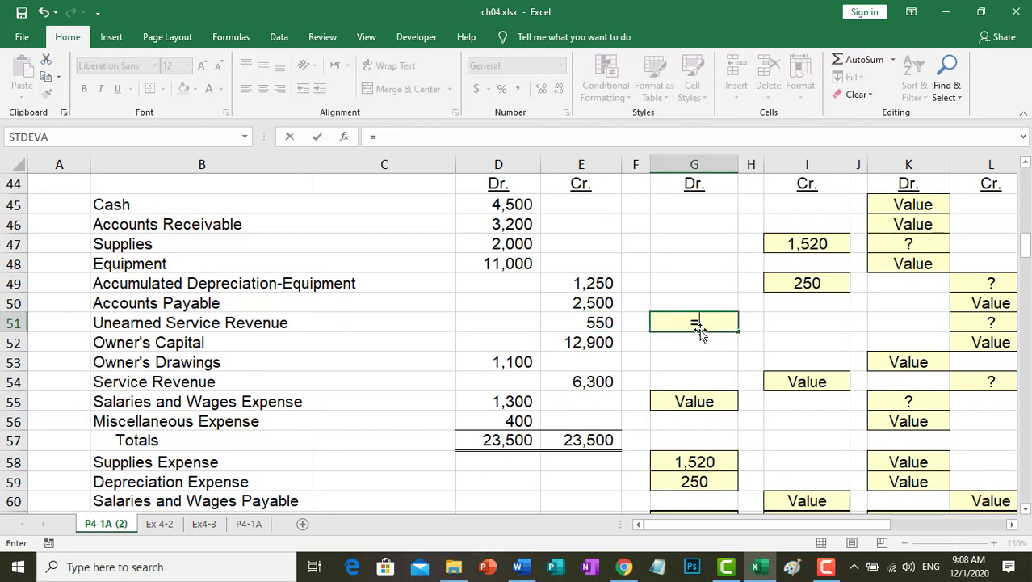
key("BackSpace")
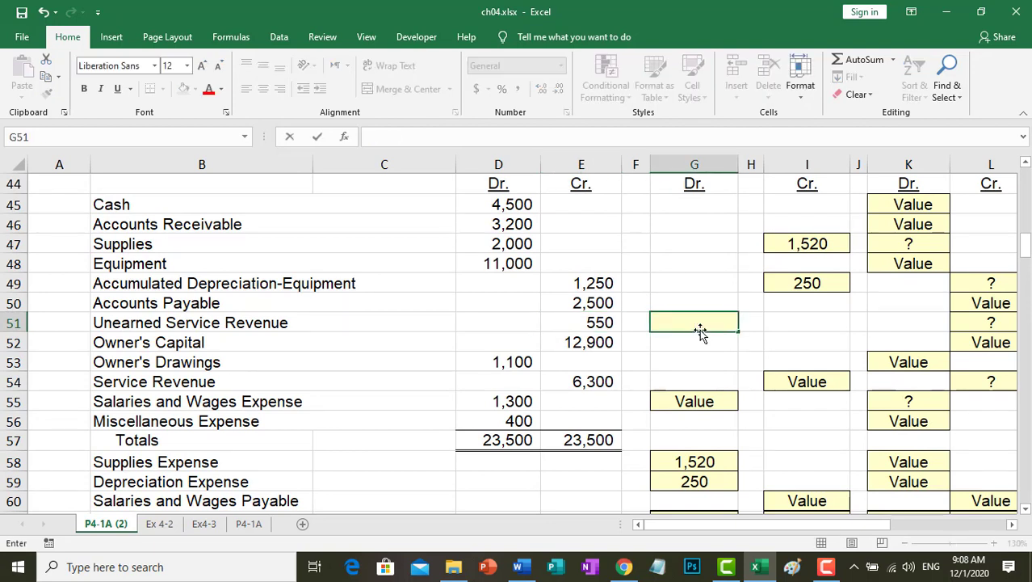
type("260")
key("Return")
key("Up")
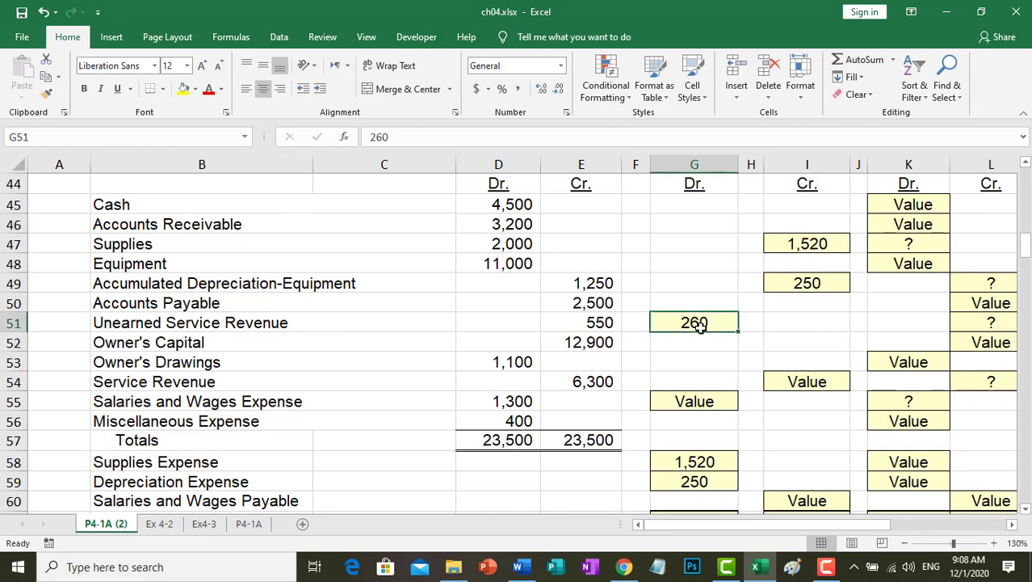
key("Delete")
key("Return")
Step: Set the third March 31 entry's debit account in C127 to Unearned Service Revenue by referencing the worksheet account title in B51
scroll(535, 355, "down", 18)
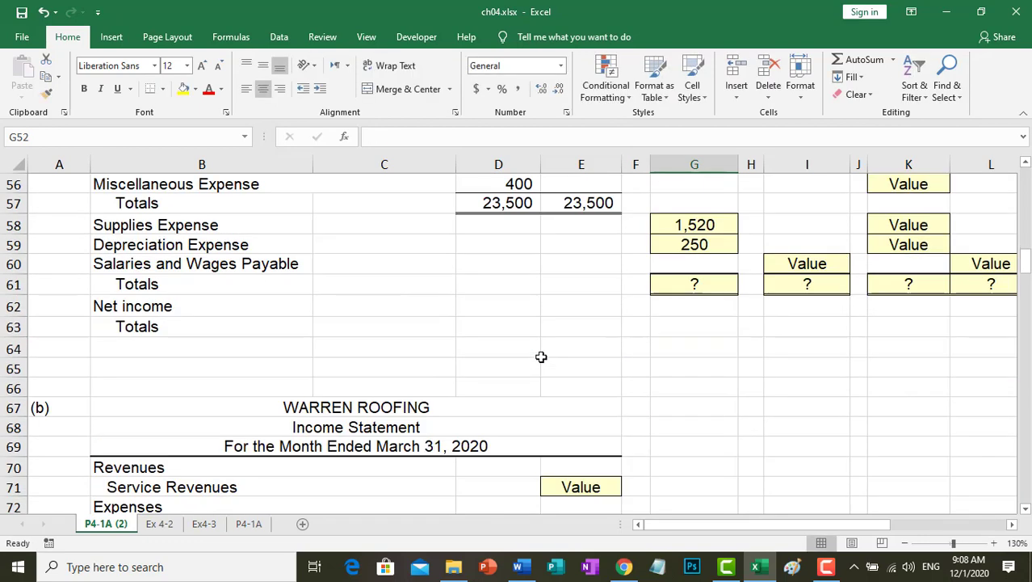
scroll(536, 355, "down", 7)
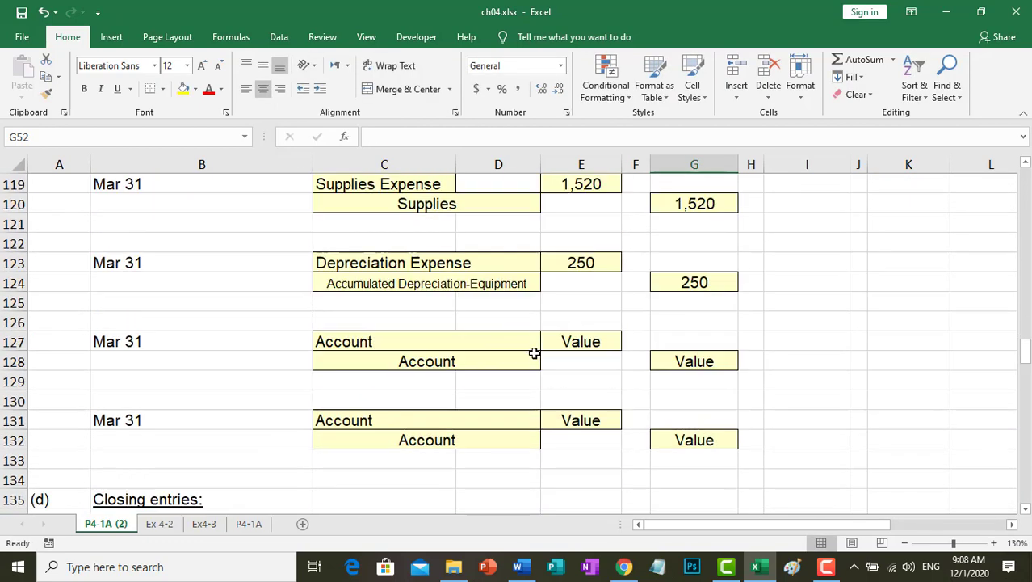
left_click(359, 340)
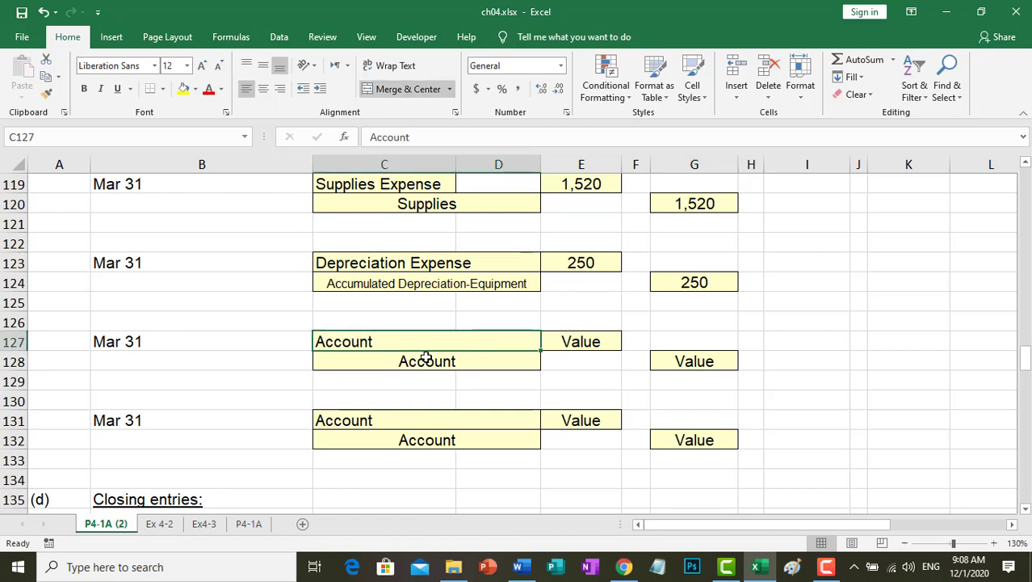
type("=")
scroll(295, 363, "up", 11)
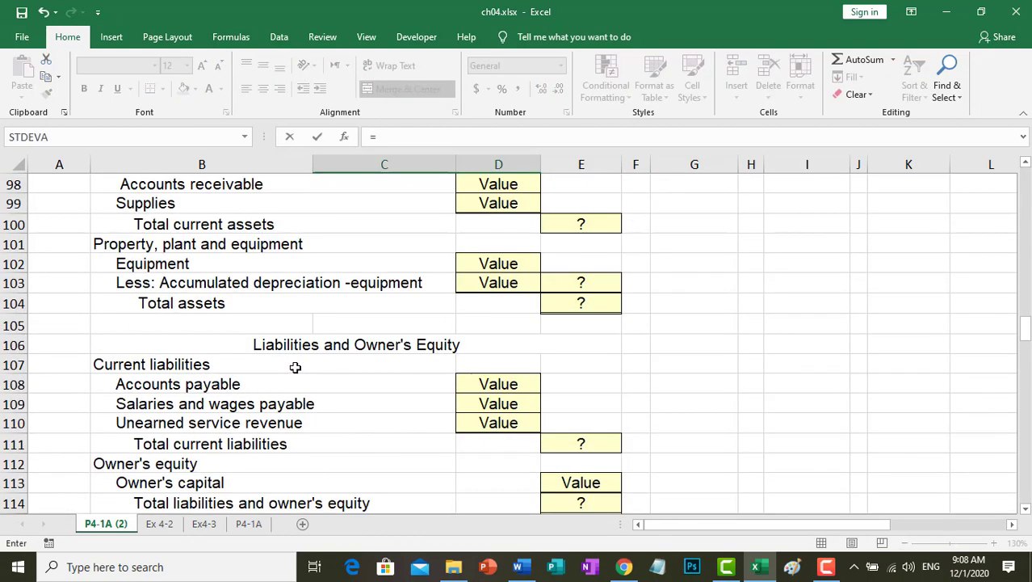
scroll(190, 337, "up", 14)
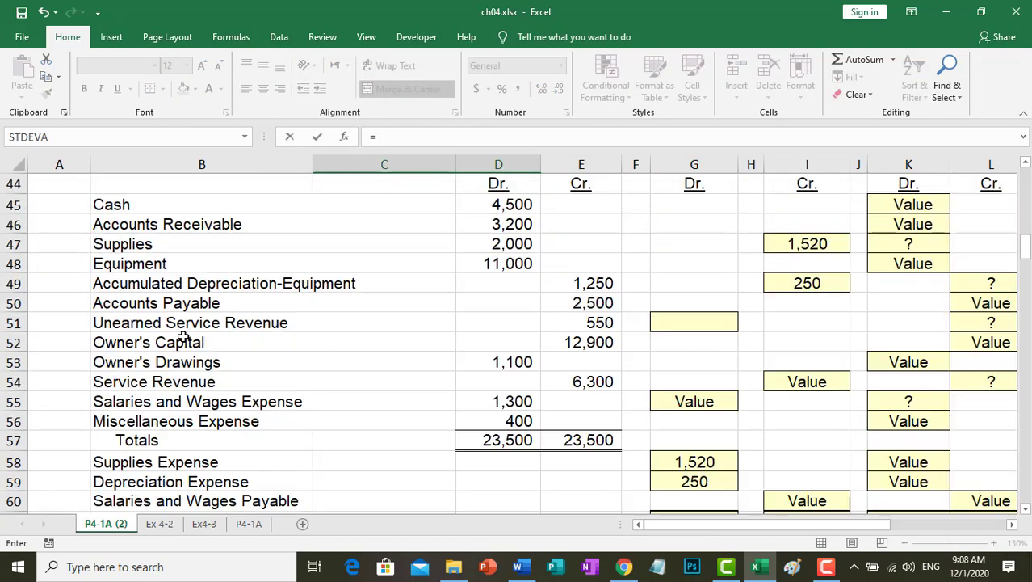
left_click(113, 322)
key("Return")
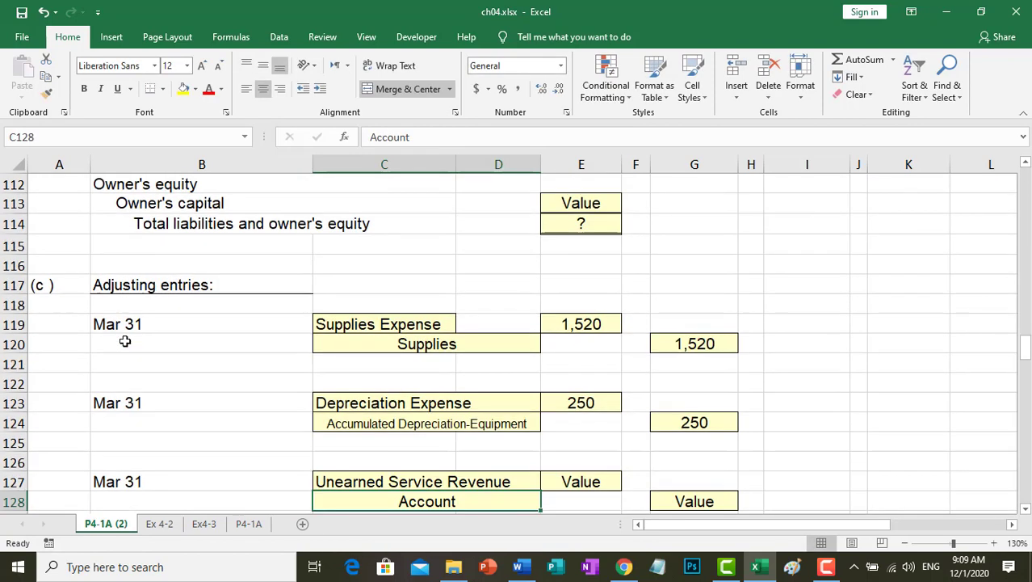
Step: Set the third entry's credit account in C128 to Service Revenue by referencing the worksheet account title in B54
type("=")
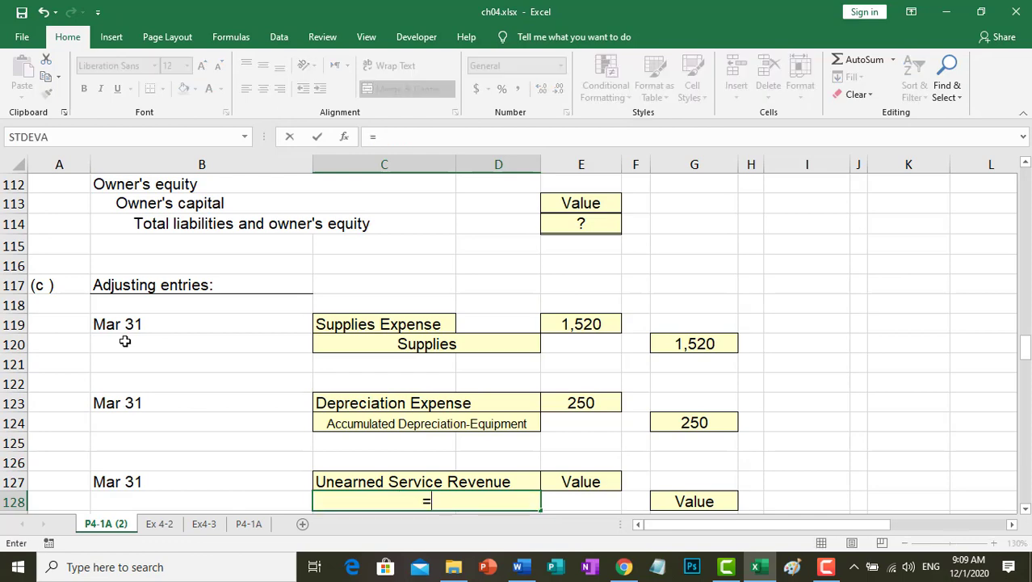
scroll(122, 338, "up", 11)
scroll(55, 311, "up", 6)
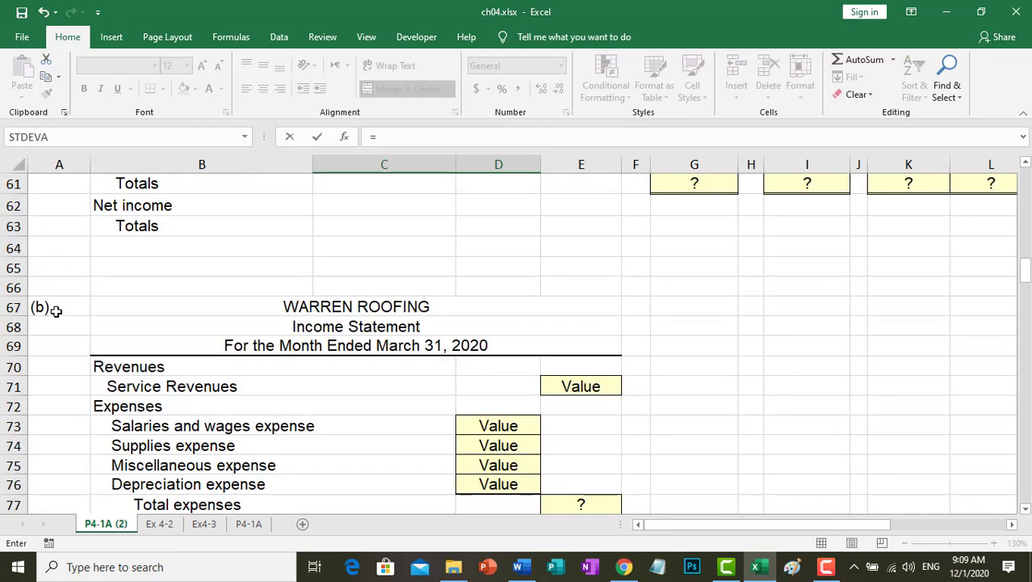
scroll(55, 311, "up", 4)
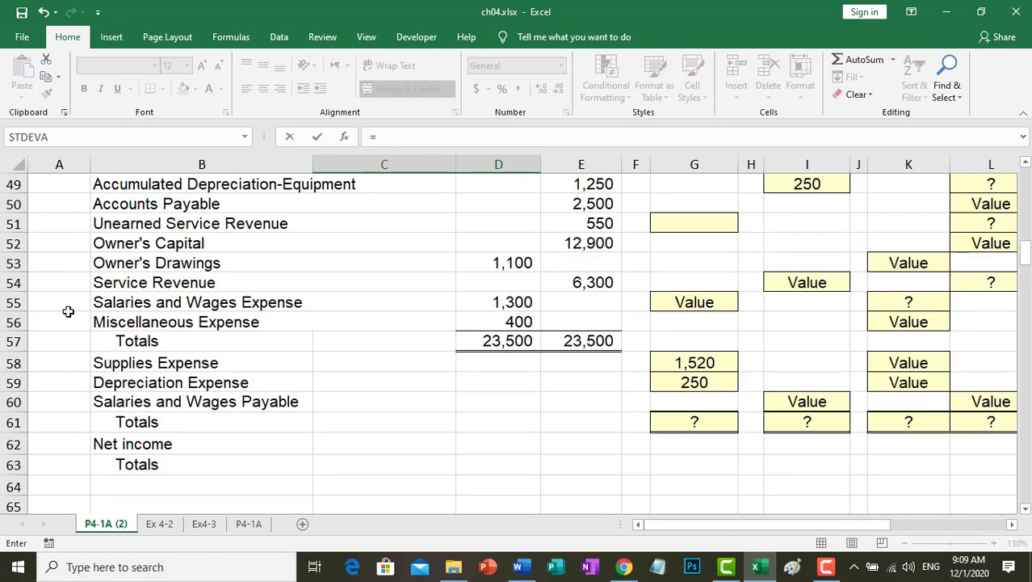
left_click(129, 289)
key("Return")
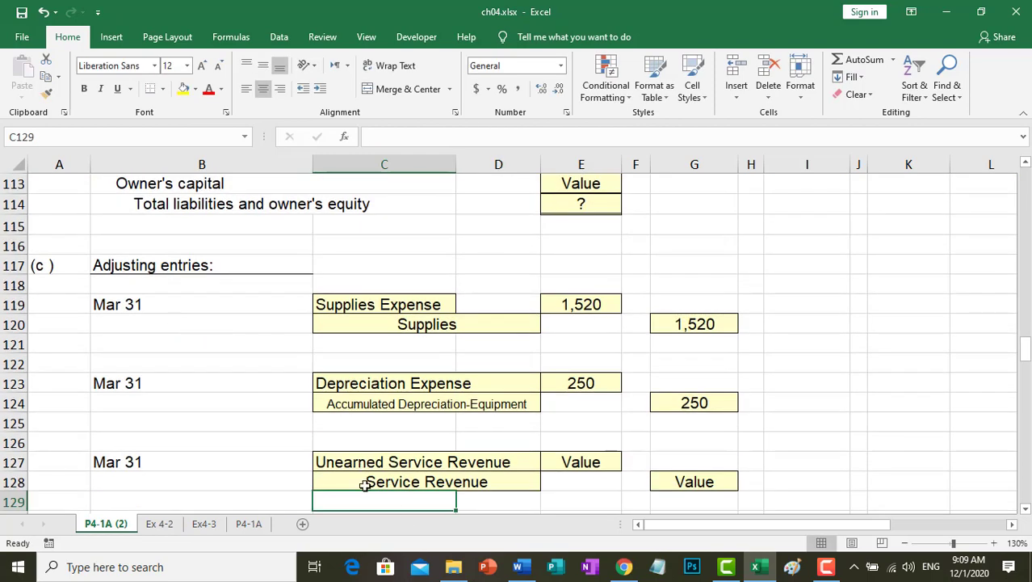
Step: Enter 260 as the third March 31 entry's debit amount in E127 and set its credit amount in G128 with =E127
left_click(583, 465)
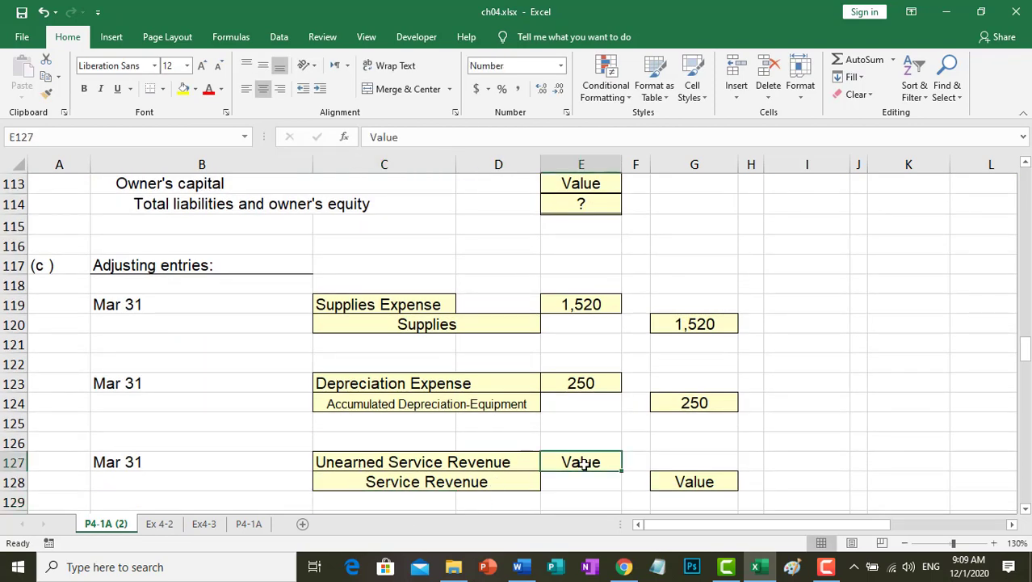
type("2")
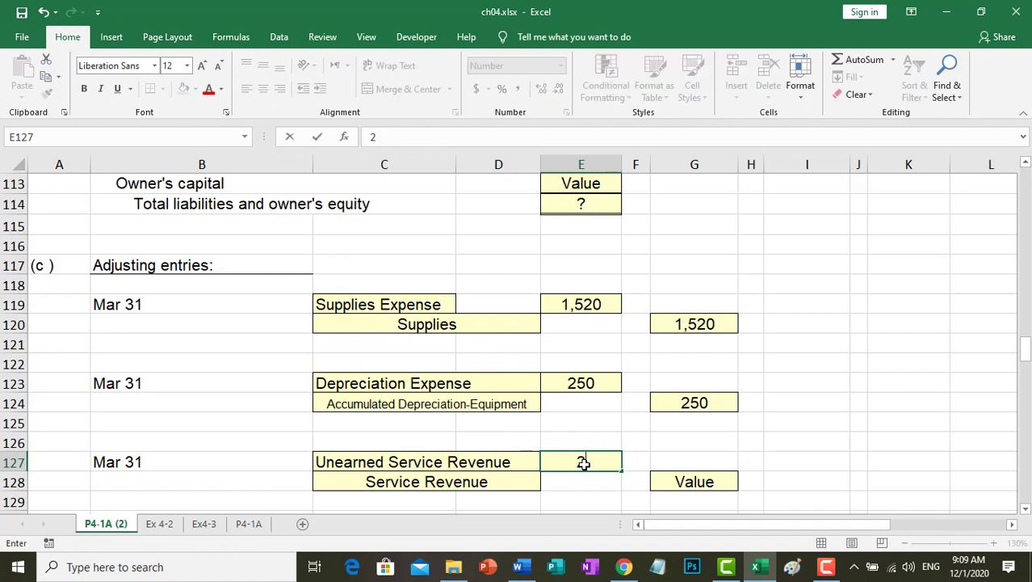
type("60")
key("Return")
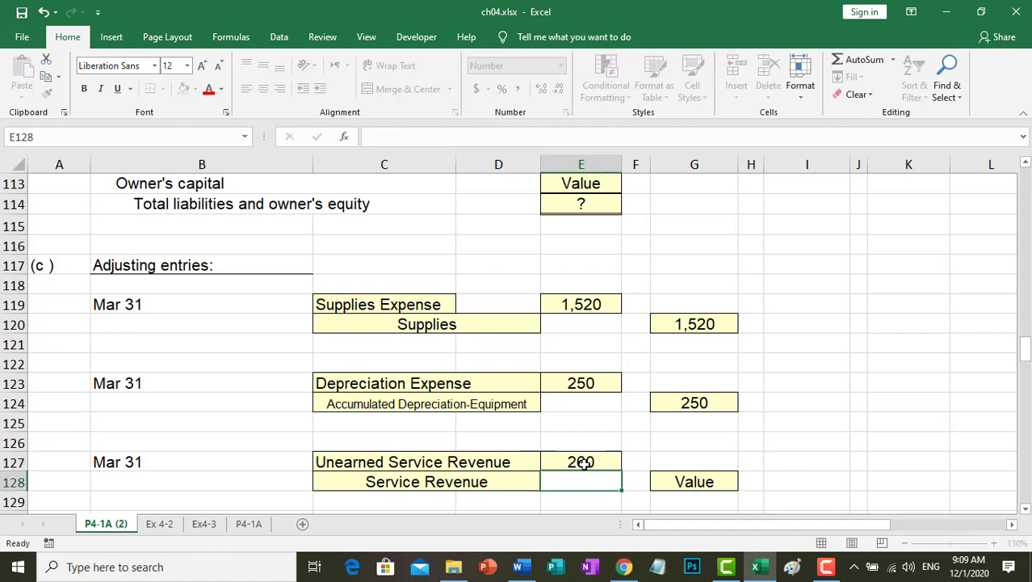
left_click(694, 482)
type("=")
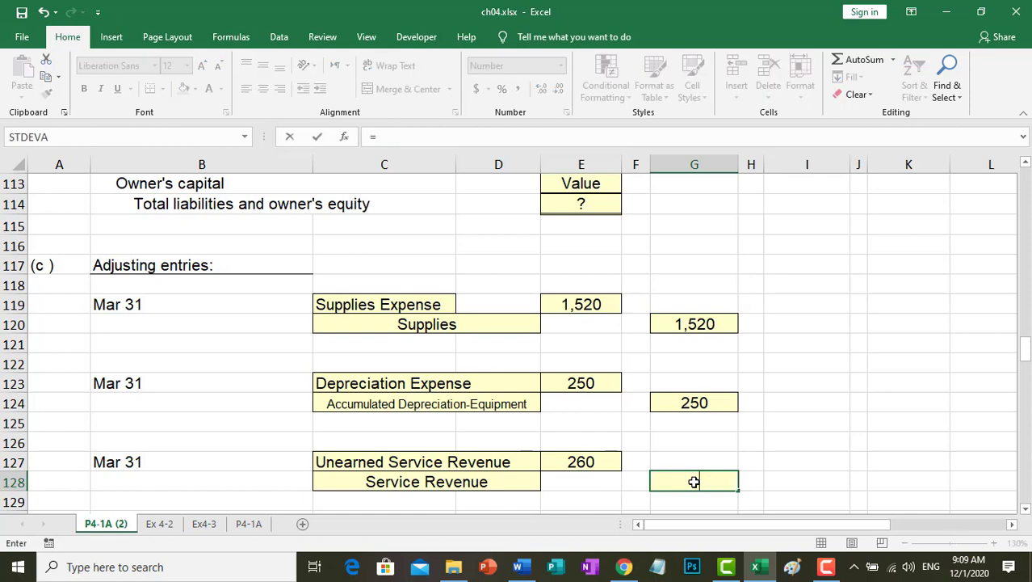
left_click(582, 462)
key("Return")
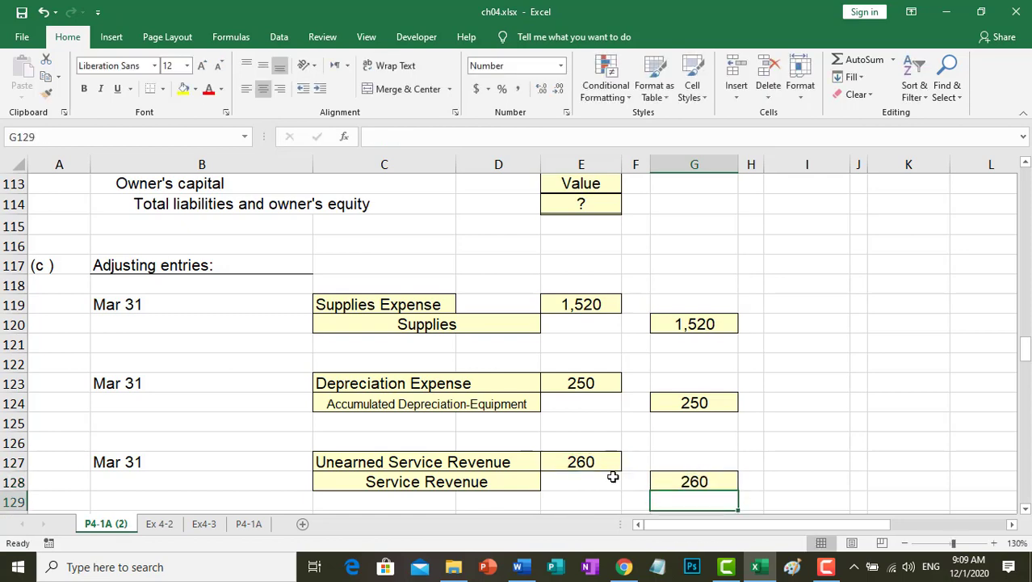
Step: Link the Unearned Service Revenue debit adjustment in worksheet cell G51 to the third adjusting entry's debit amount with =E127
scroll(387, 419, "up", 3)
scroll(387, 419, "up", 18)
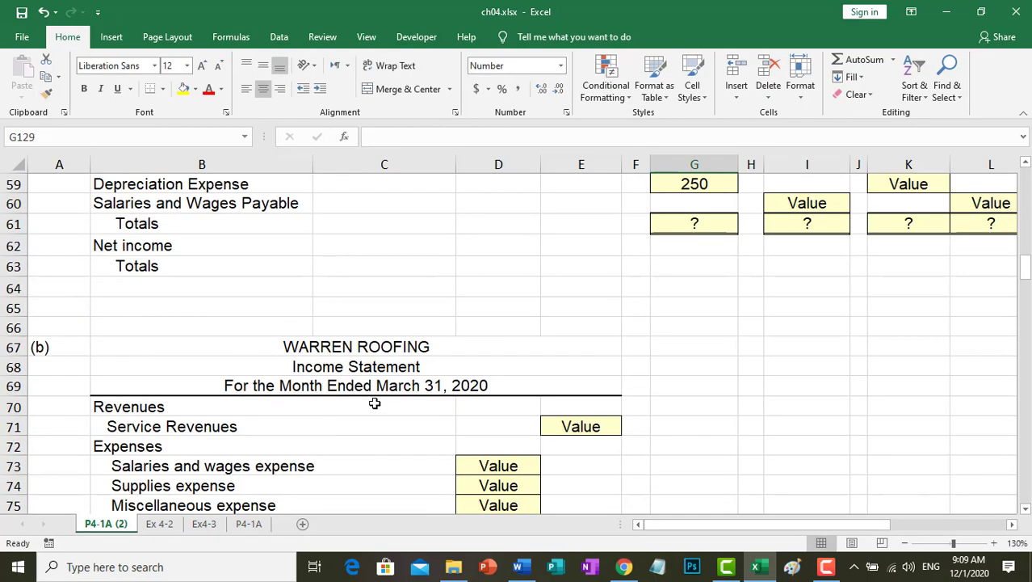
scroll(323, 403, "up", 8)
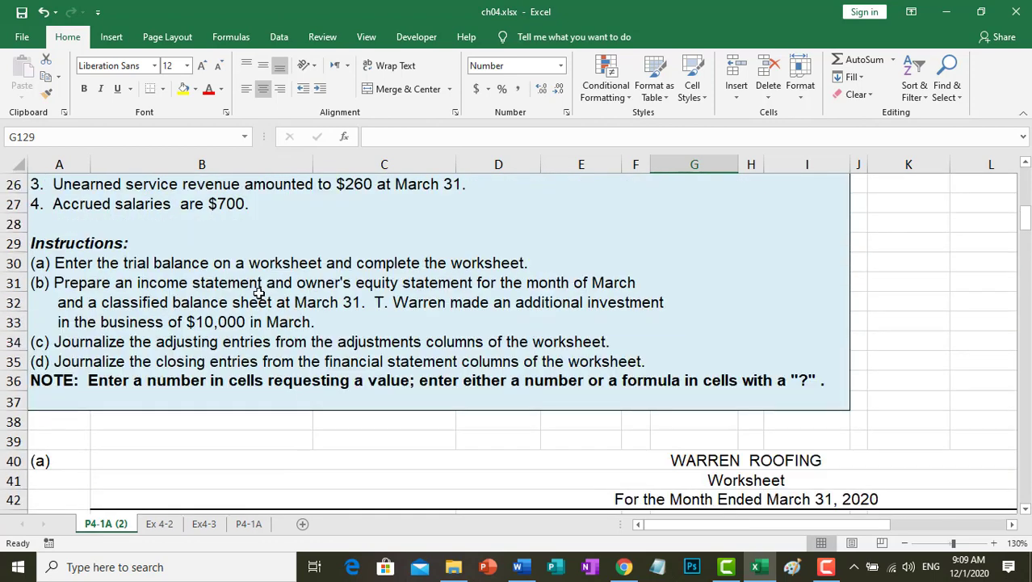
scroll(202, 320, "up", 1)
left_click(350, 239)
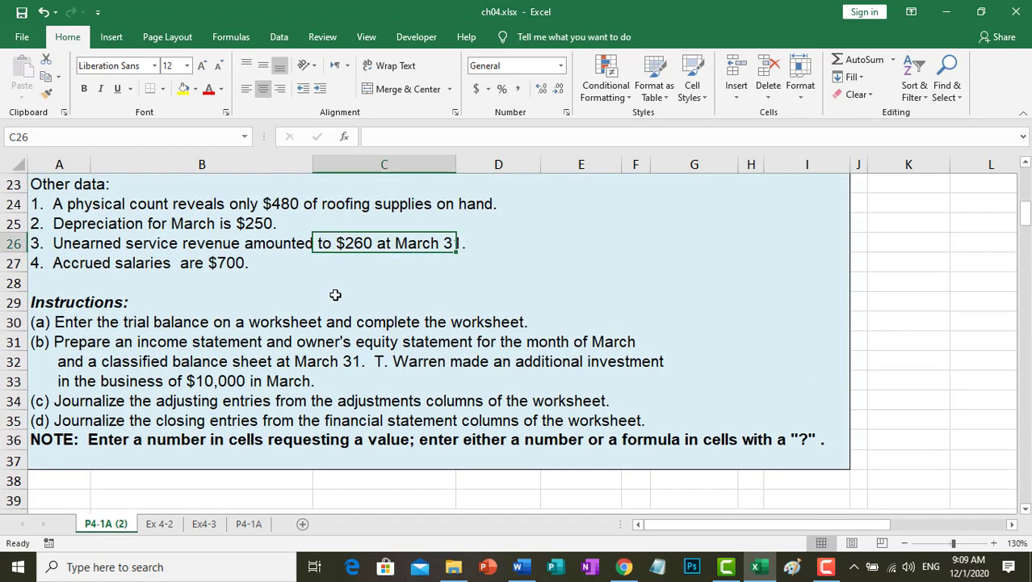
scroll(345, 378, "down", 8)
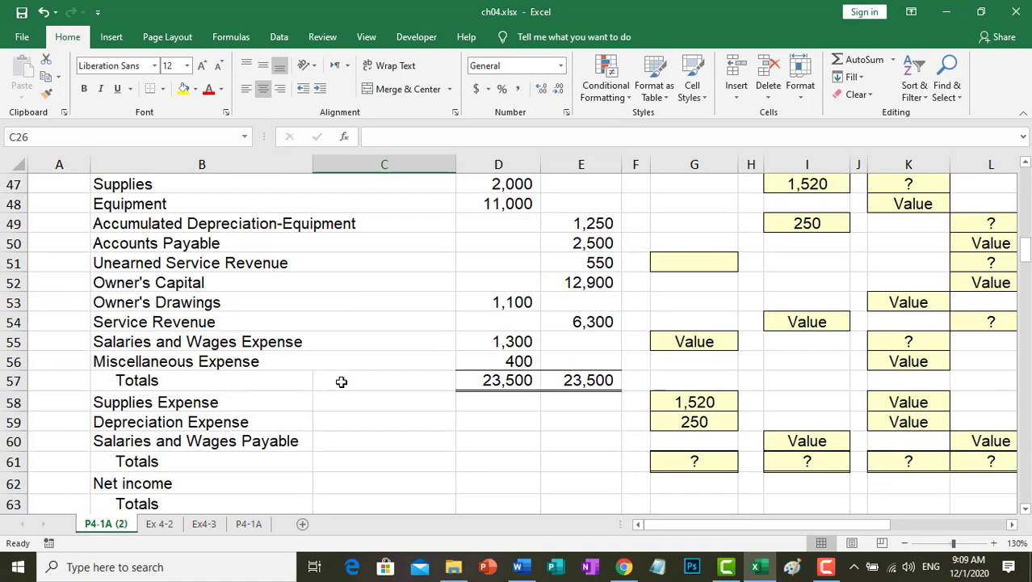
left_click(665, 271)
type("=")
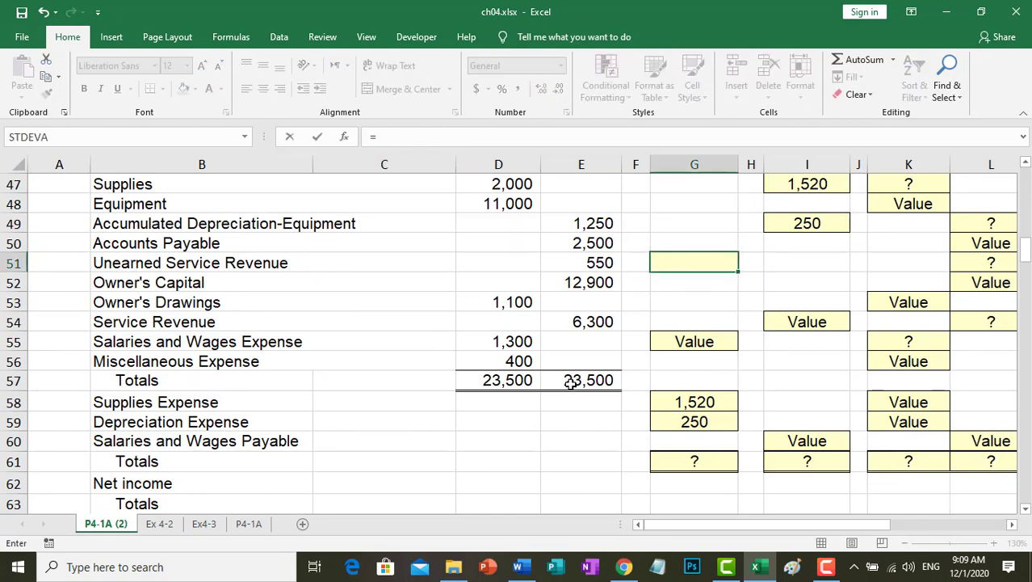
scroll(568, 383, "down", 12)
scroll(568, 383, "down", 11)
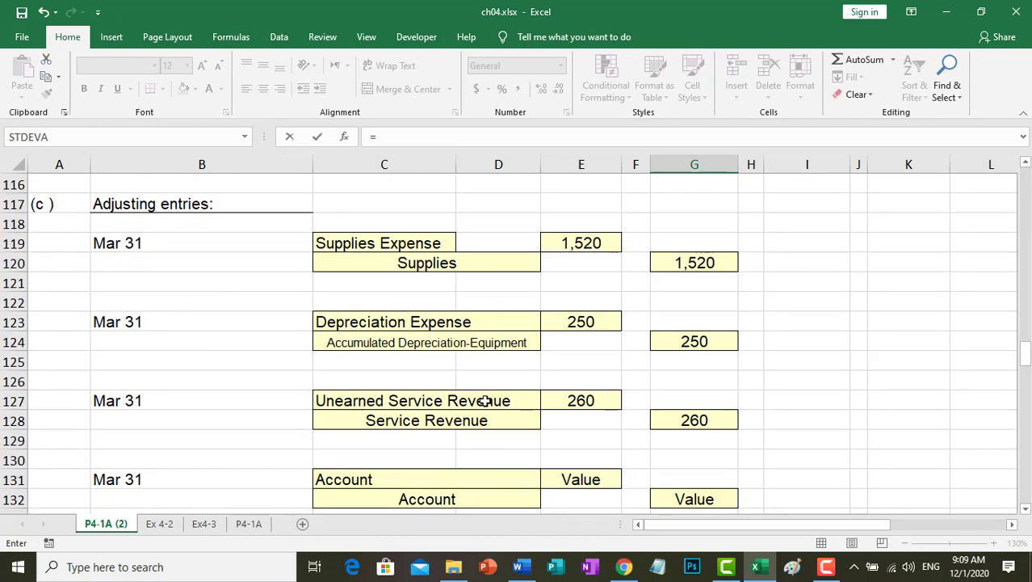
left_click(595, 401)
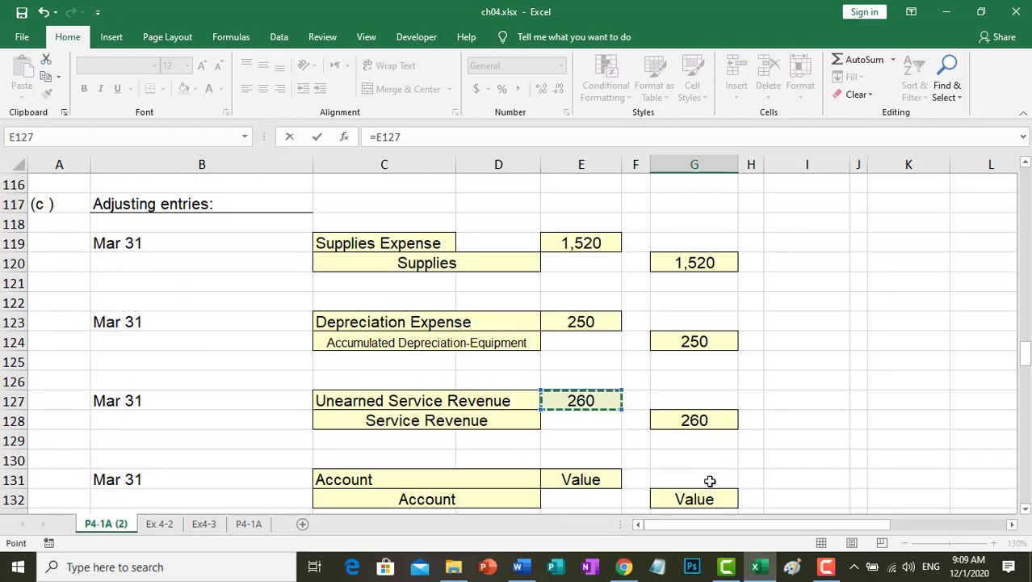
key("Return")
Step: Link the Service Revenue credit adjustment in worksheet cell I54 to the third adjusting entry's credit amount with =G128
scroll(703, 479, "up", 1)
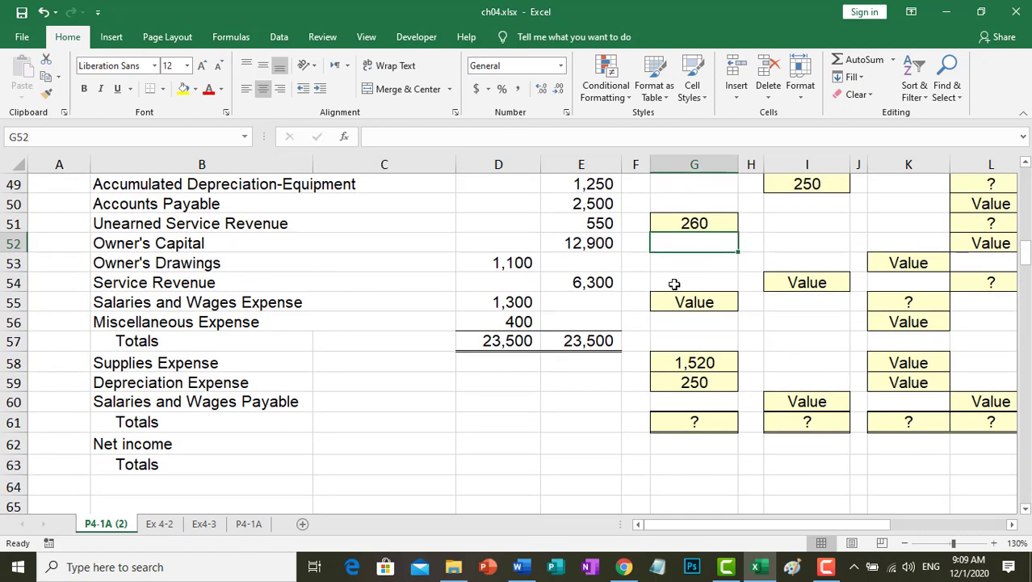
left_click(795, 280)
type("=")
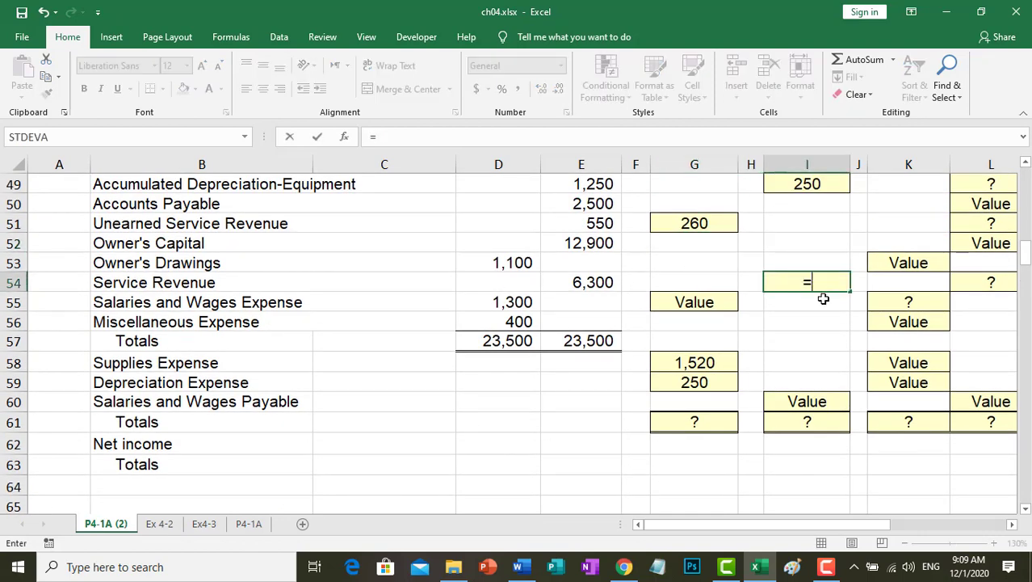
scroll(760, 295, "up", 3)
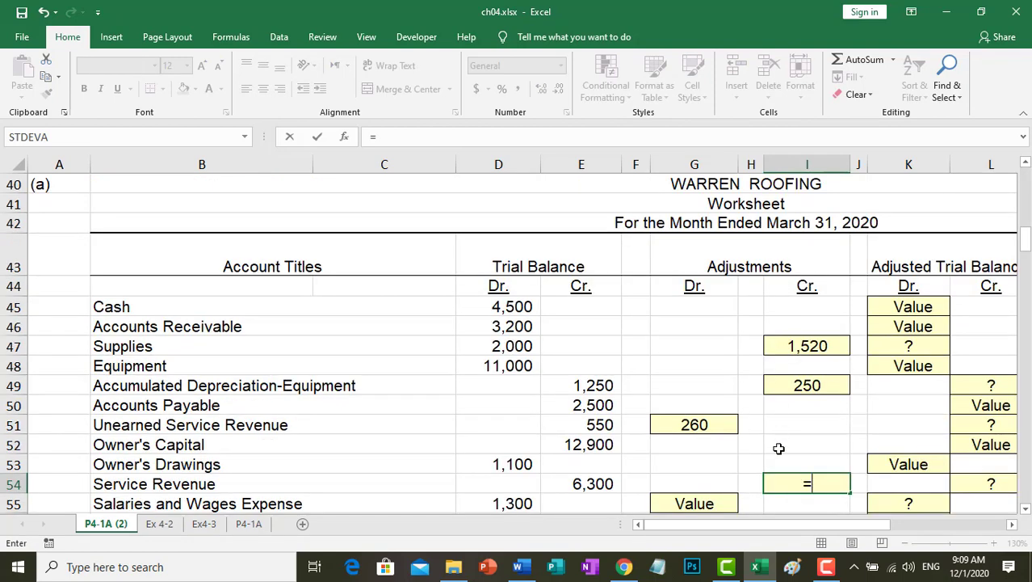
scroll(796, 401, "down", 3)
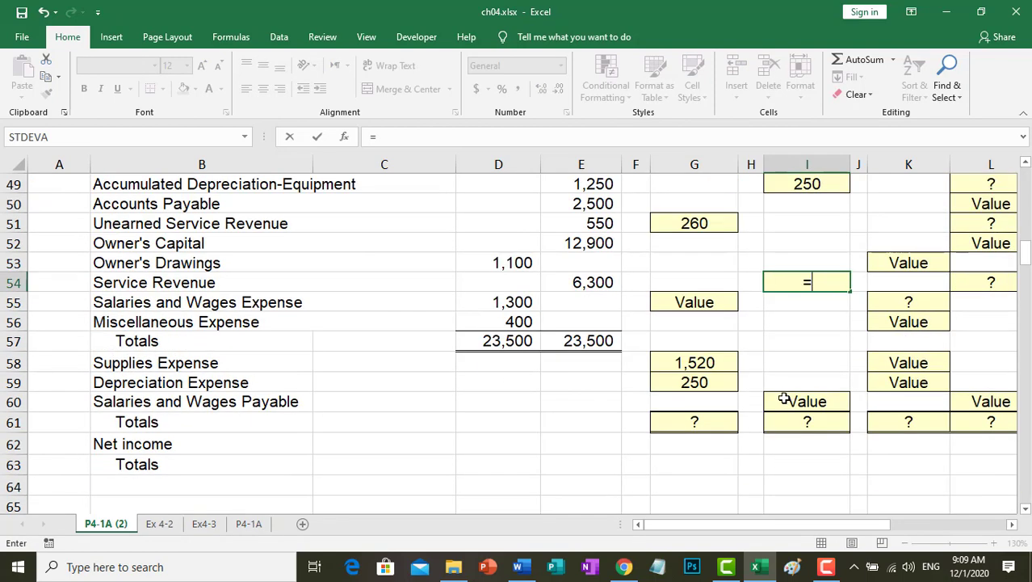
scroll(777, 365, "up", 3)
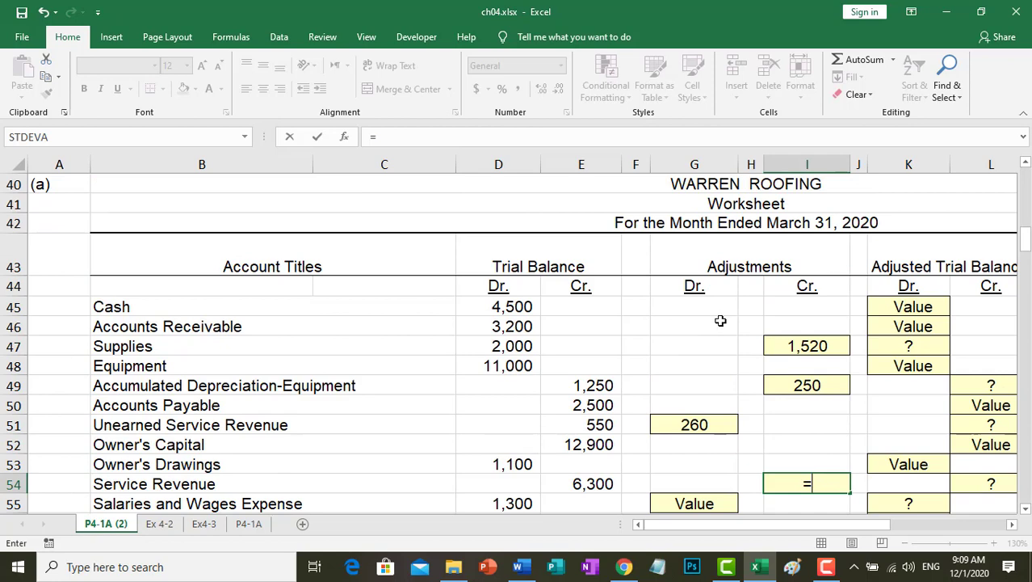
scroll(749, 332, "down", 13)
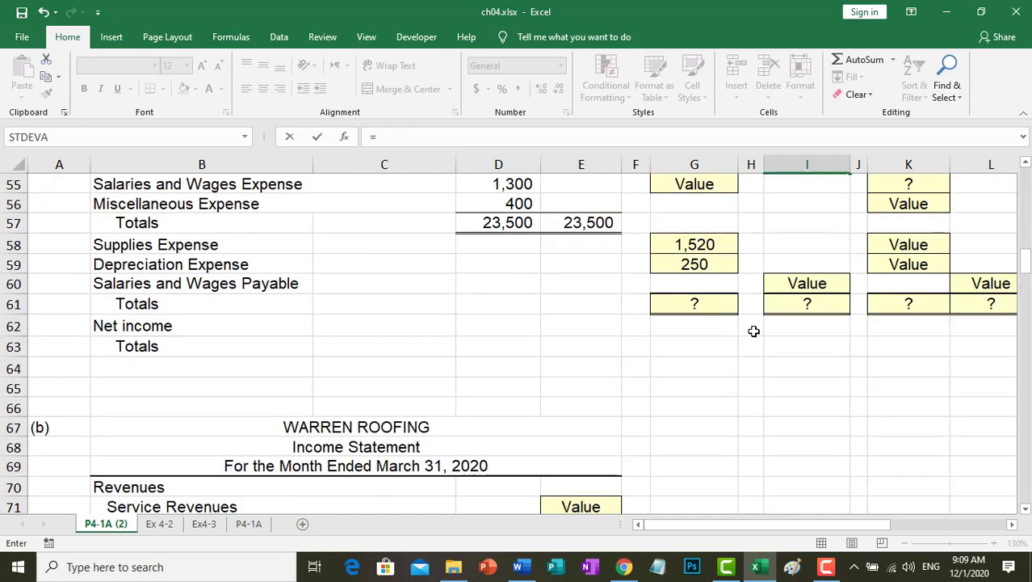
scroll(751, 332, "down", 13)
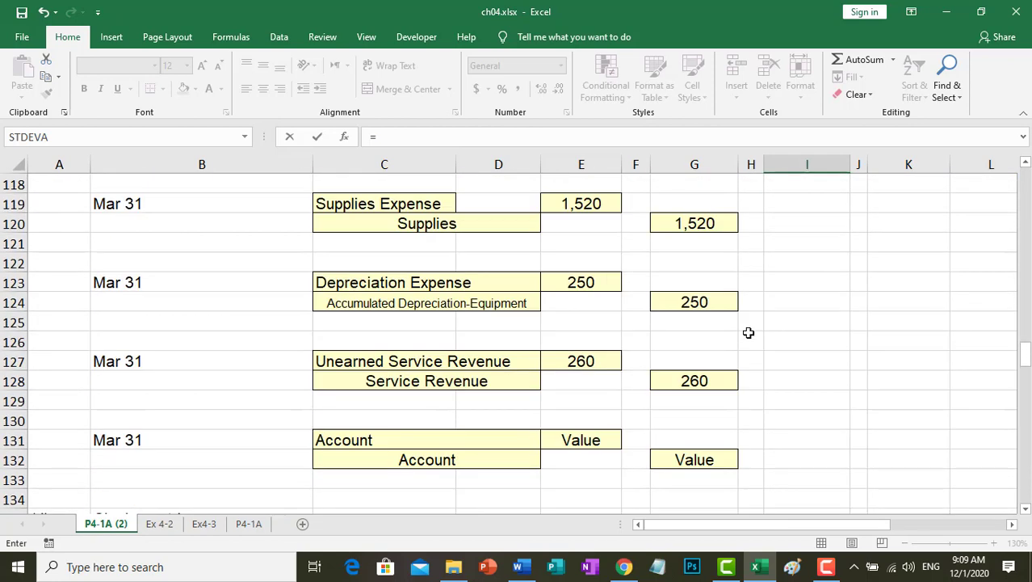
left_click(720, 383)
key("Return")
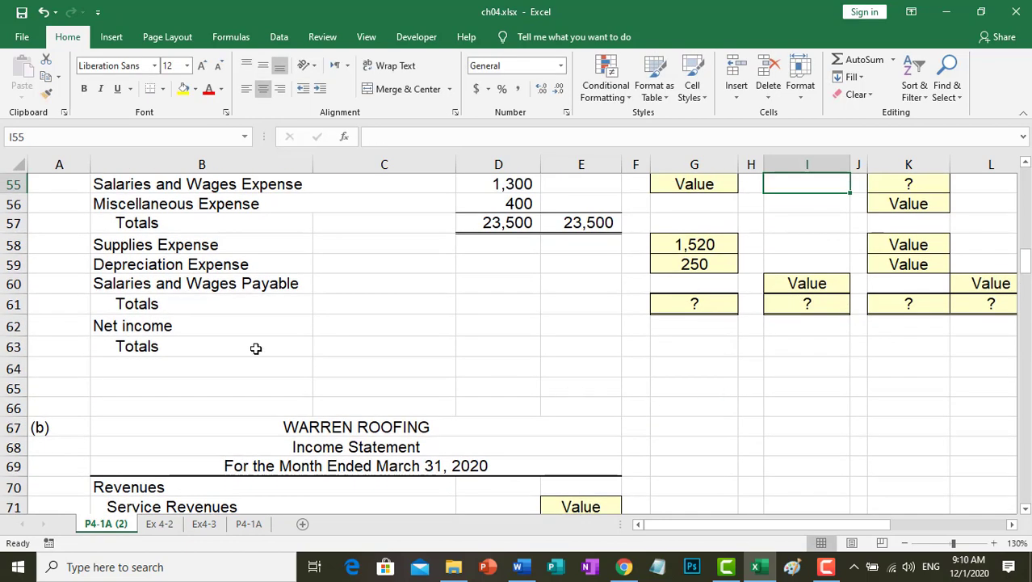
Step: Set the fourth March 31 entry's debit account in C131 to Salaries and Wages Expense by referencing the worksheet account title in B55
scroll(255, 348, "up", 11)
scroll(249, 356, "down", 2)
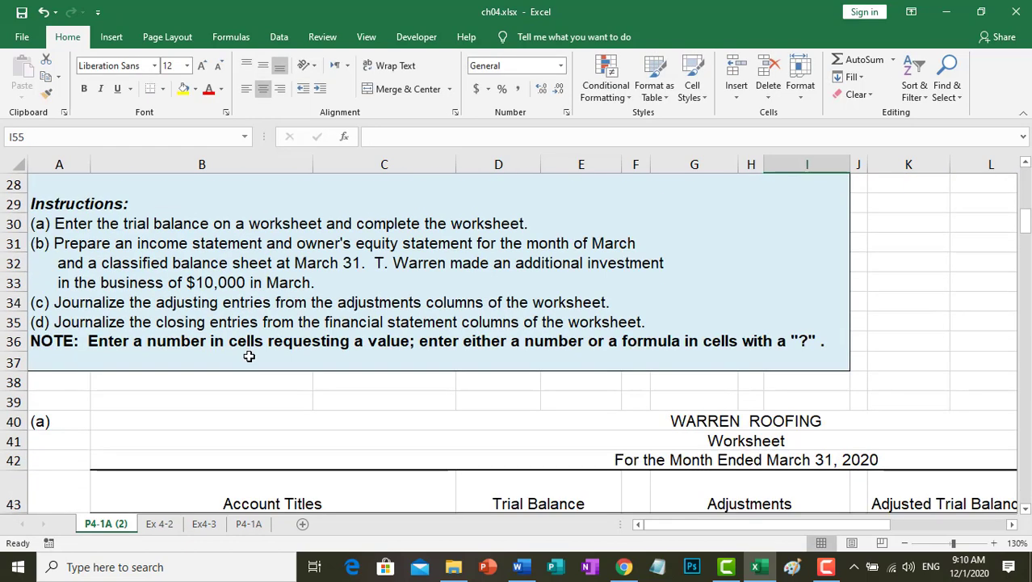
scroll(243, 353, "up", 3)
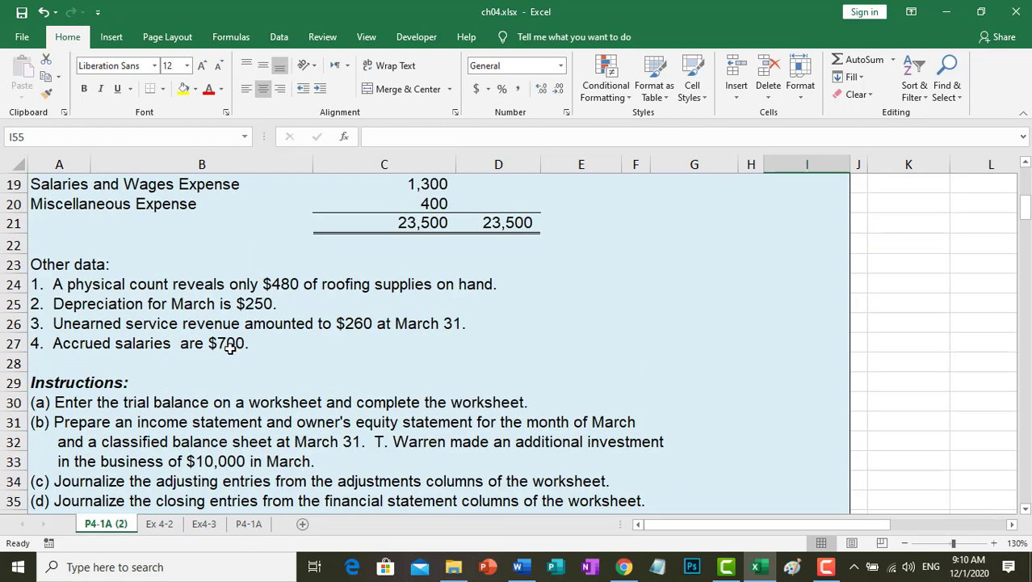
scroll(232, 347, "down", 20)
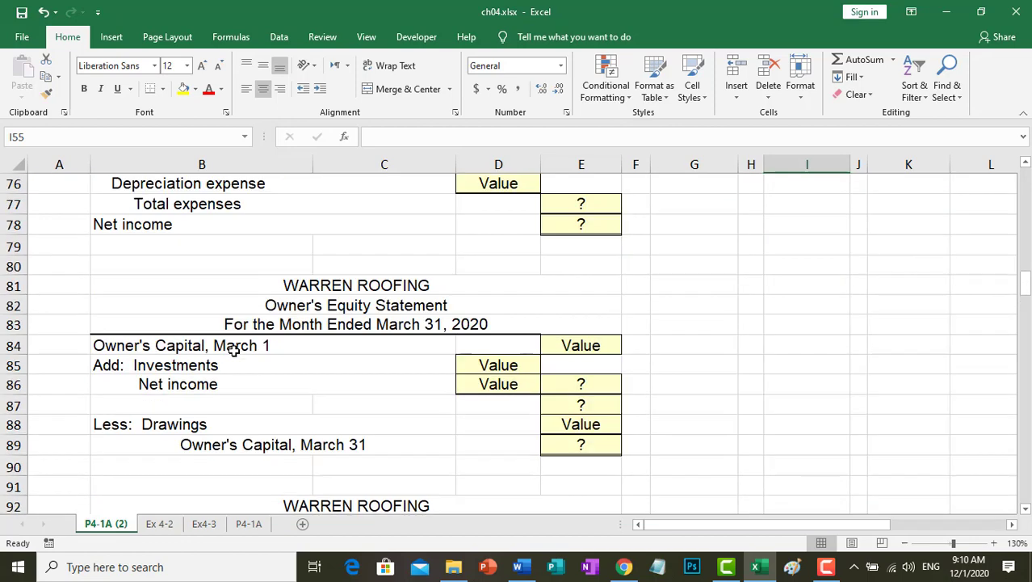
scroll(233, 350, "down", 13)
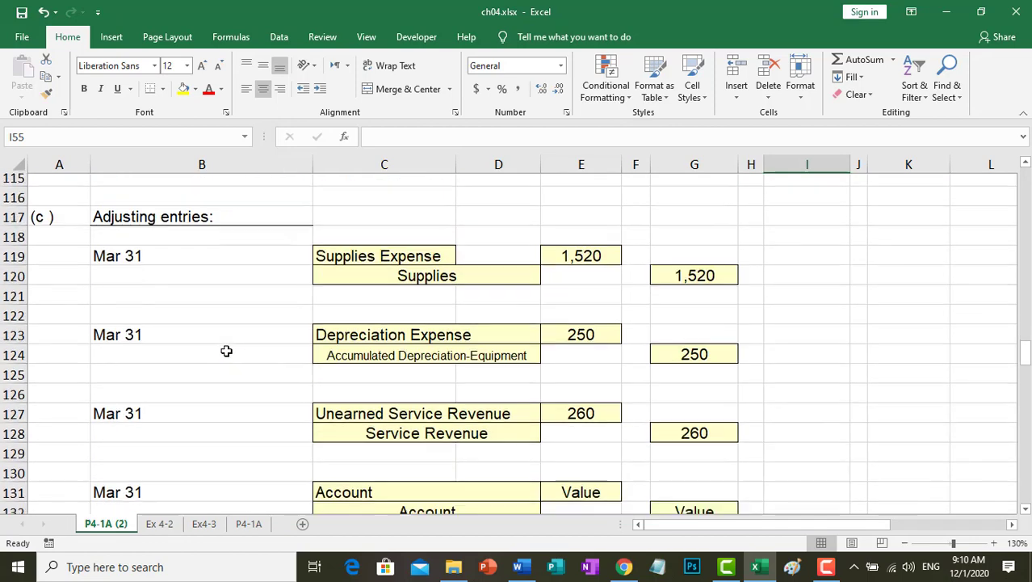
scroll(226, 351, "down", 2)
scroll(350, 344, "up", 2)
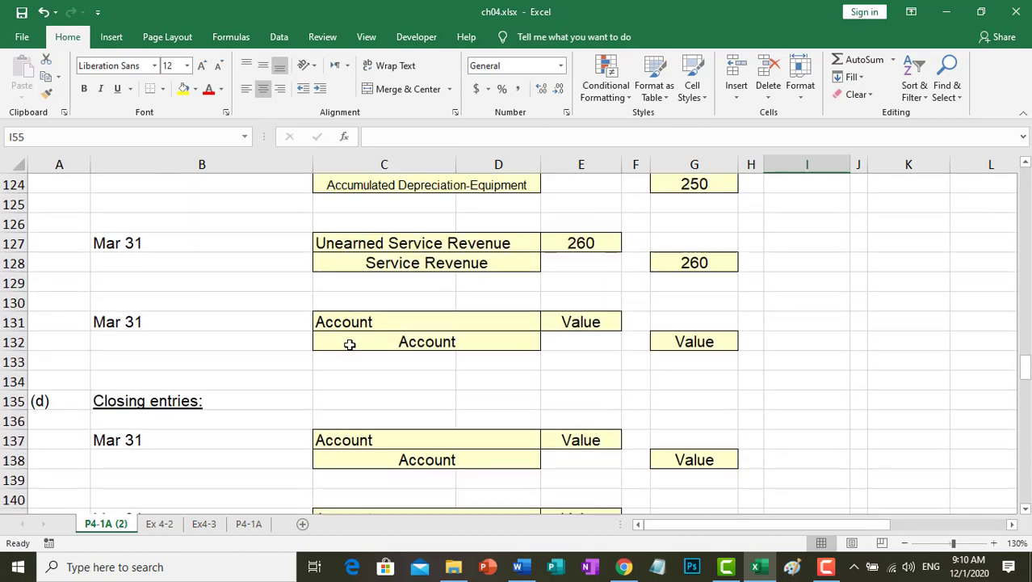
left_click(340, 323)
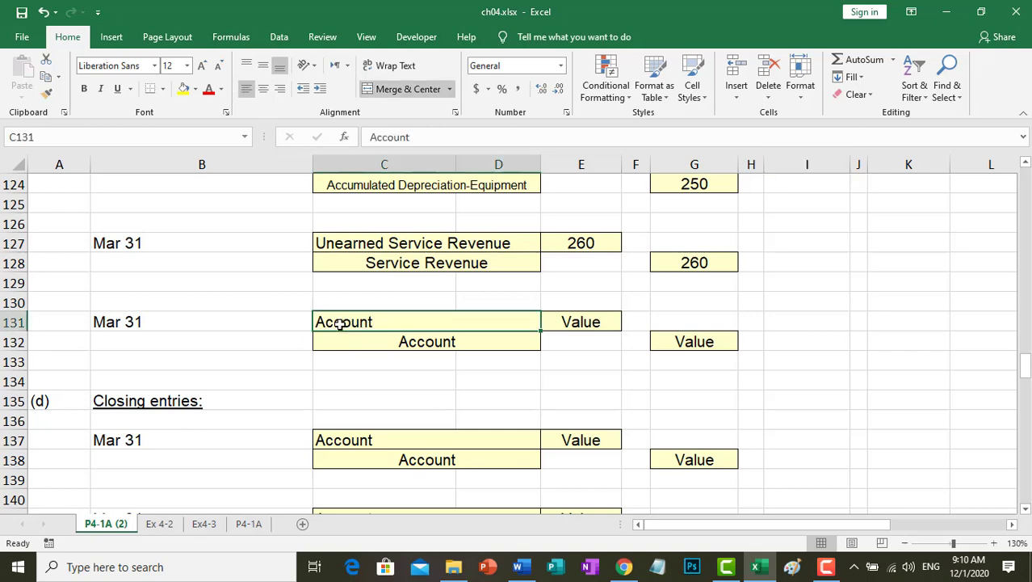
type("S")
key("Escape")
type("=")
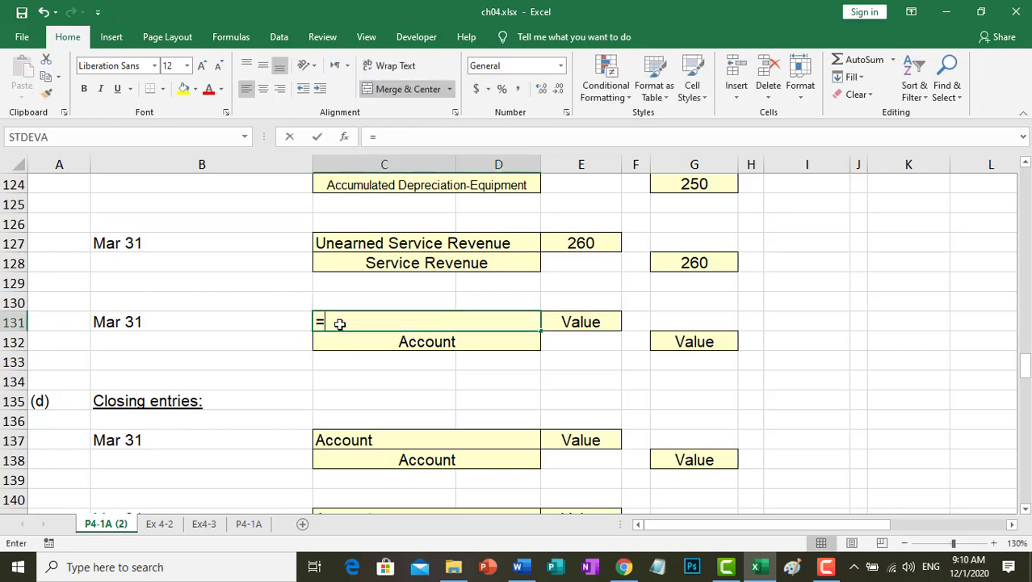
scroll(157, 324, "up", 20)
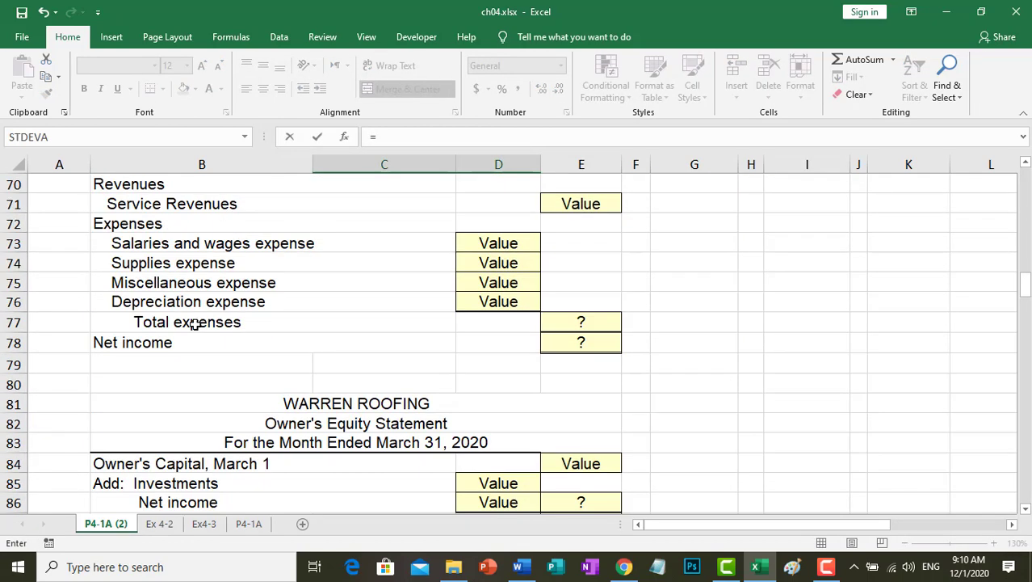
scroll(196, 323, "up", 6)
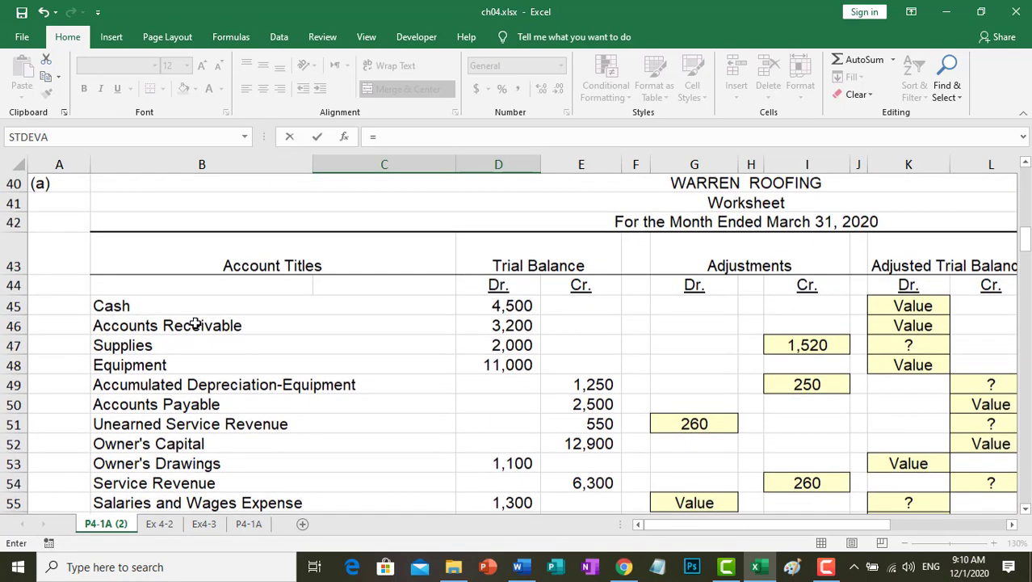
scroll(195, 323, "down", 3)
left_click(113, 302)
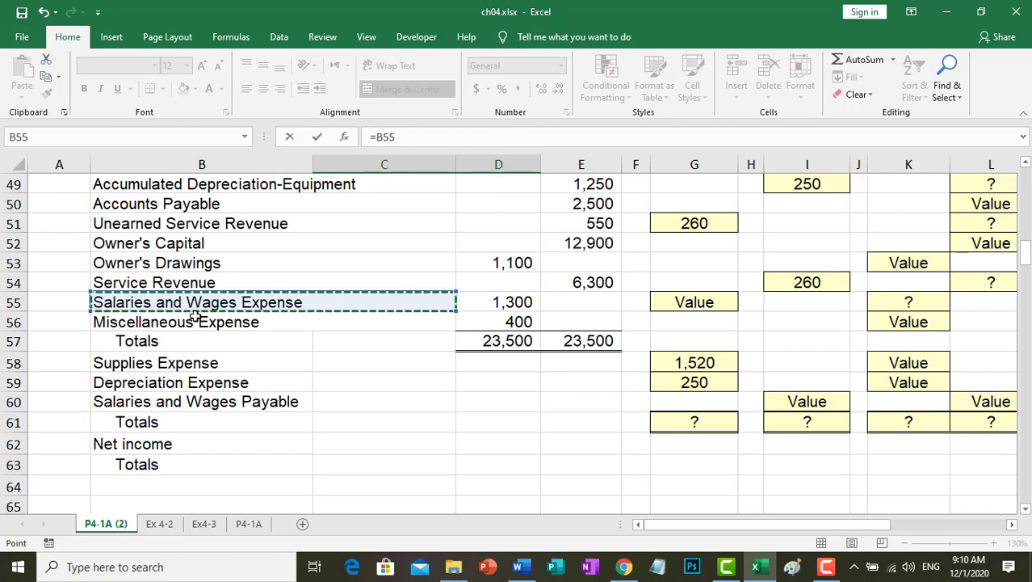
key("Return")
Step: Enter Salaries and Wages Payable as the fourth March 31 adjusting entry's credit account in C132
scroll(233, 322, "down", 3)
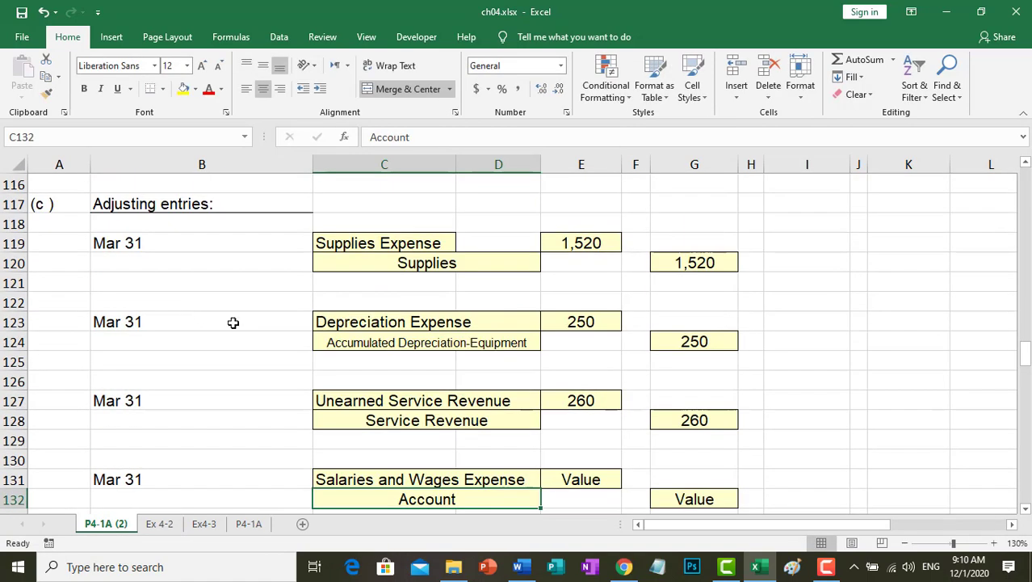
scroll(359, 368, "down", 2)
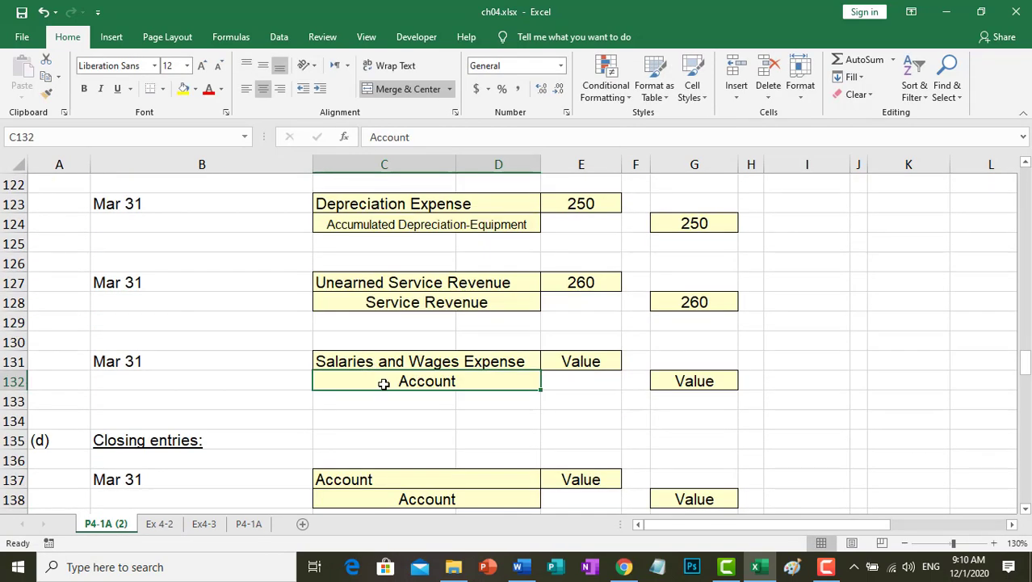
type("Salaries and Wages Expense")
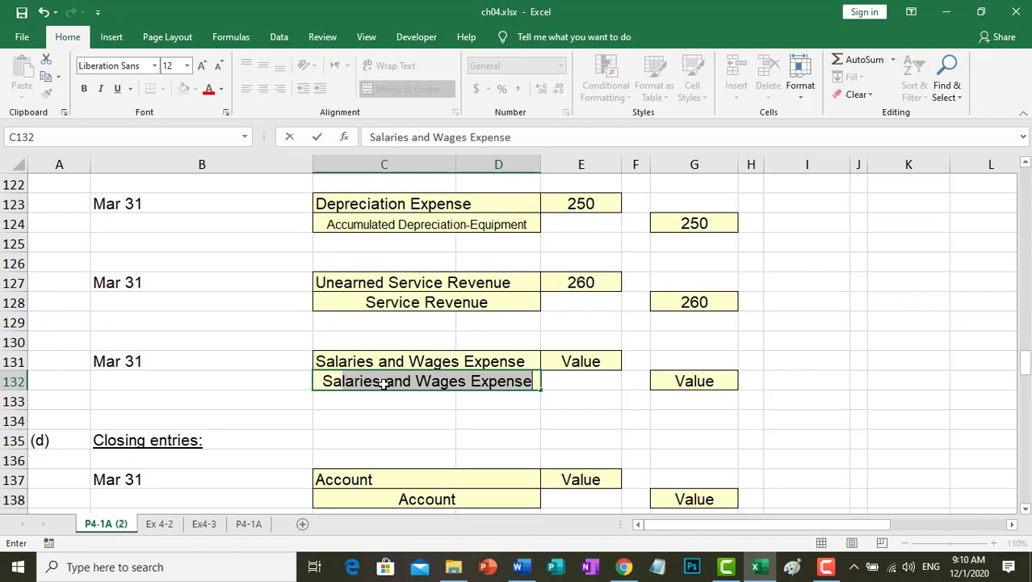
double_click(529, 381)
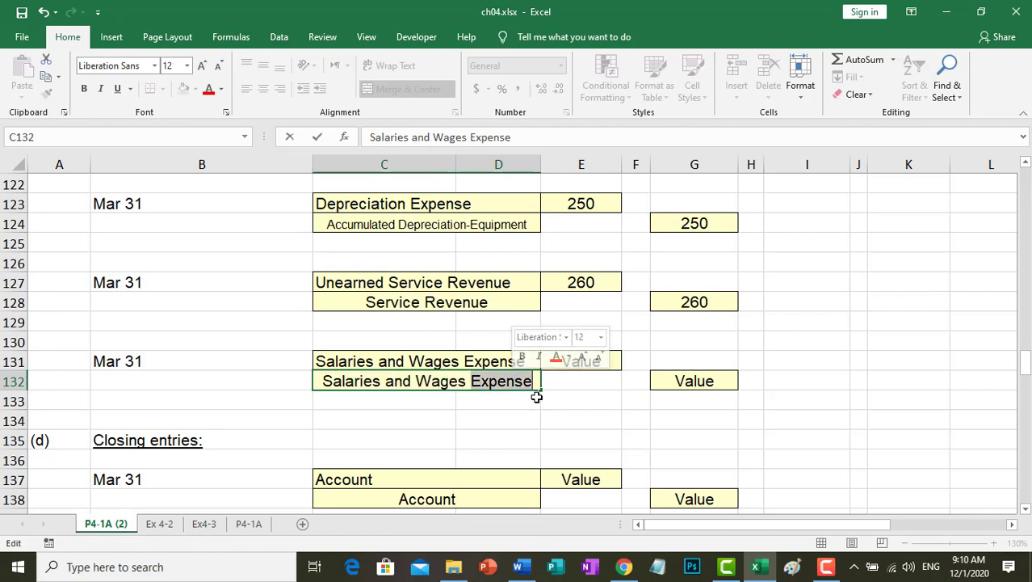
type("Pa")
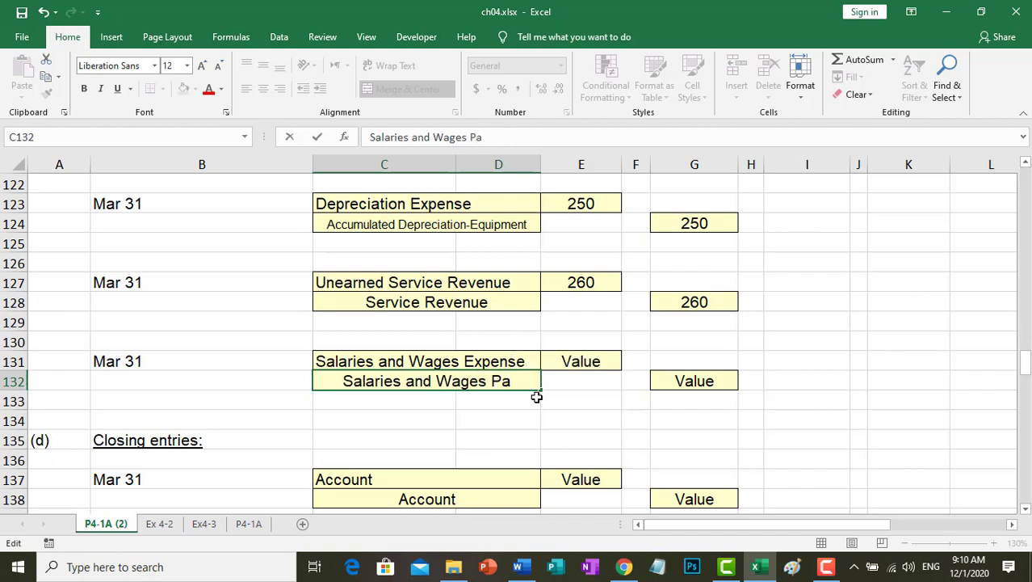
type("yable")
key("Return")
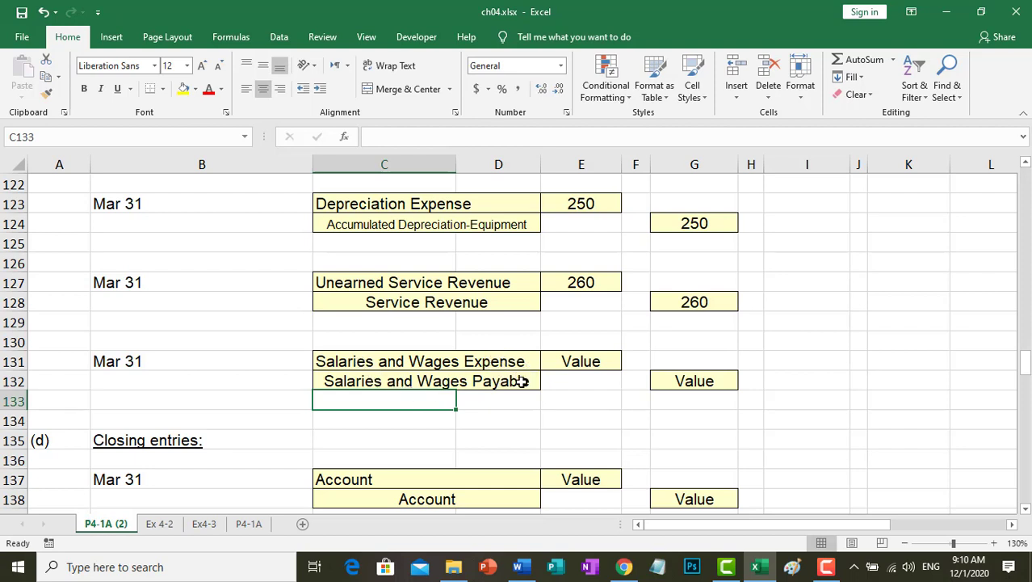
left_click(589, 362)
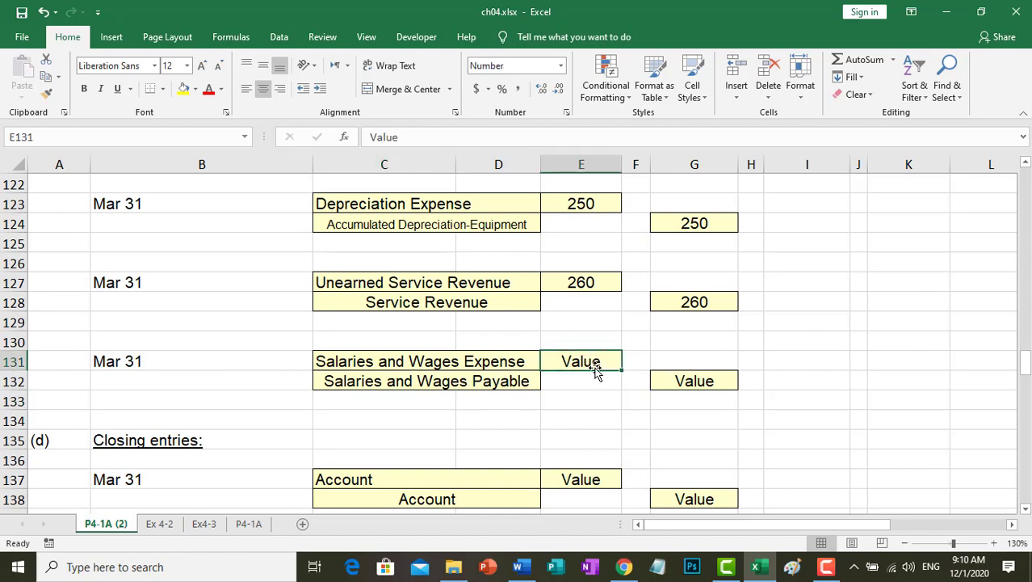
type("=")
key("BackSpace")
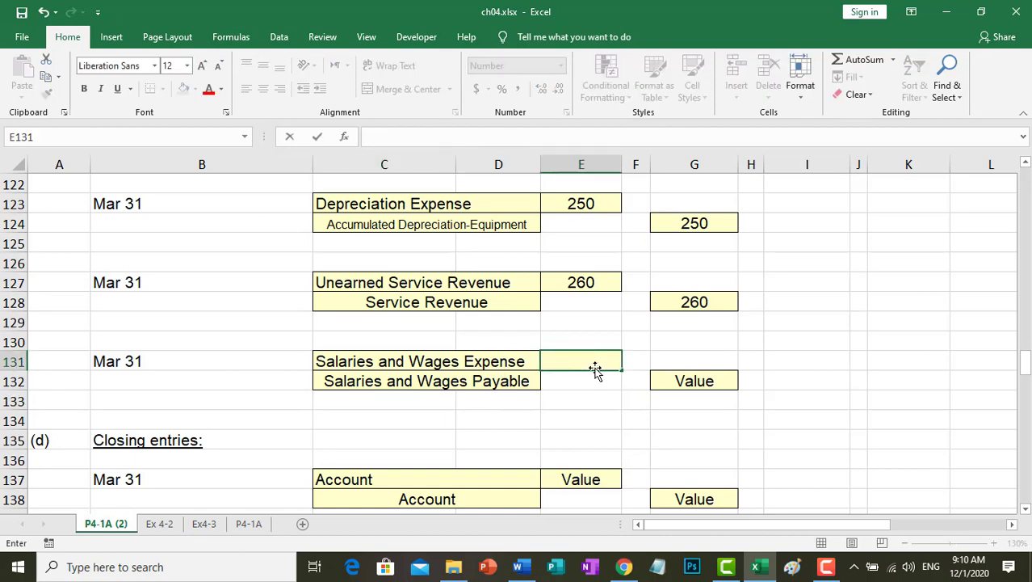
left_click(594, 404)
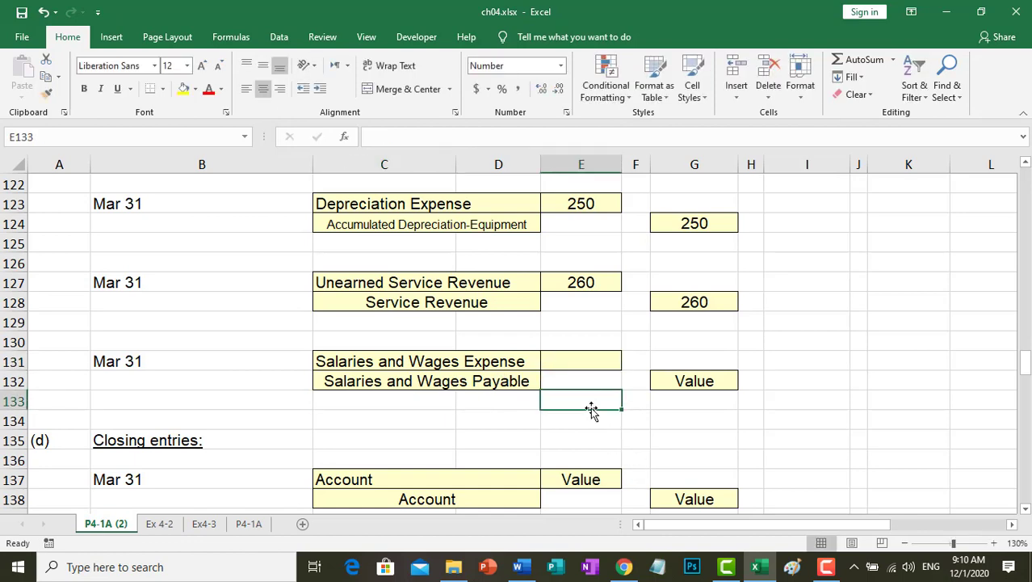
Step: Look up the accrued salaries amount in the problem's other data and enter 700 as the fourth adjusting entry's debit amount in E131
scroll(491, 384, "up", 18)
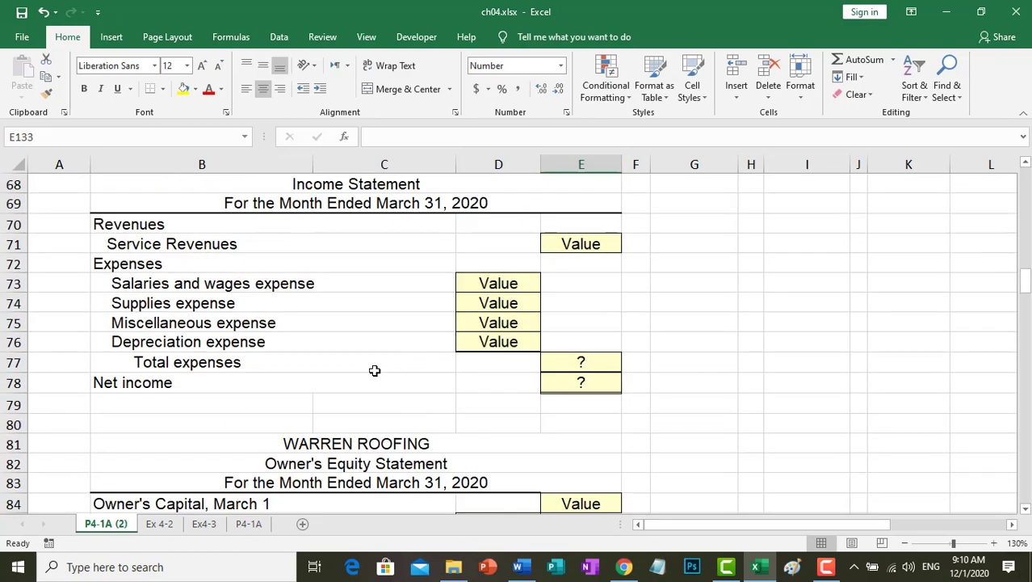
scroll(375, 370, "up", 11)
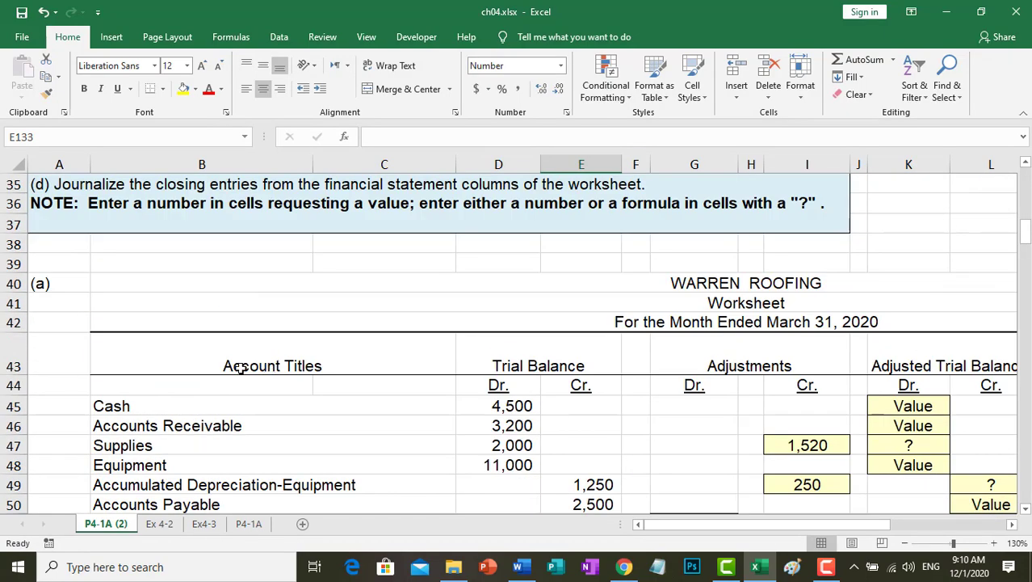
scroll(241, 368, "up", 5)
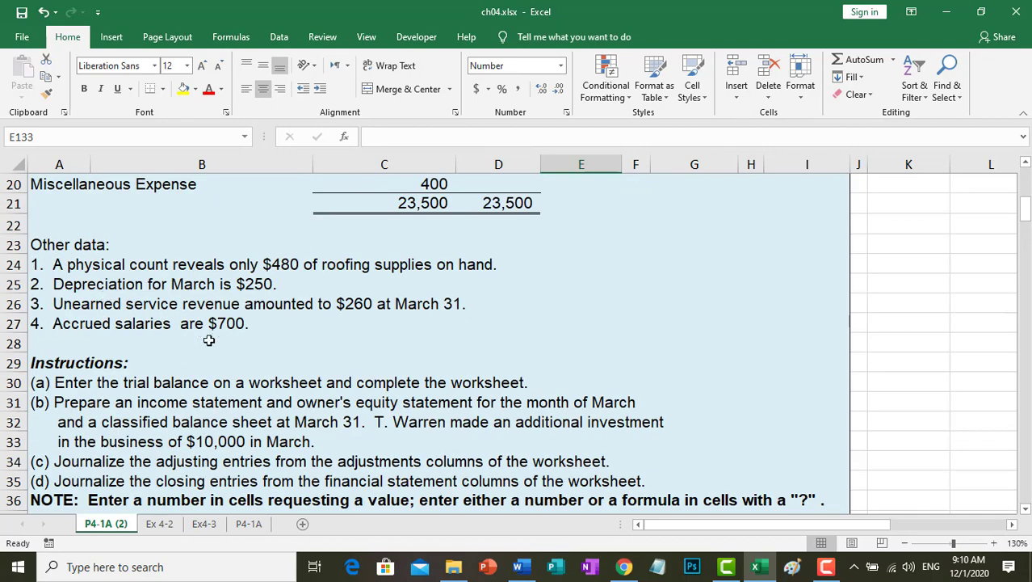
left_click(219, 330)
scroll(267, 396, "down", 16)
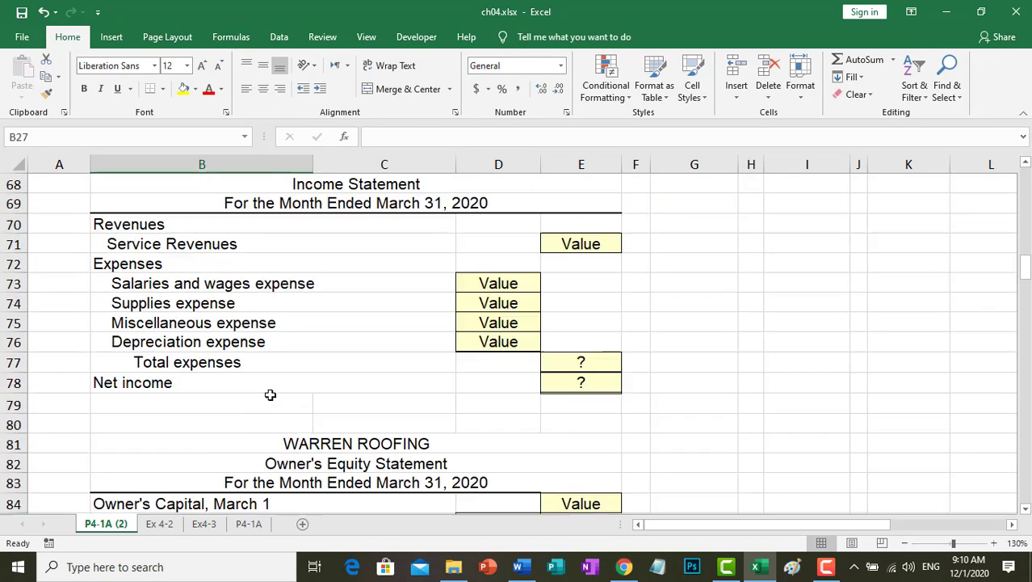
scroll(271, 394, "down", 16)
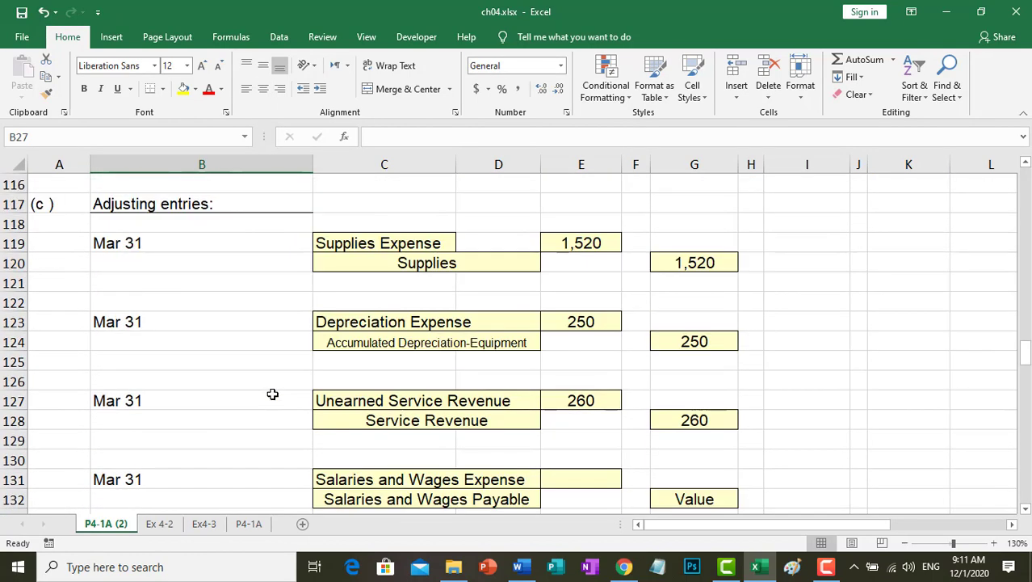
scroll(417, 416, "down", 2)
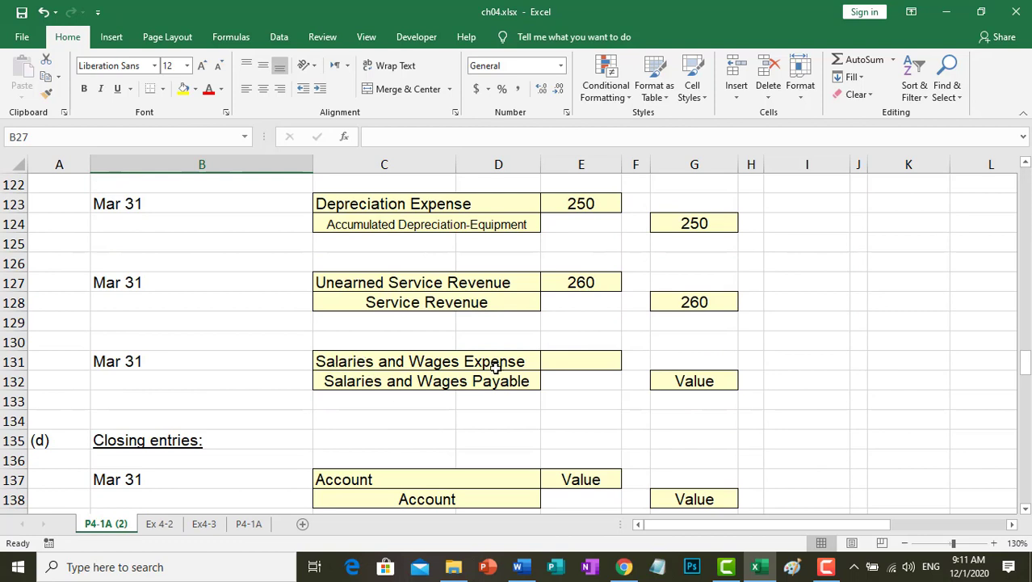
left_click(576, 355)
type("=")
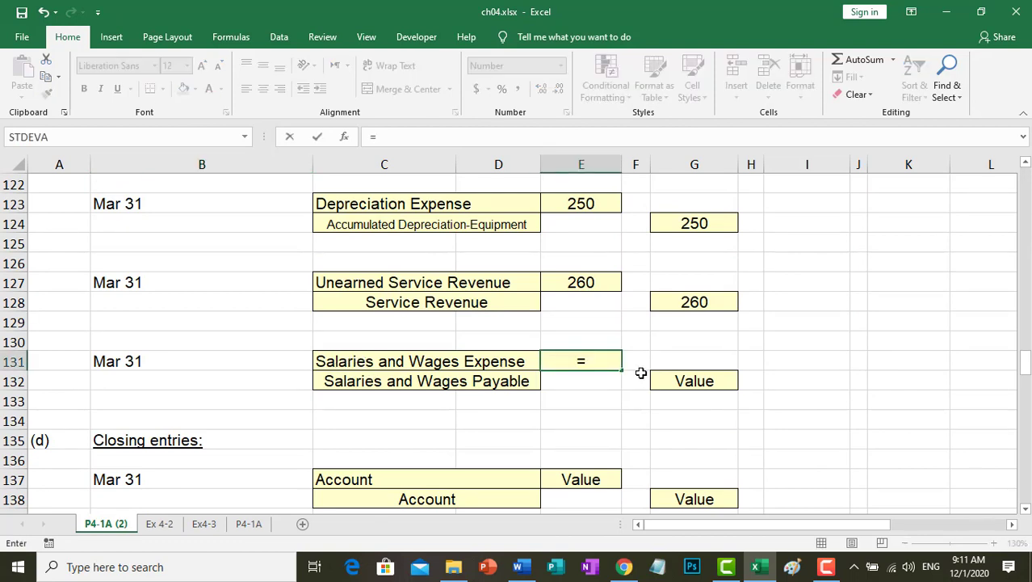
key("BackSpace")
type("700")
key("Return")
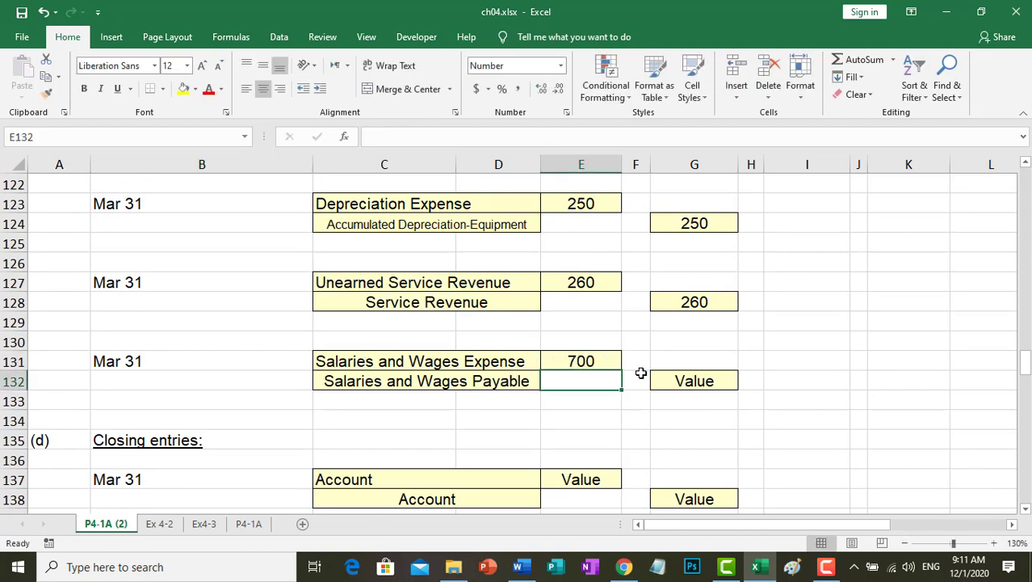
Step: Set the Salaries and Wages Payable credit amount in G132 to reference the entry's debit amount with =E131
left_click(684, 373)
type("=")
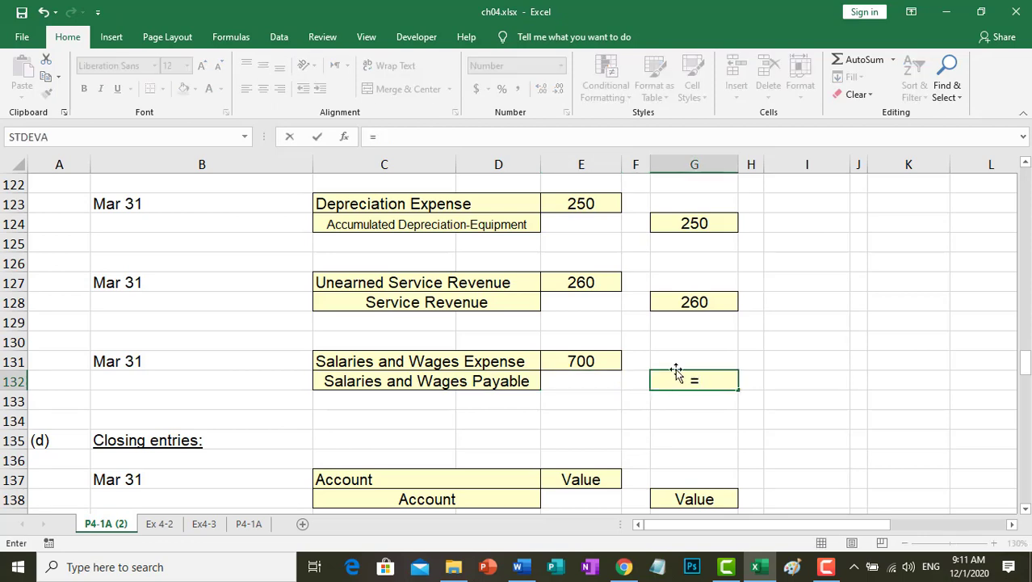
left_click(606, 362)
key("Return")
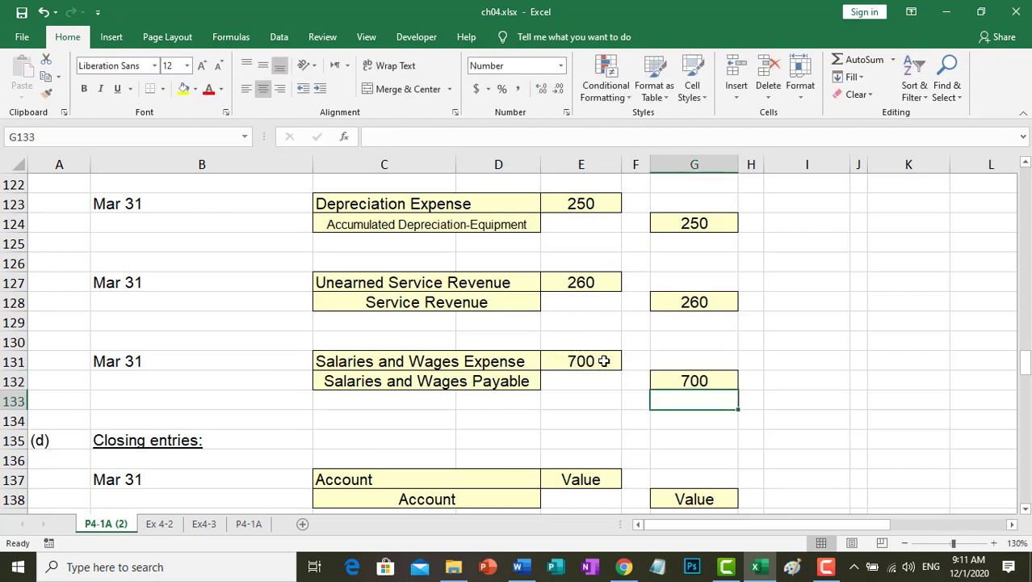
Step: Link the Salaries and Wages Expense debit adjustment in worksheet cell G55 to the fourth adjusting entry's debit amount with =E131
scroll(604, 361, "up", 15)
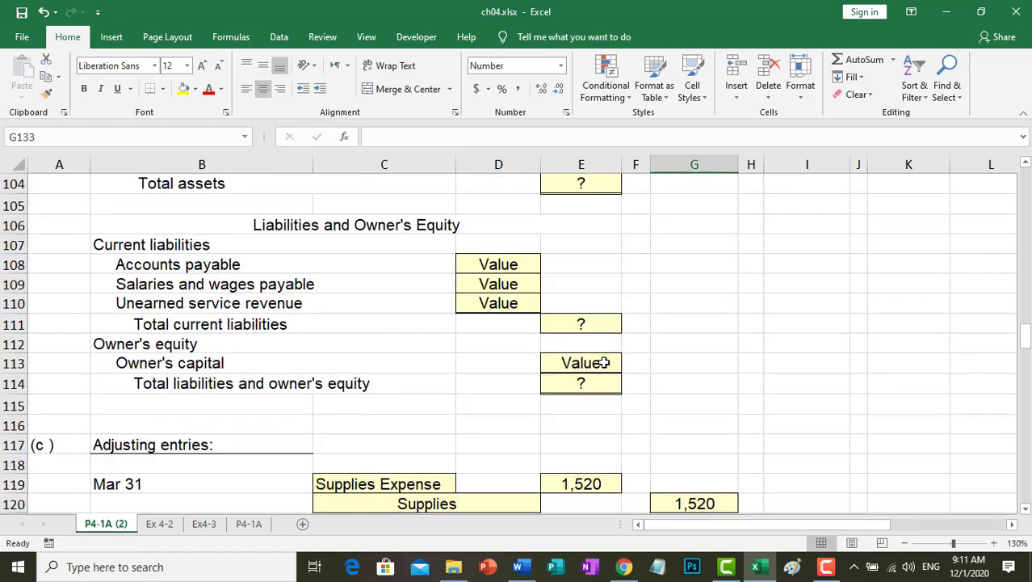
scroll(600, 364, "up", 8)
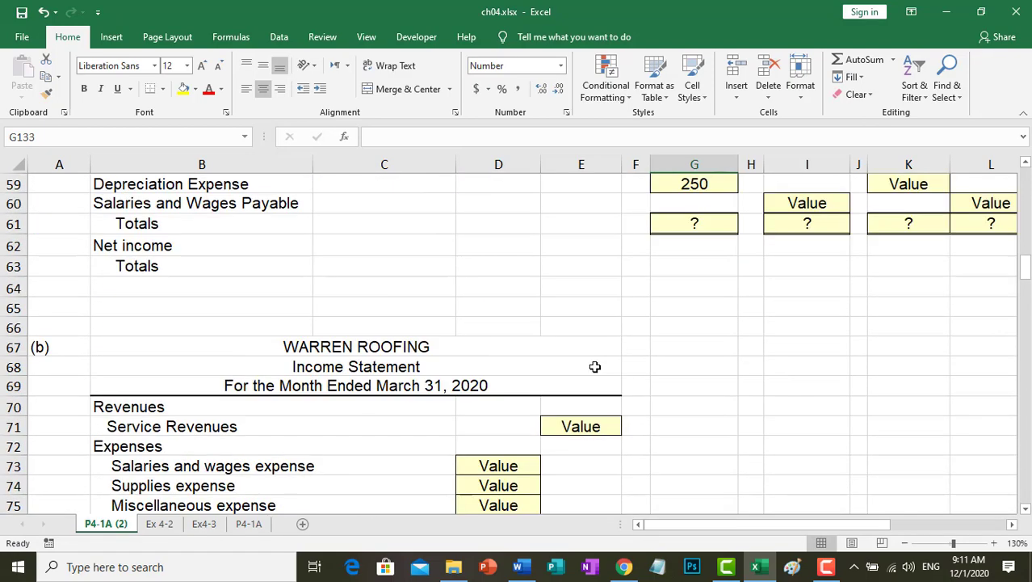
scroll(177, 345, "up", 1)
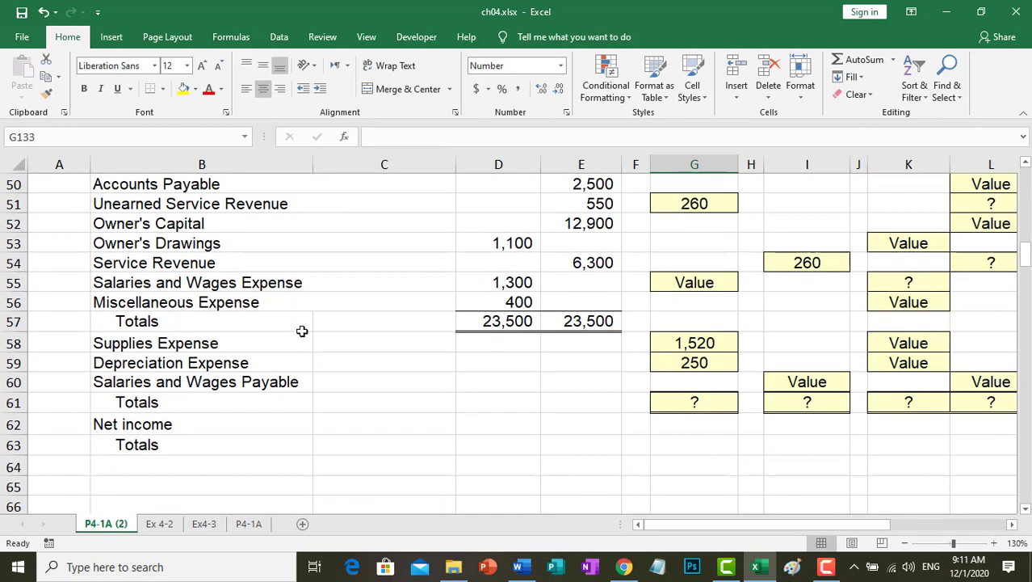
left_click(521, 282)
left_click(684, 280)
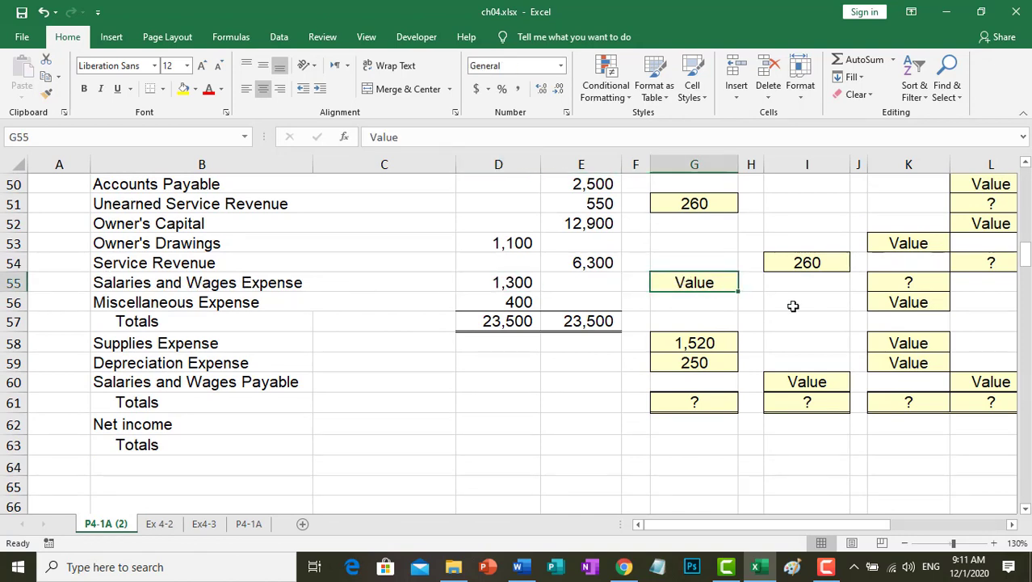
type("=")
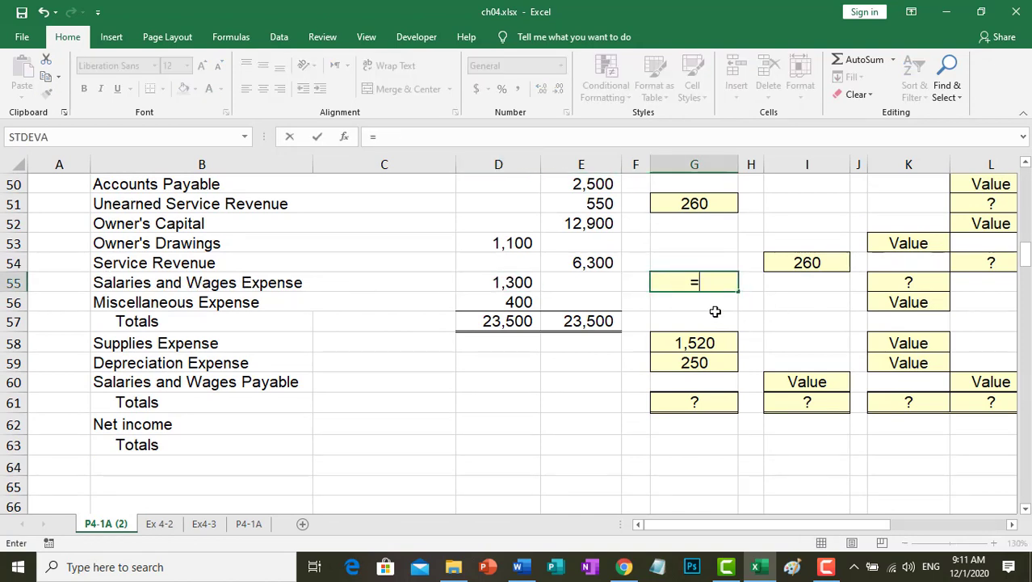
scroll(715, 311, "down", 4)
scroll(715, 311, "down", 20)
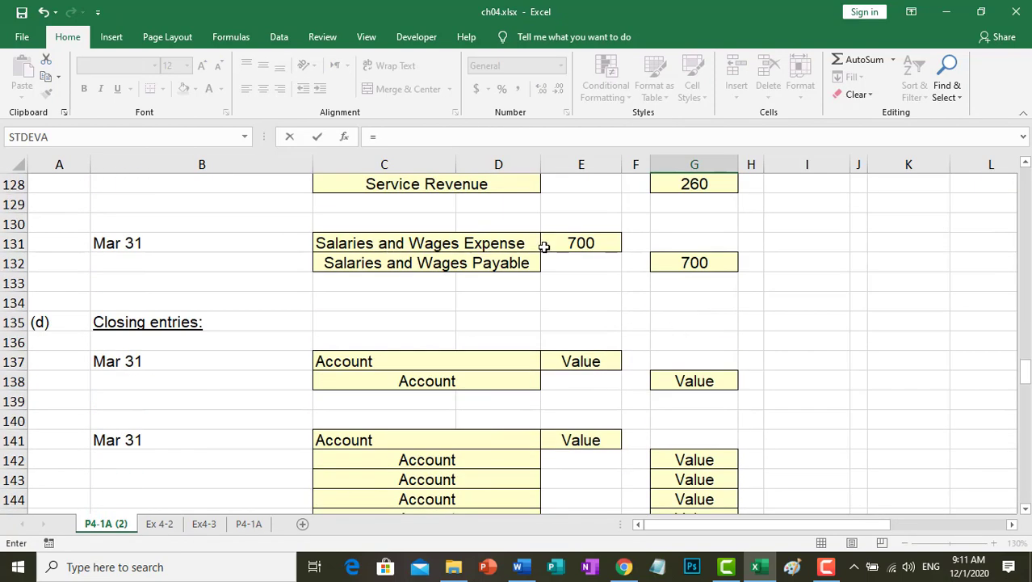
left_click(567, 243)
key("Return")
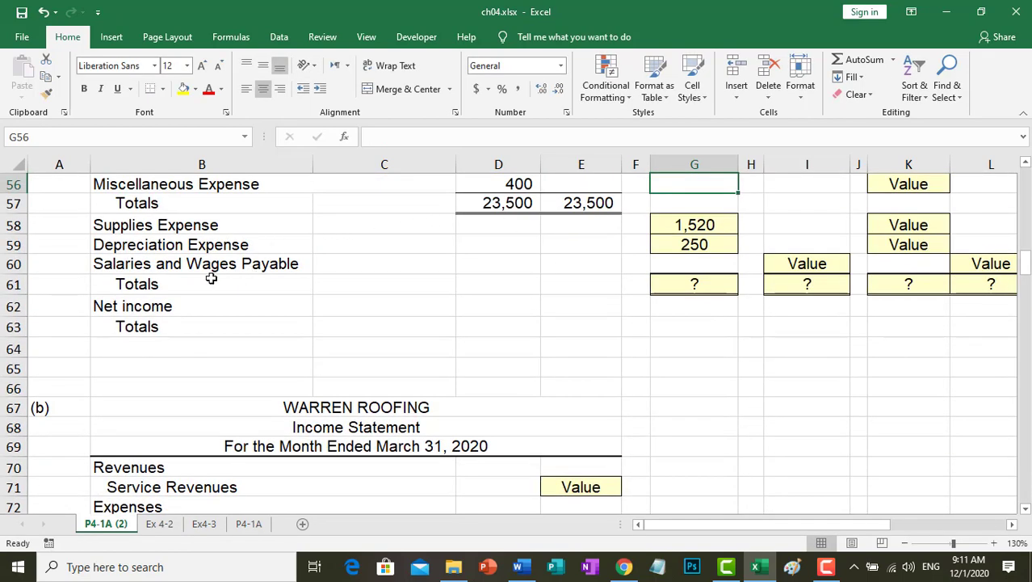
Step: Link the Salaries and Wages Payable credit adjustment in worksheet cell I60 to the fourth adjusting entry's credit amount with =G132
left_click(99, 268)
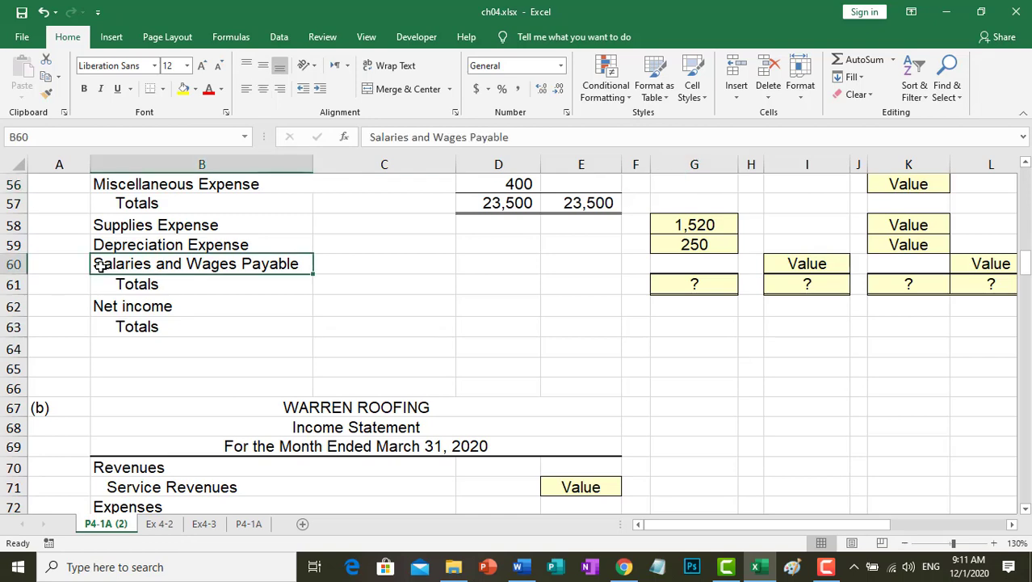
left_click(818, 268)
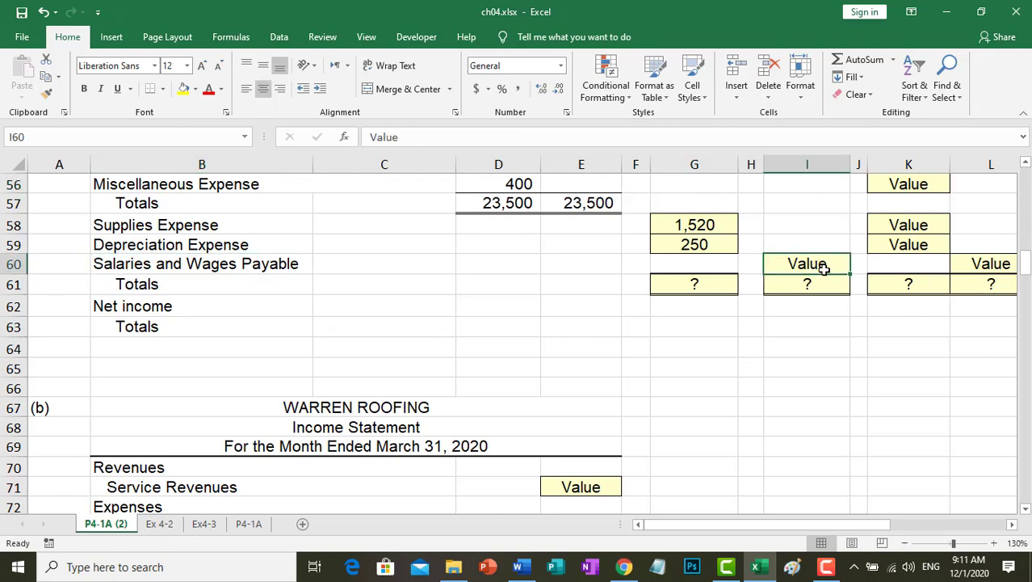
type("=")
scroll(664, 319, "down", 12)
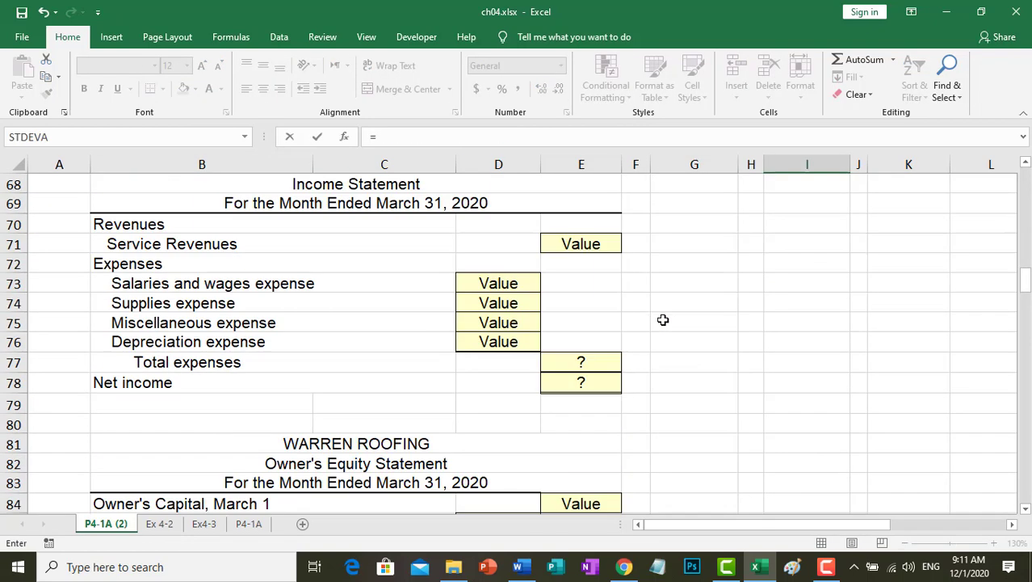
scroll(667, 315, "down", 7)
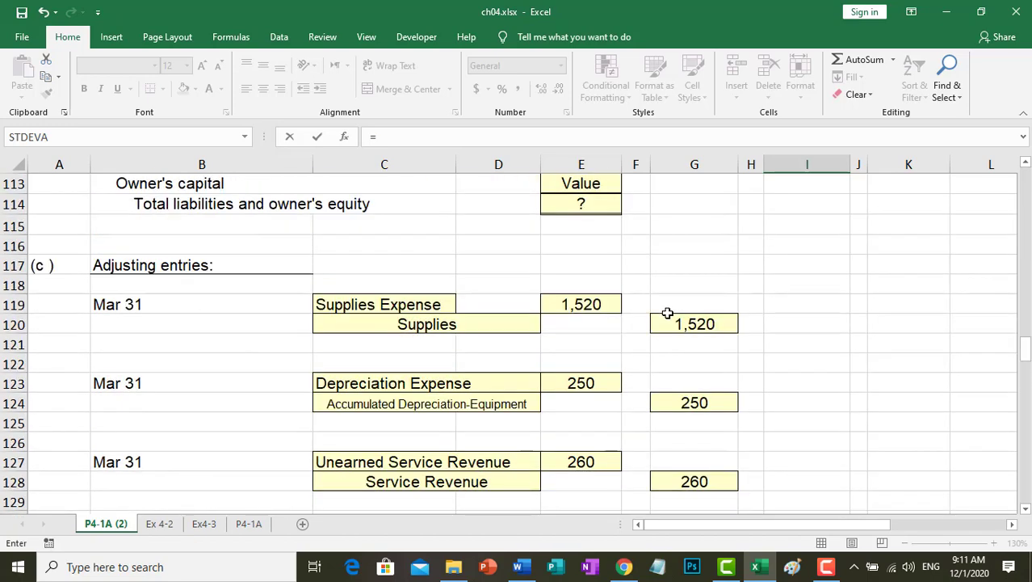
scroll(667, 314, "down", 4)
left_click(722, 325)
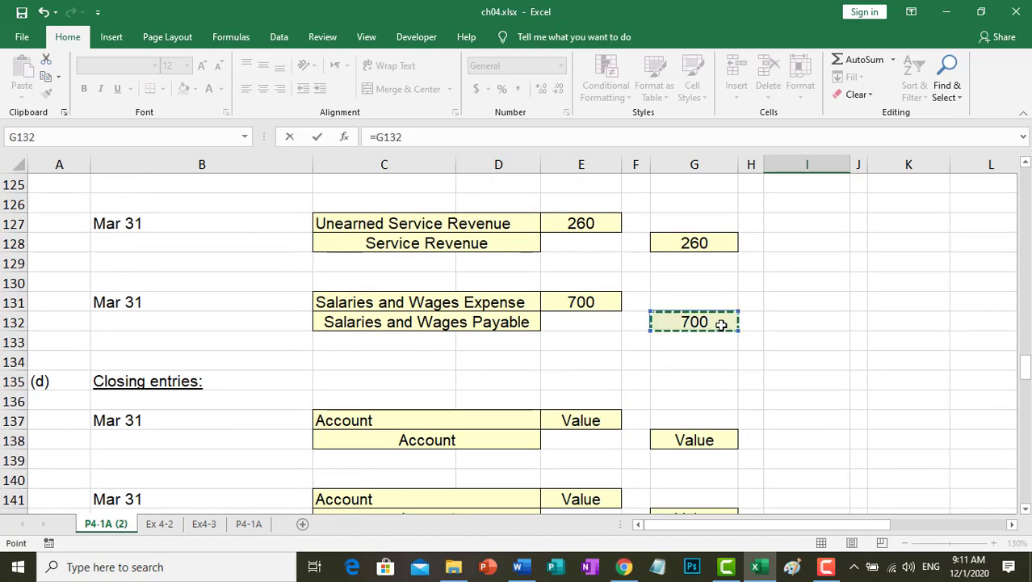
key("Return")
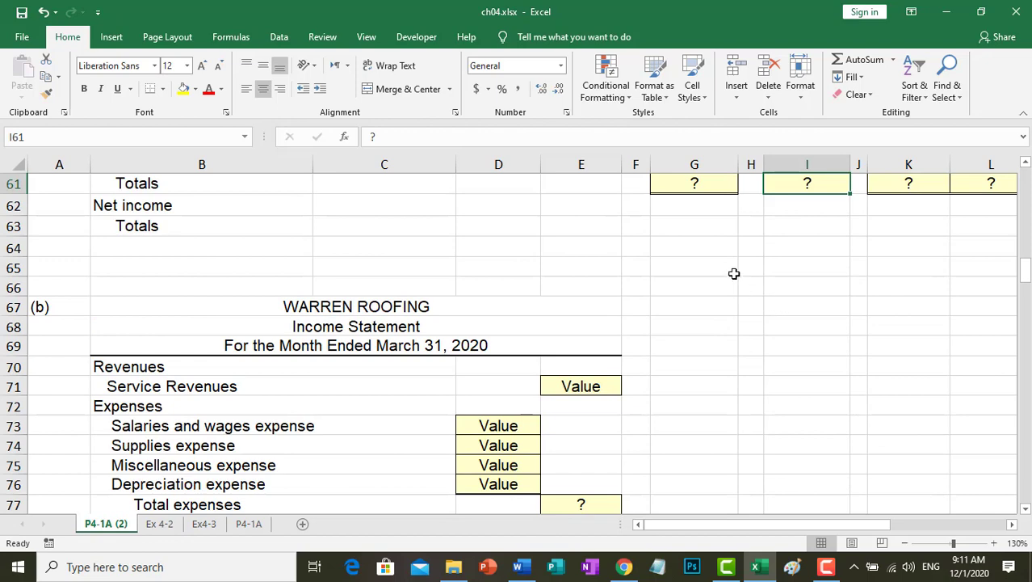
Step: Total the Adjustments debit column in worksheet cell G61 with =SUM(G45:G60)
scroll(776, 400, "up", 4)
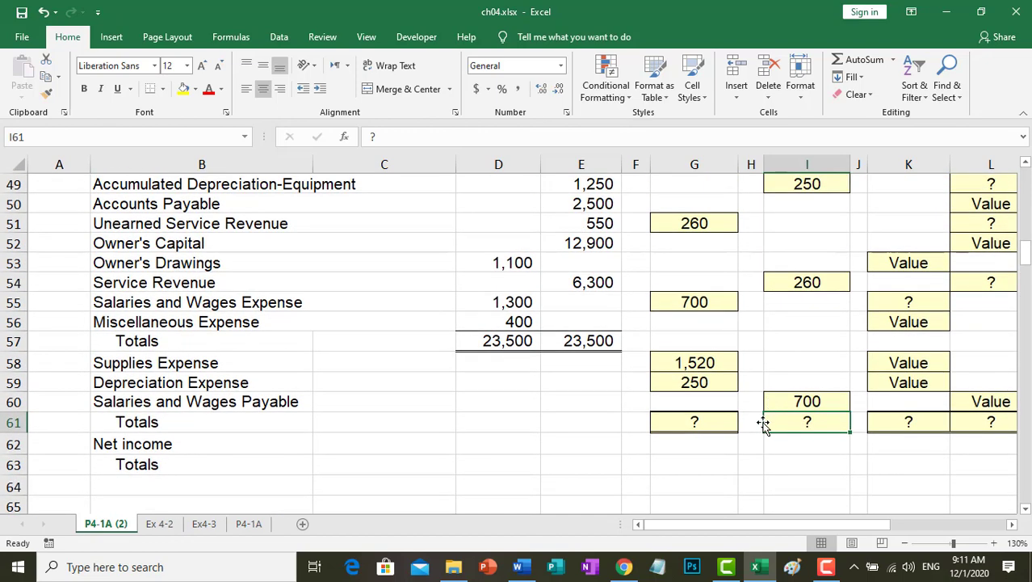
left_click(702, 424)
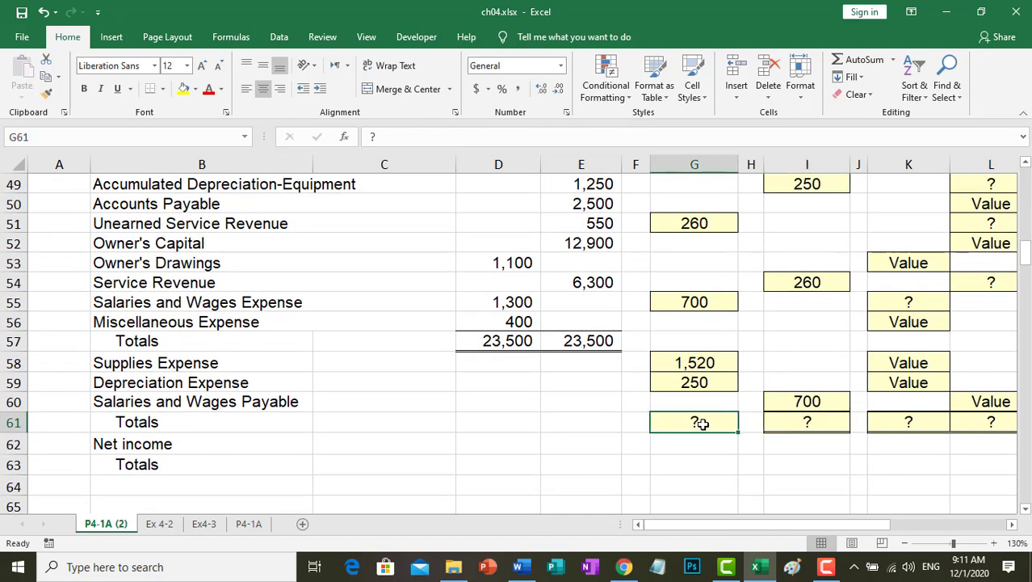
left_click(857, 61)
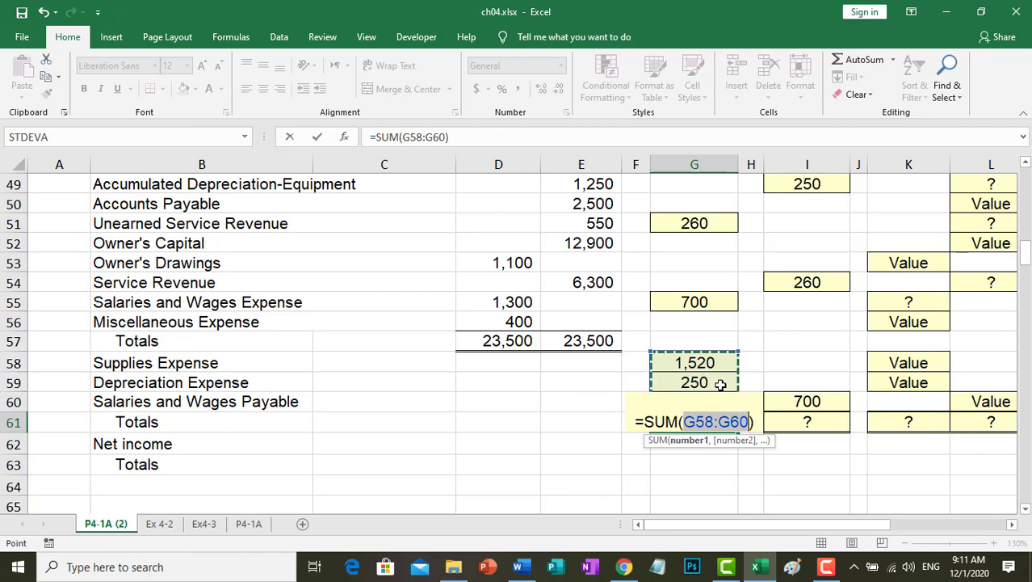
left_click_drag(695, 384, 682, 302)
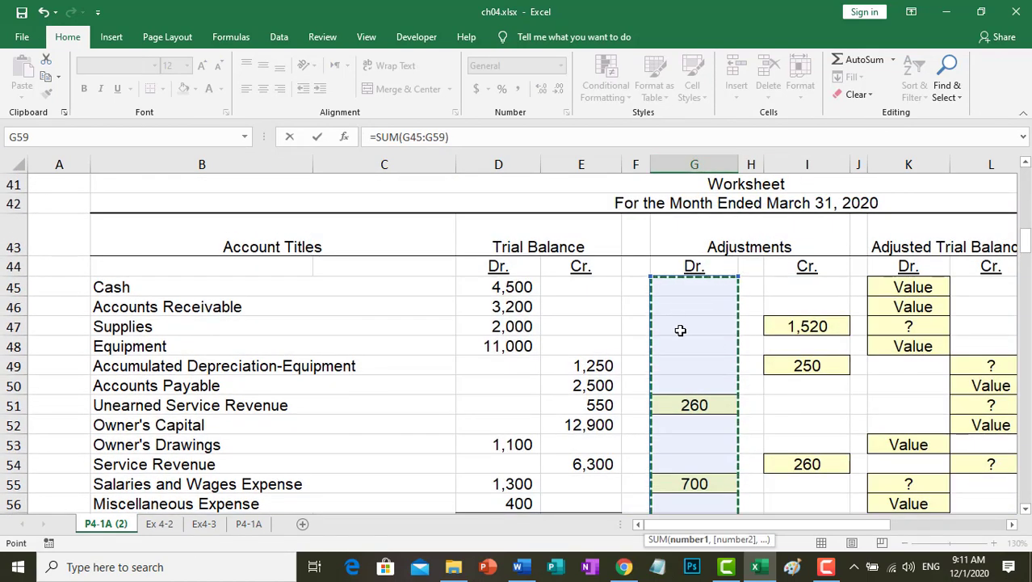
scroll(646, 394, "down", 4)
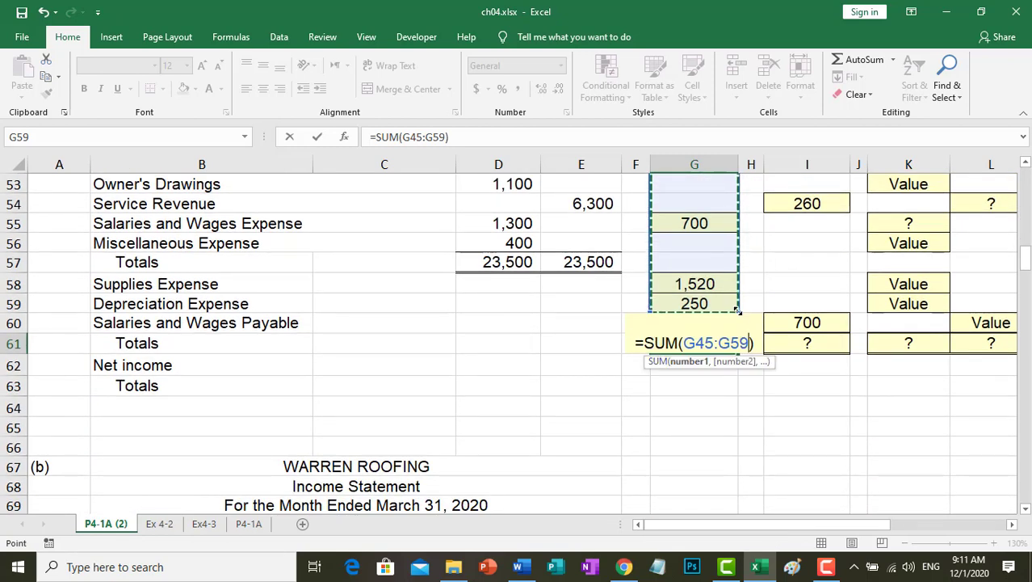
left_click_drag(738, 309, 738, 322)
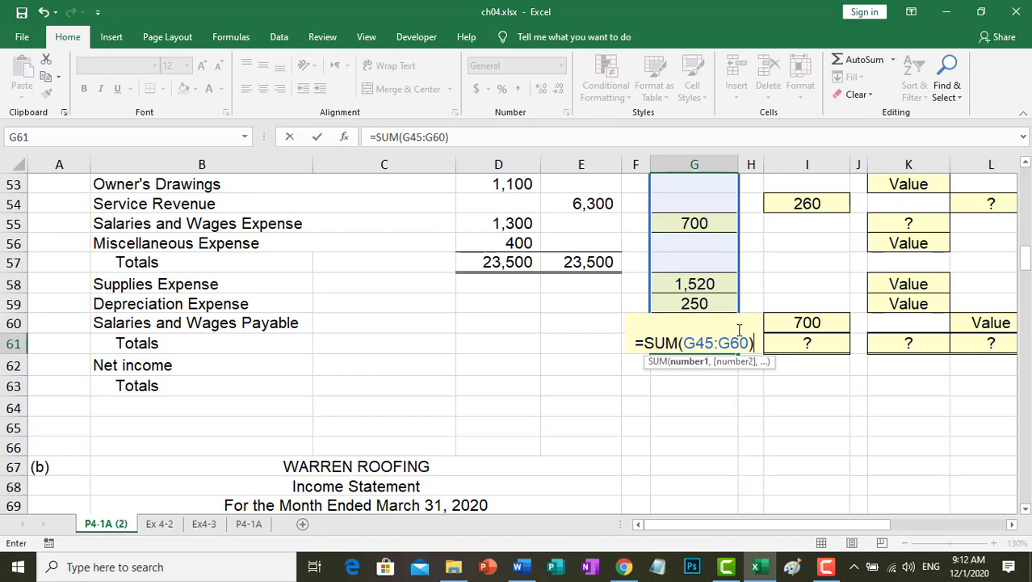
key("Return")
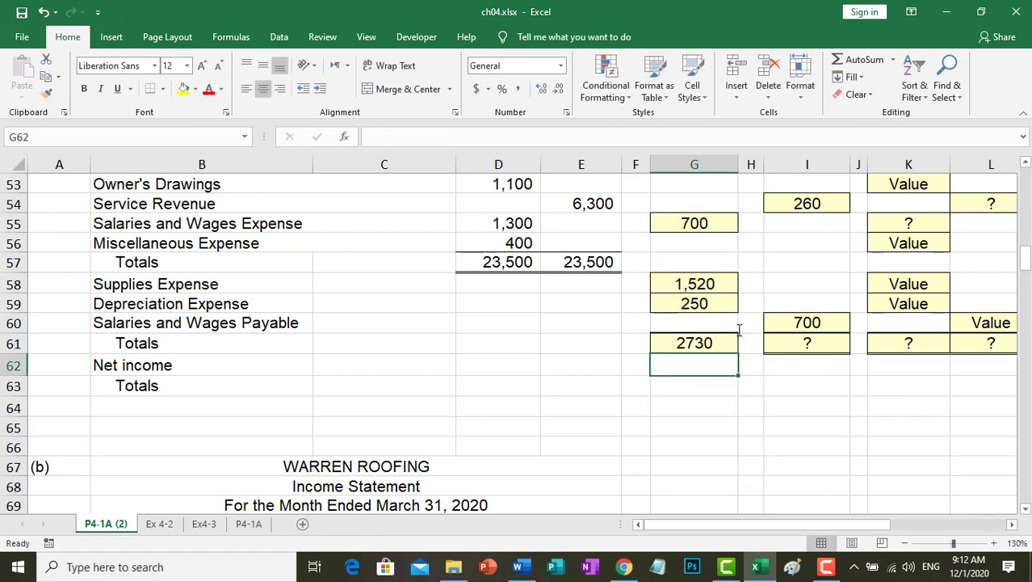
Step: Copy the debit total formula from G61 to the Adjustments credit total in I61 and check that its range covers I45:I60
right_click(692, 342)
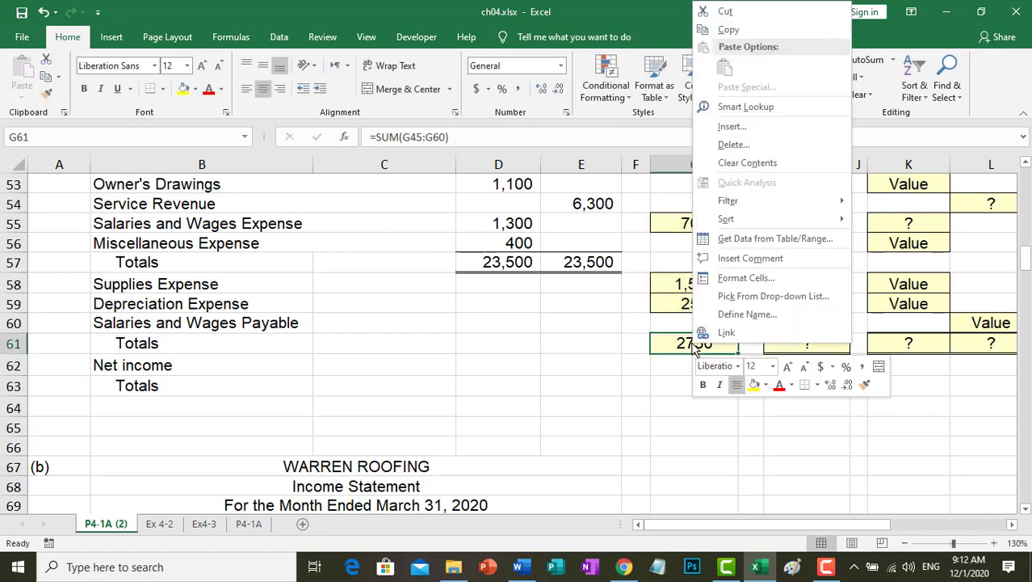
left_click(725, 29)
right_click(811, 343)
left_click(844, 72)
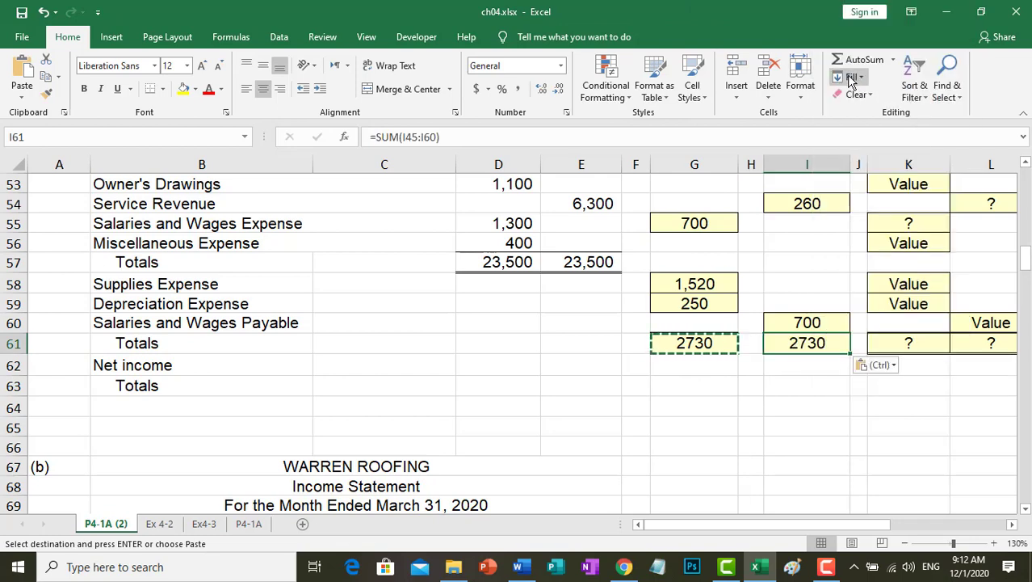
double_click(832, 343)
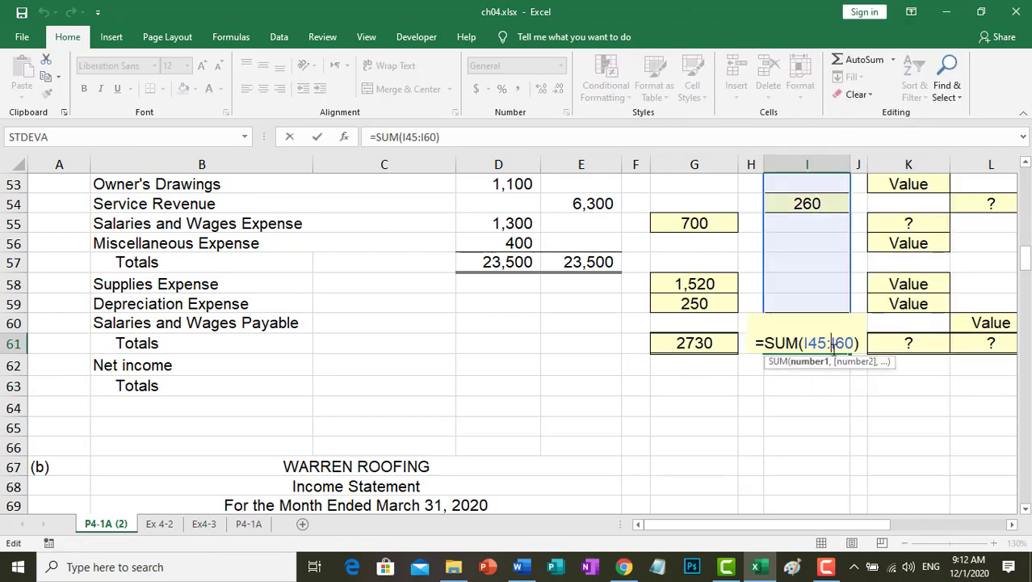
scroll(807, 406, "up", 3)
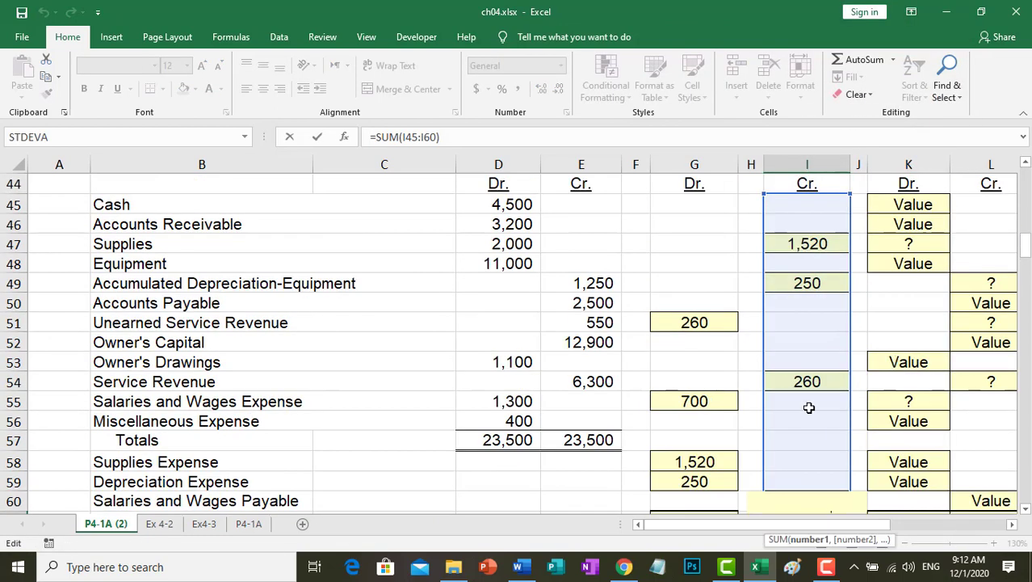
key("Return")
Step: Highlight the Adjustments debit and credit totals in G61 and I61 with a yellow fill
left_click(807, 484)
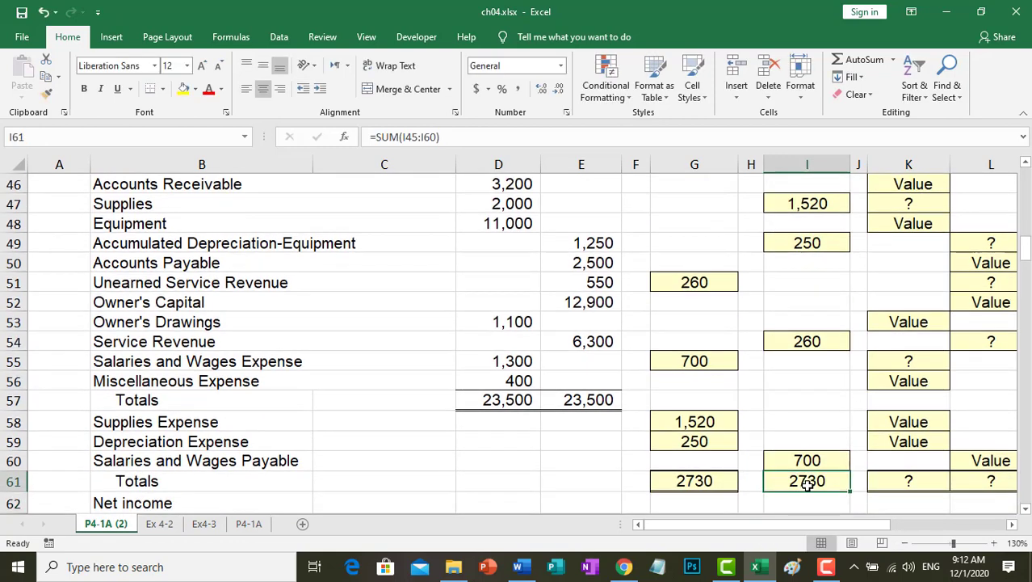
left_click(721, 483, "ctrl")
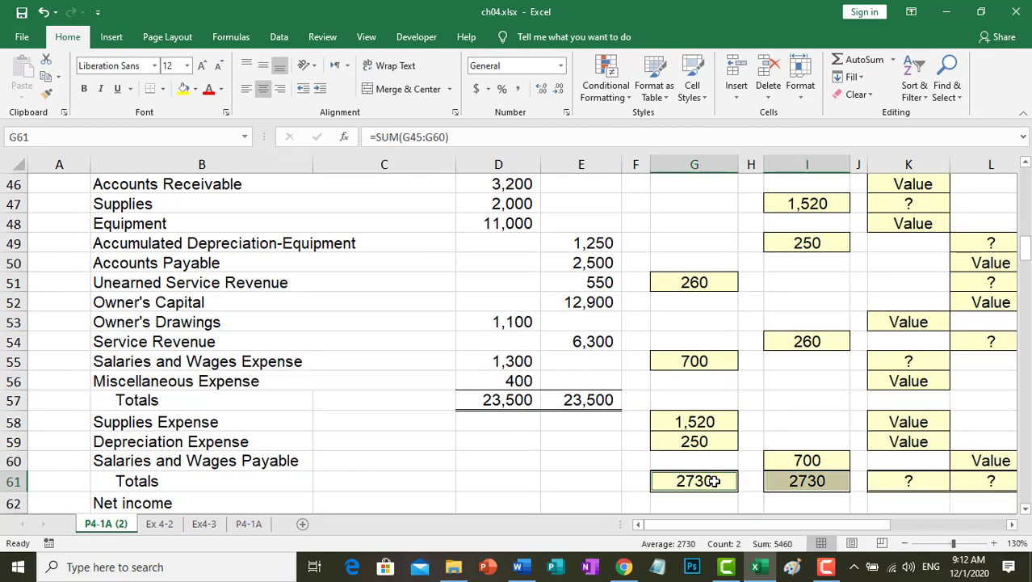
left_click(183, 89)
left_click(544, 477)
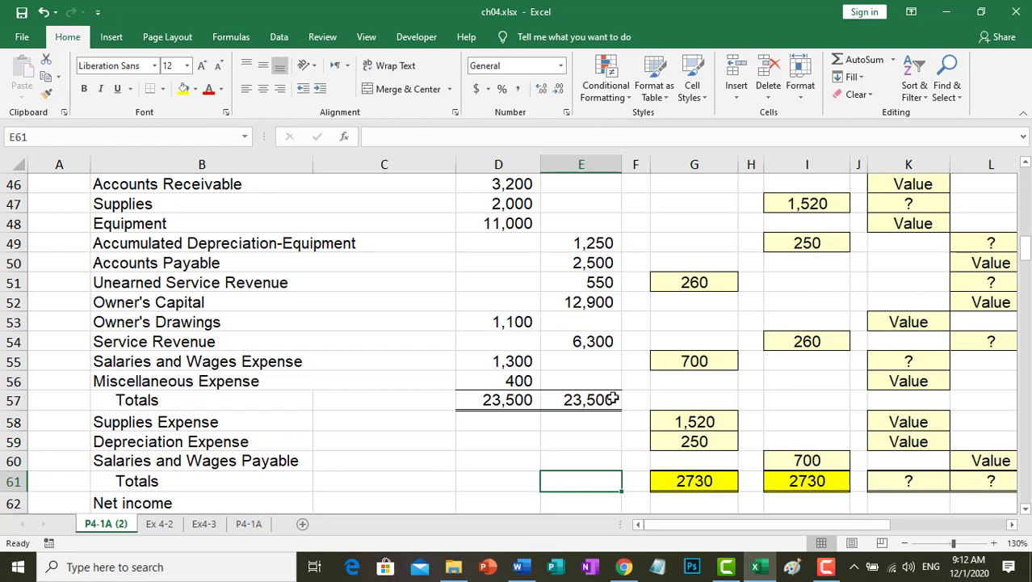
Step: Select the Trial Balance debit and credit totals in D57:E57
left_click_drag(613, 398, 509, 397)
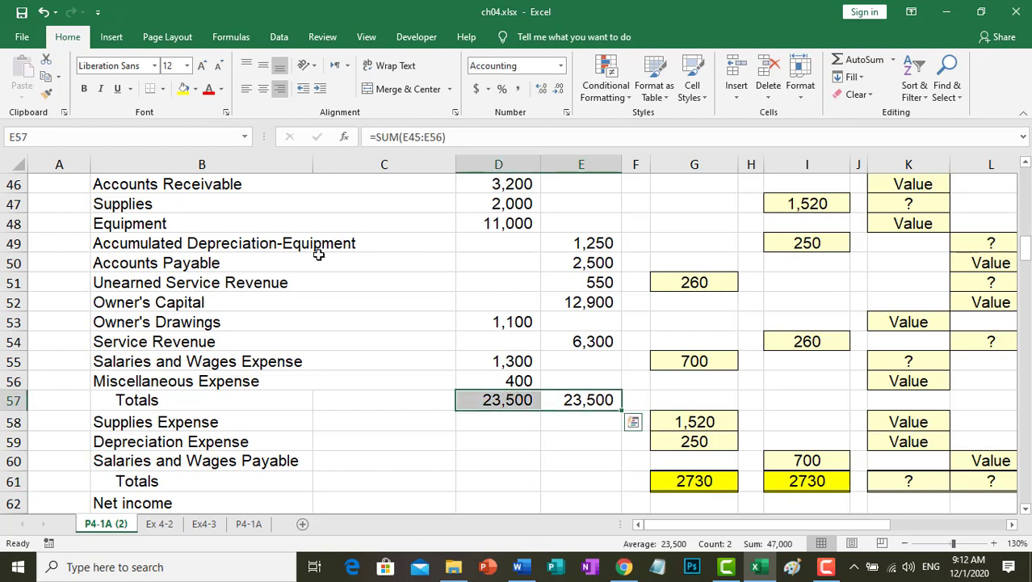
Step: Fill the trial balance debit and credit totals in D57:E57 with yellow
left_click(182, 89)
left_click(550, 460)
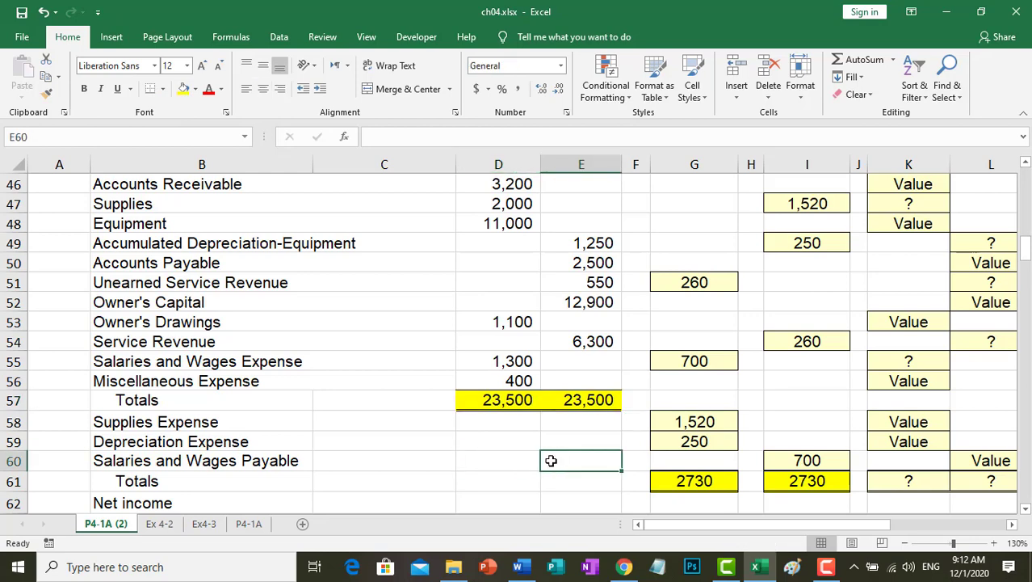
Step: Link the adjusted trial balance debits for Cash and Accounts Receivable to the trial balance, with =D45 in K45 and =D46 in K46
key("Right")
key("Right")
key("Right")
key("Right")
key("Right")
key("Right")
key("Right")
key("Right")
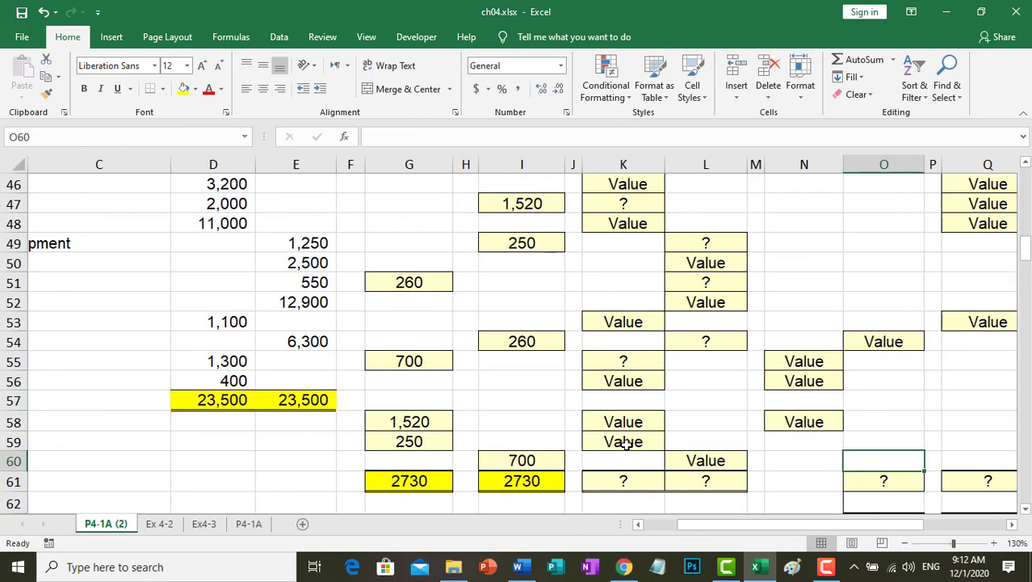
scroll(627, 443, "up", 1)
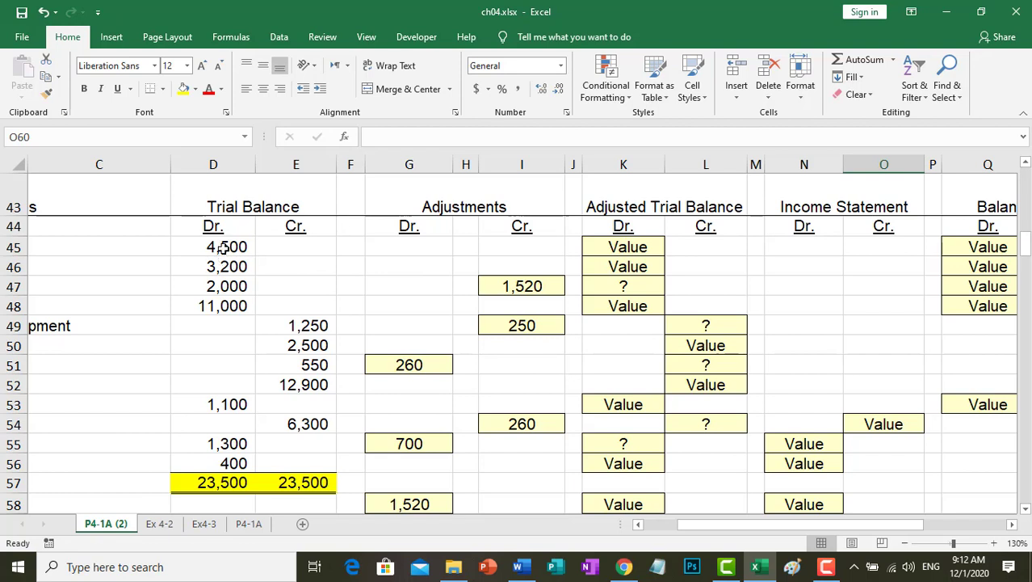
left_click(612, 251)
type("=")
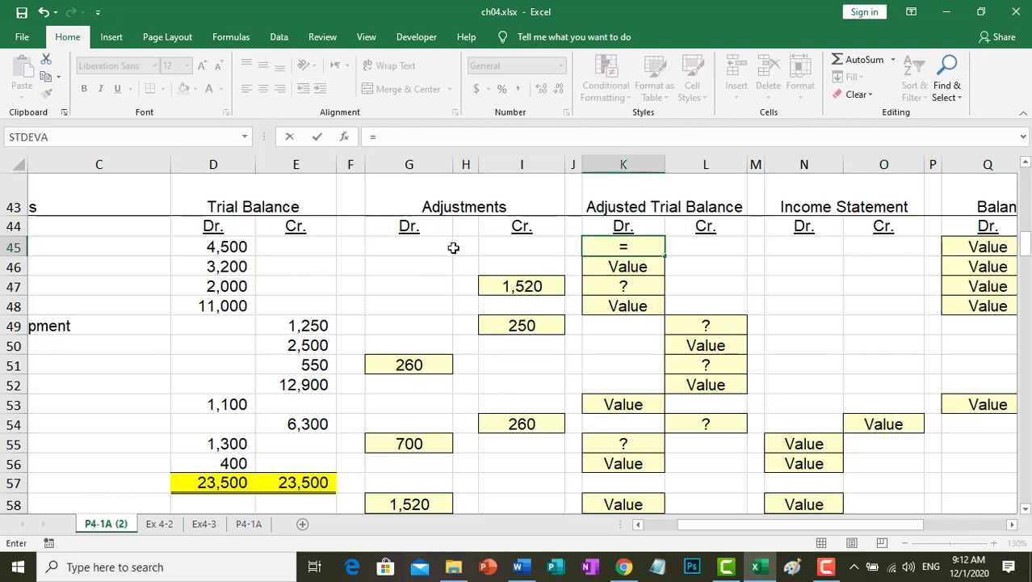
left_click(220, 244)
key("Return")
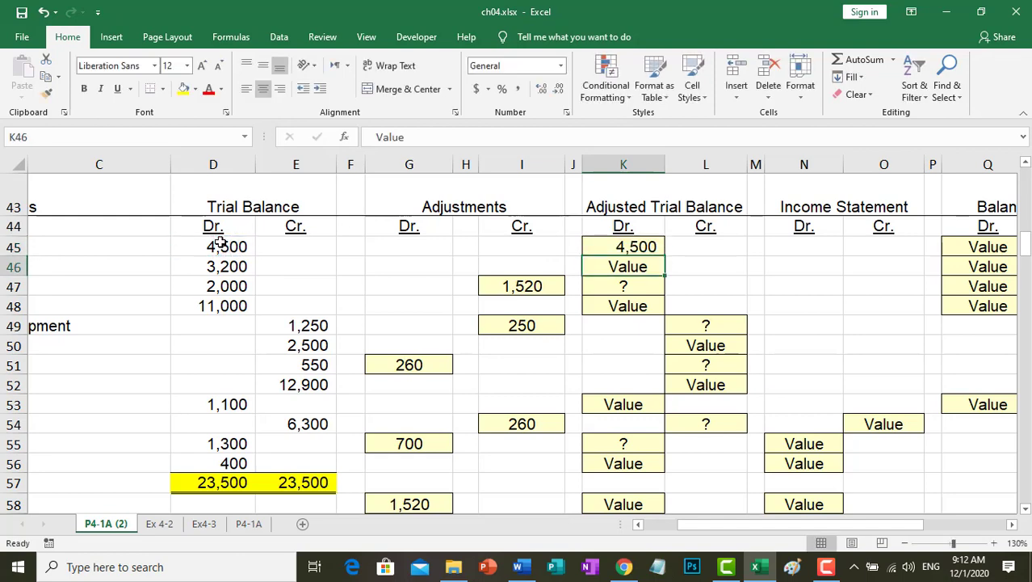
type("=")
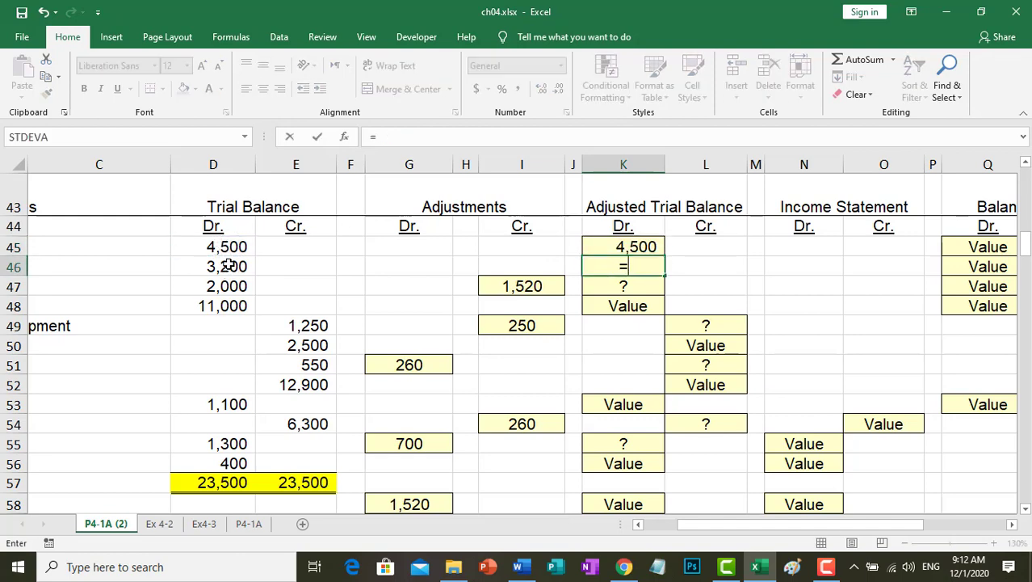
left_click(230, 264)
key("Return")
Step: Calculate the adjusted Supplies debit in K47 as trial balance less adjustment credit, using =D47-I47
type("=")
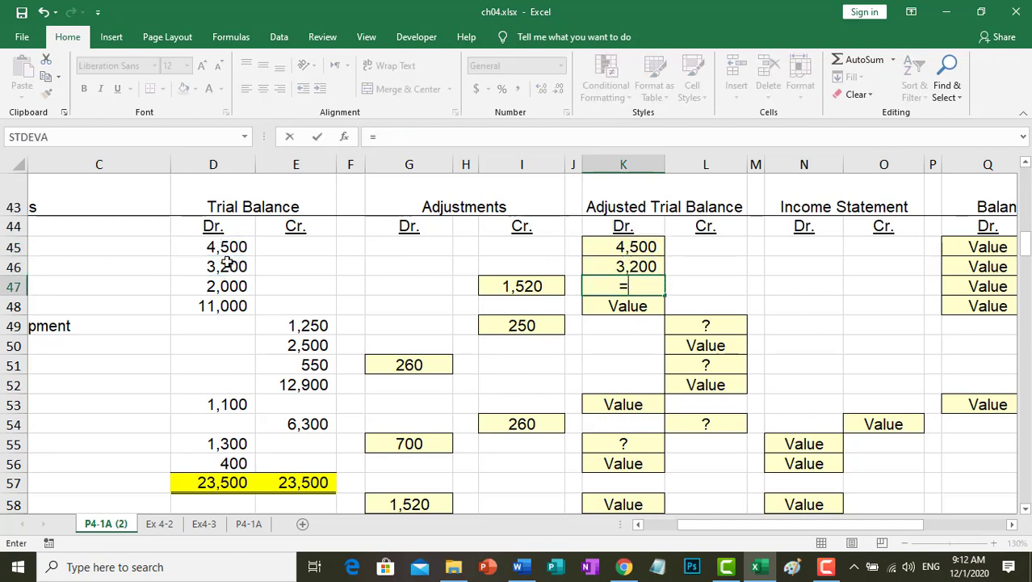
left_click(218, 287)
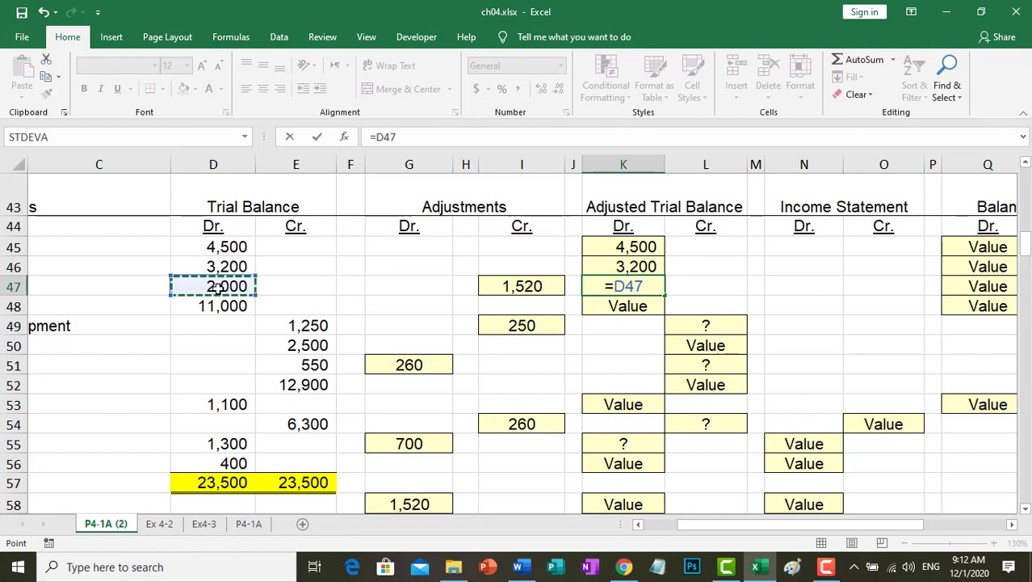
type("-")
left_click(524, 288)
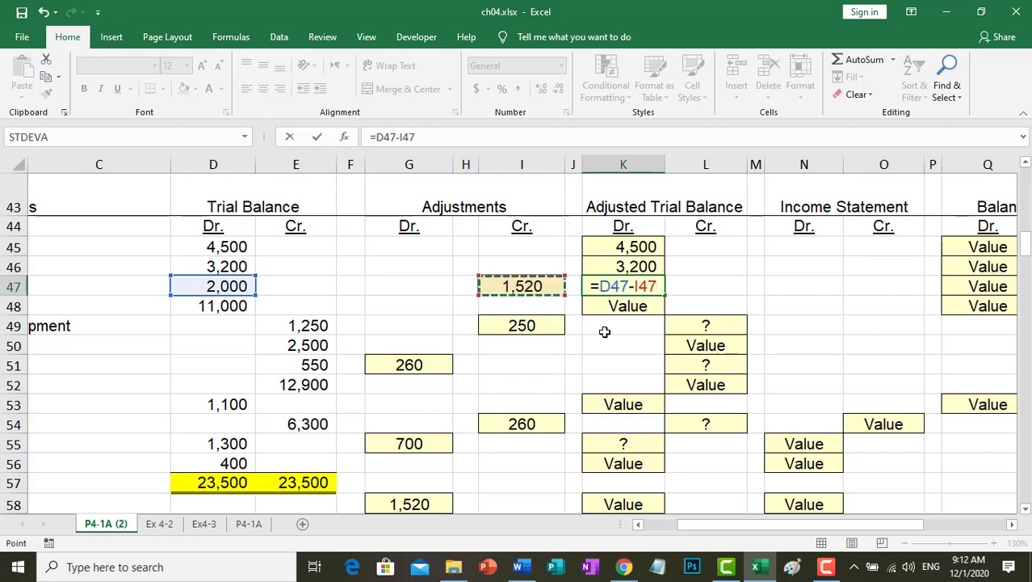
key("Return")
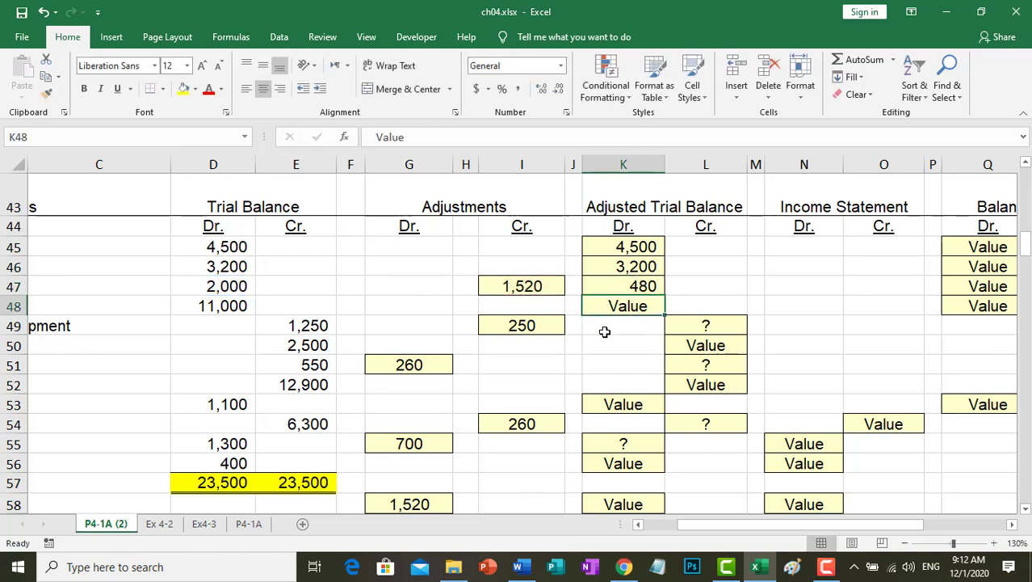
Step: Check the physical count of roofing supplies in the Other data notes above the worksheet
scroll(514, 341, "up", 12)
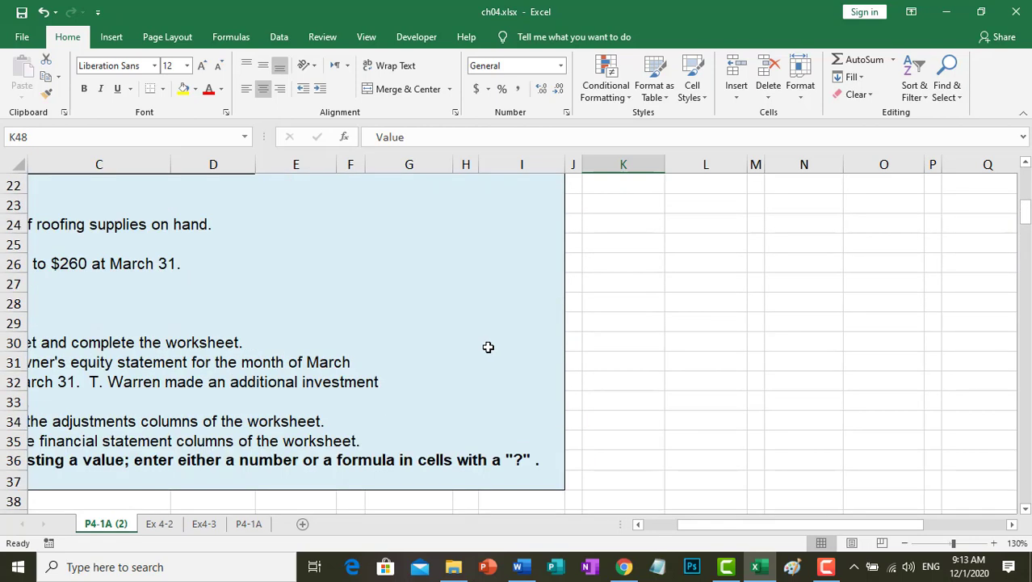
left_click_drag(731, 525, 639, 529)
scroll(514, 461, "up", 2)
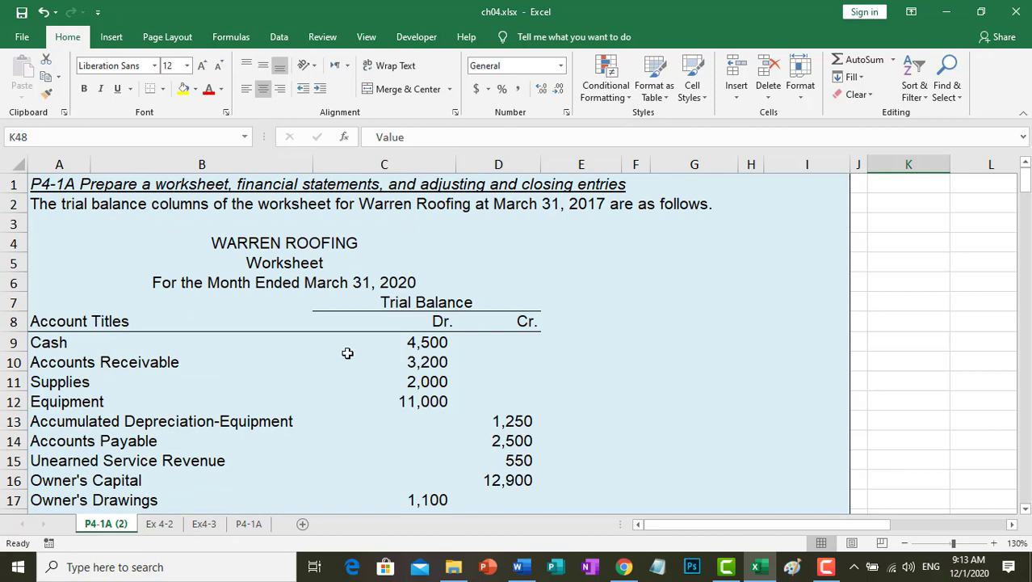
scroll(347, 353, "down", 6)
left_click(275, 283)
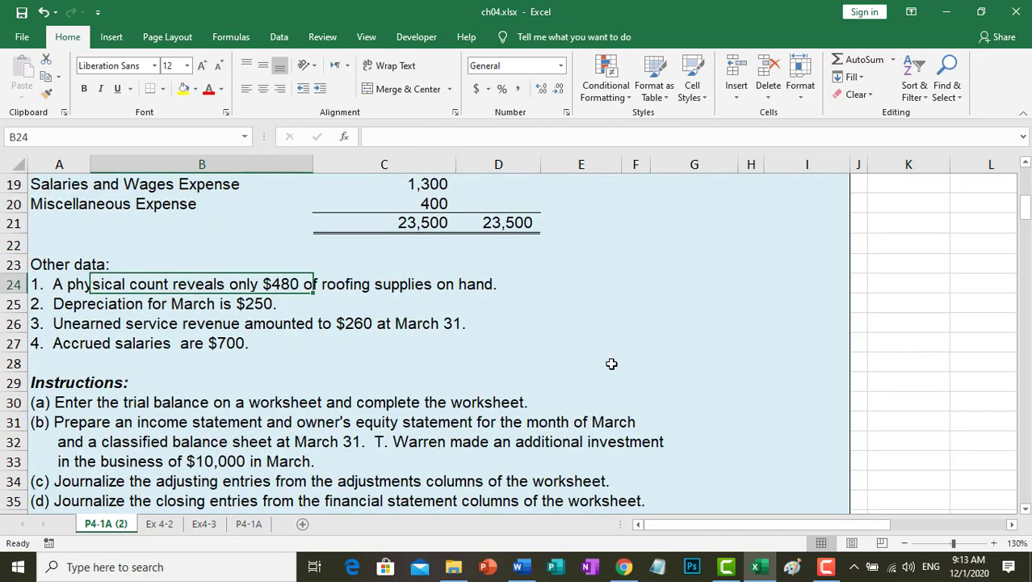
scroll(611, 364, "down", 8)
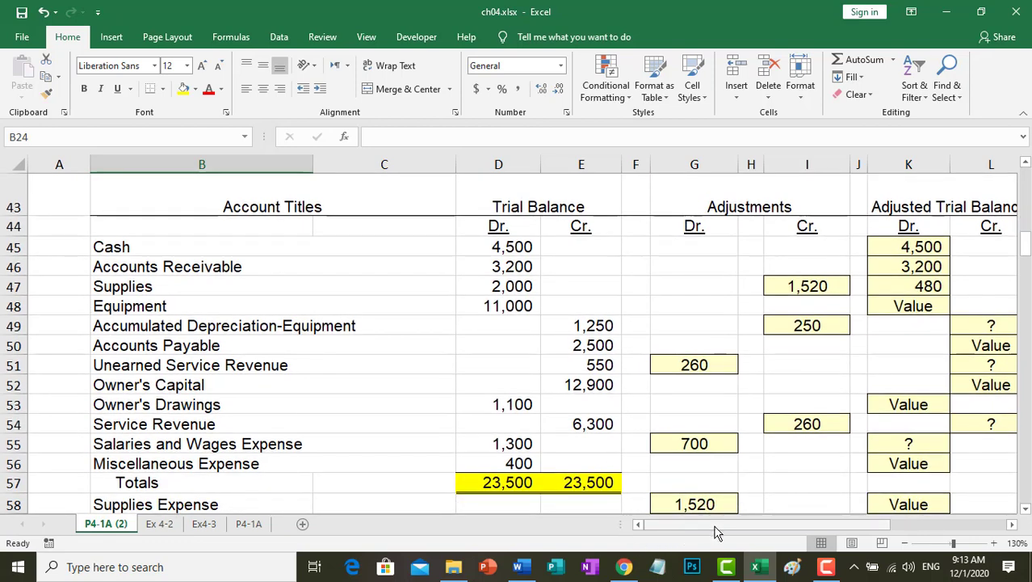
Step: Carry the Equipment debit from the trial balance into the adjusted trial balance, entering =D48 in K48
mouse_move(715, 530)
left_mouse_down()
mouse_move(751, 529)
mouse_move(731, 524)
left_mouse_up()
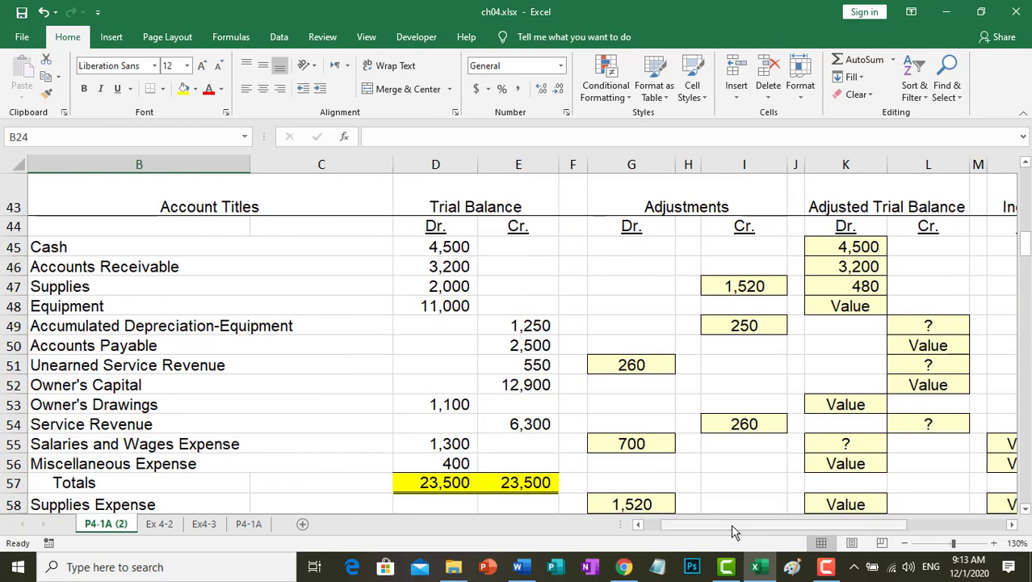
left_click(840, 306)
type("=")
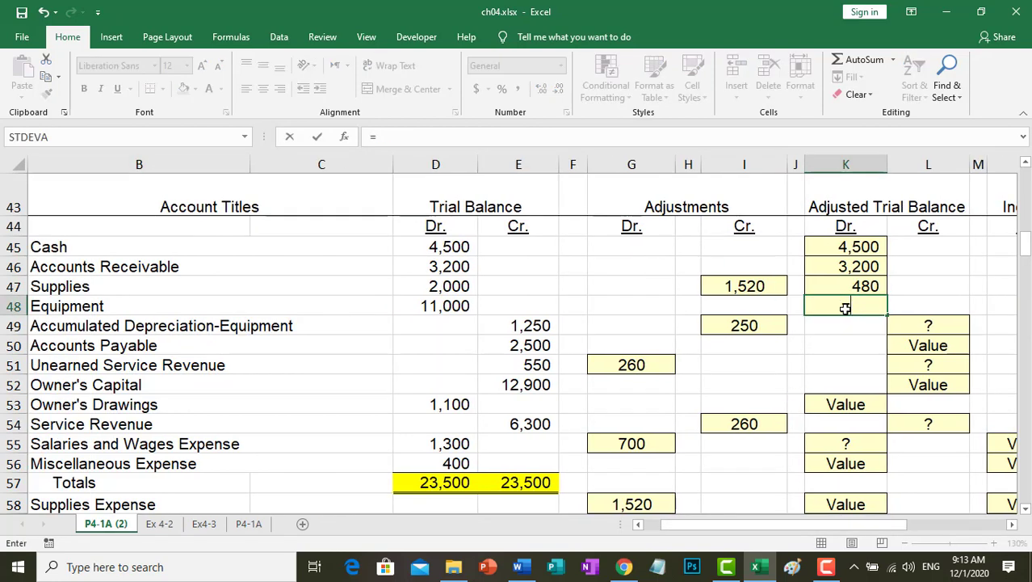
left_click(456, 305)
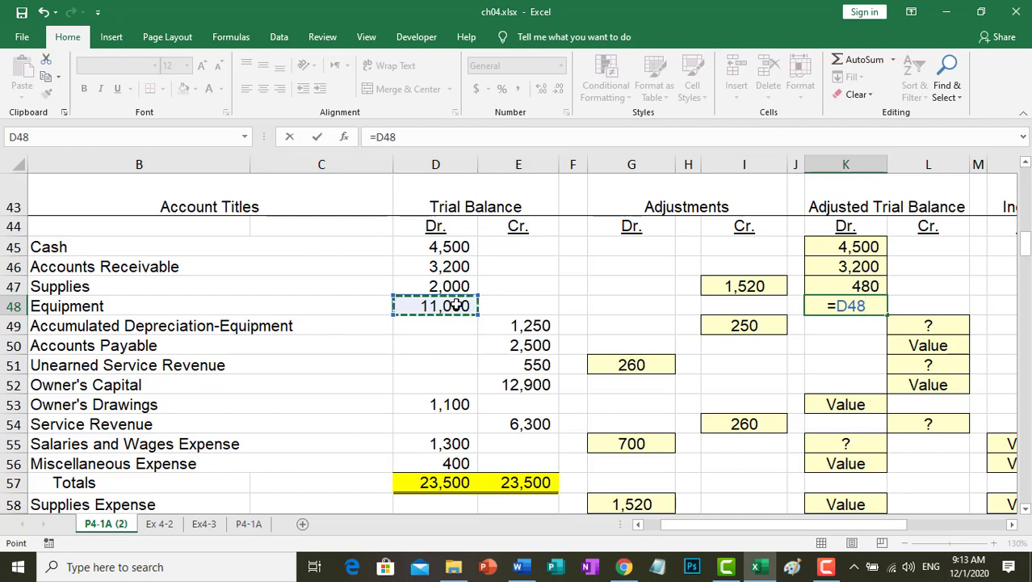
key("Return")
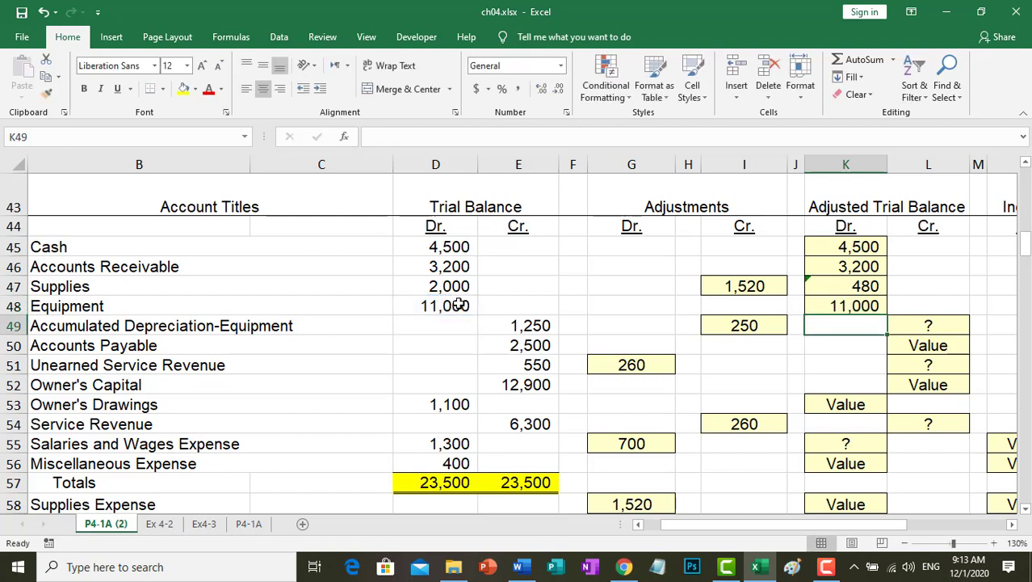
Step: Calculate the adjusted Accumulated Depreciation-Equipment credit in L49 by adding the adjustment, using =E49+I49
left_click(910, 329)
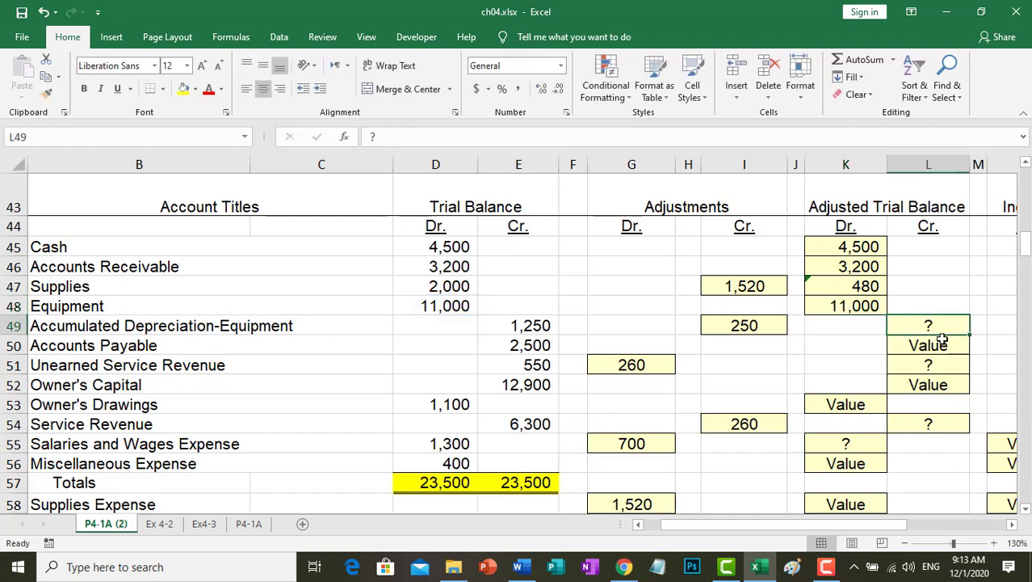
type("=")
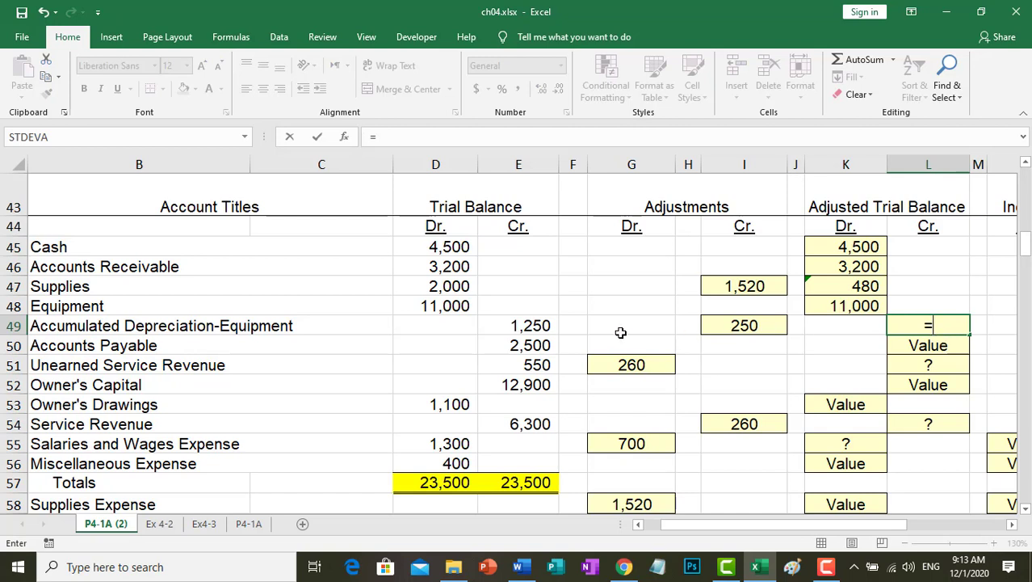
left_click(536, 327)
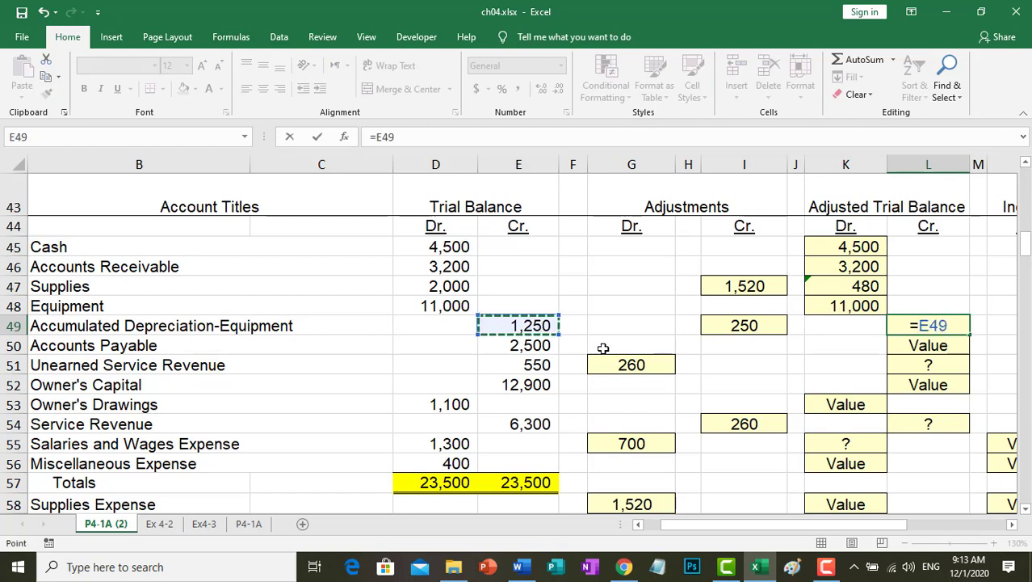
type("+")
left_click(727, 327)
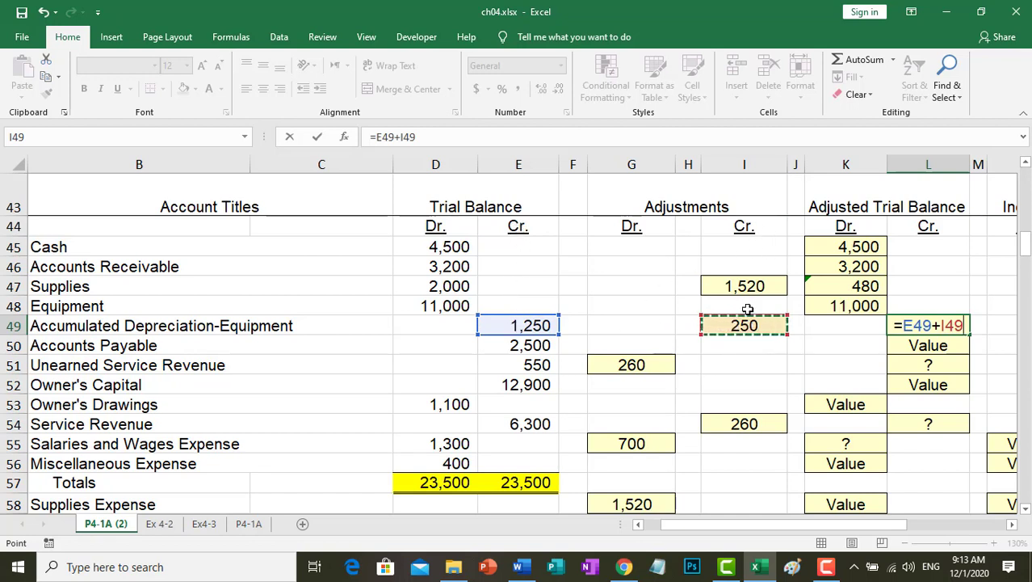
key("Return")
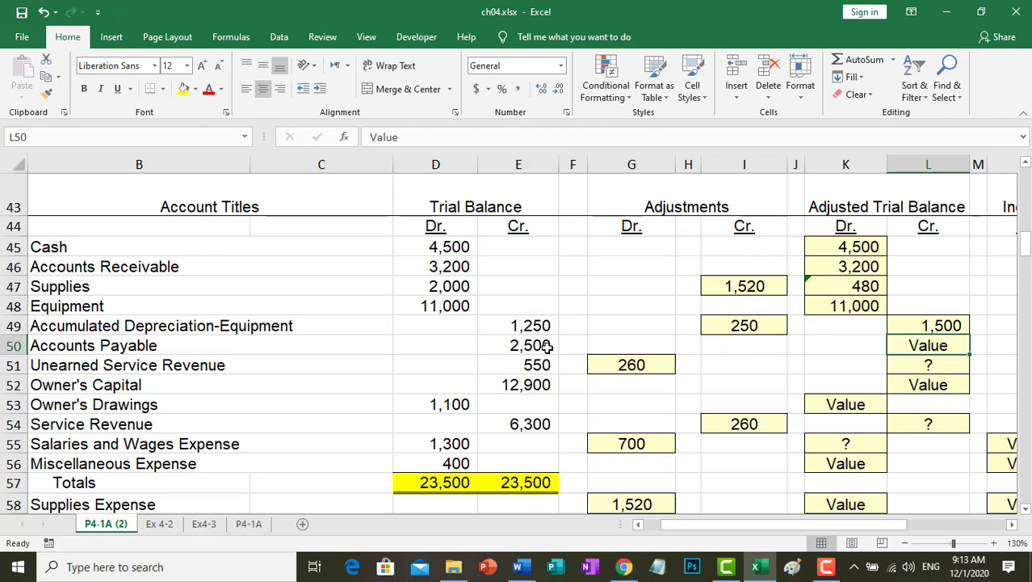
Step: Carry the Accounts Payable credit into the adjusted trial balance, linking L50 to E50
type("=")
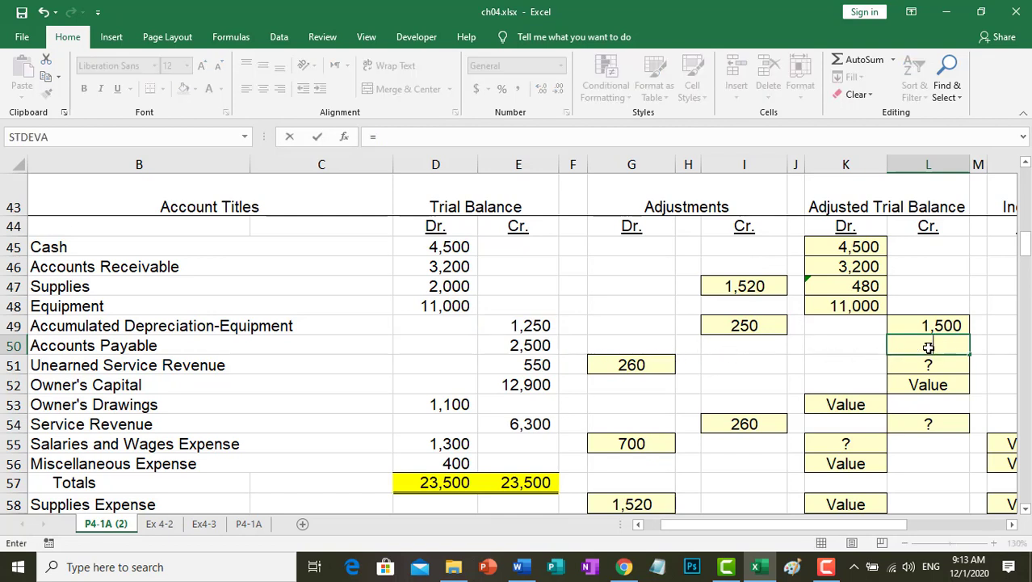
left_click(528, 345)
key("Return")
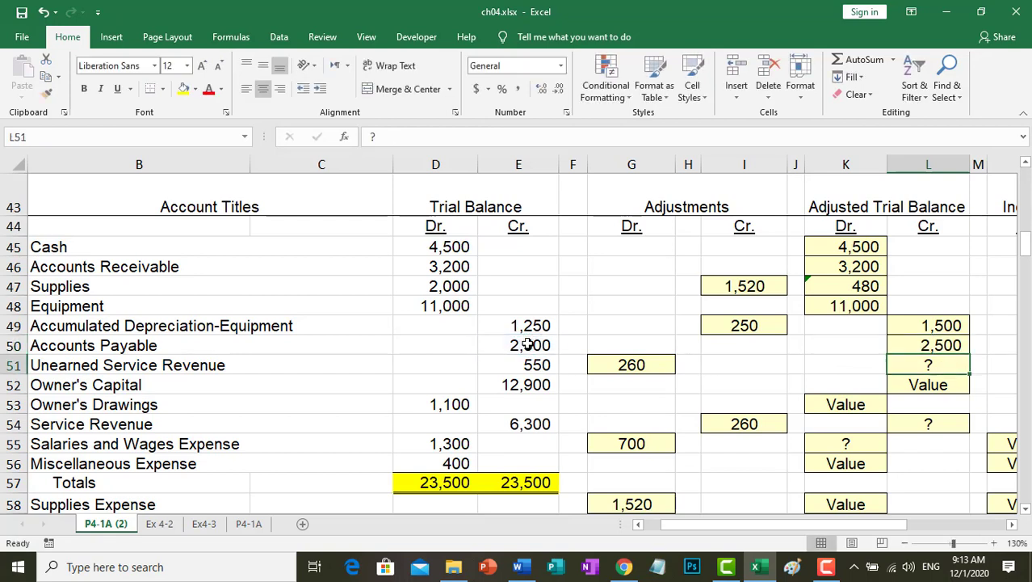
Step: Calculate the adjusted Unearned Service Revenue credit in L51 by deducting the debit adjustment, using =E51-G51
type("=")
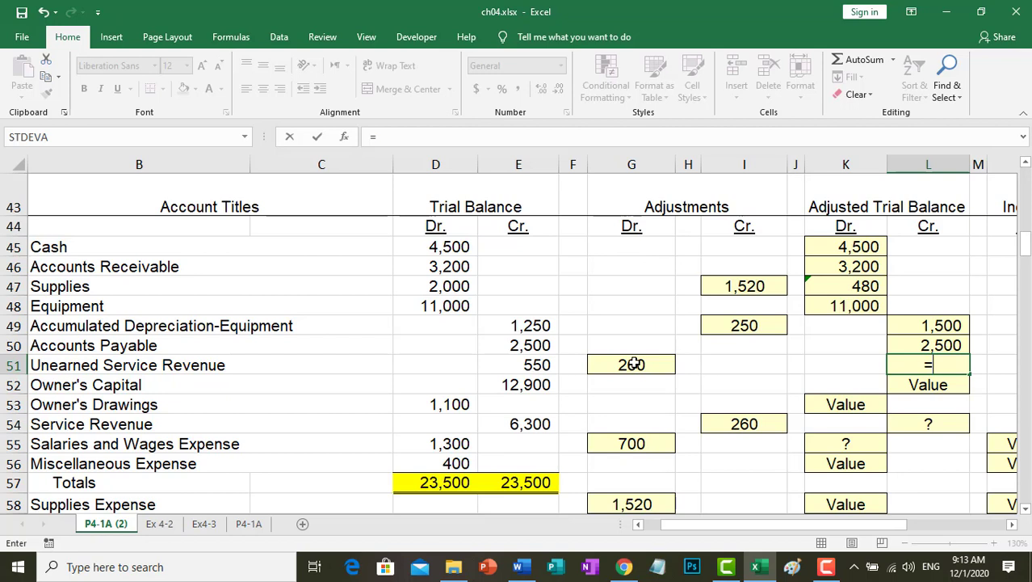
left_click(544, 364)
type("-")
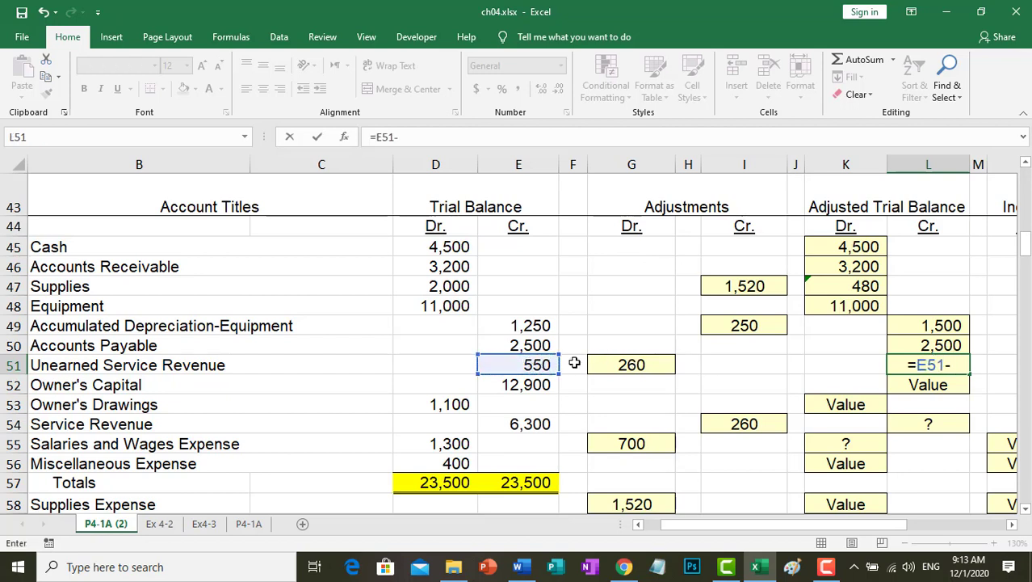
left_click(602, 368)
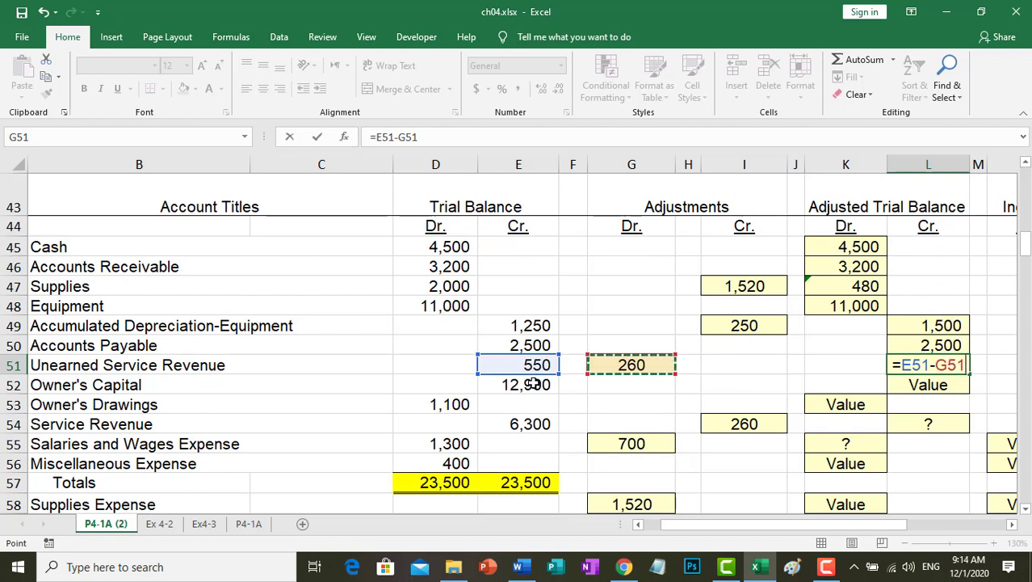
key("Return")
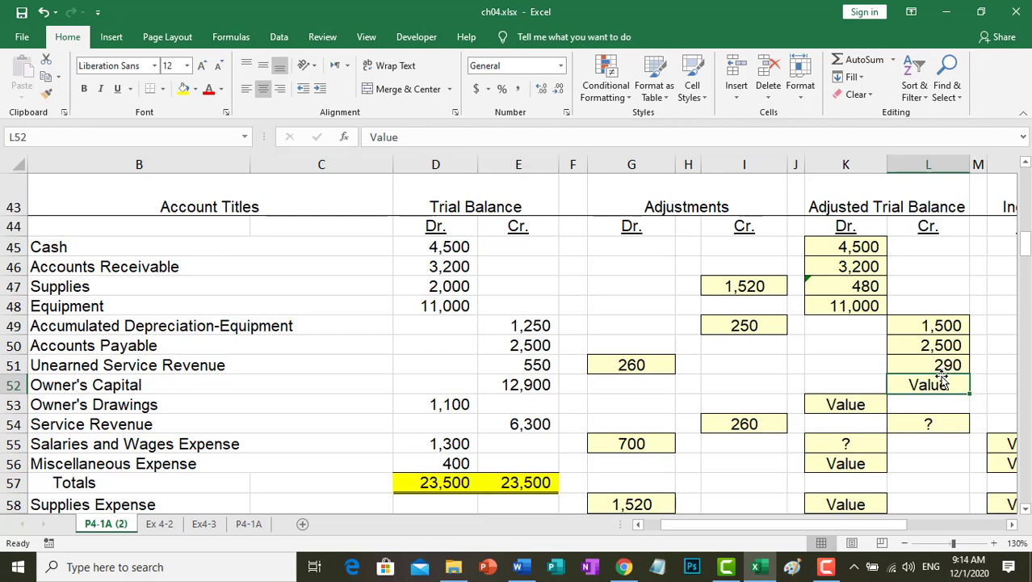
Step: Link the adjusted Owner's Capital credit in L52 to E52 and the Owner's Drawings debit in K53 to D53
type("=")
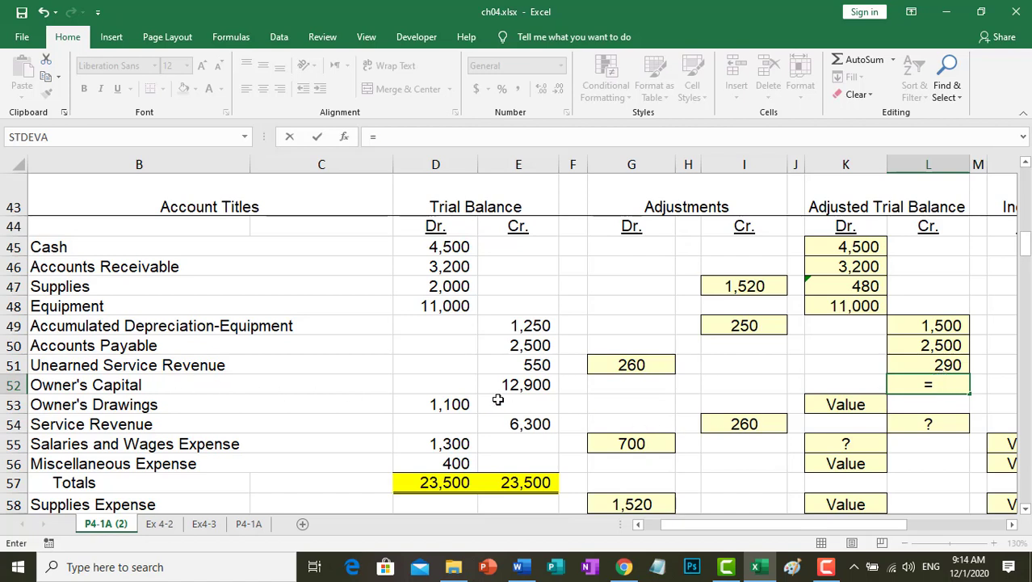
left_click(524, 384)
key("Return")
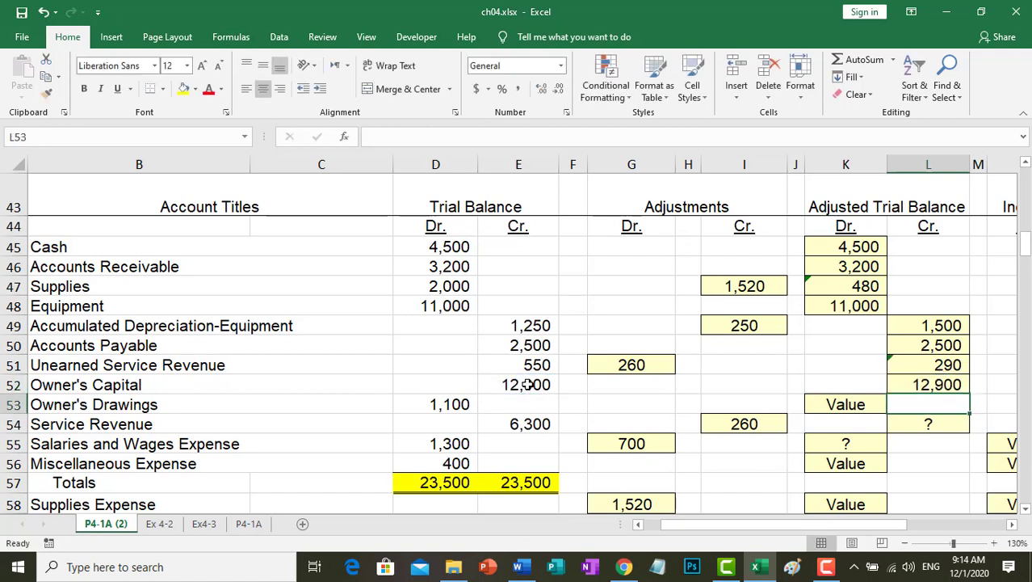
left_click(828, 406)
type("=")
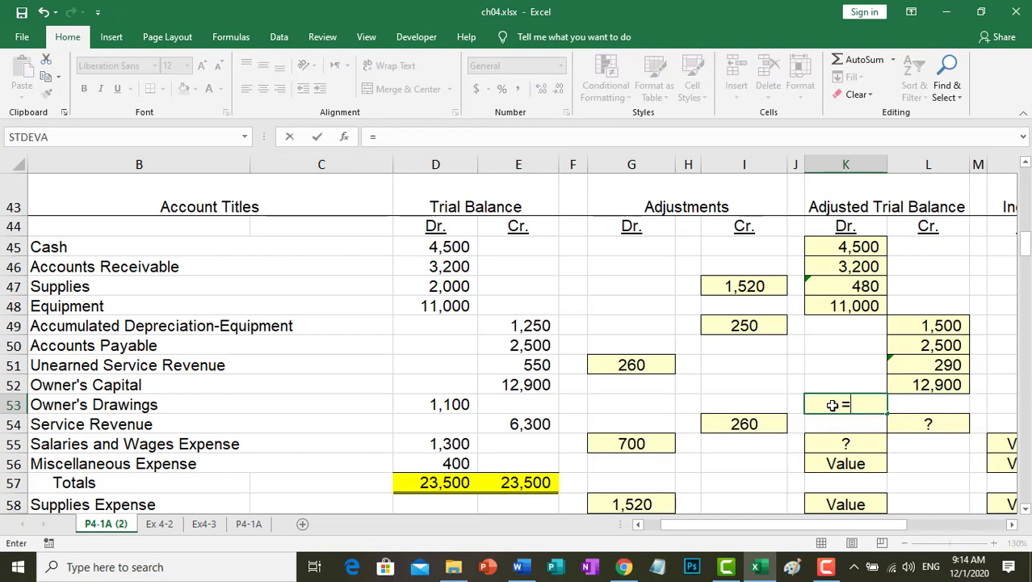
left_click(454, 405)
key("Return")
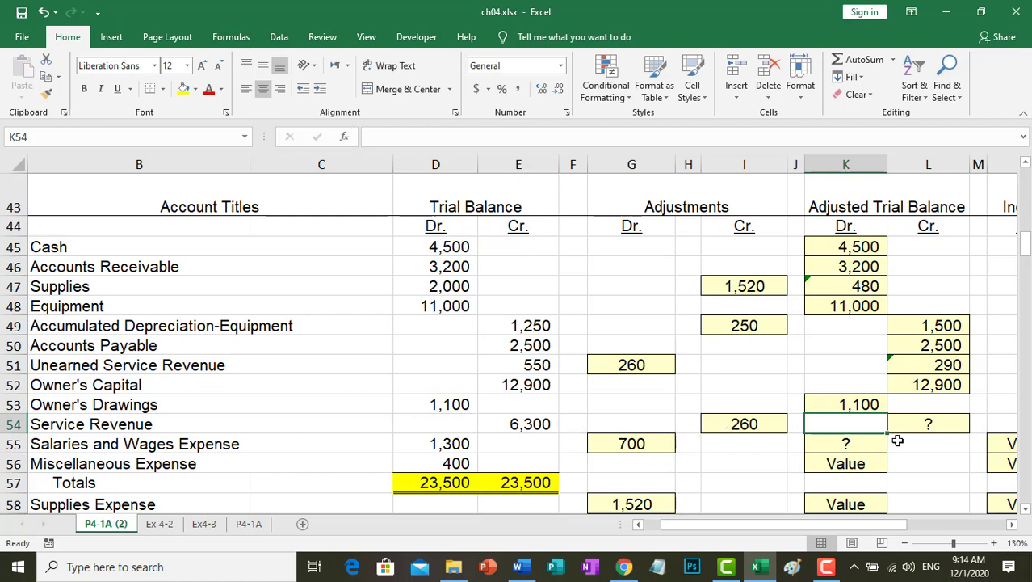
Step: Calculate the adjusted Service Revenue credit in L54 by adding the credit adjustment, using =E54+I54
left_click(938, 425)
type("=")
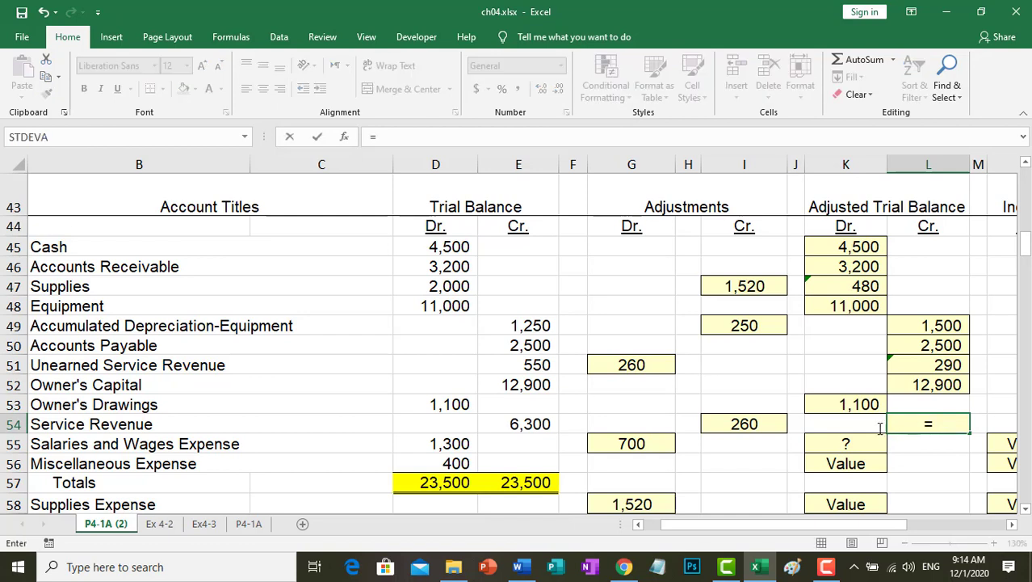
left_click(542, 423)
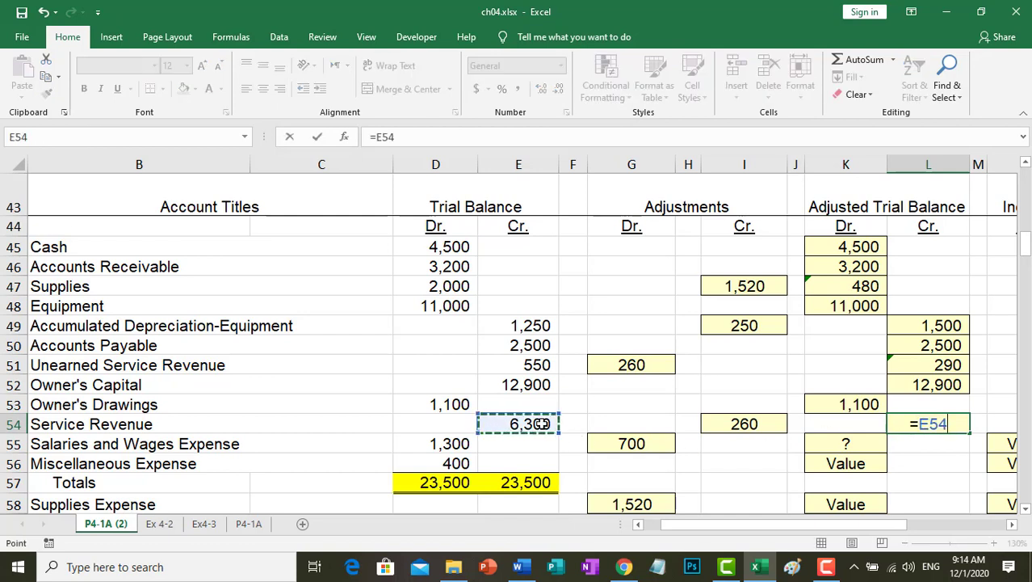
type("+")
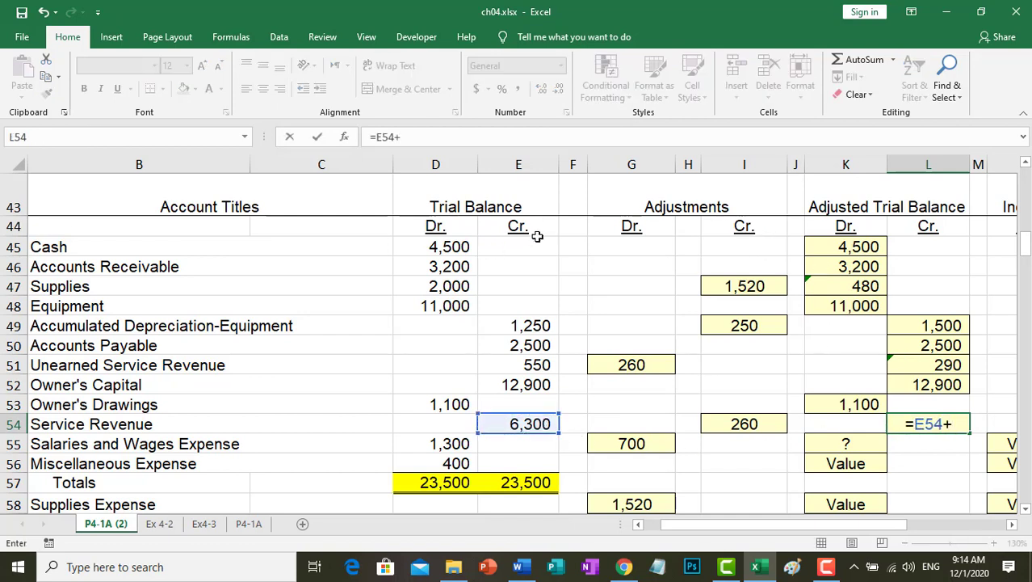
left_click(740, 426)
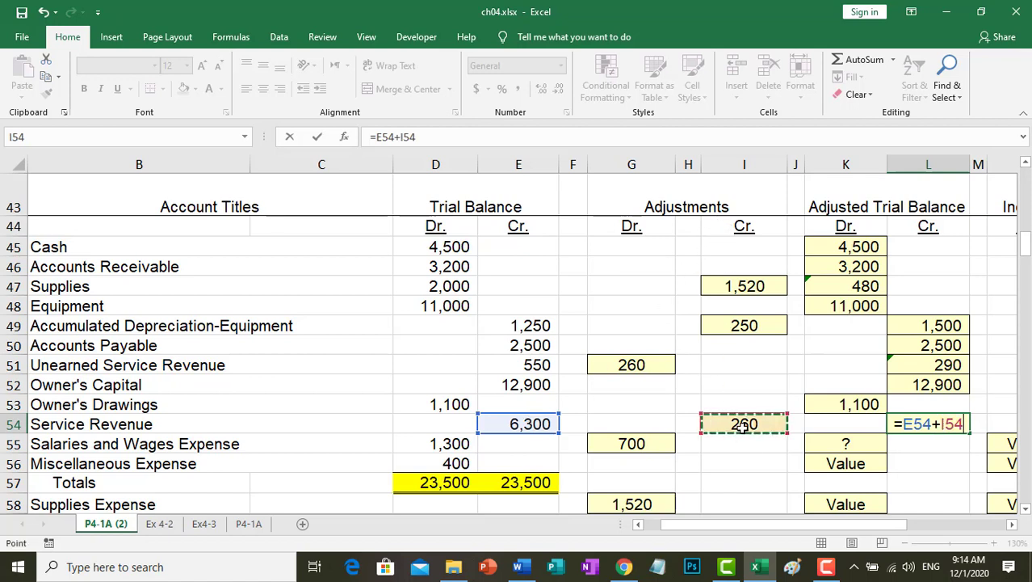
key("Return")
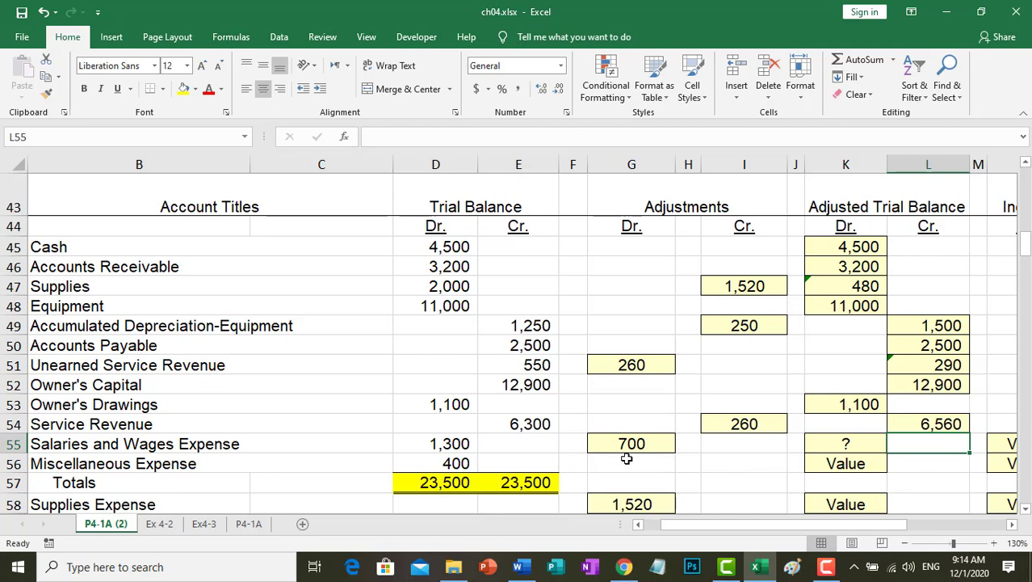
Step: Calculate the adjusted Salaries and Wages Expense debit in K55 by adding the debit adjustment, using =D55+G55
left_click(845, 445)
type("=")
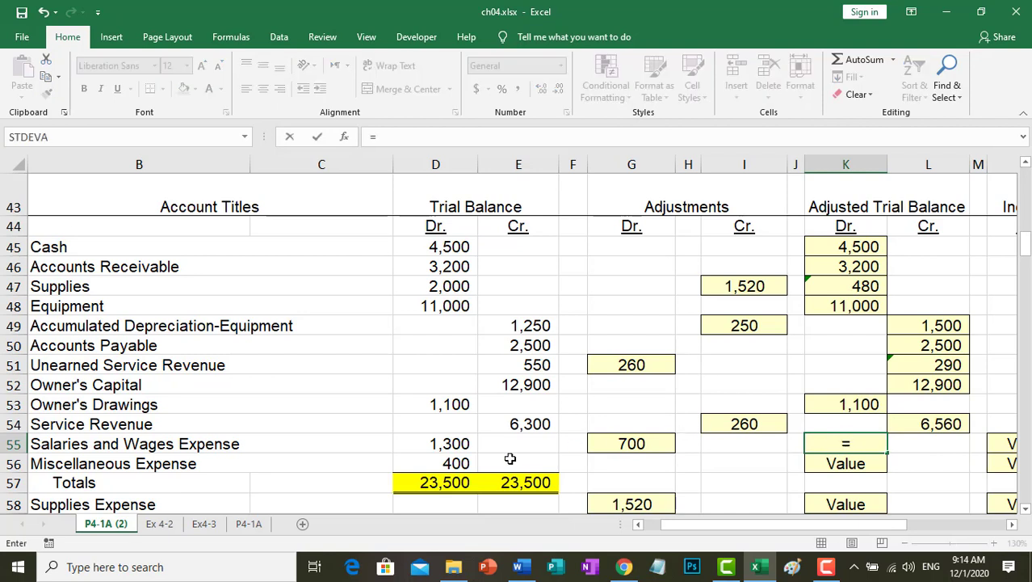
left_click(458, 443)
type("+")
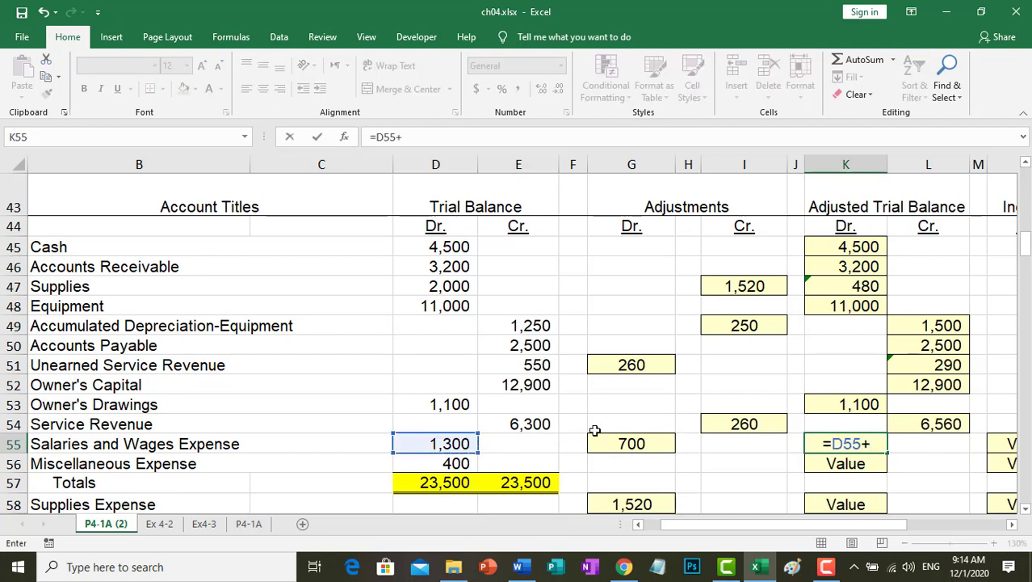
left_click(644, 444)
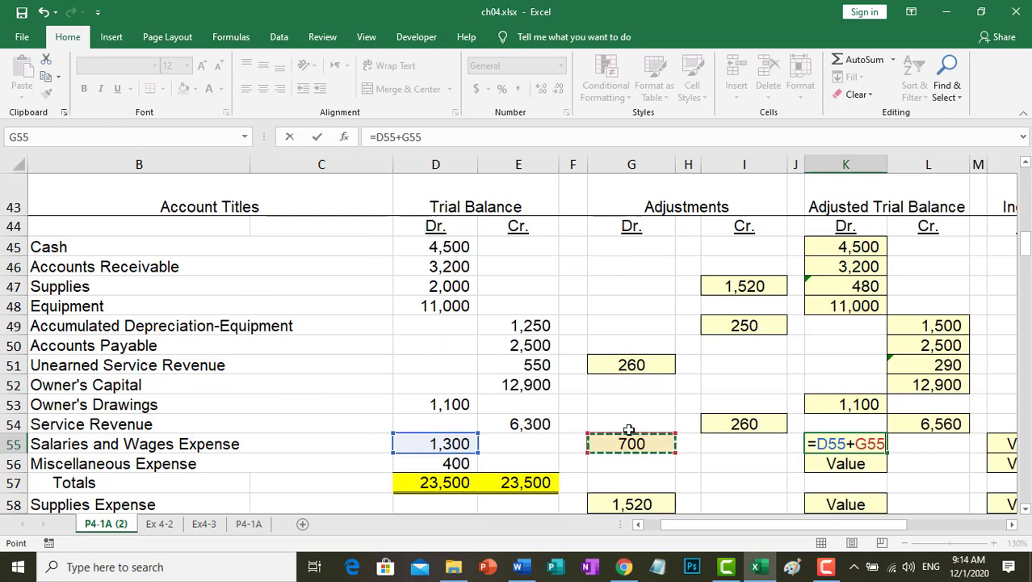
key("Return")
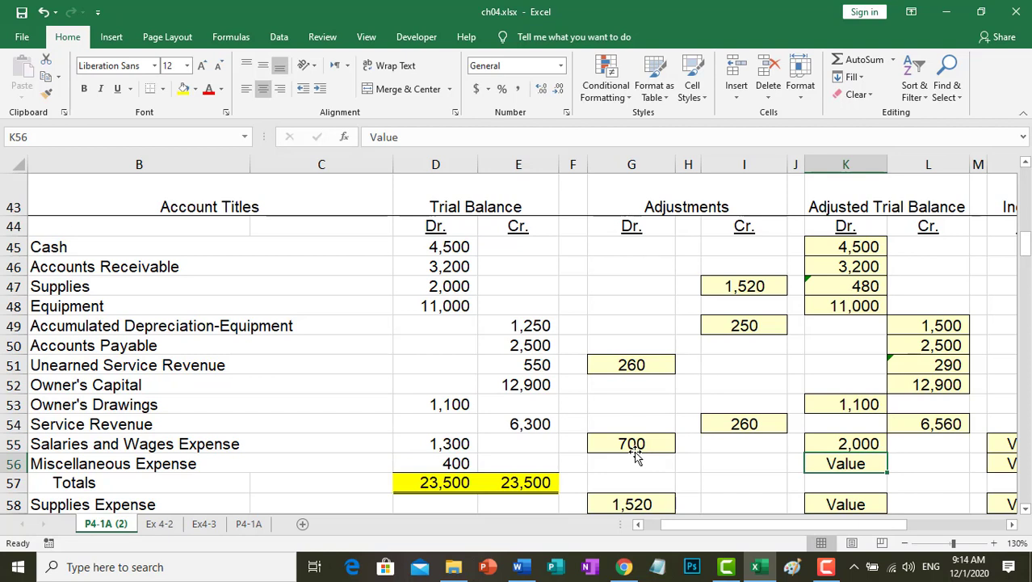
Step: Carry the Miscellaneous Expense debit into the adjusted trial balance, linking K56 to D56
type("=")
left_click(454, 463)
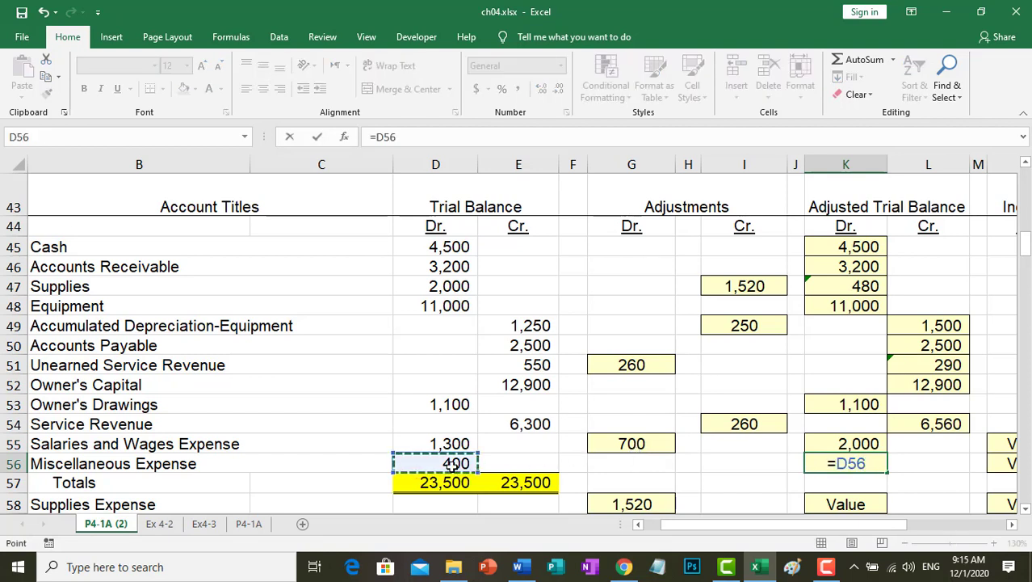
key("Return")
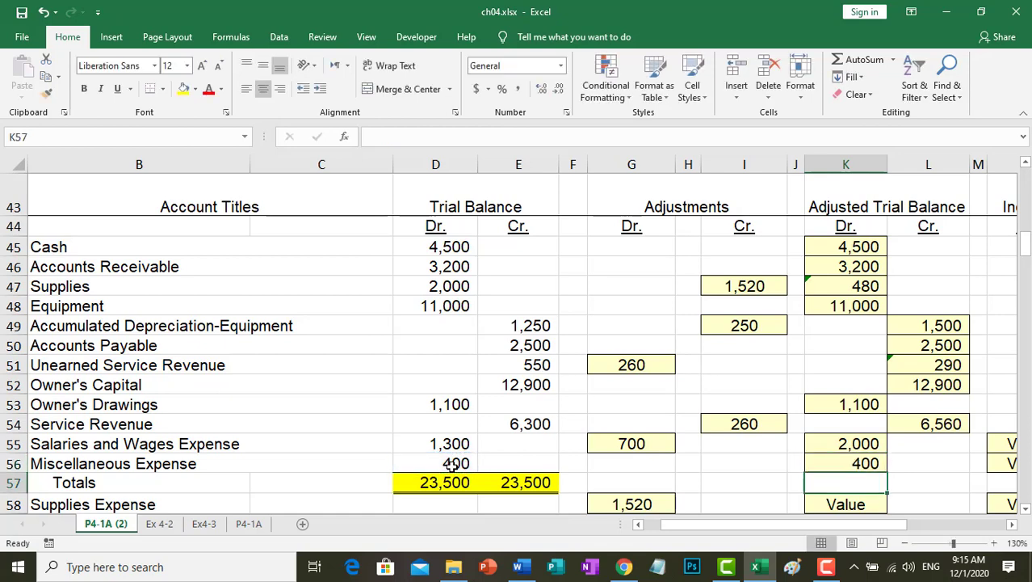
Step: Link the adjusted debits for Supplies Expense in K58 and Depreciation Expense in K59 to their adjustments in G58 and G59
scroll(493, 432, "down", 2)
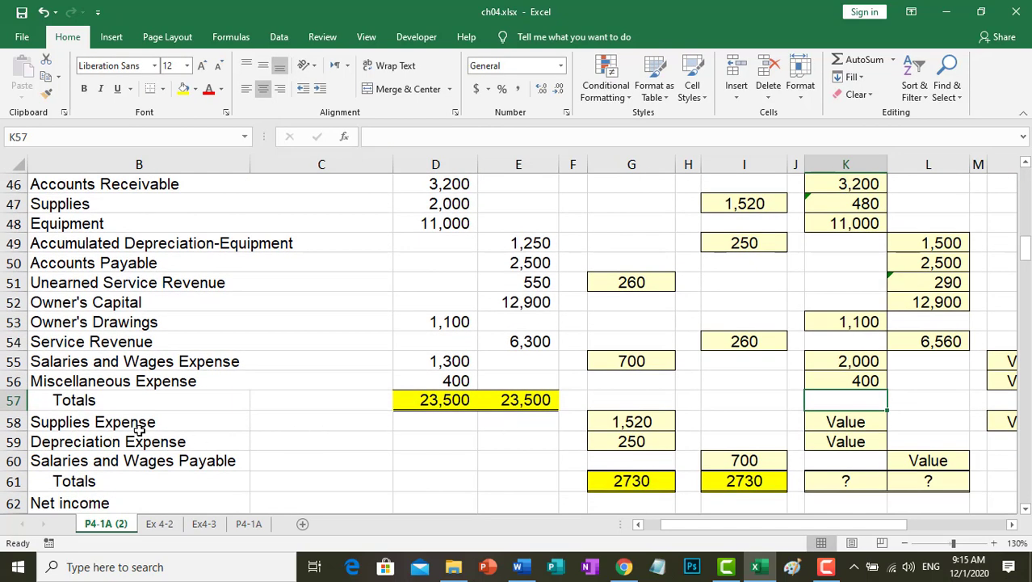
left_click(848, 421)
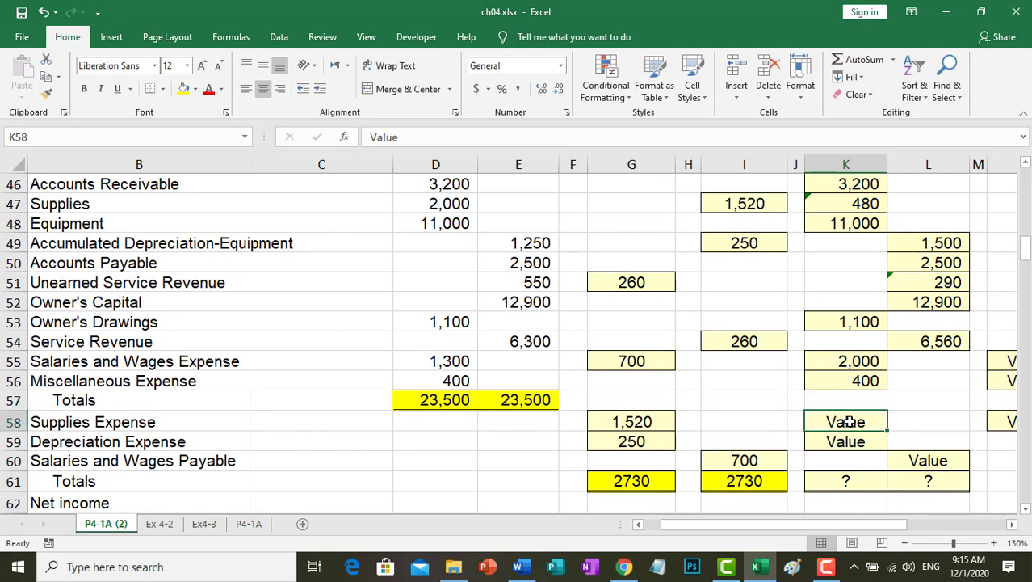
type("=")
left_click(670, 419)
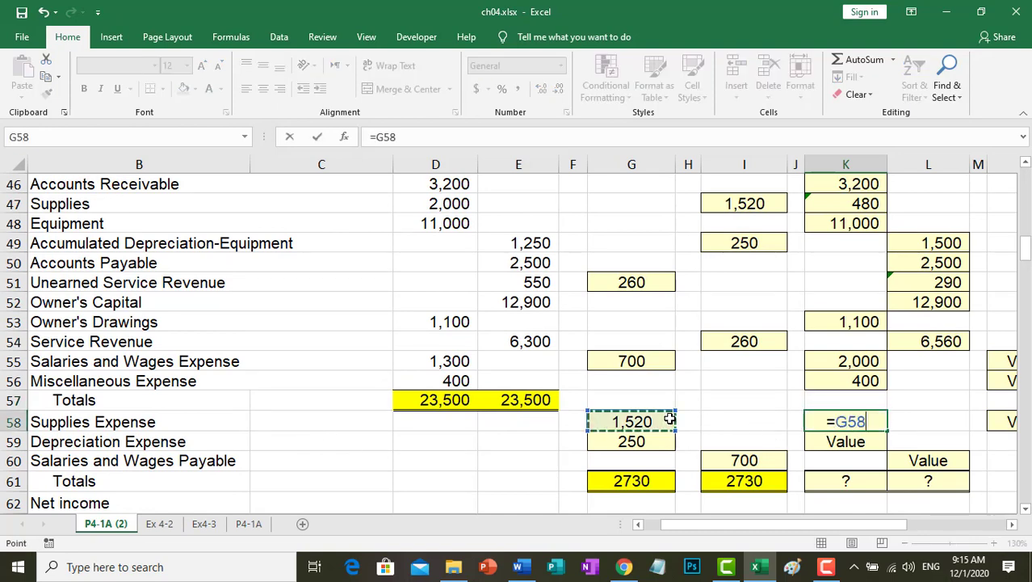
key("Return")
type("=")
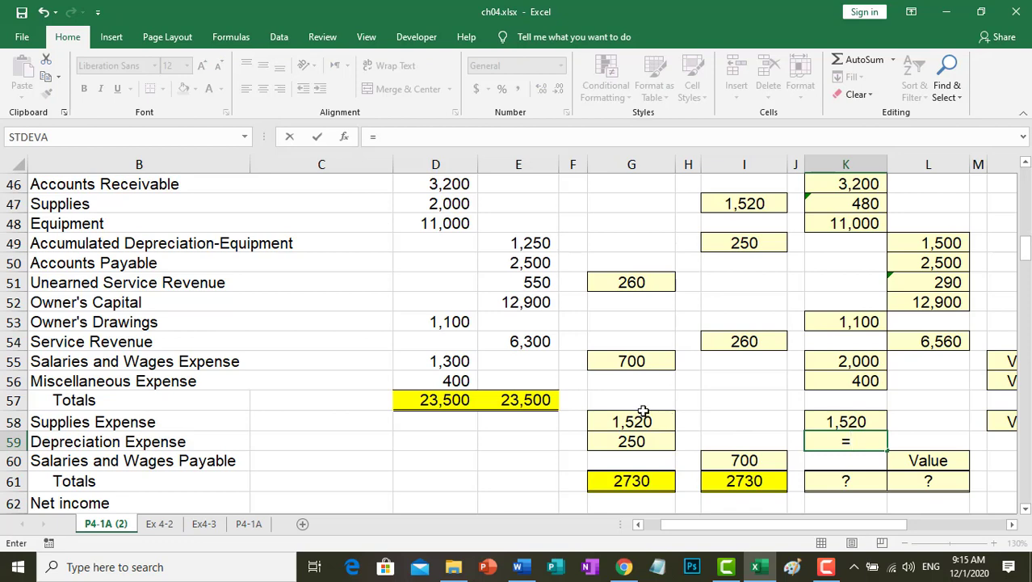
left_click(619, 442)
key("Return")
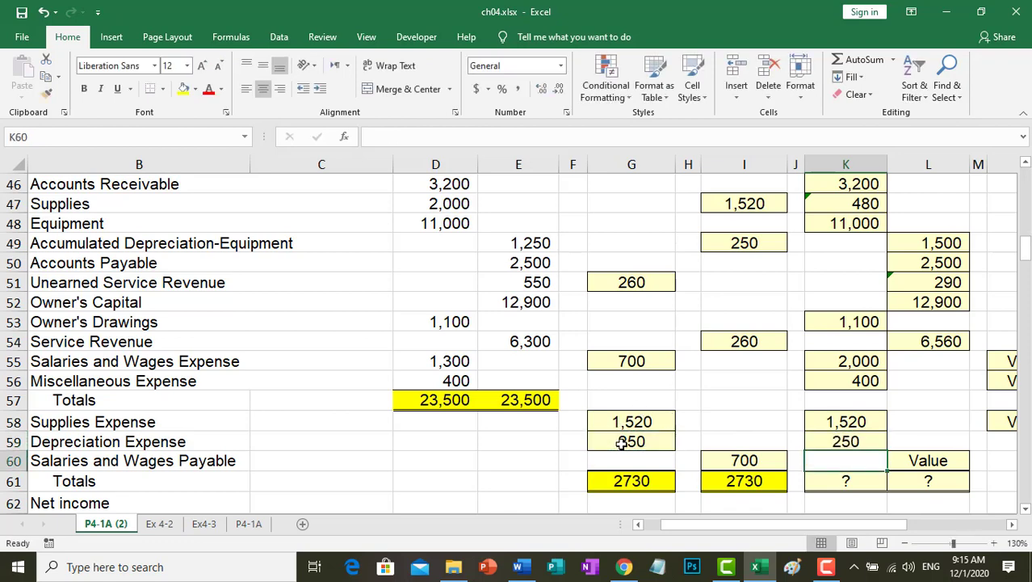
Step: Replace the placeholder for the Salaries and Wages Payable credit in L60 with a link to the adjustment in I60
left_click(953, 467)
key("Delete")
type("=")
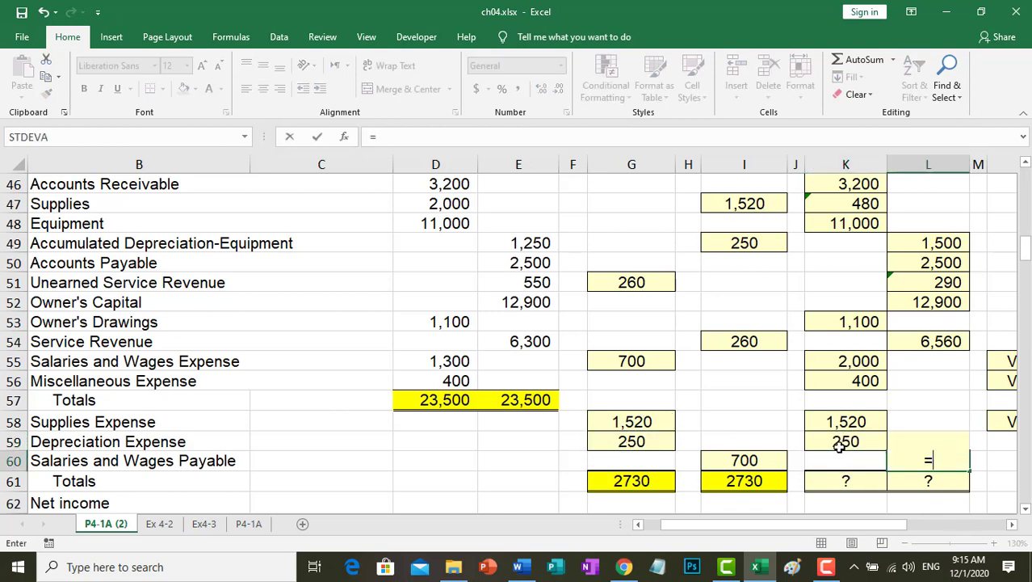
left_click(746, 458)
key("Return")
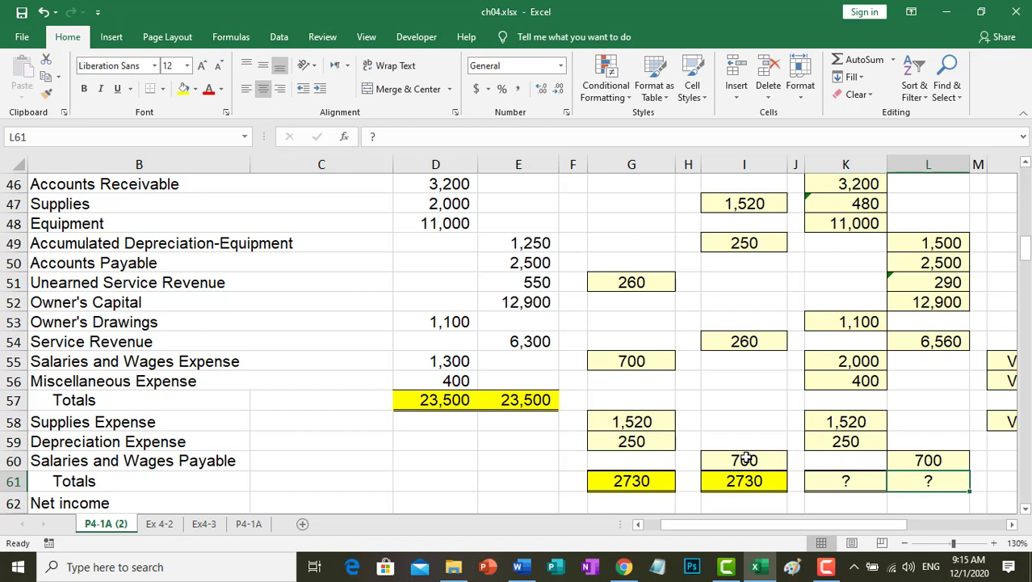
Step: Total the adjusted trial balance debits in K61 with =SUM(K45:K60)
left_click(830, 481)
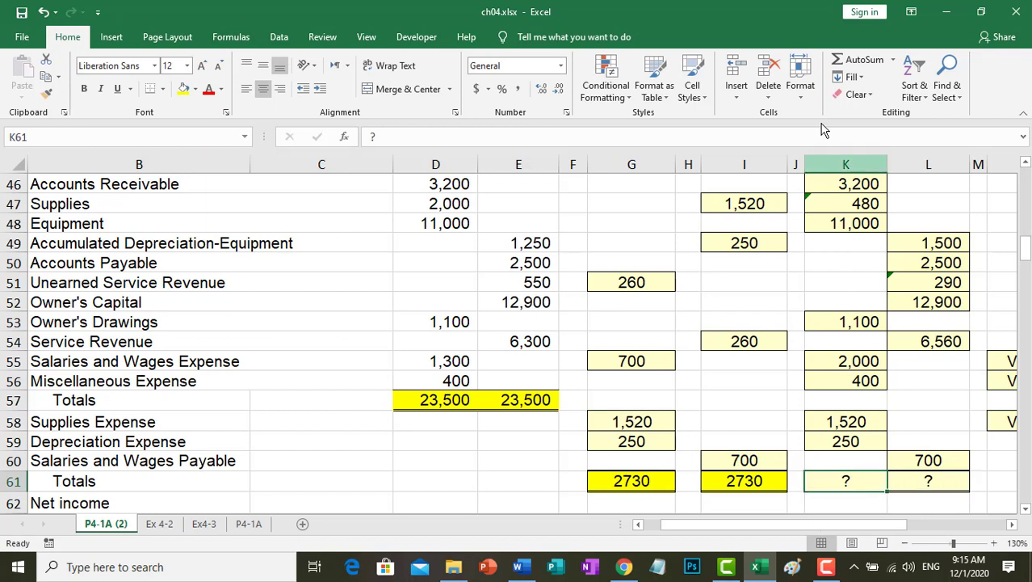
left_click(861, 60)
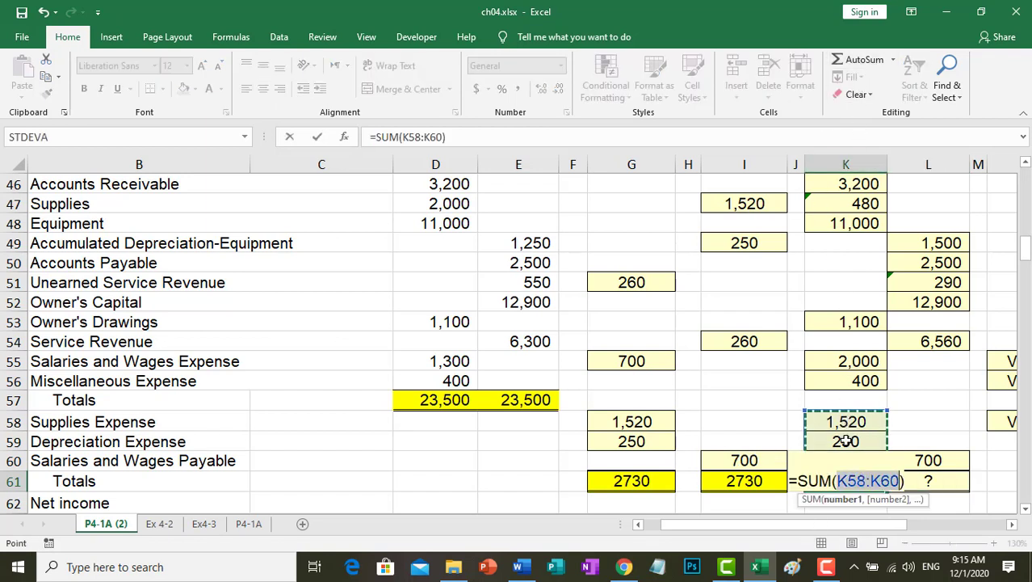
left_click_drag(846, 441, 840, 307)
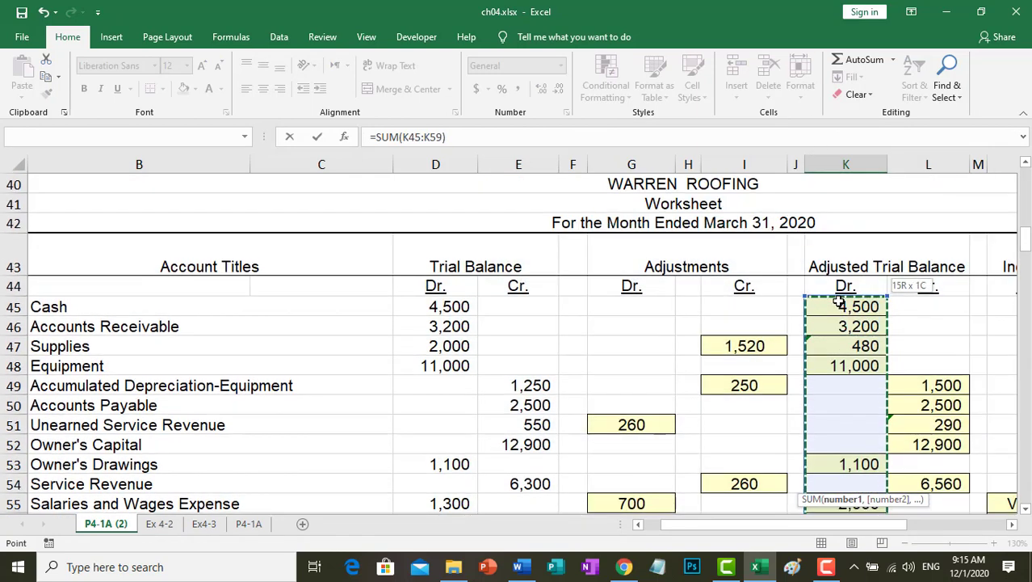
scroll(832, 404, "down", 5)
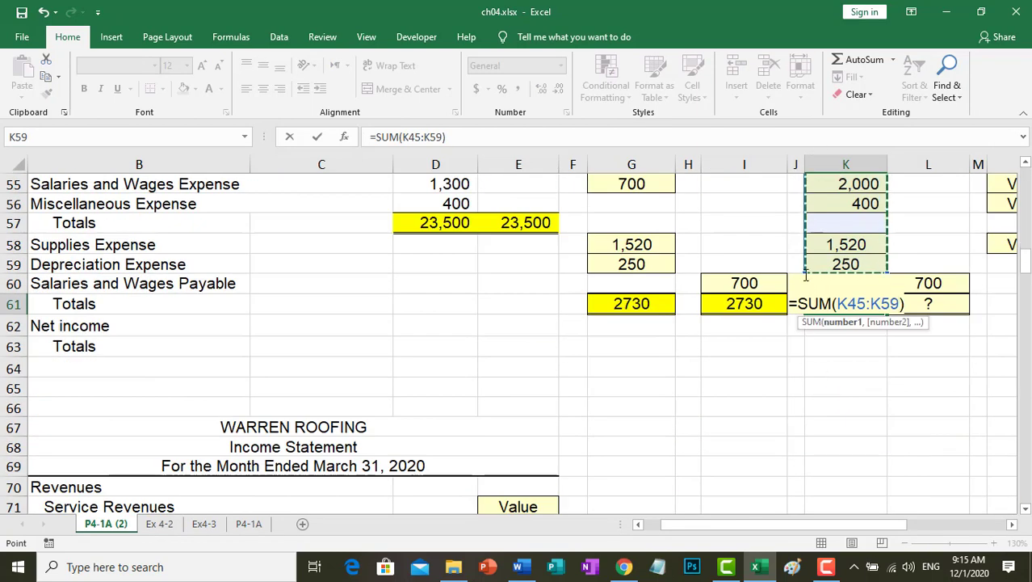
type(")")
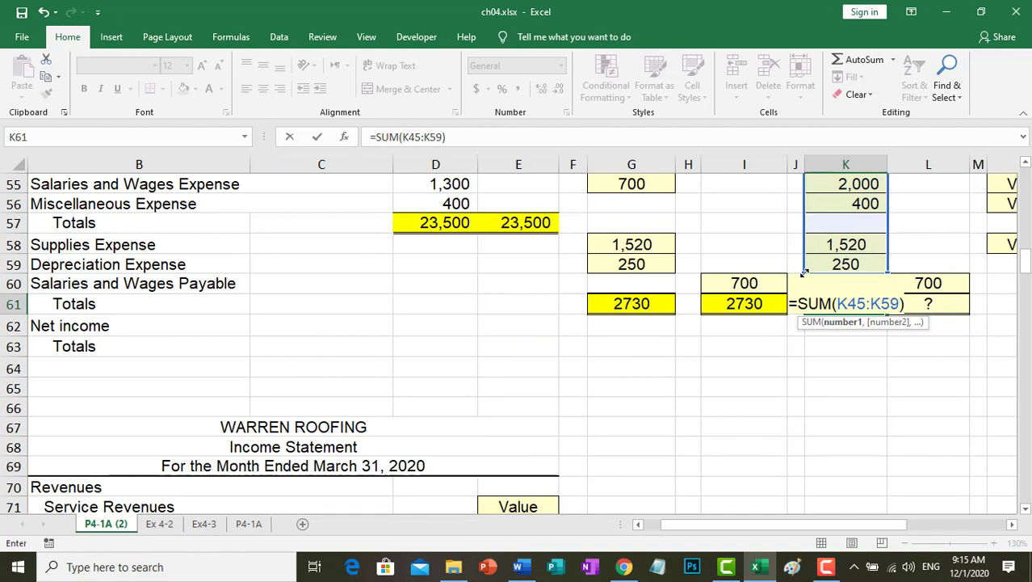
left_click_drag(805, 281, 806, 284)
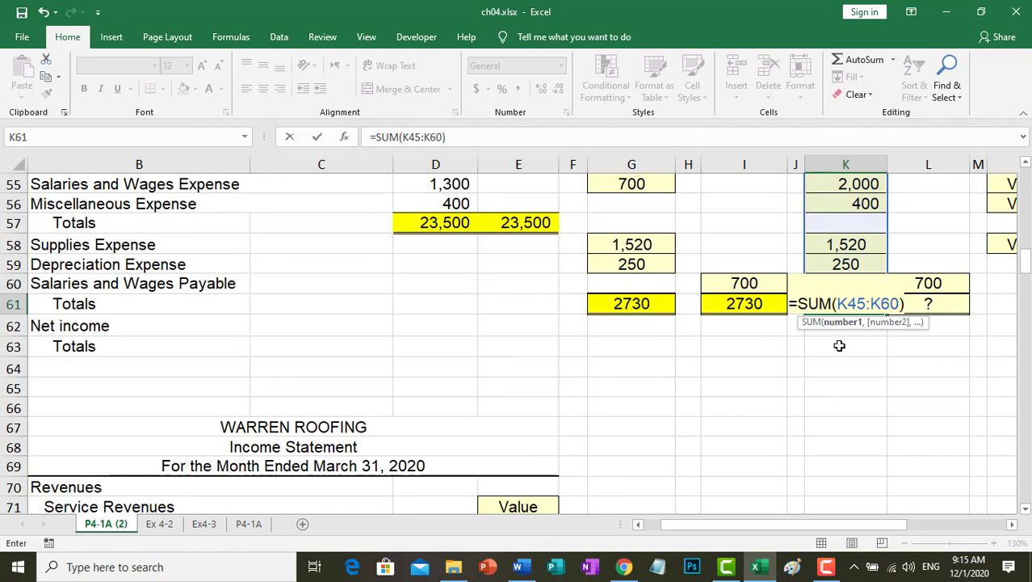
key("Return")
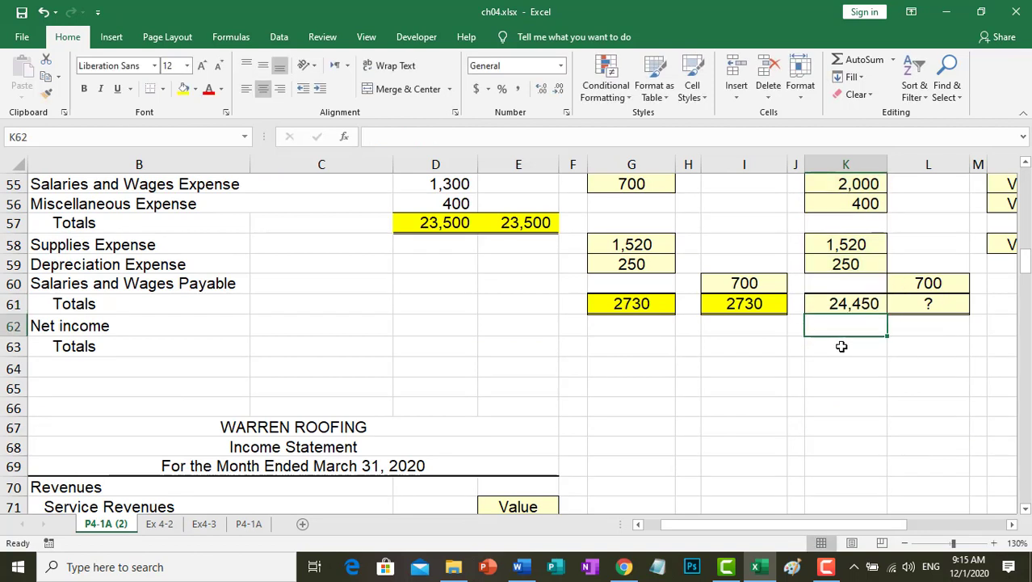
Step: Copy the debit total formula from K61 across to L61 and check that it sums the credits in L45:L60
left_click(854, 302)
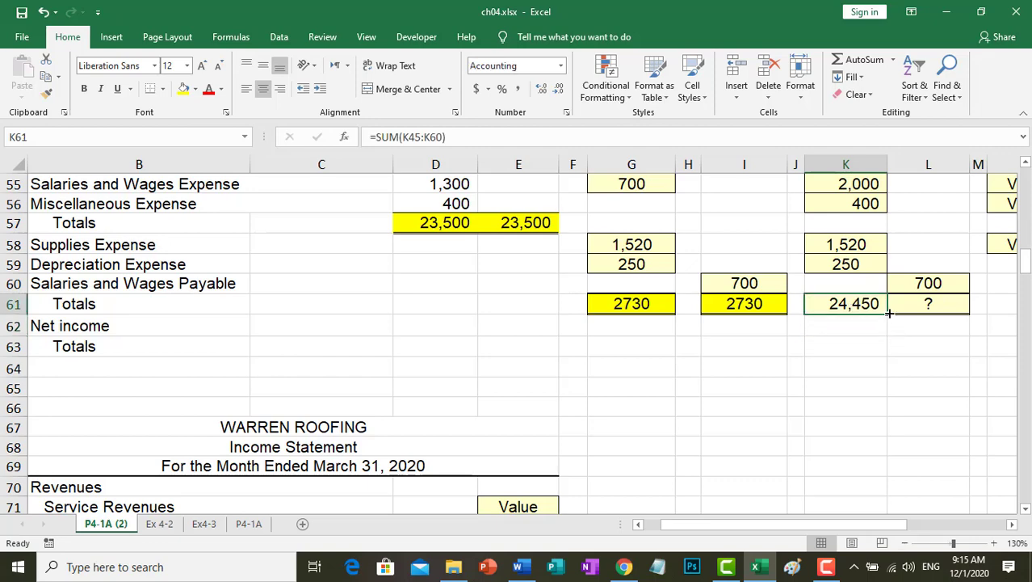
left_click_drag(888, 313, 942, 309)
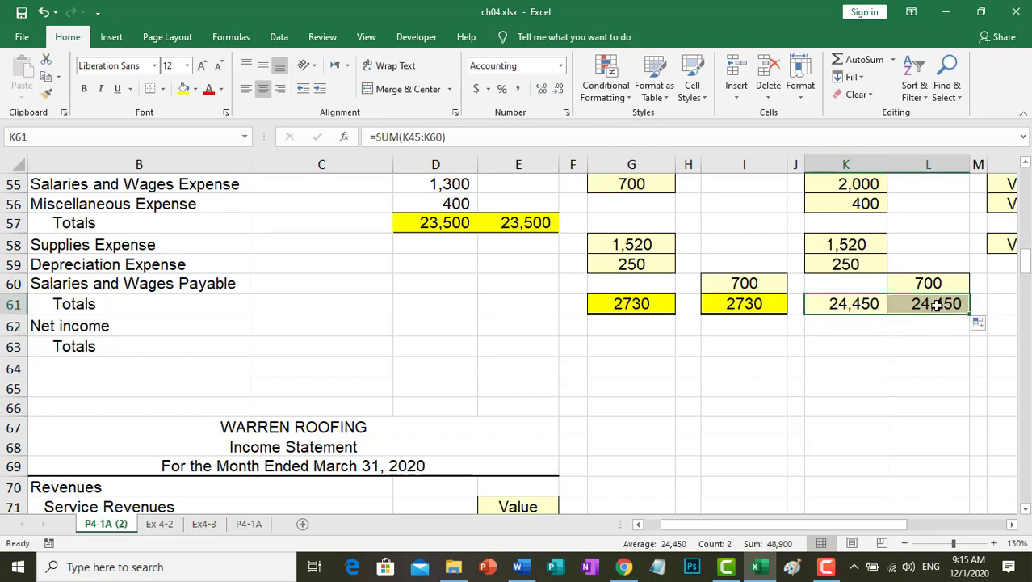
left_click(936, 303)
double_click(922, 302)
scroll(905, 396, "up", 3)
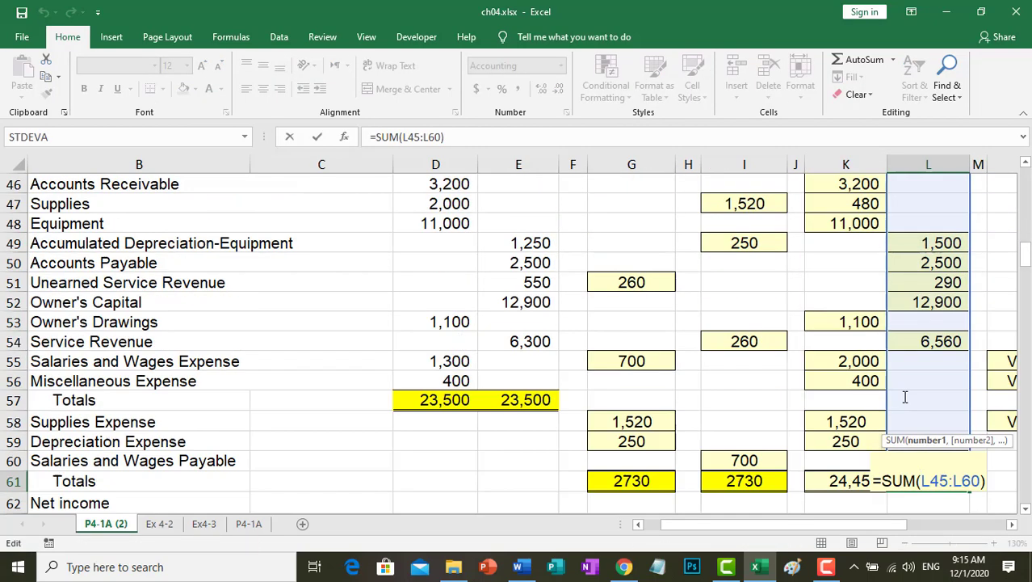
scroll(905, 397, "up", 2)
key("Return")
scroll(902, 395, "down", 2)
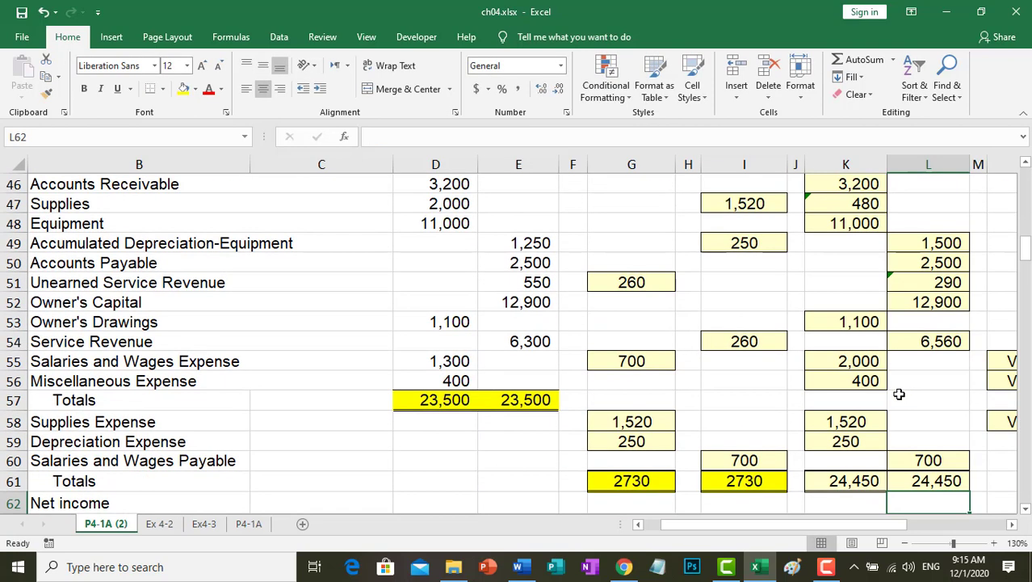
Step: Shade the adjusted trial balance totals in K61:L61 with a light orange fill
scroll(899, 396, "down", 2)
left_click_drag(926, 363, 855, 362)
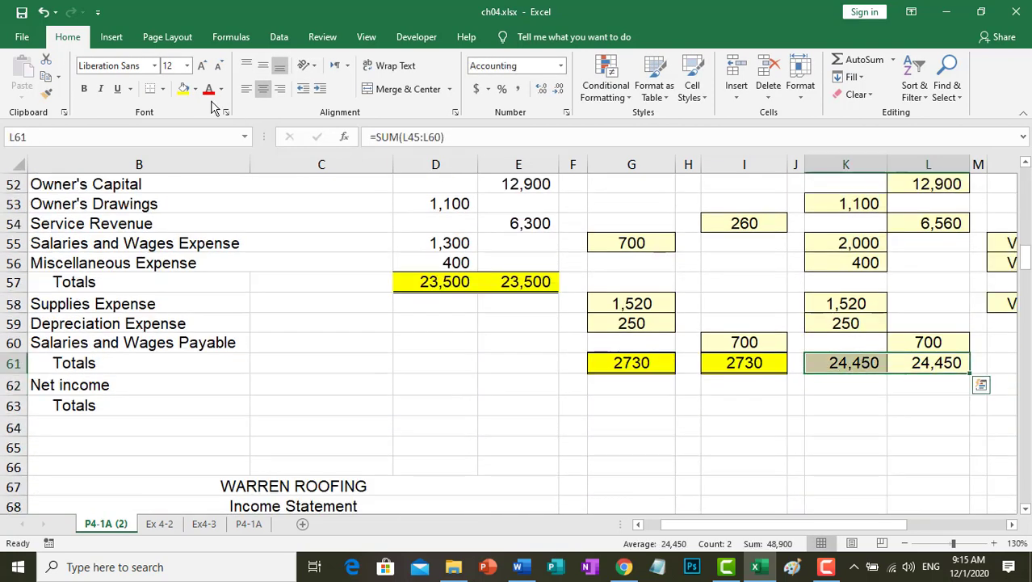
left_click(196, 88)
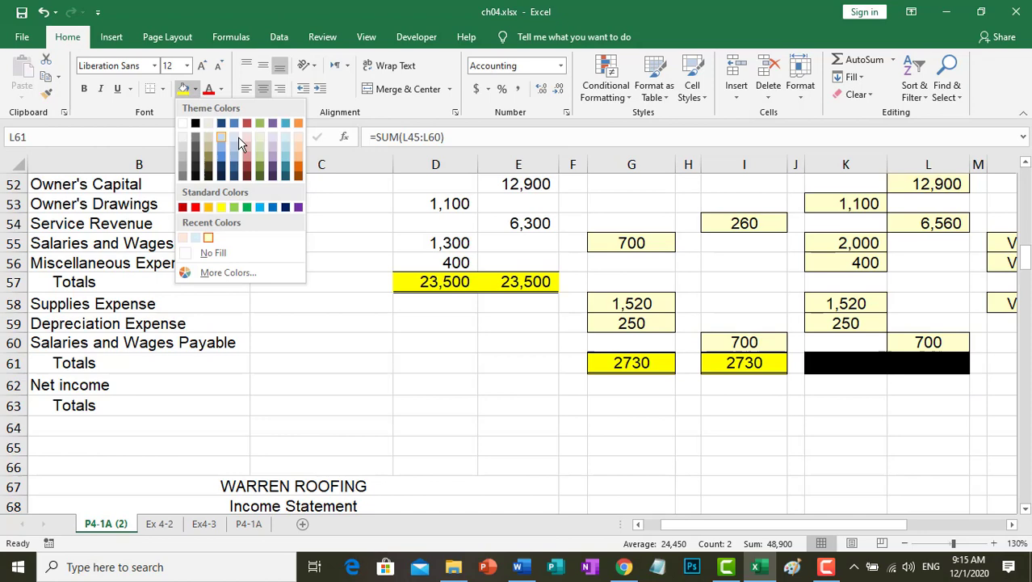
left_click(298, 159)
left_click(719, 418)
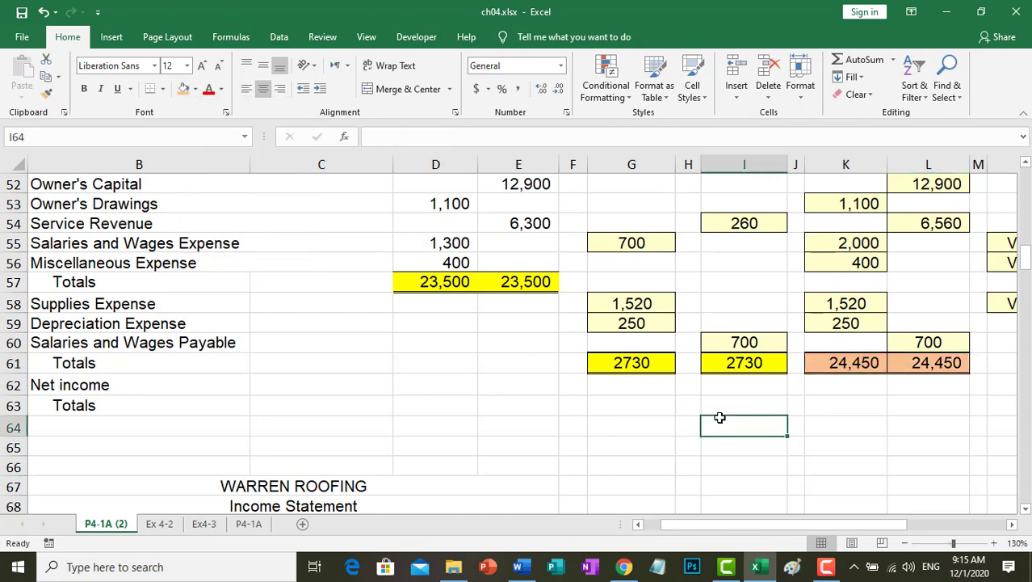
Step: Examine the unfilled worksheet columns N through R beyond the adjusted trial balance
key("Right")
key("Right")
key("Right")
key("Right")
key("Right")
key("Right")
key("Right")
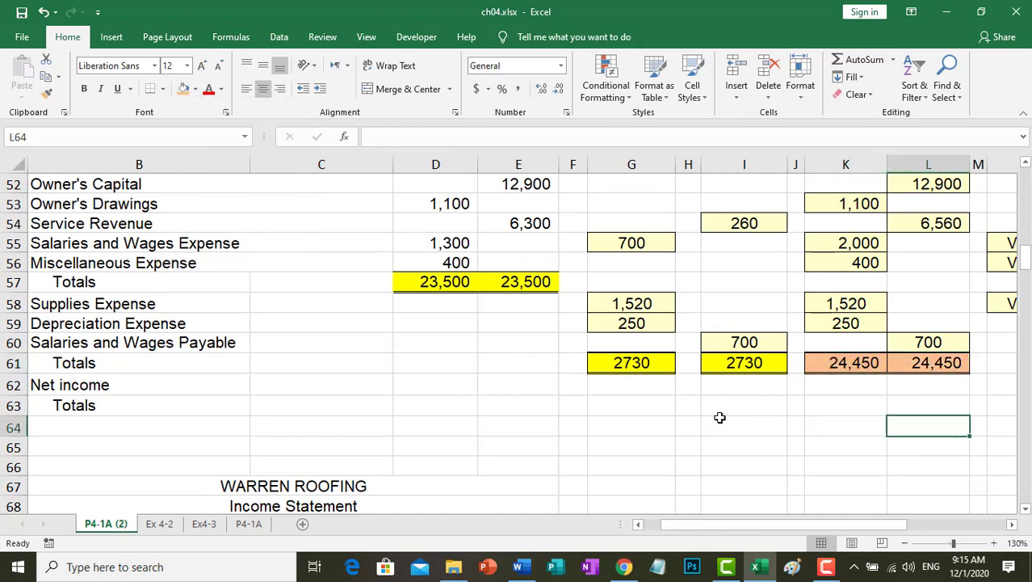
key("Right")
key("Right")
key("Right")
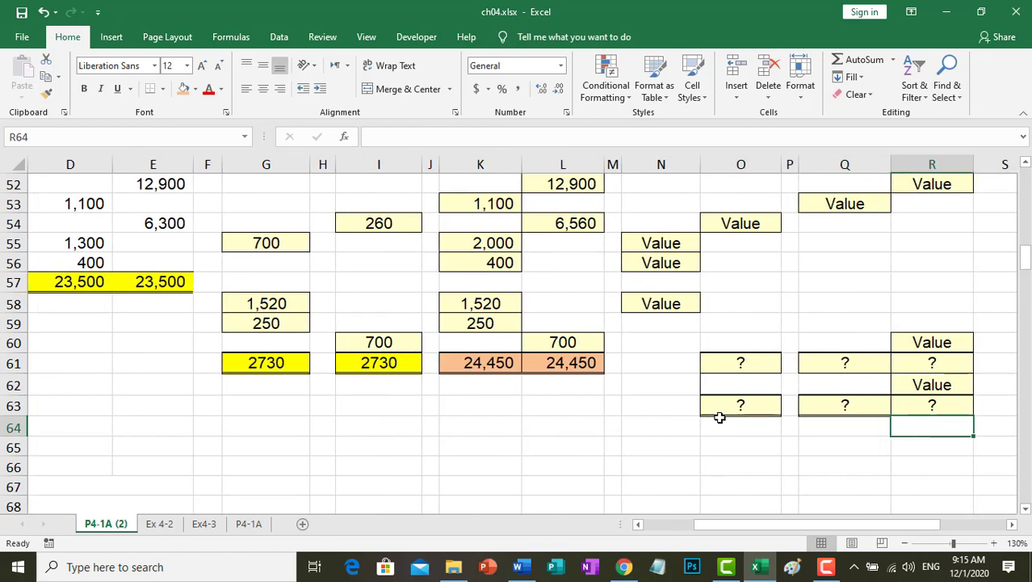
scroll(559, 431, "up", 4)
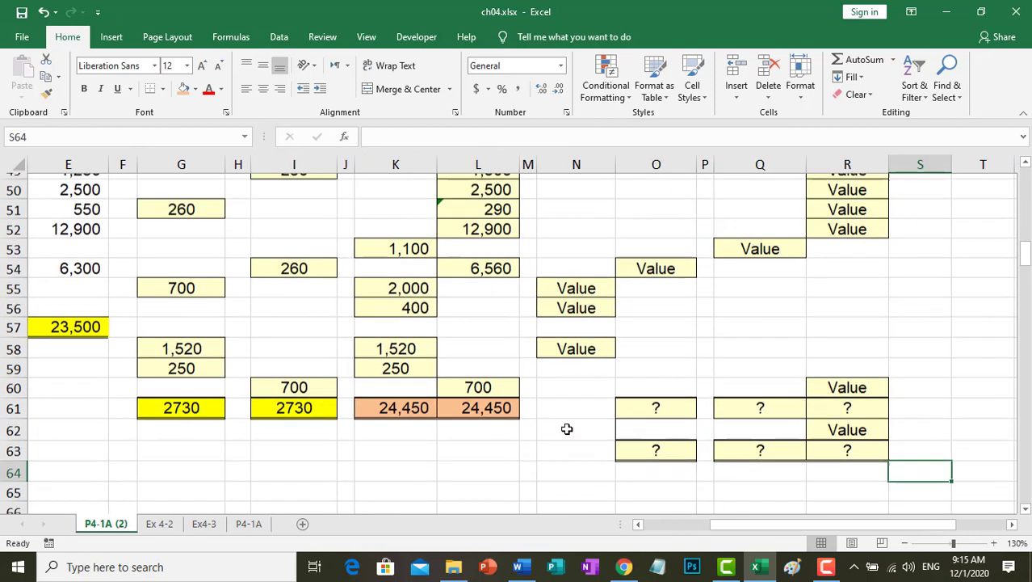
Step: Shade the merged Adjusted Trial Balance heading in K43 with the same light orange fill as its totals
scroll(559, 431, "up", 1)
left_click(473, 264)
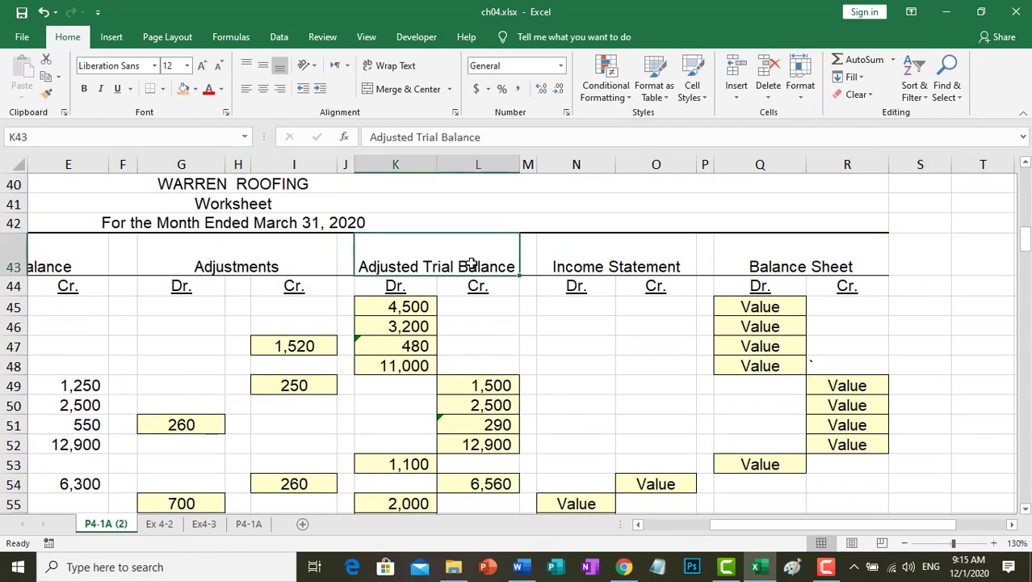
left_click(182, 90)
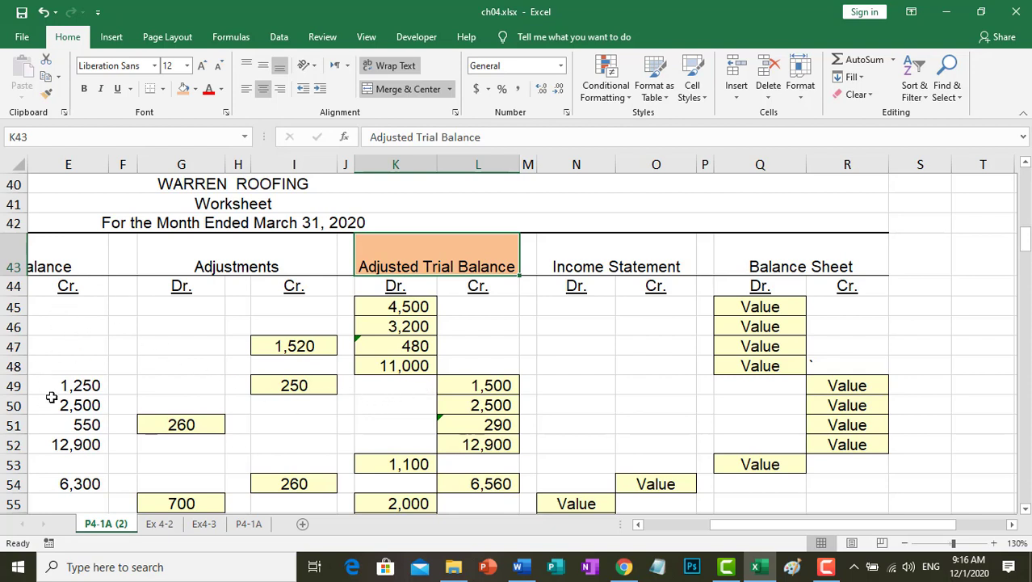
Step: Examine the worksheet's full layout, from the account titles across to the balance sheet columns
left_click(905, 545)
left_click(905, 545)
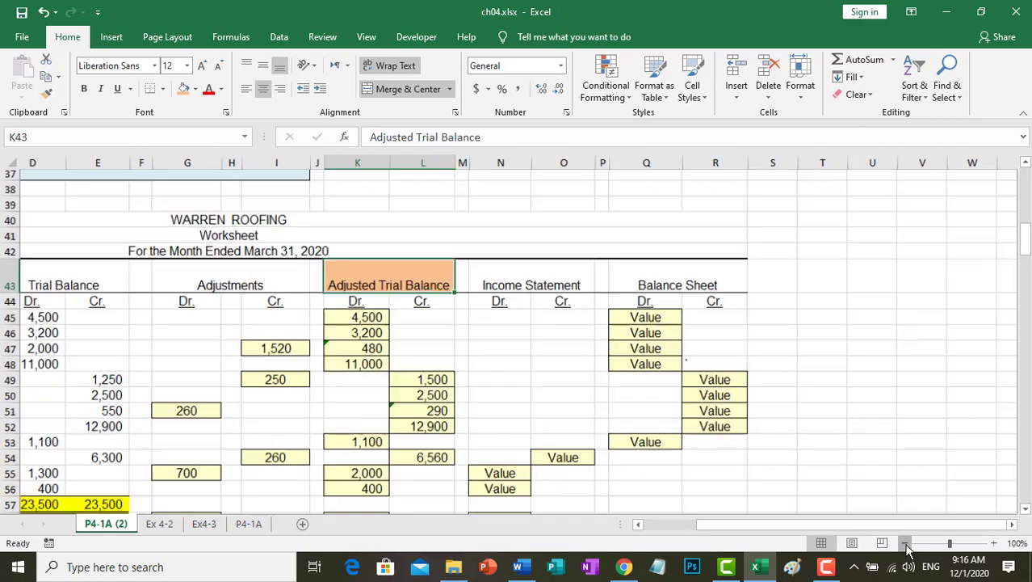
left_click(906, 545)
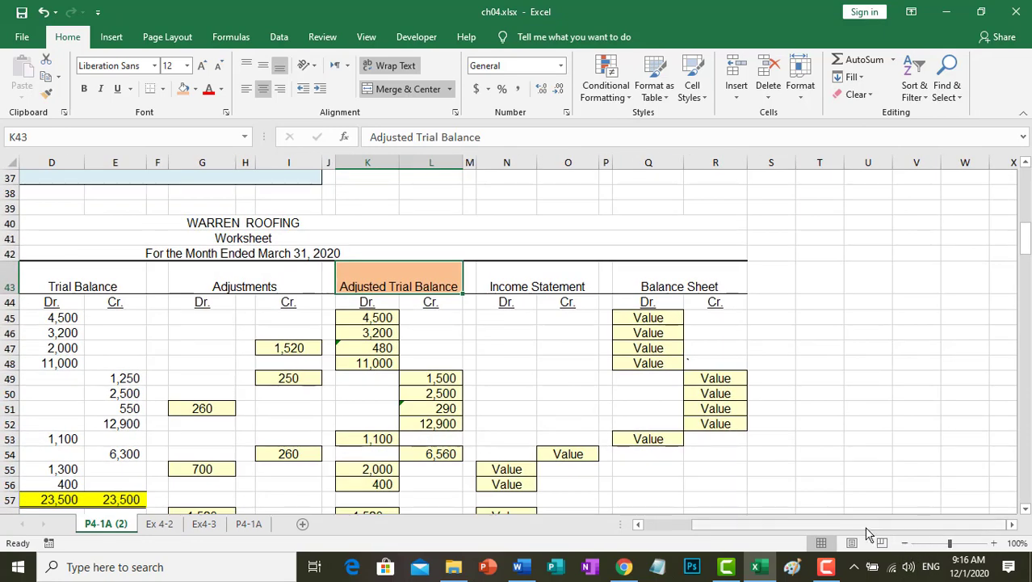
left_click_drag(861, 525, 888, 543)
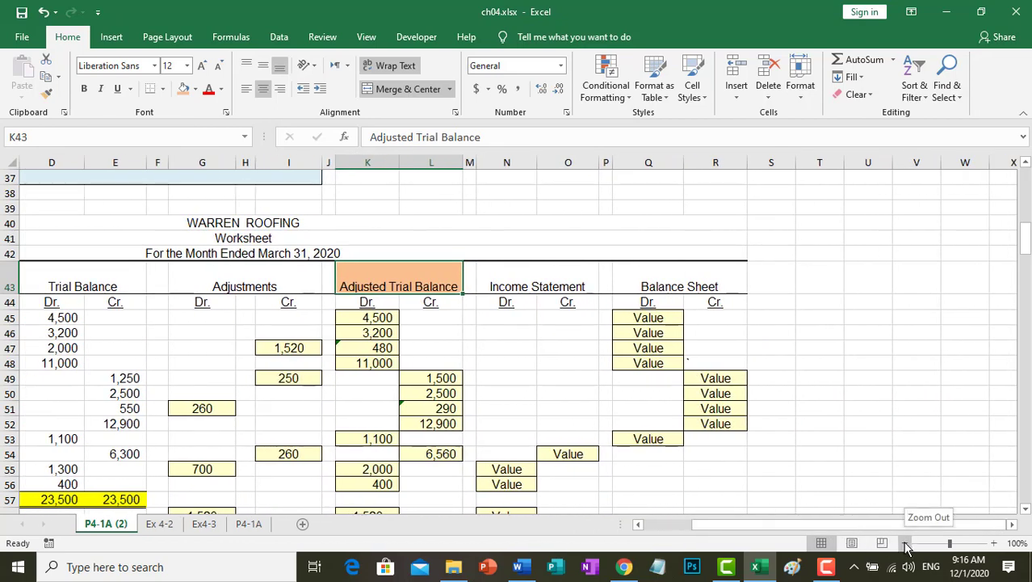
left_click(906, 544)
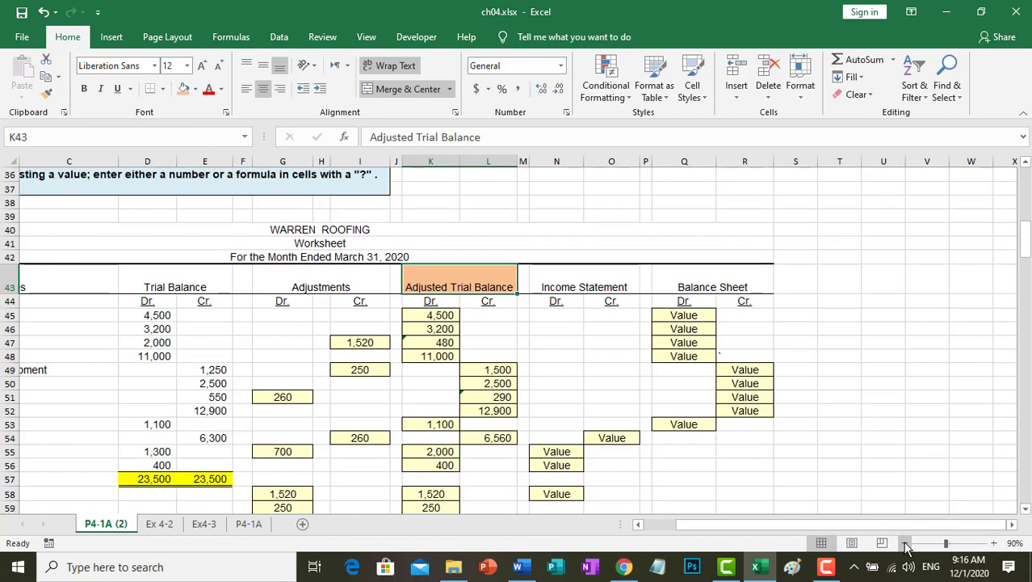
left_click(905, 545)
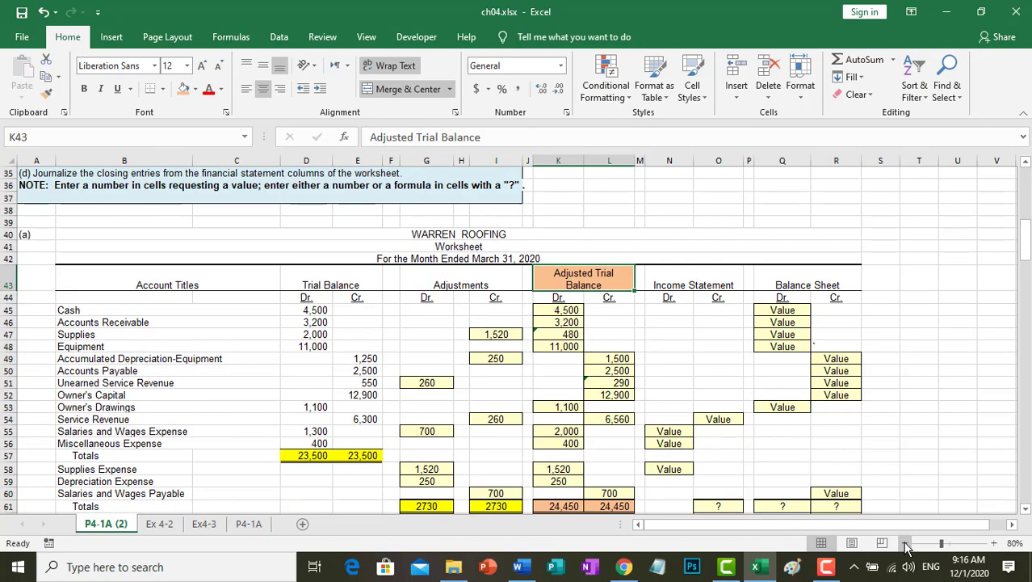
left_click(993, 544)
left_click(993, 545)
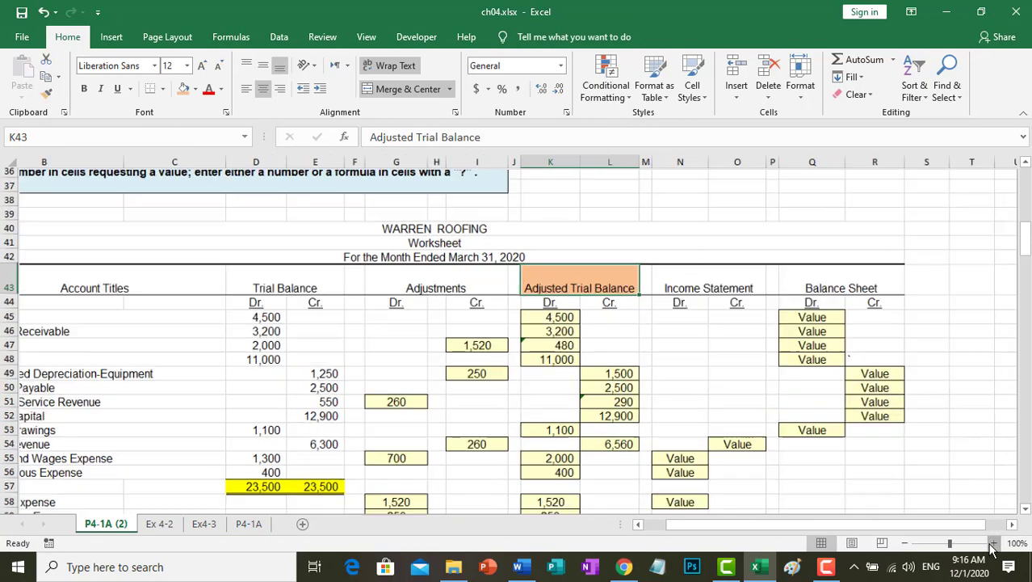
left_click(993, 544)
left_click(992, 544)
left_click(993, 544)
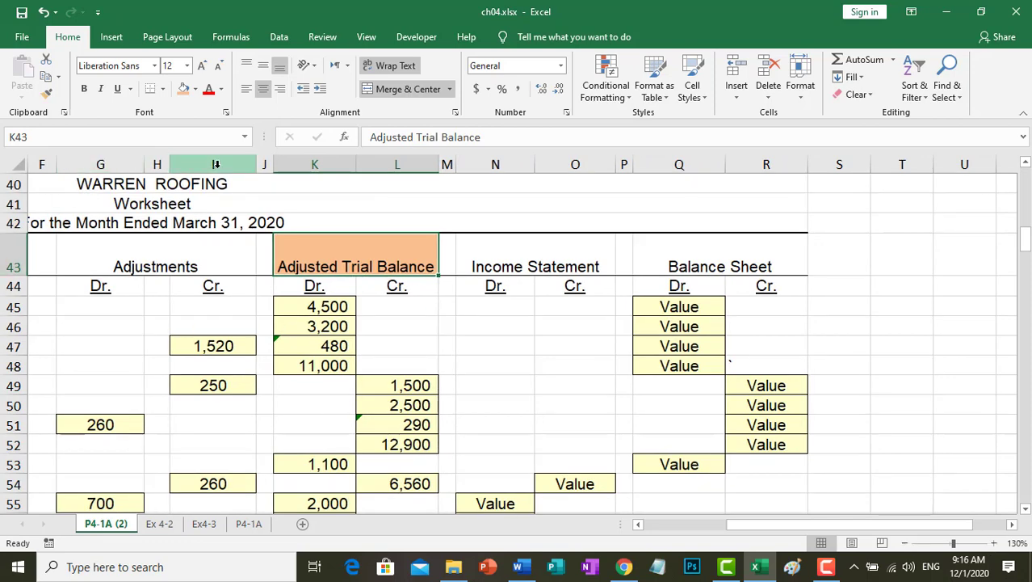
Step: Hide columns D through J so the account titles sit beside the adjusted trial balance
left_click_drag(216, 164, 516, 170)
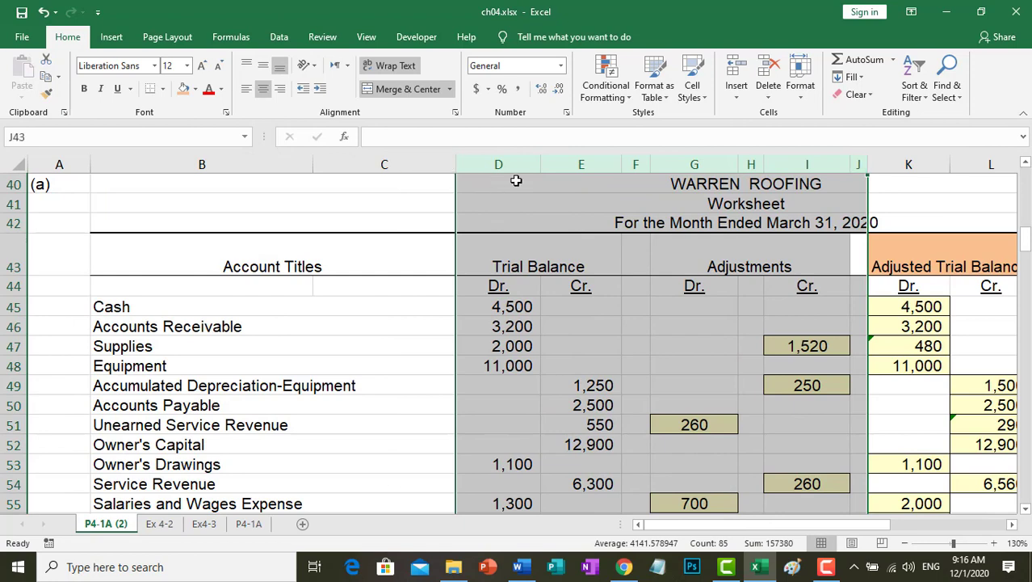
right_click(514, 164)
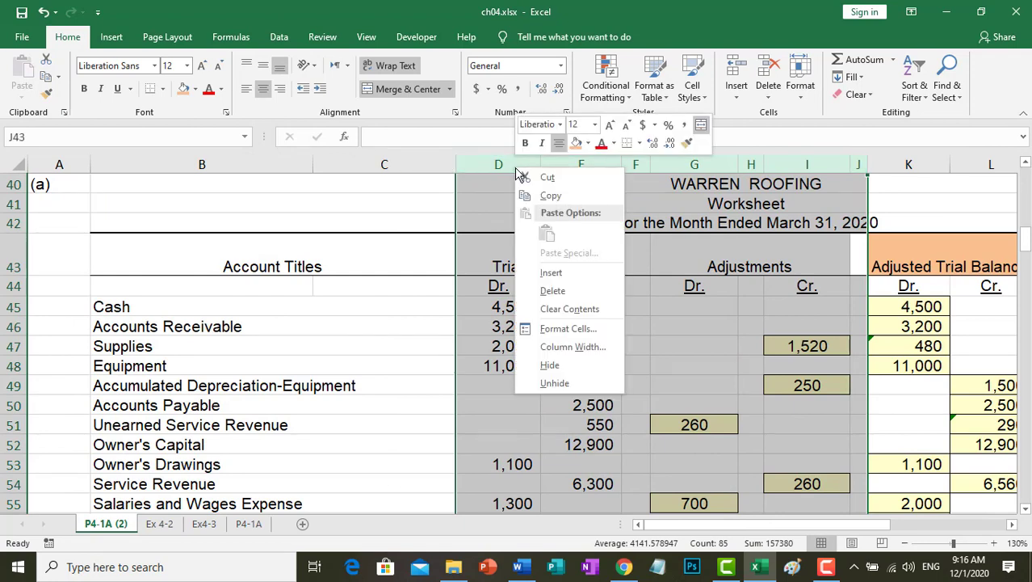
left_click(565, 366)
left_click(667, 385)
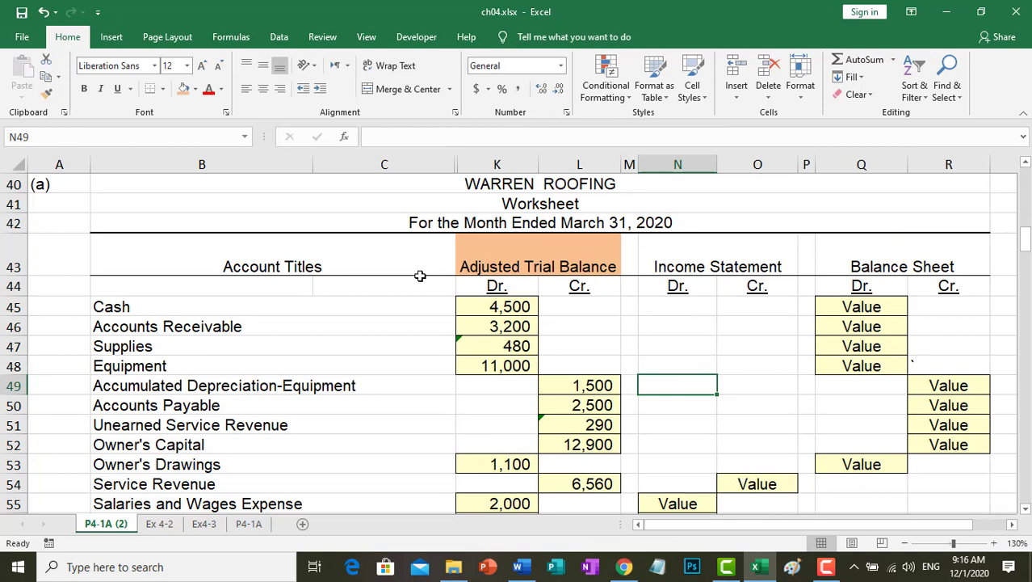
Step: Carry Cash and Accounts Receivable to the balance sheet debits by entering =K45 in Q45 and =K46 in Q46
left_click(859, 306)
type("=")
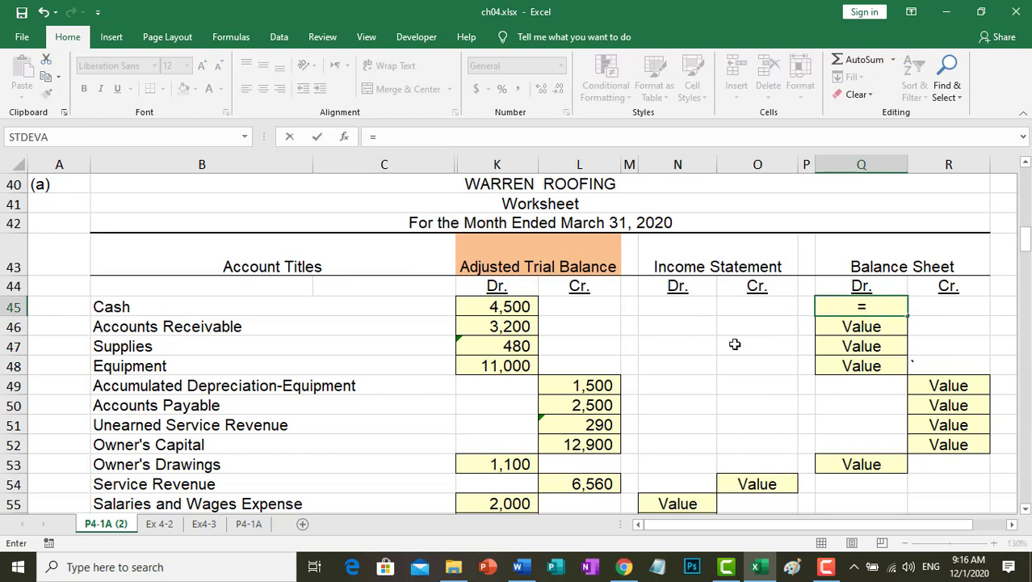
left_click(501, 313)
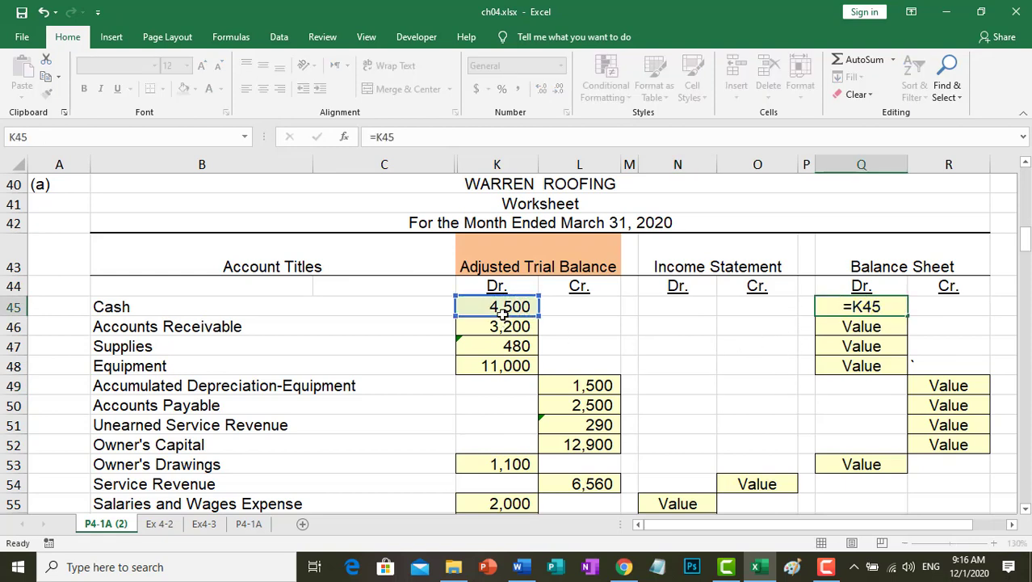
key("Return")
type("=")
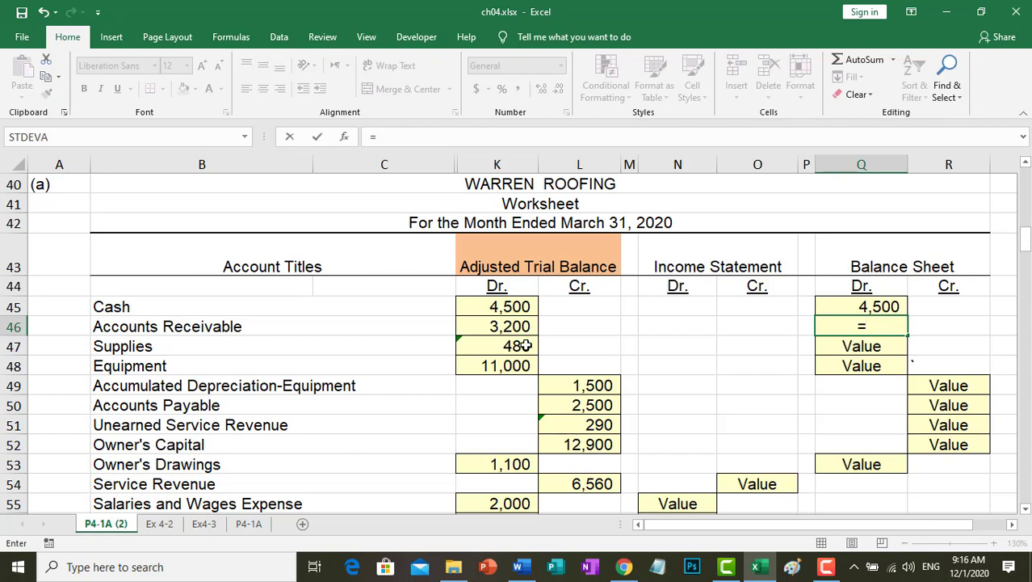
left_click(521, 327)
key("Return")
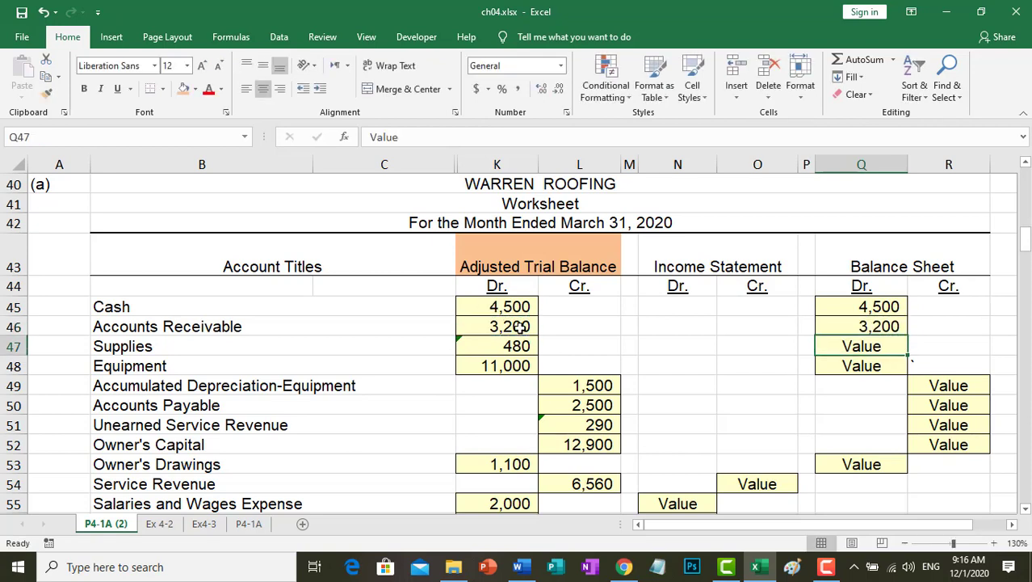
Step: Carry Supplies and Equipment to the balance sheet debits by entering =K47 in Q47 and =K48 in Q48
type("=")
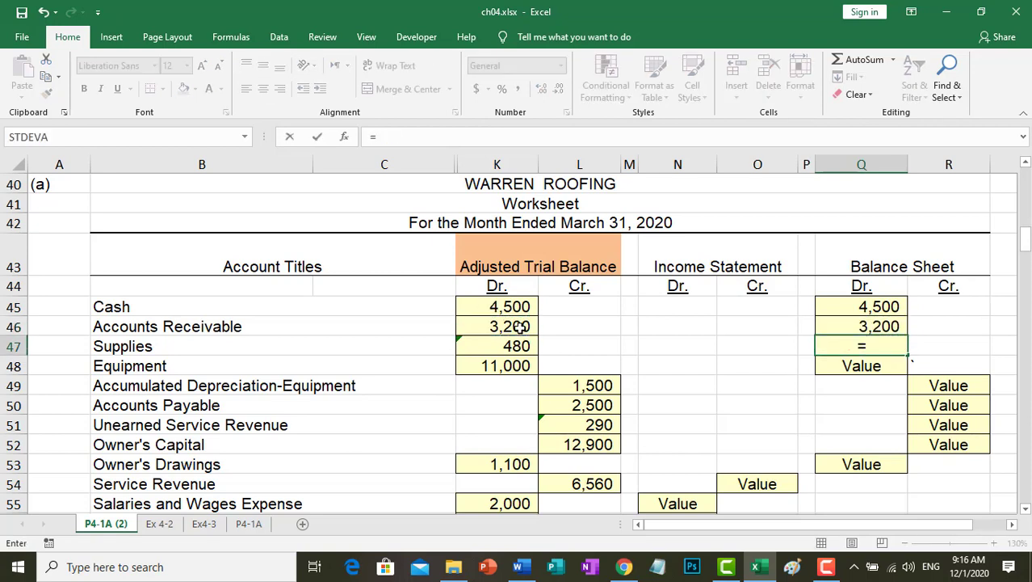
left_click(509, 346)
key("Return")
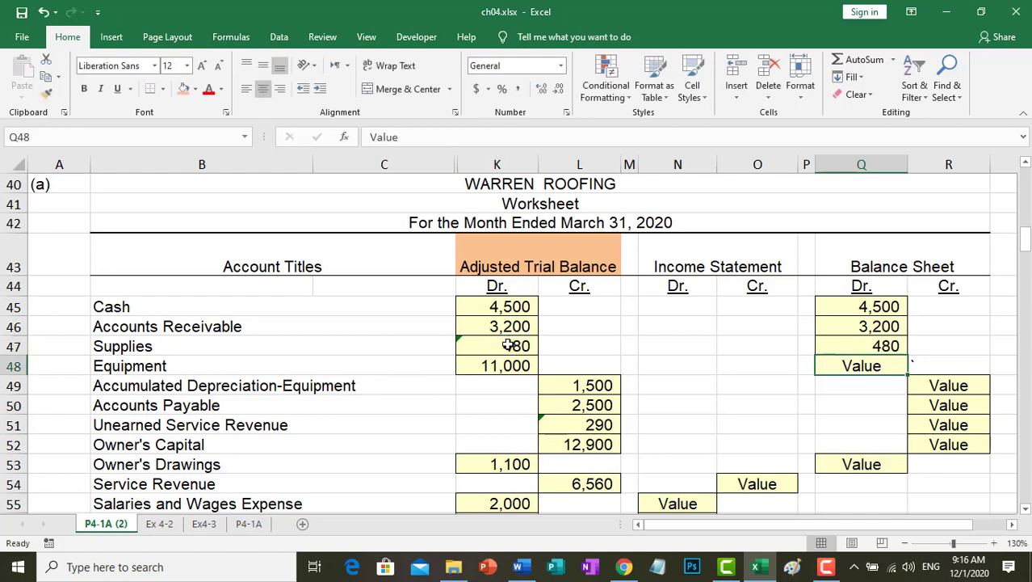
type("=")
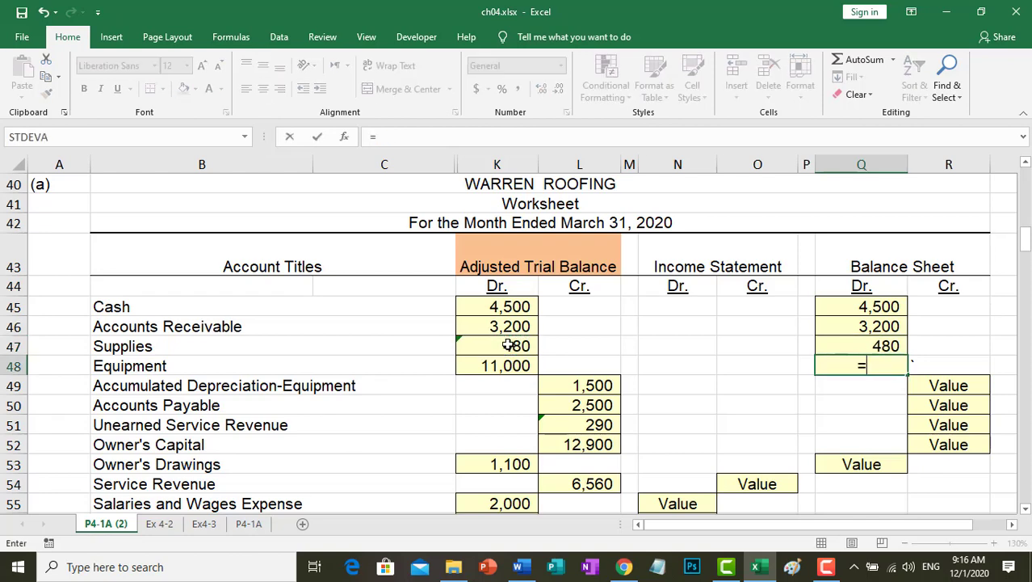
left_click(483, 364)
key("Return")
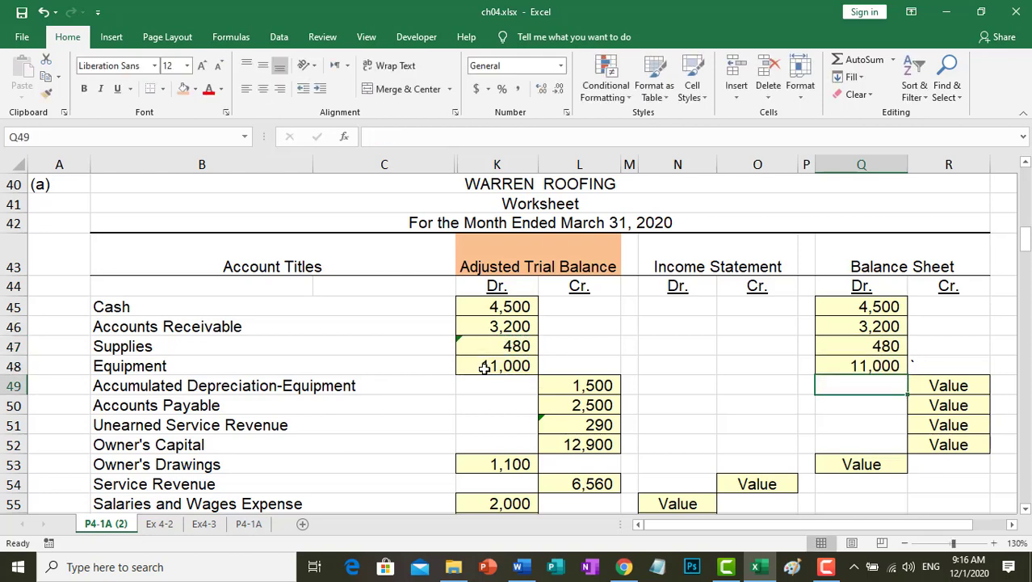
Step: Link the balance sheet credits for Accumulated Depreciation-Equipment and Accounts Payable with =L49 in R49 and =L50 in R50
left_click(950, 385)
type("=")
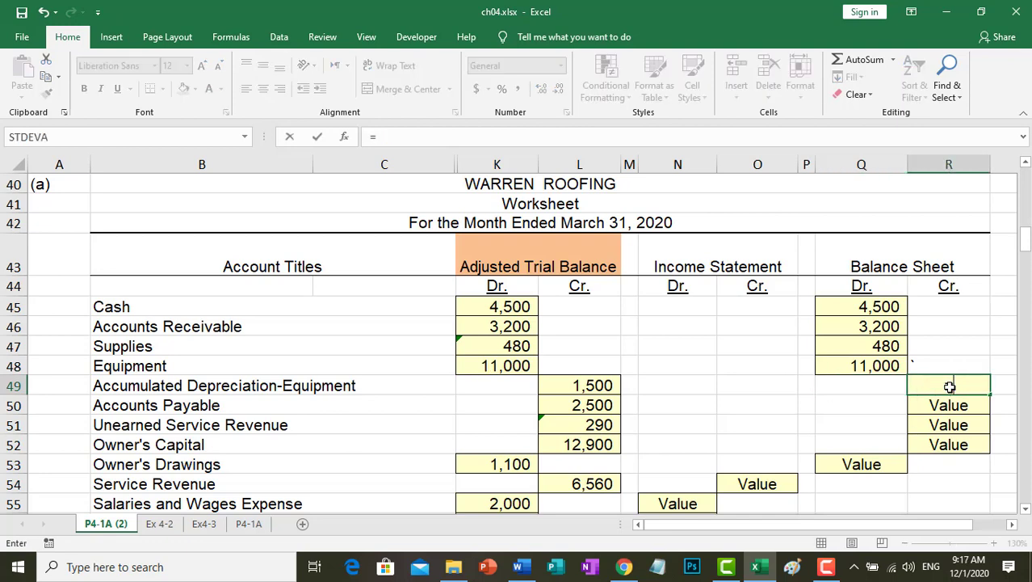
left_click(595, 385)
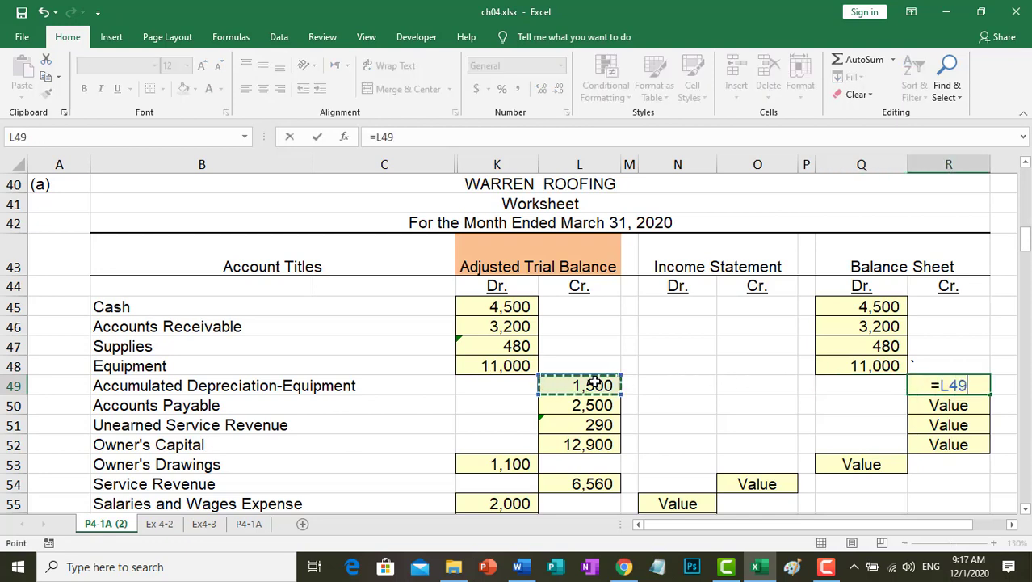
key("Return")
type("=")
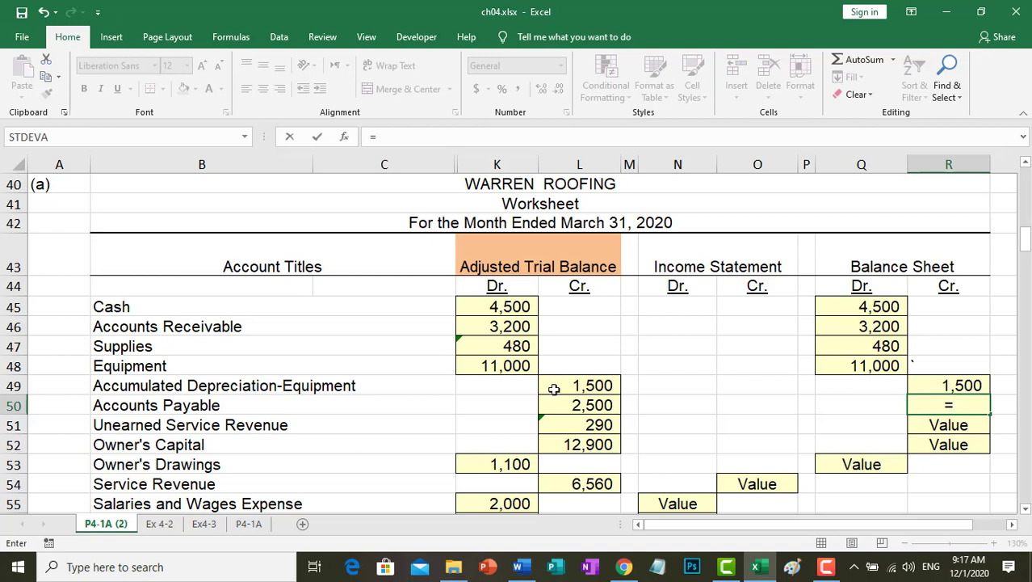
left_click(579, 404)
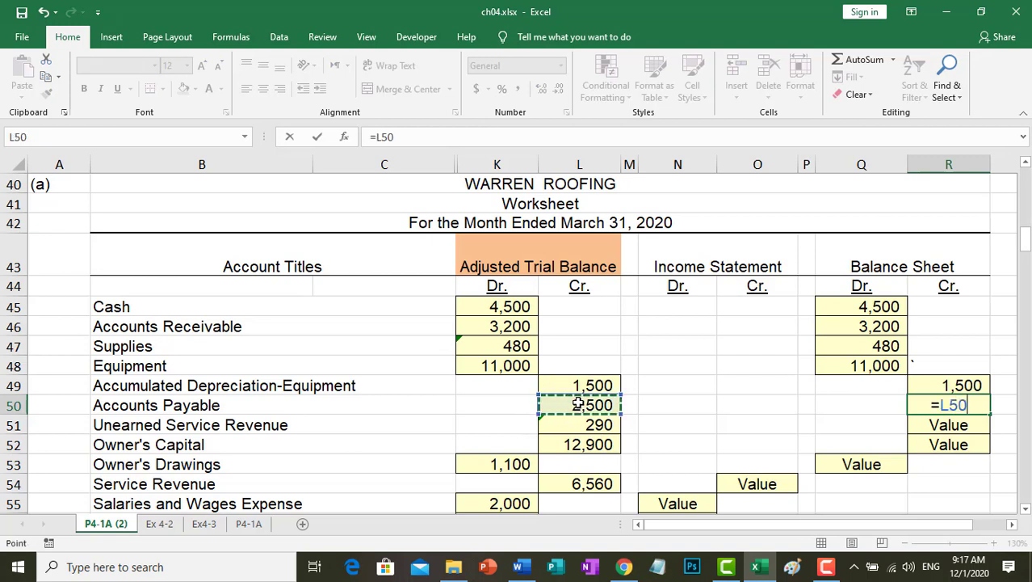
key("Return")
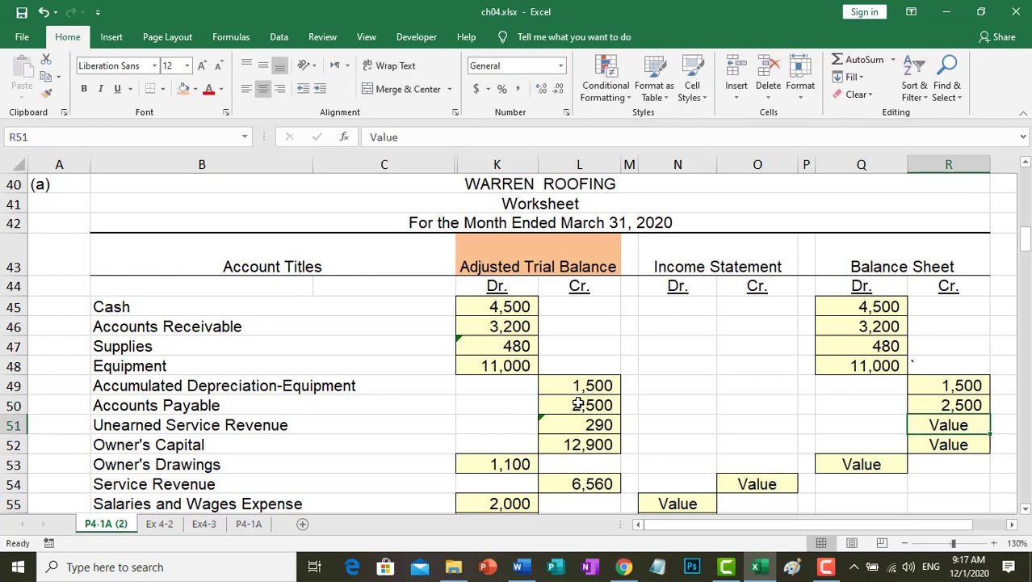
Step: Link the balance sheet credits for Unearned Service Revenue and Owner's Capital with =L51 in R51 and =L52 in R52
type("=")
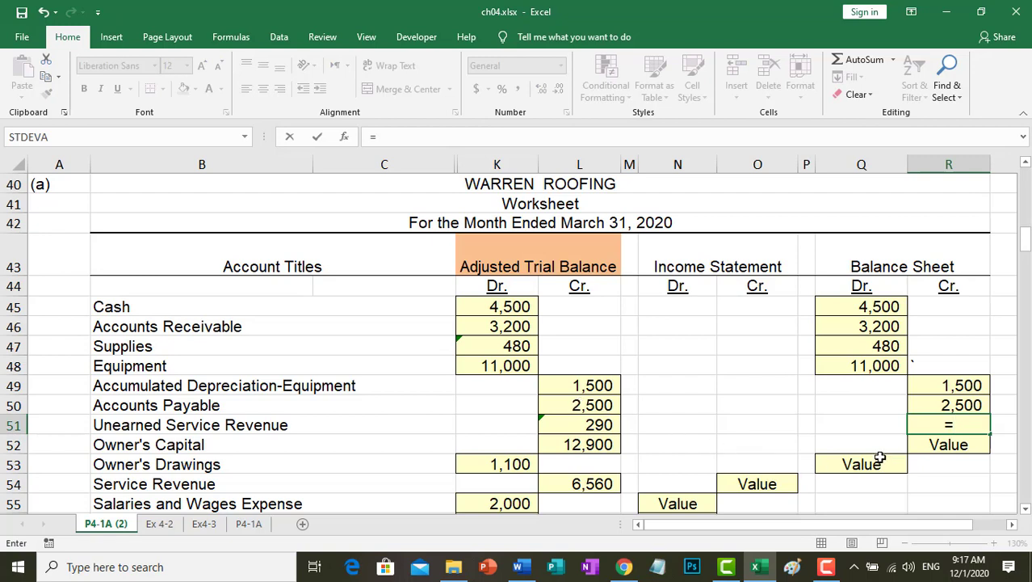
left_click(597, 422)
key("Return")
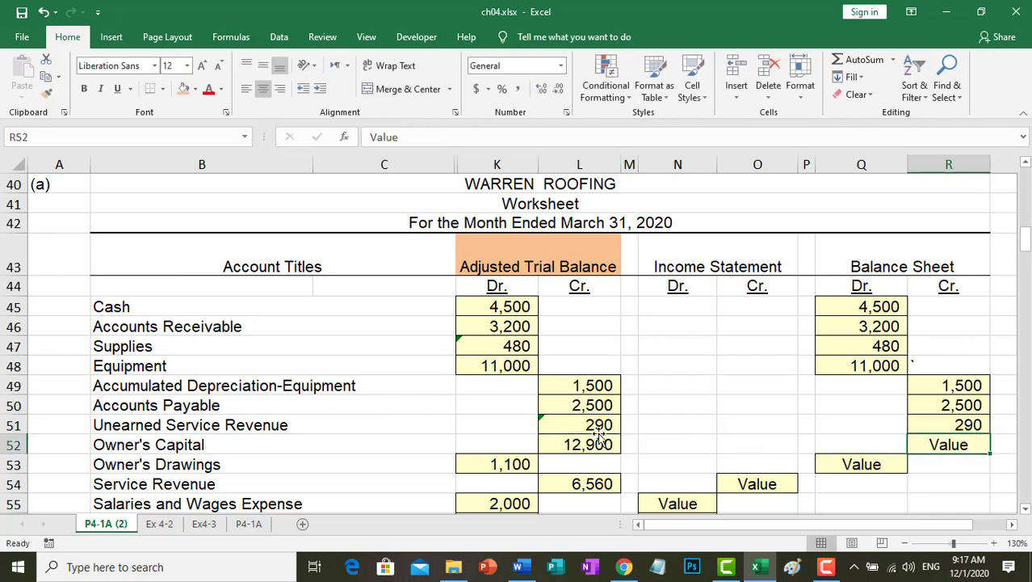
type("=")
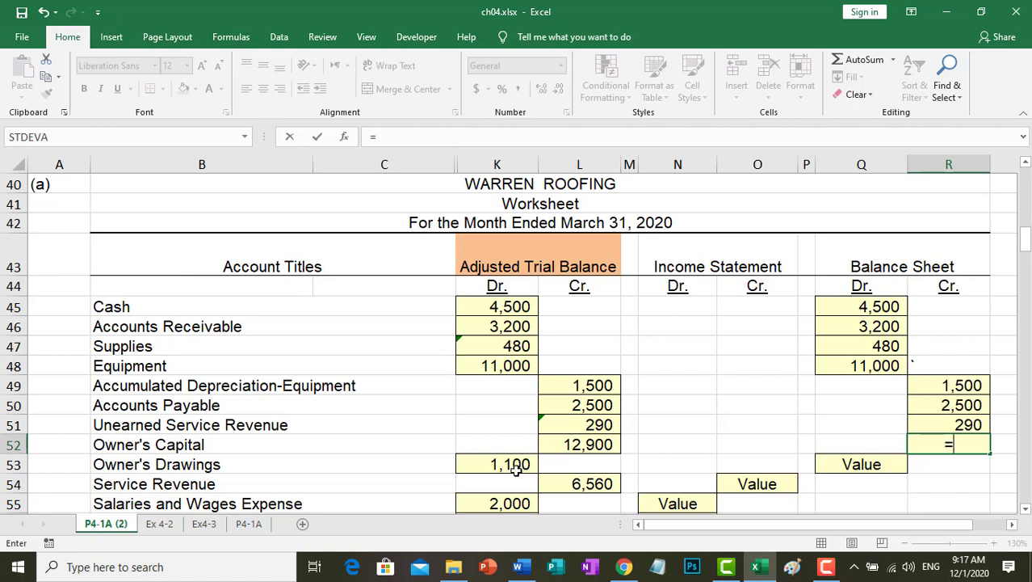
left_click(569, 446)
key("Return")
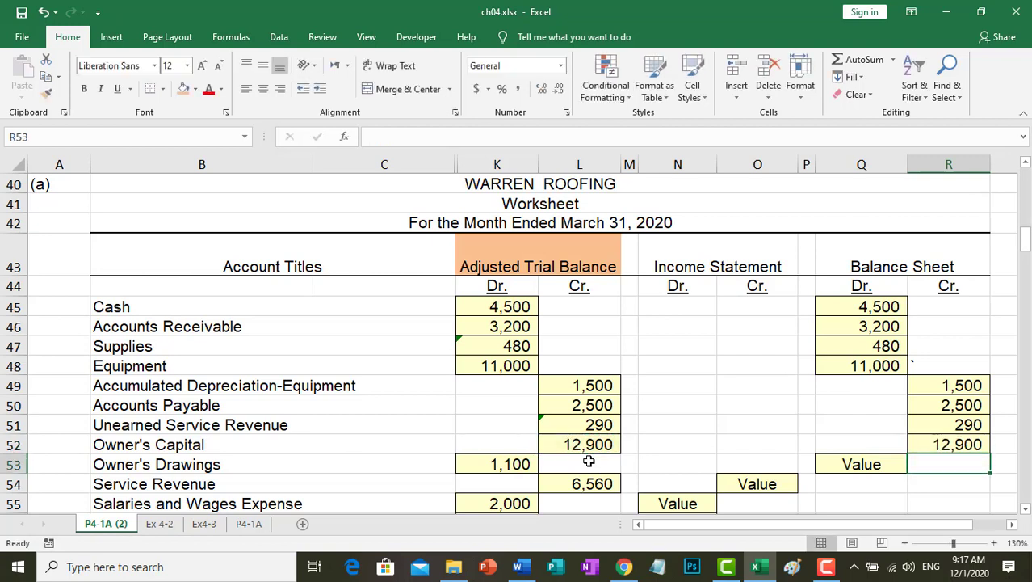
Step: Carry Owner's Drawings to the balance sheet debit column by entering =K53 in Q53
left_click(857, 459)
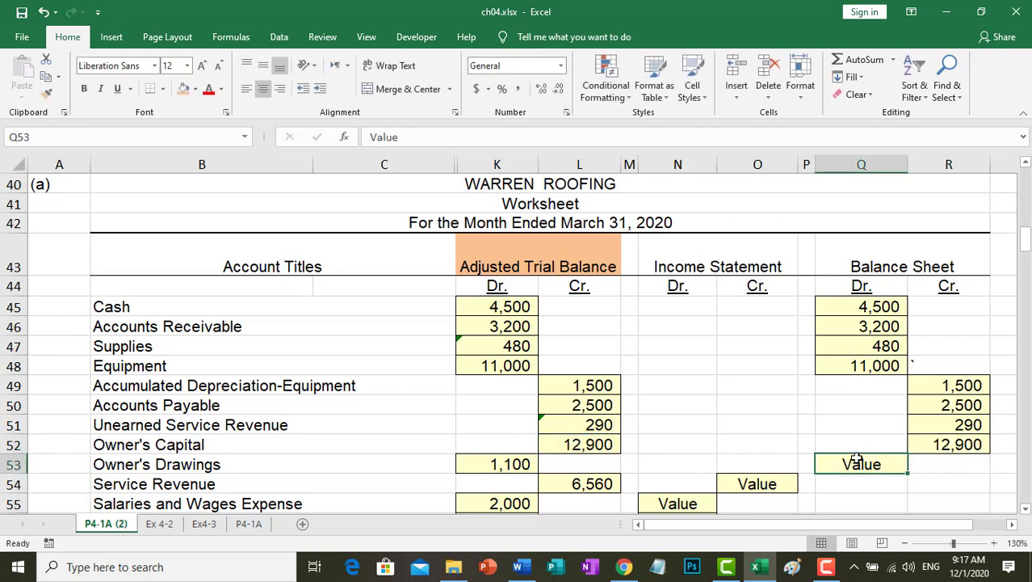
type("=")
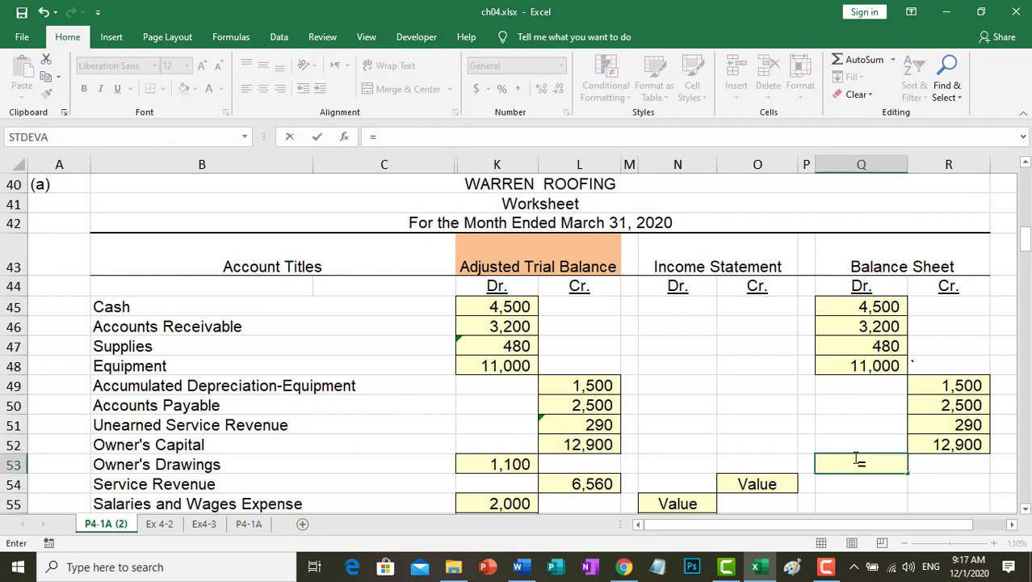
left_click(502, 460)
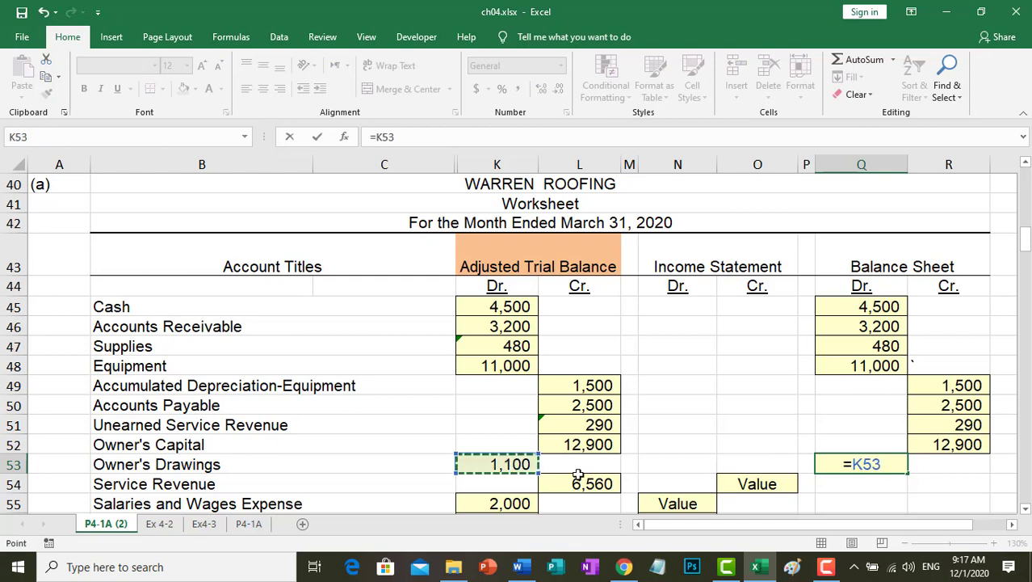
key("Return")
Step: Carry Service Revenue to the income statement credit column by entering =L54 in O54
scroll(740, 429, "down", 1)
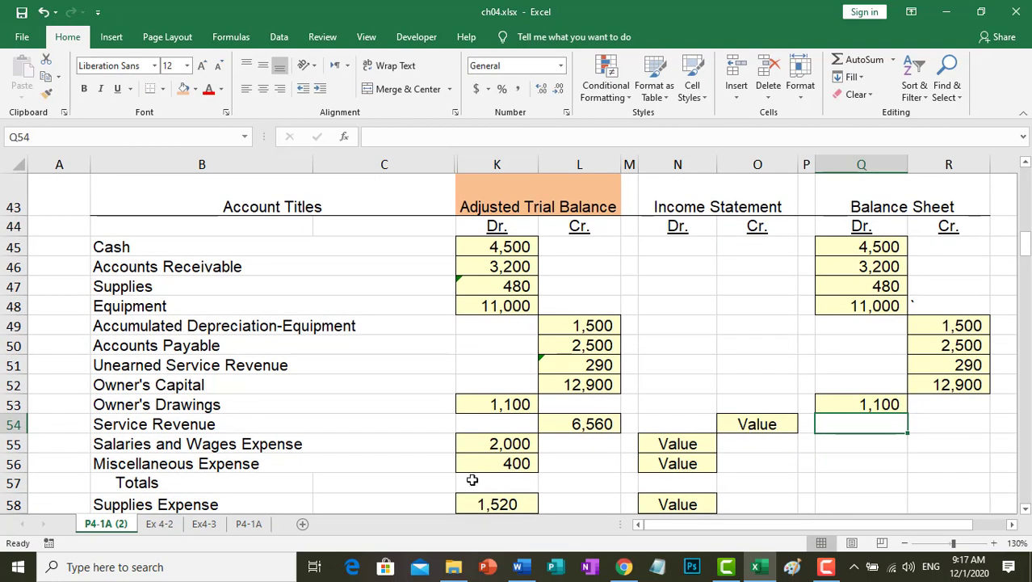
left_click(581, 422)
left_click(726, 422)
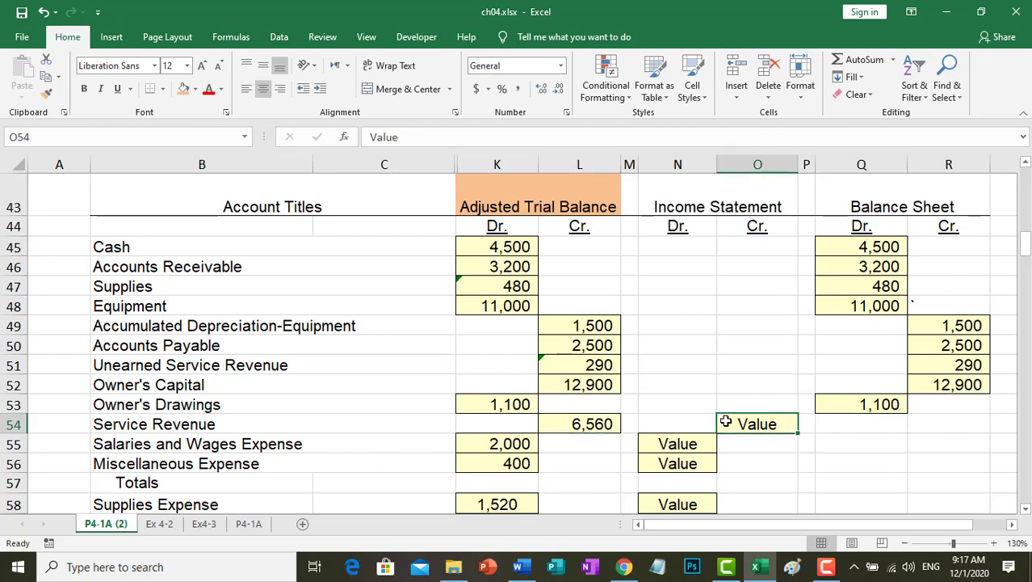
type("=")
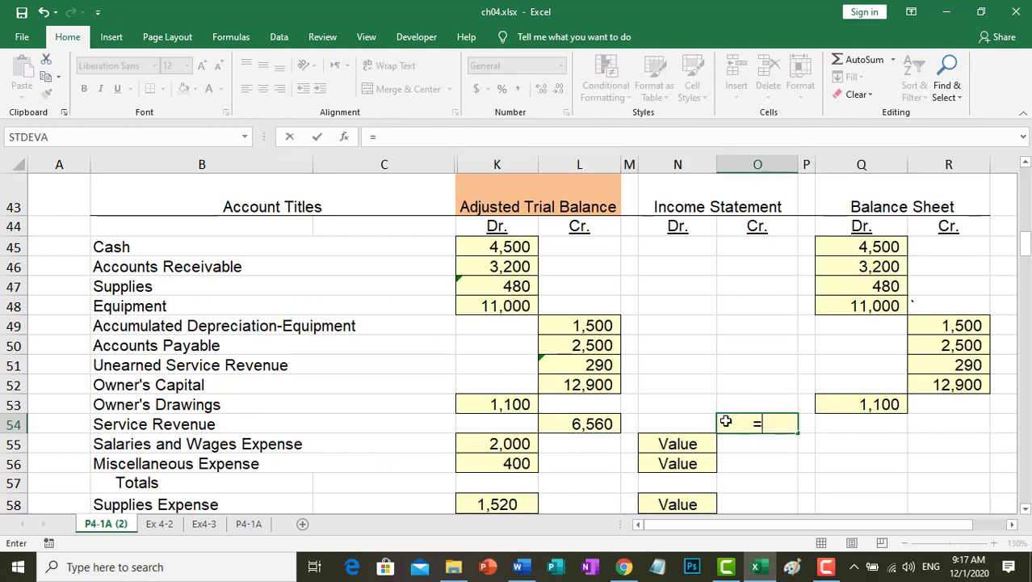
left_click(590, 426)
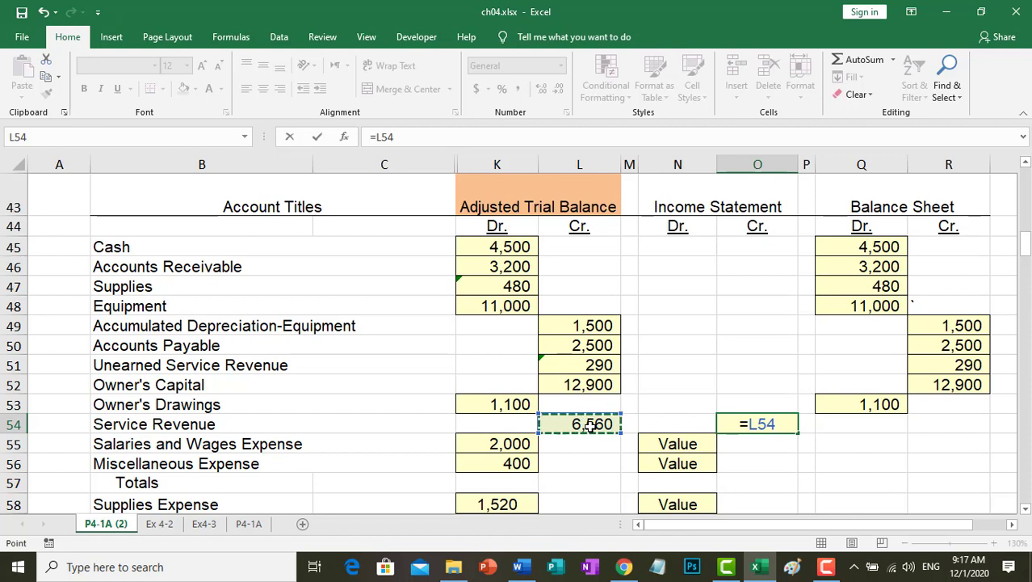
key("Return")
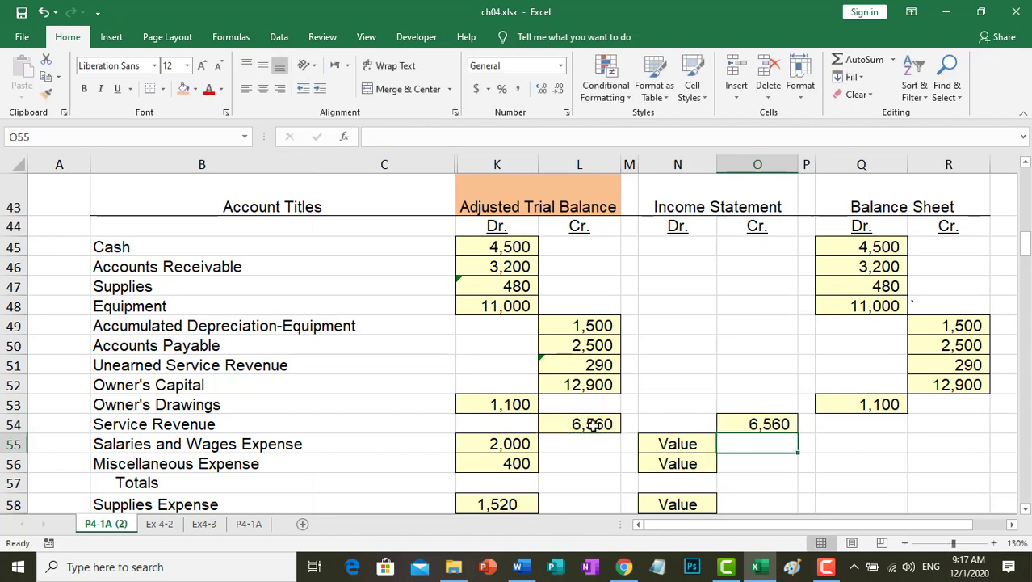
Step: Link the income statement debits for Salaries and Wages Expense and Miscellaneous Expense with =K55 in N55 and =K56 in N56
left_click(656, 440)
type("=")
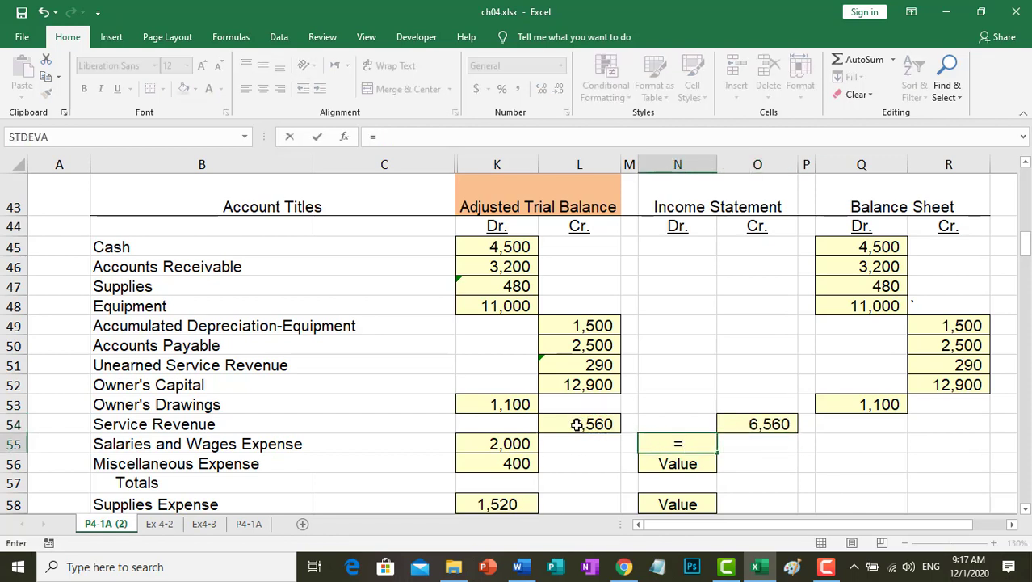
left_click(526, 443)
key("Return")
type("=")
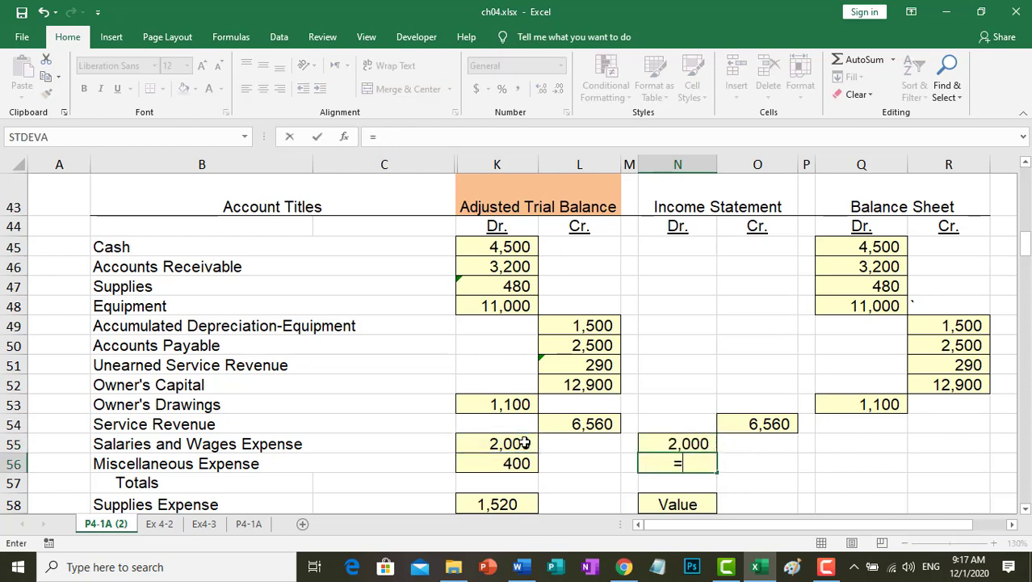
left_click(503, 464)
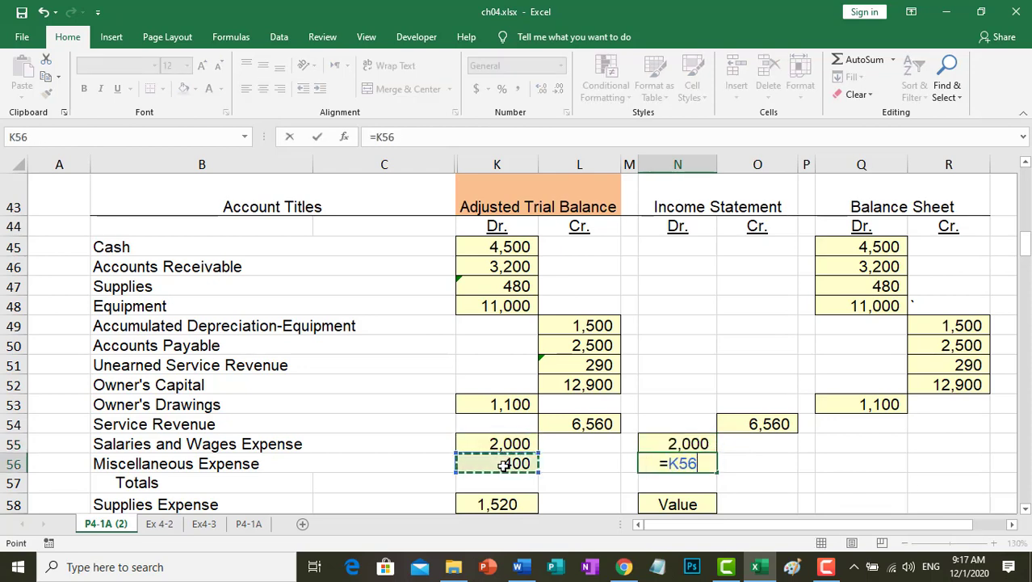
key("Return")
Step: Carry Supplies Expense and Depreciation Expense to the income statement debits by entering =K58 in N58 and =K59 in N59
scroll(506, 461, "down", 1)
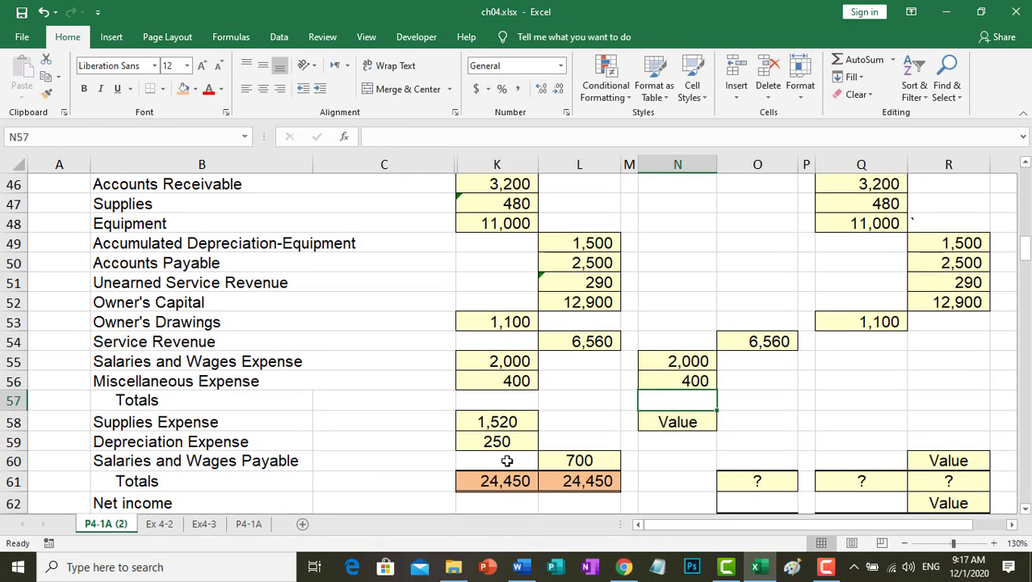
left_click(694, 425)
type("=")
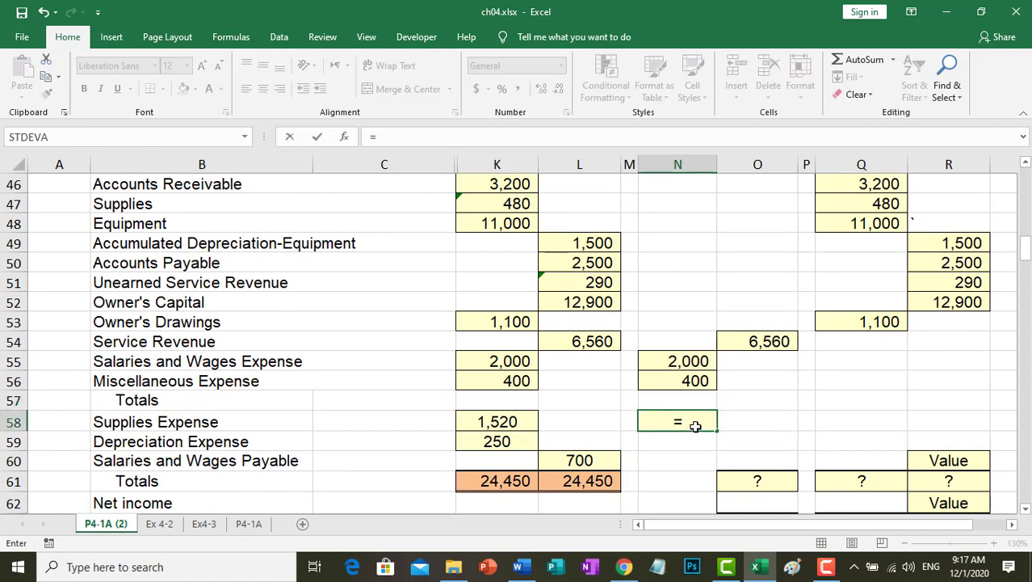
left_click(489, 421)
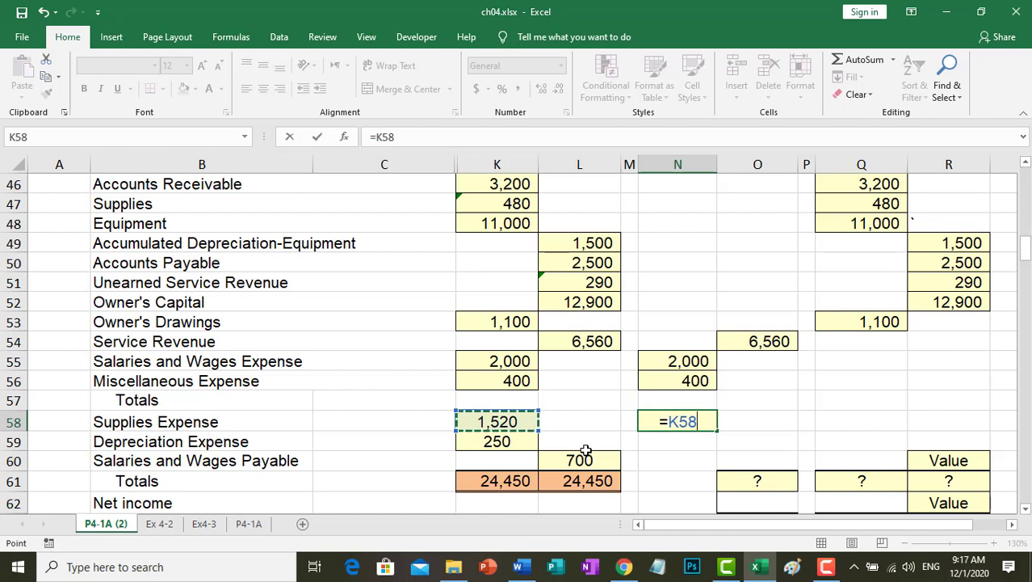
key("Return")
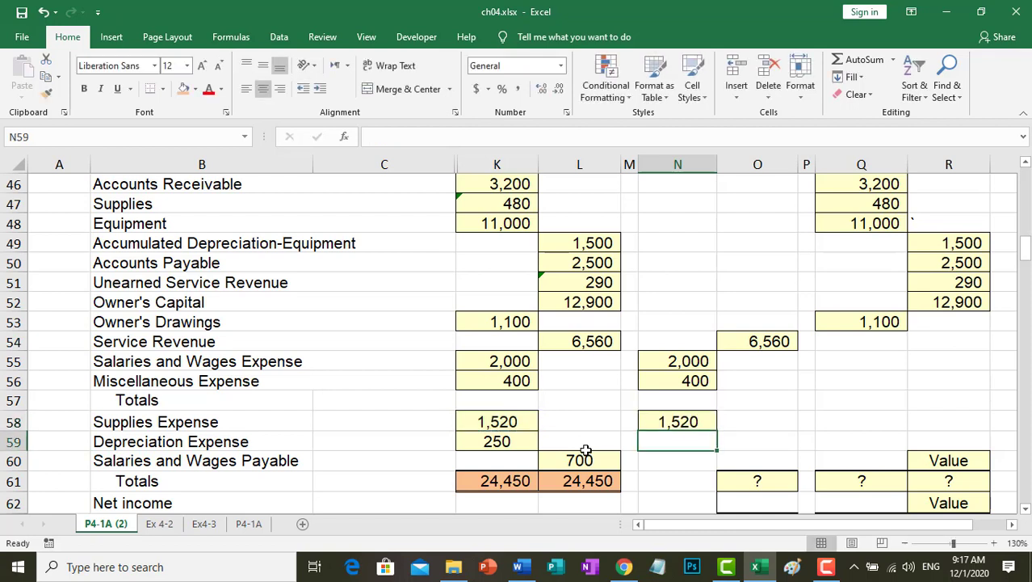
type("=")
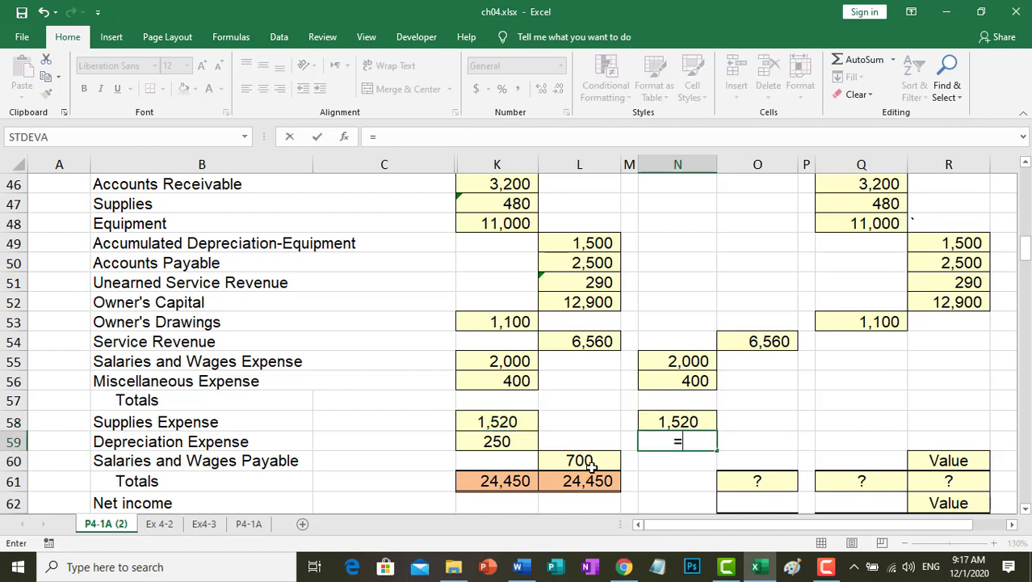
left_click(498, 441)
key("Return")
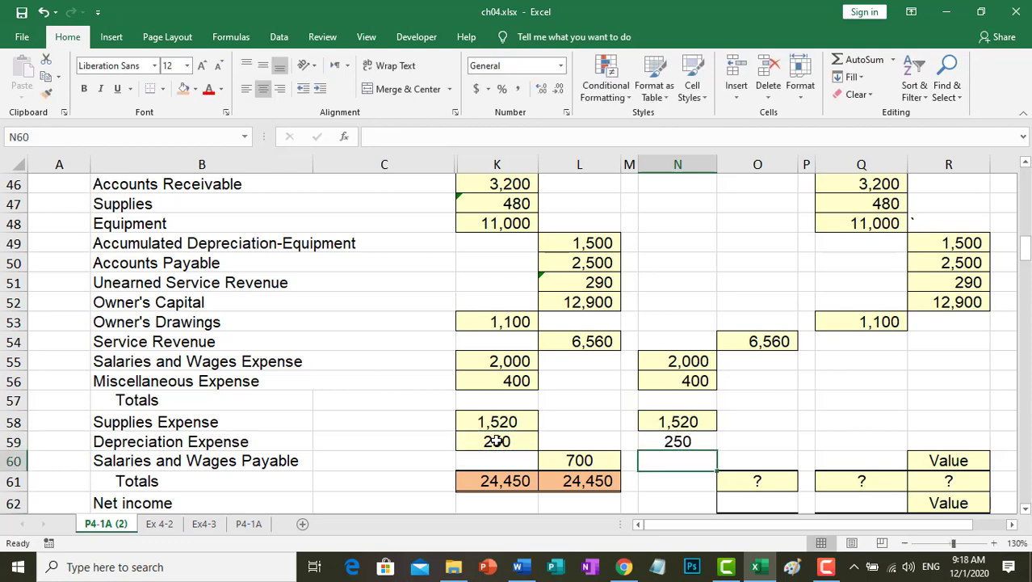
Step: Copy the income statement credit total placeholder from O61 into the debit total cell N61
scroll(559, 393, "up", 3)
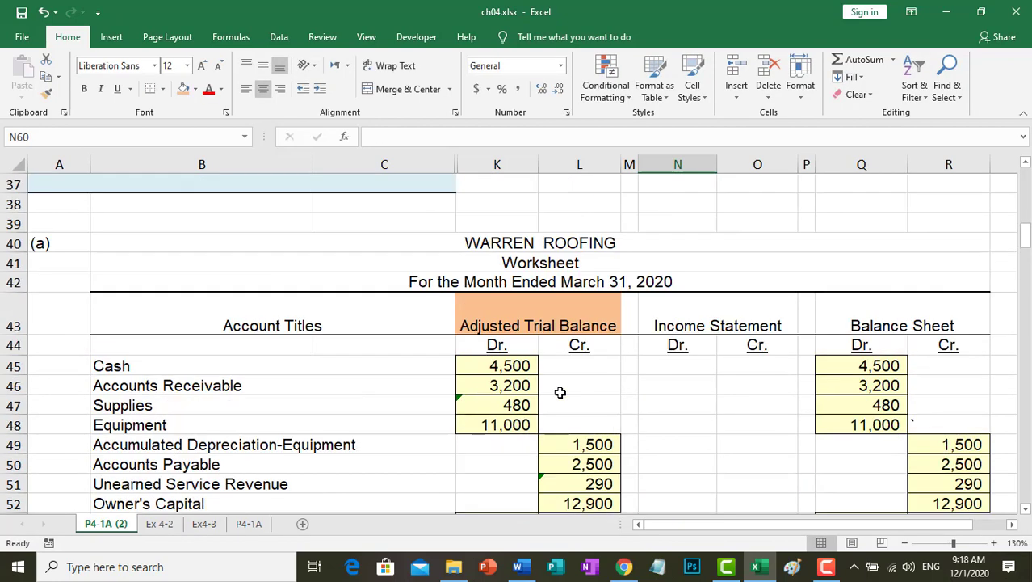
scroll(560, 393, "down", 6)
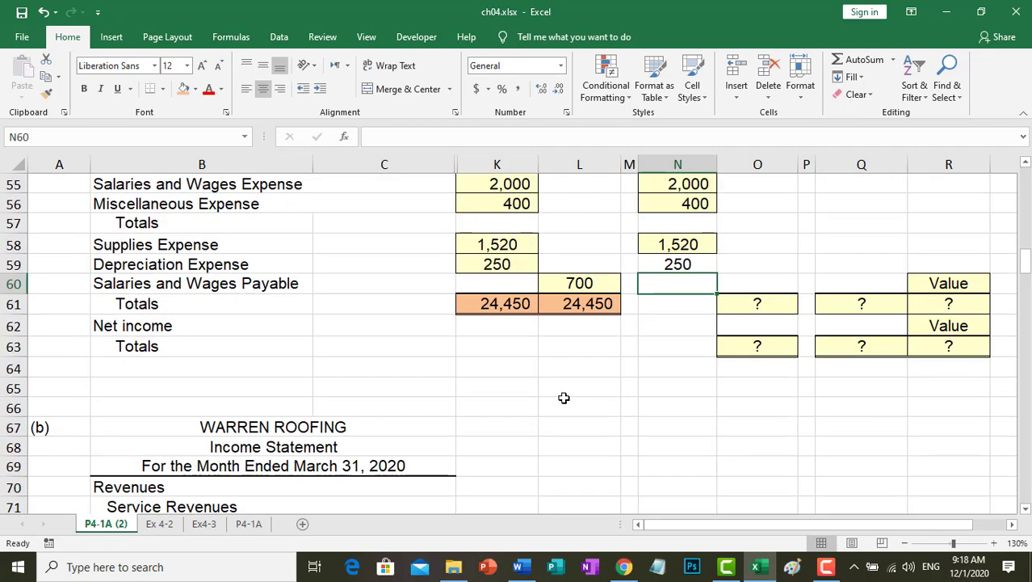
left_click(768, 303)
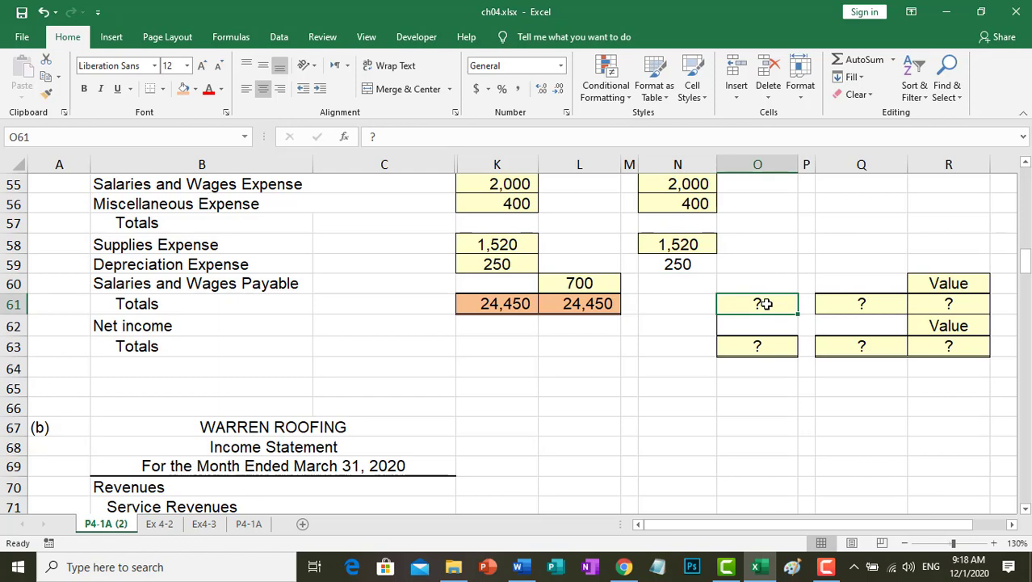
right_click(764, 305)
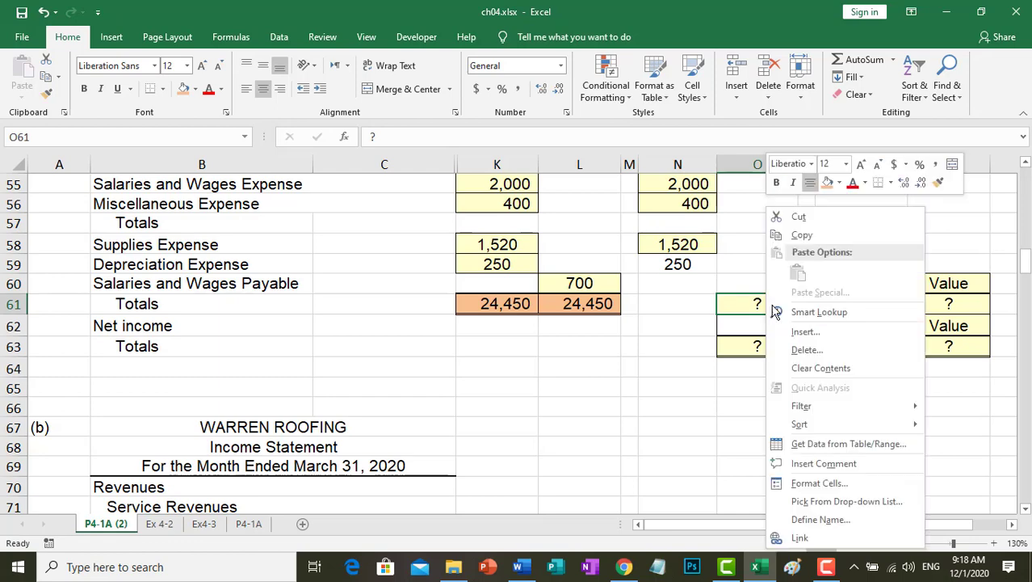
left_click(815, 233)
right_click(692, 306)
left_click(723, 273)
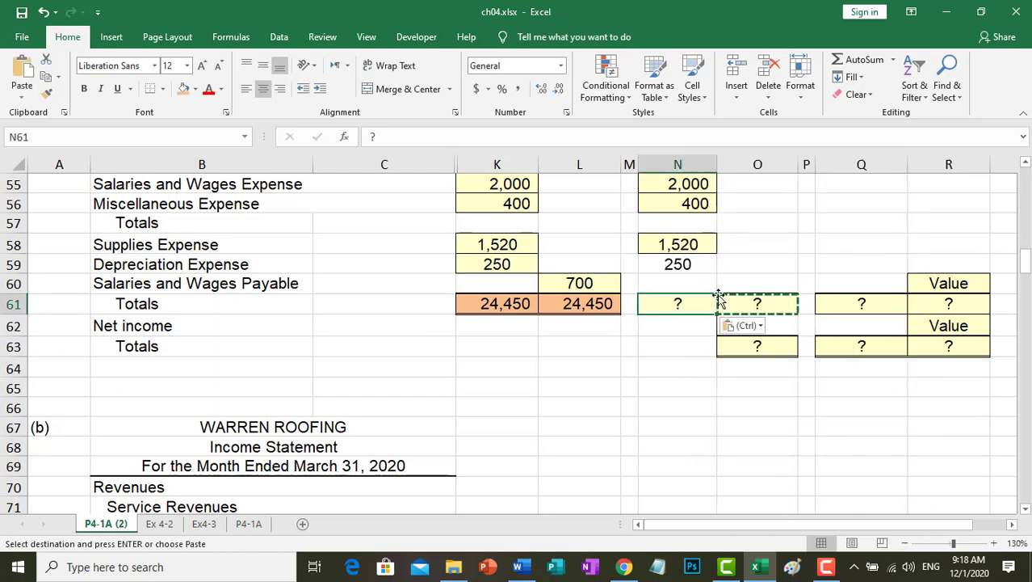
left_click(677, 321)
left_click(678, 304)
Step: Carry Salaries and Wages Payable to the balance sheet credit column by entering =L60 in R60
left_click(933, 284)
type("=")
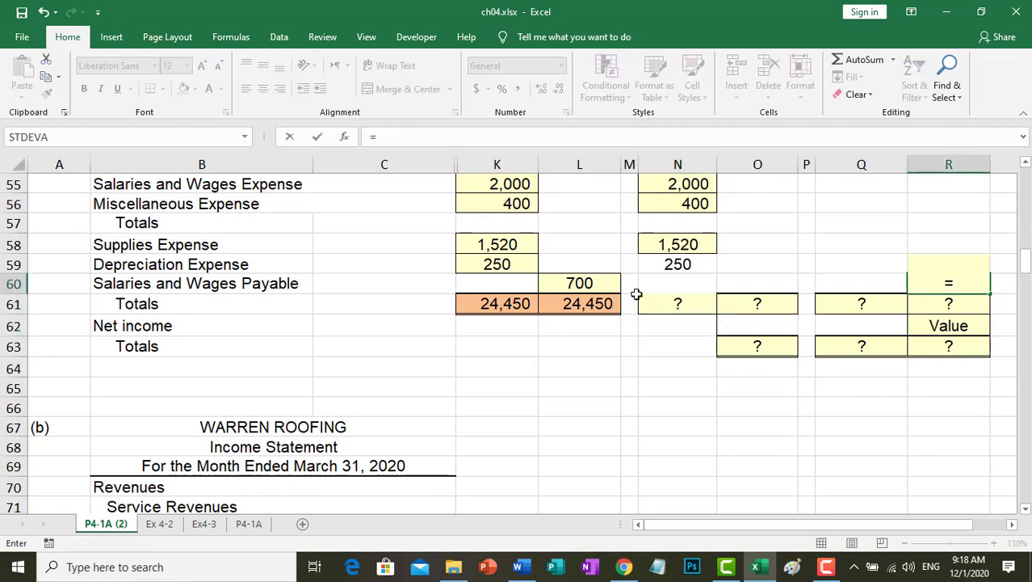
left_click(601, 284)
key("Return")
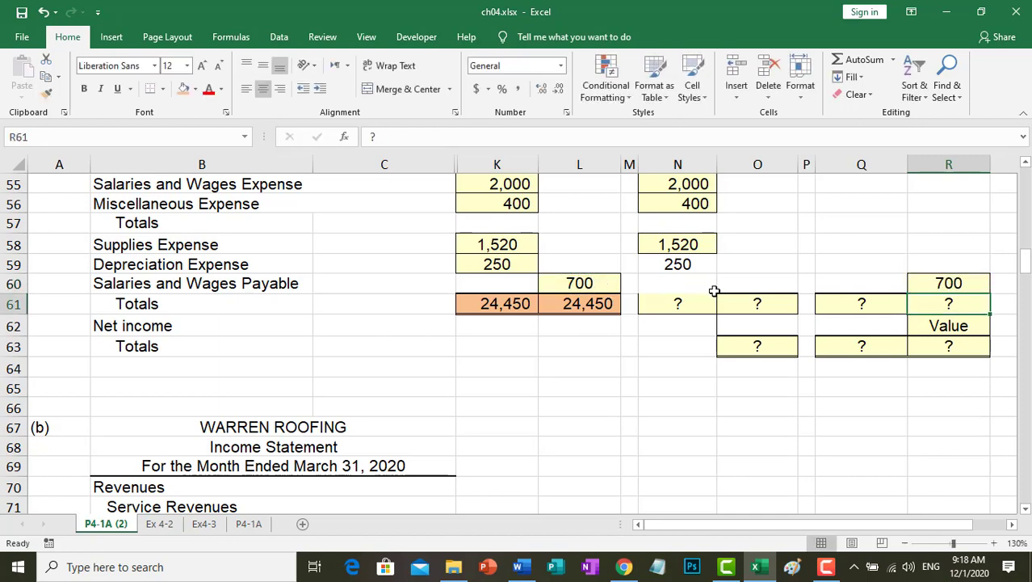
Step: Total the income statement credit column with =SUM(O45:O60) in O61
left_click(735, 303)
scroll(737, 307, "up", 4)
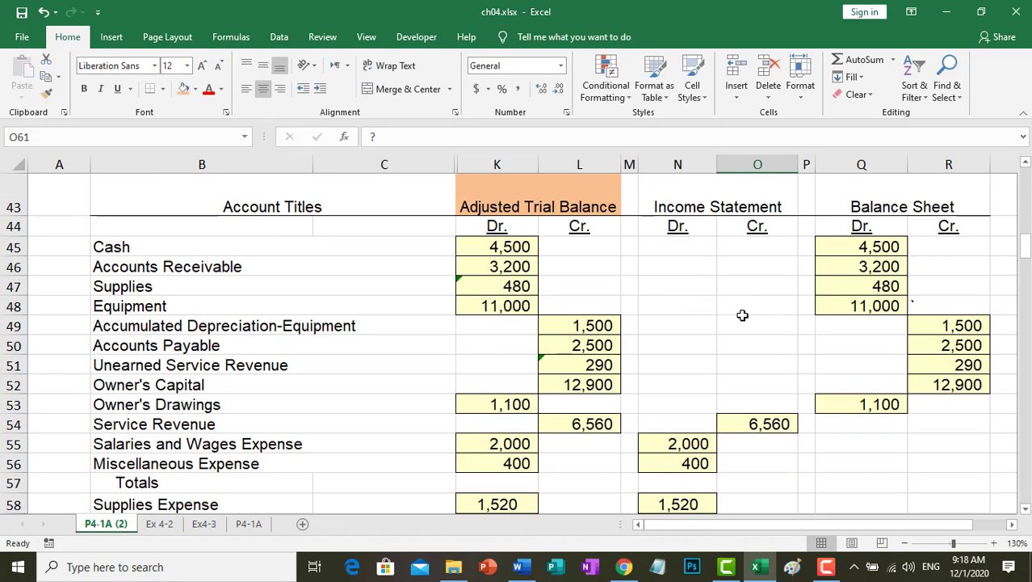
scroll(742, 318, "down", 1)
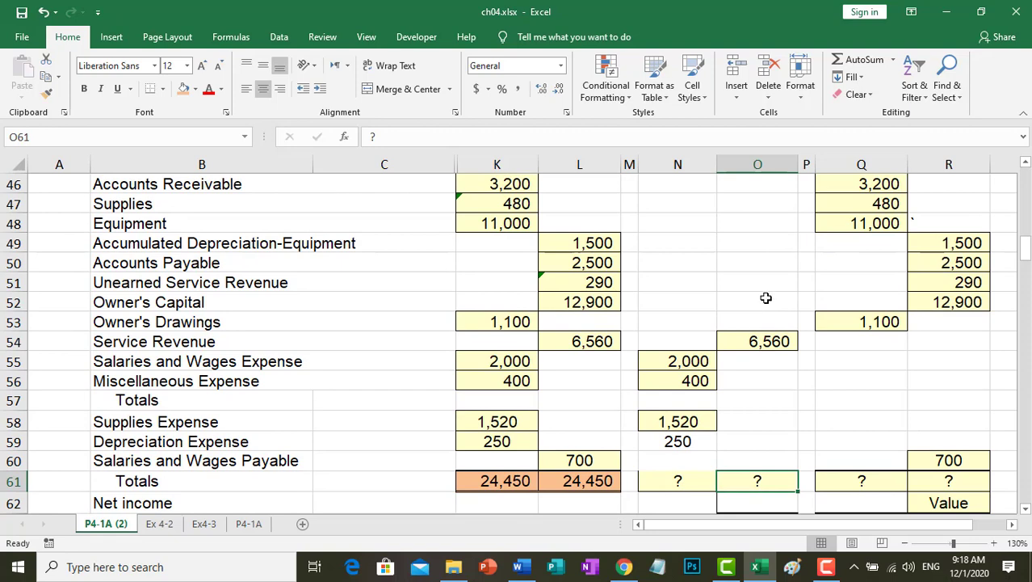
left_click(858, 59)
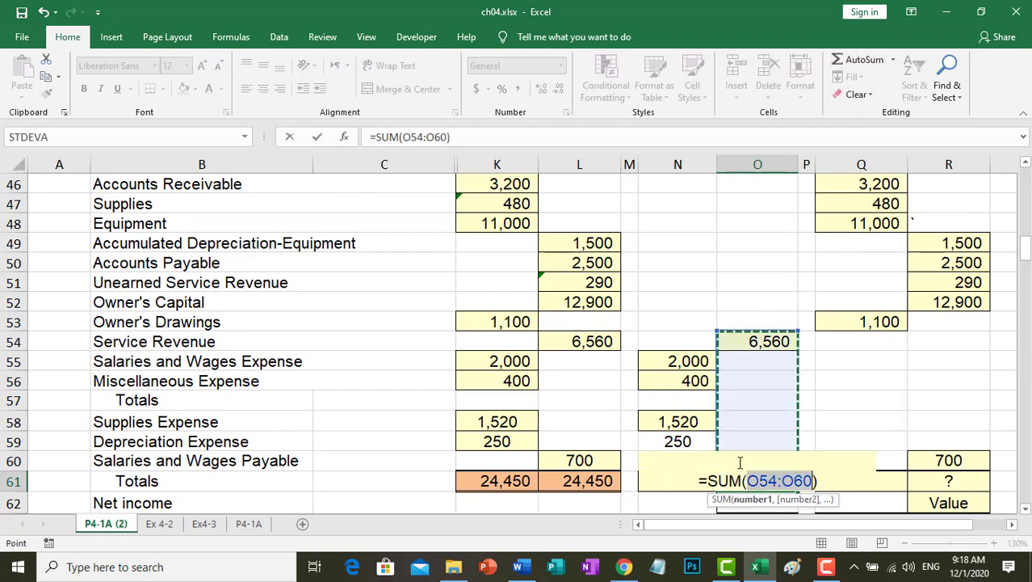
left_click_drag(761, 441, 765, 230)
scroll(776, 319, "down", 4)
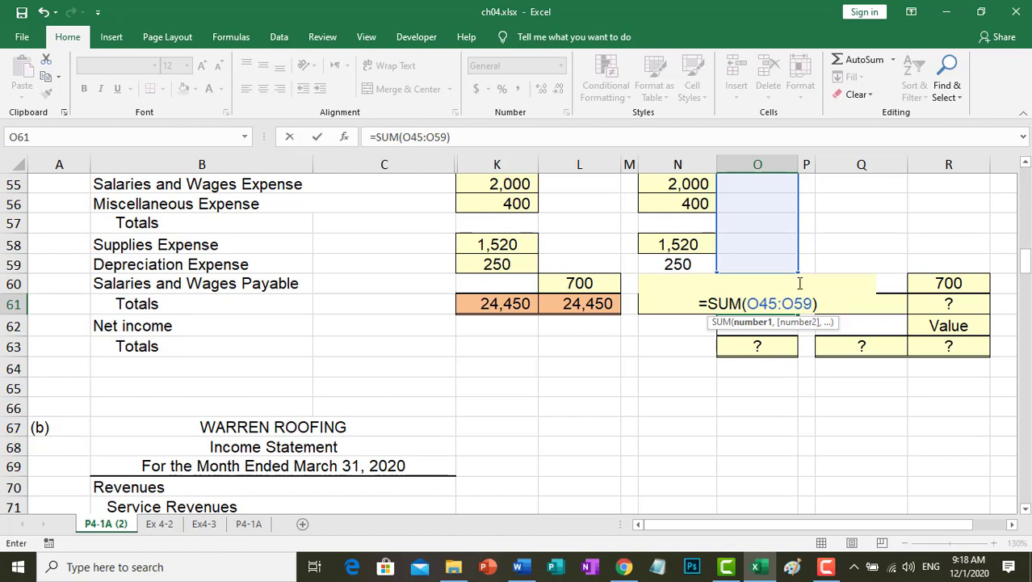
left_click_drag(798, 275, 796, 282)
key("Return")
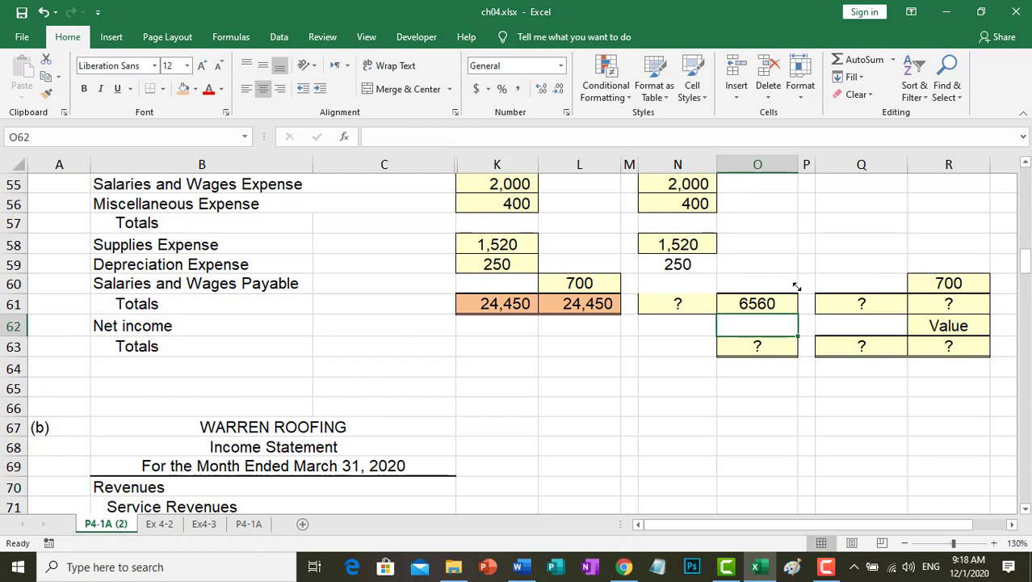
Step: Fill the total formula from O61 into N61 to total the income statement debit column
left_click(744, 299)
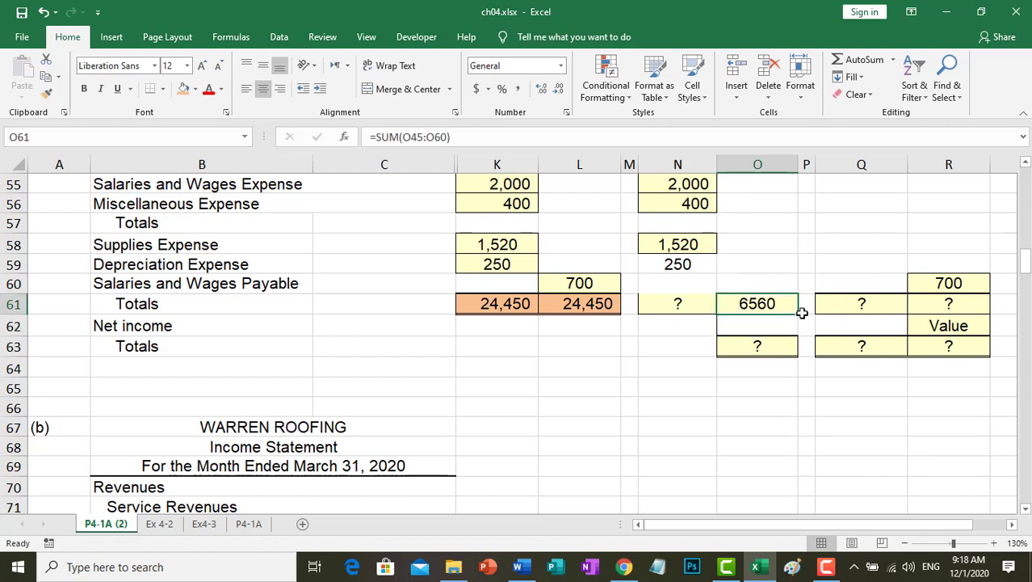
left_click_drag(798, 313, 675, 322)
left_click(675, 303)
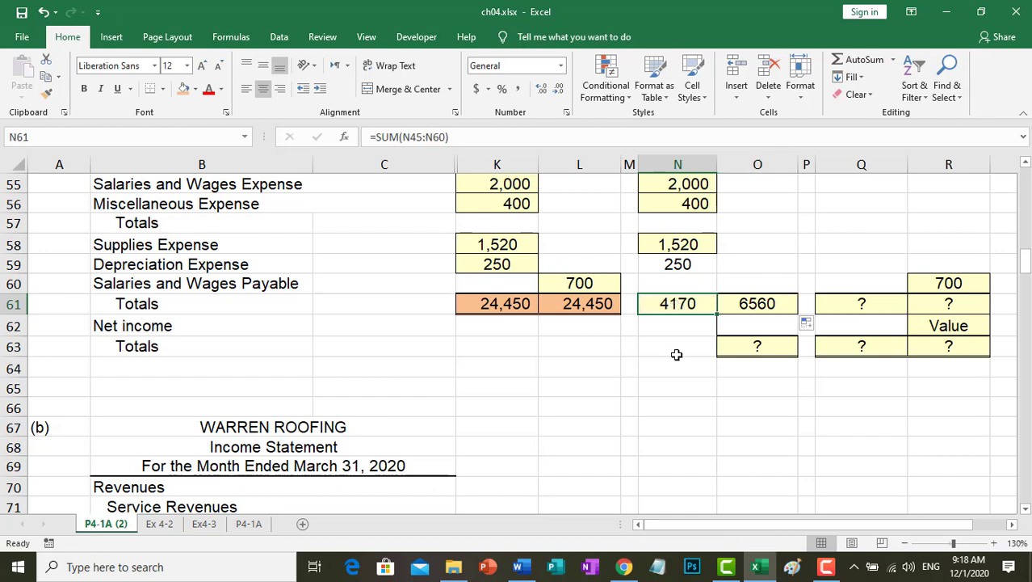
left_click(748, 302)
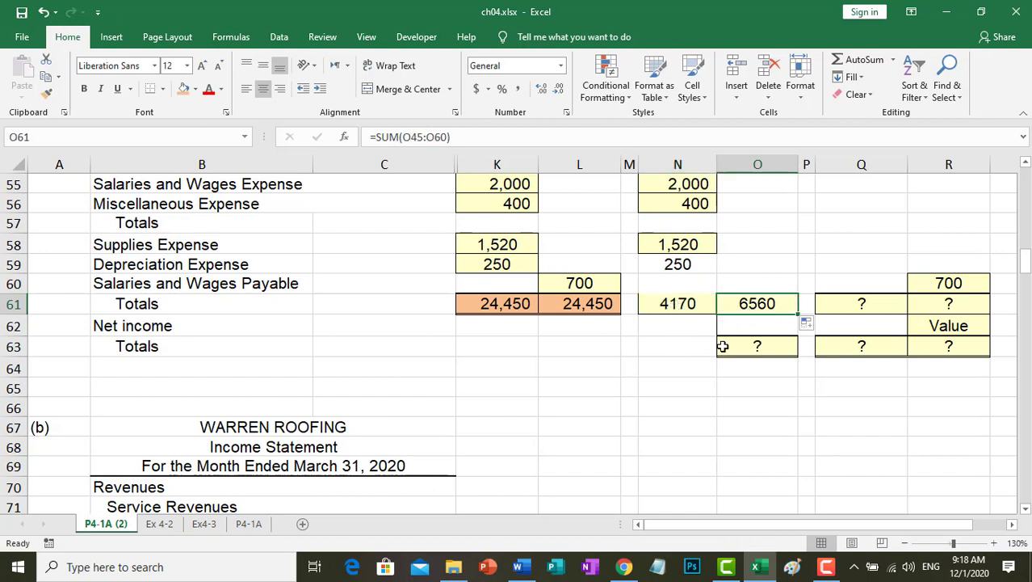
Step: Extend the final totals placeholder cell from O63 into N63 under the income statement debits
left_click(728, 346)
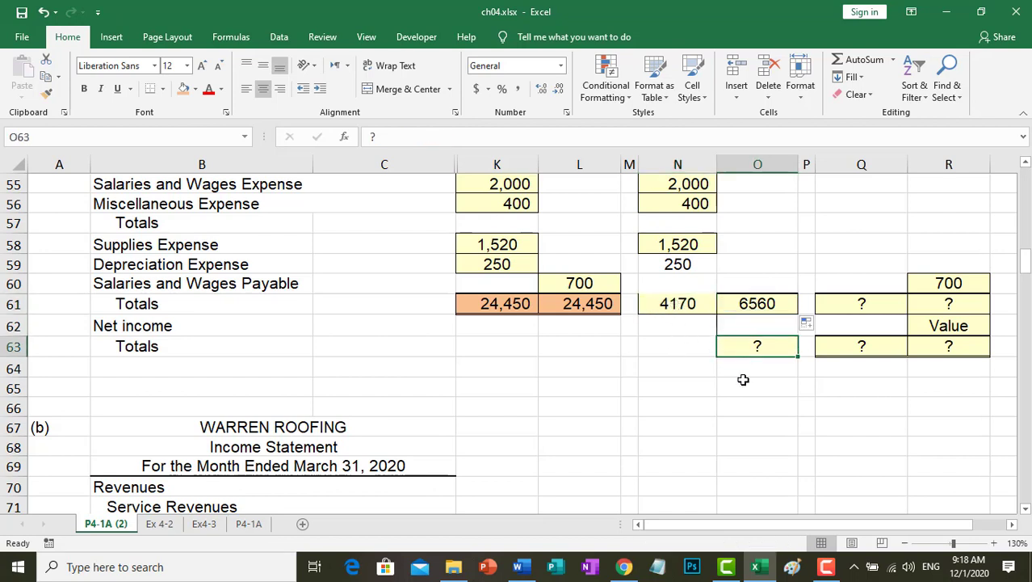
left_click_drag(798, 356, 676, 348)
left_click(713, 348)
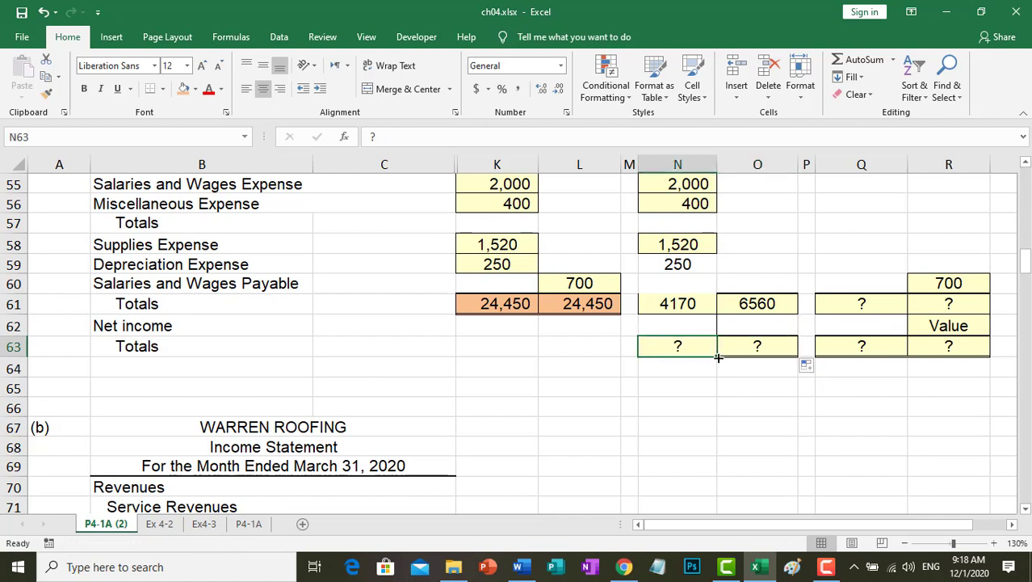
type("=")
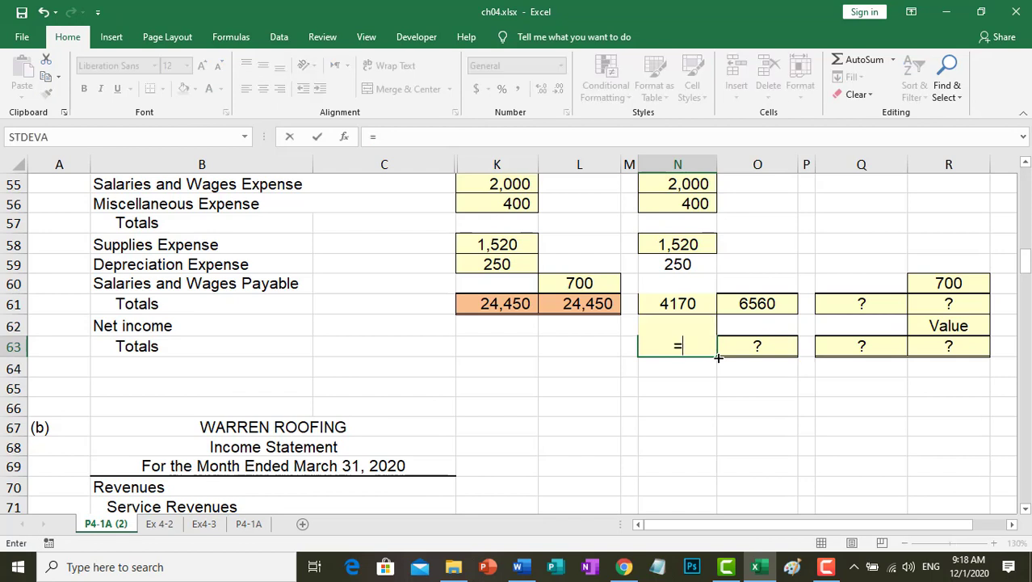
key("Escape")
Step: Compute net income in N62 under the income statement debits with =O61-N61
left_click(680, 325)
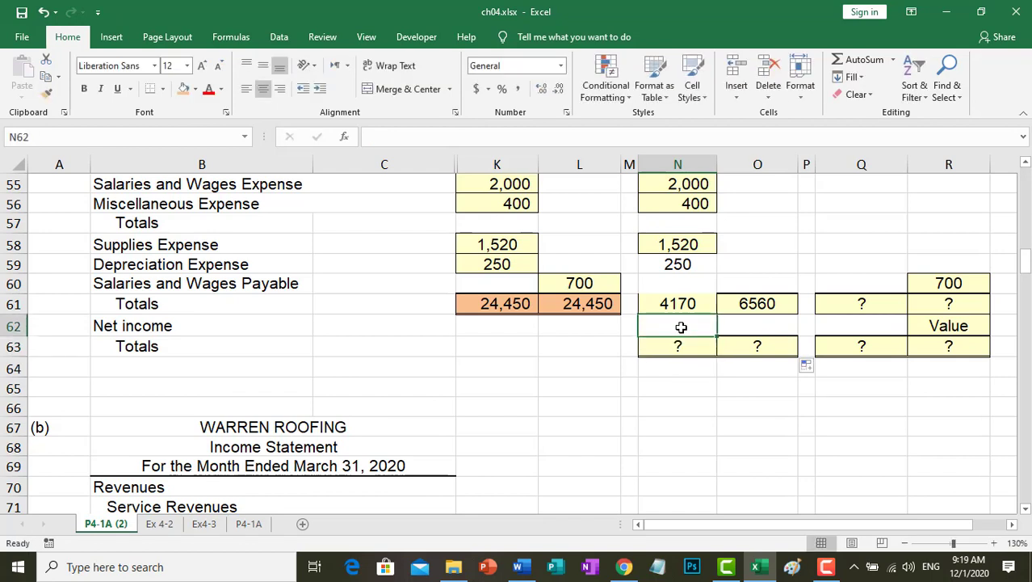
type("=")
left_click(751, 306)
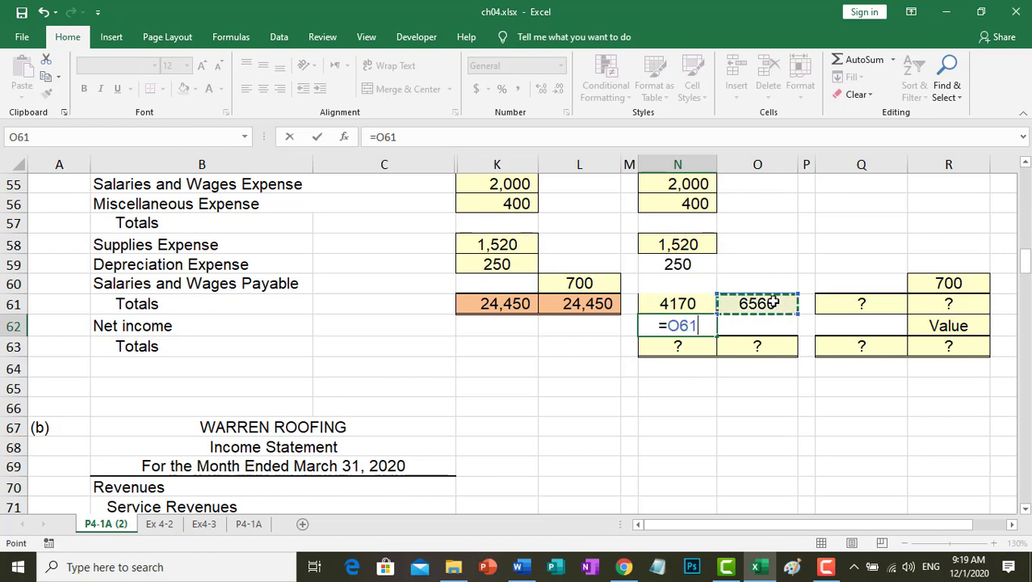
type("-")
left_click(661, 303)
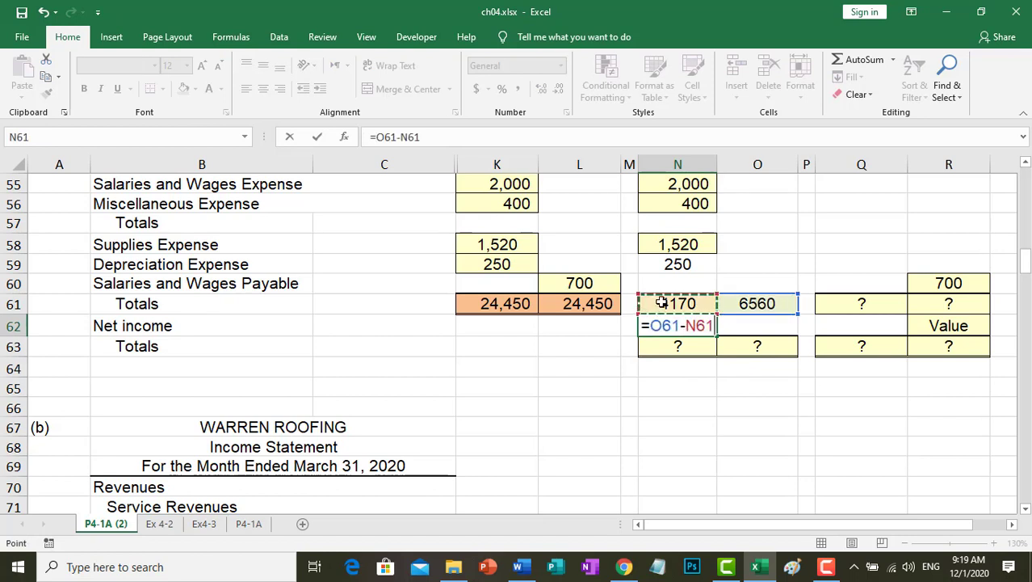
key("Return")
left_click(693, 325)
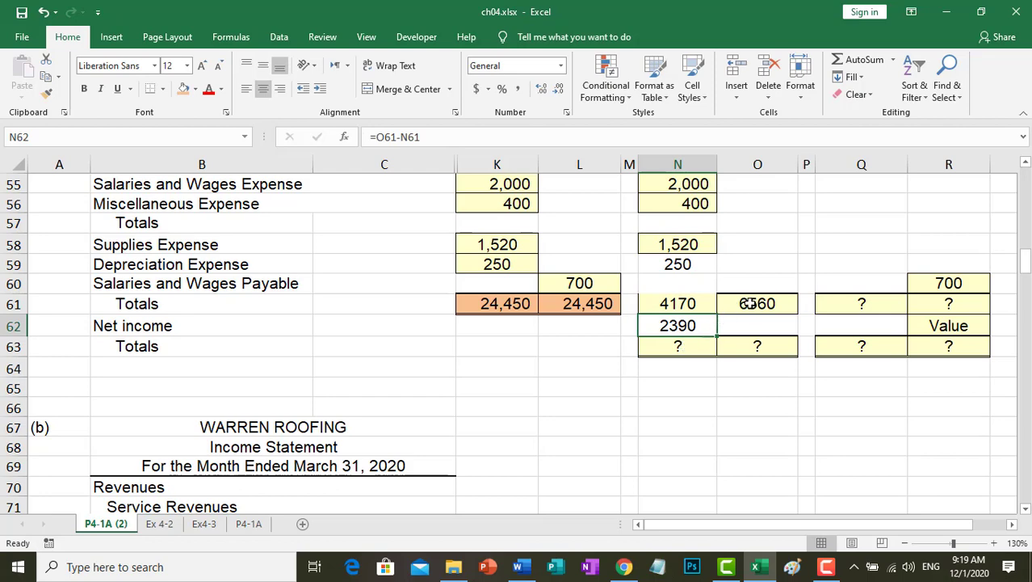
Step: Total the income statement credit column including net income with =SUM(O61:O62) in O63
scroll(748, 303, "up", 3)
scroll(749, 291, "down", 1)
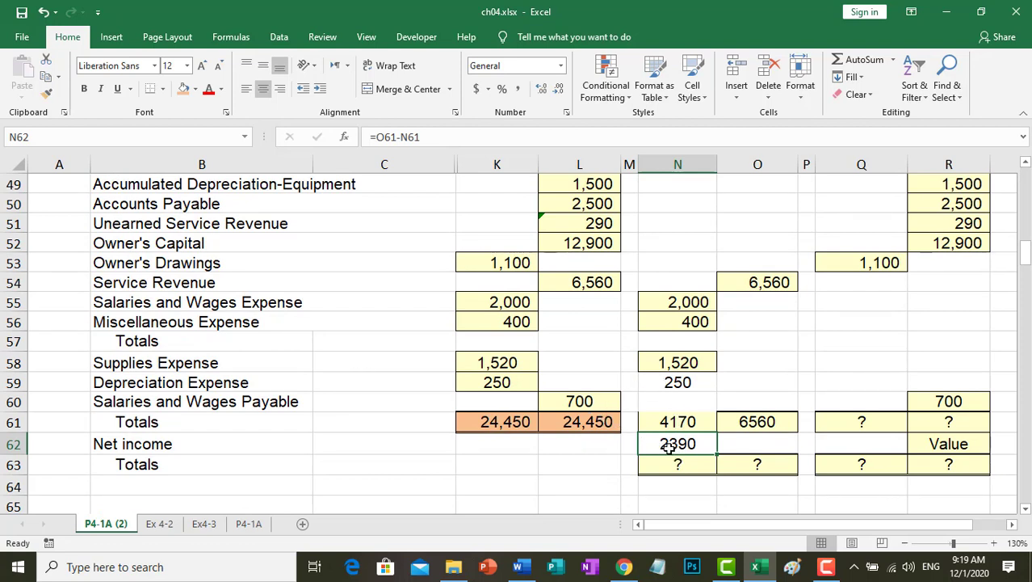
left_click(748, 466)
left_click(859, 60)
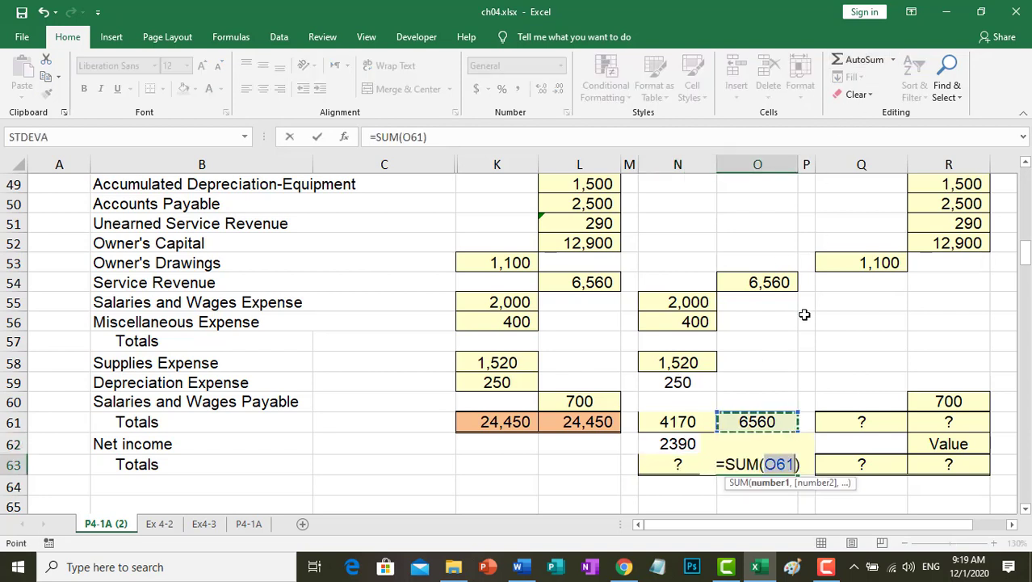
left_click_drag(781, 422, 780, 439)
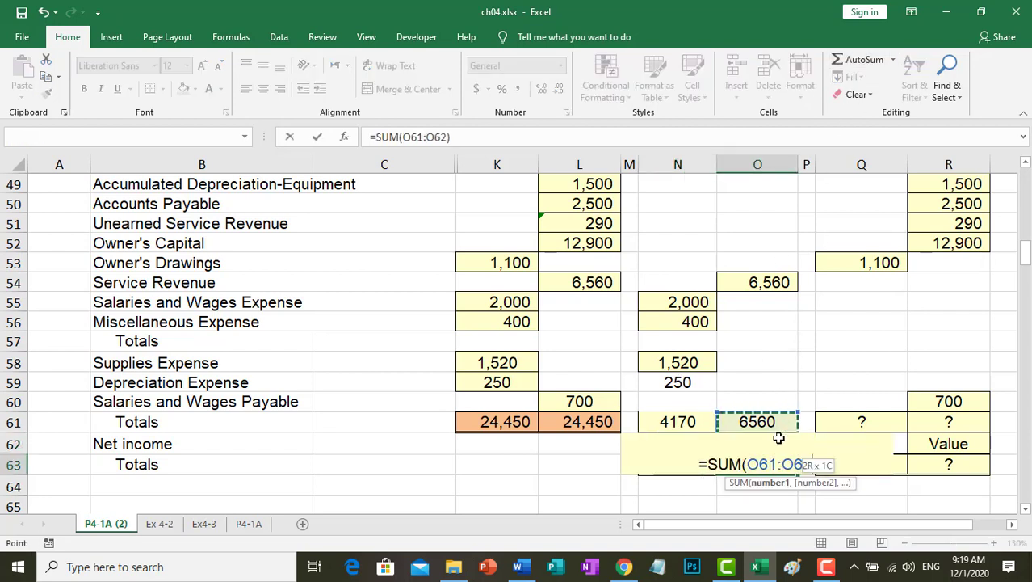
key("Return")
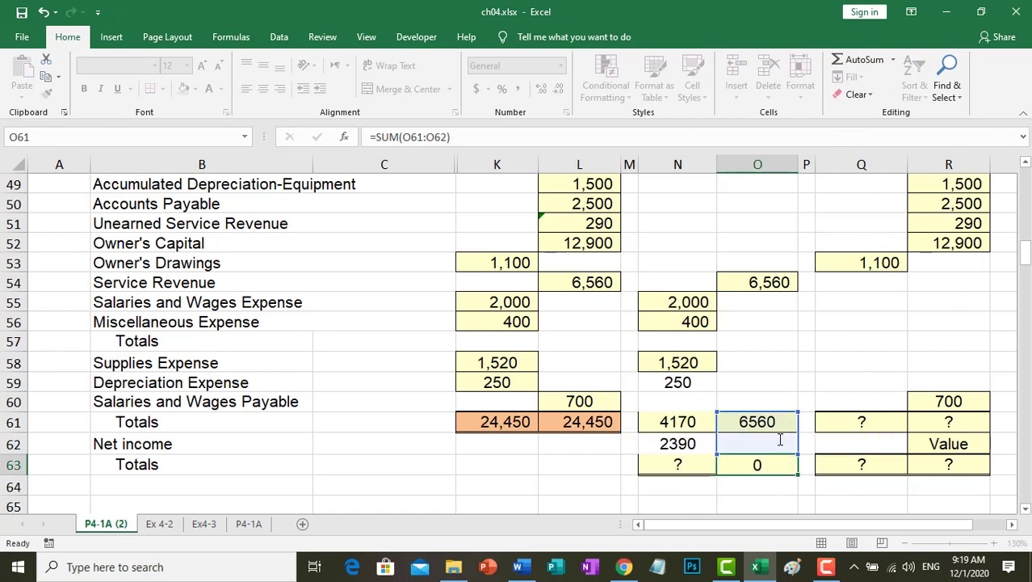
Step: Fill the final total formula from O63 into N63 and check the range it sums
left_click(758, 467)
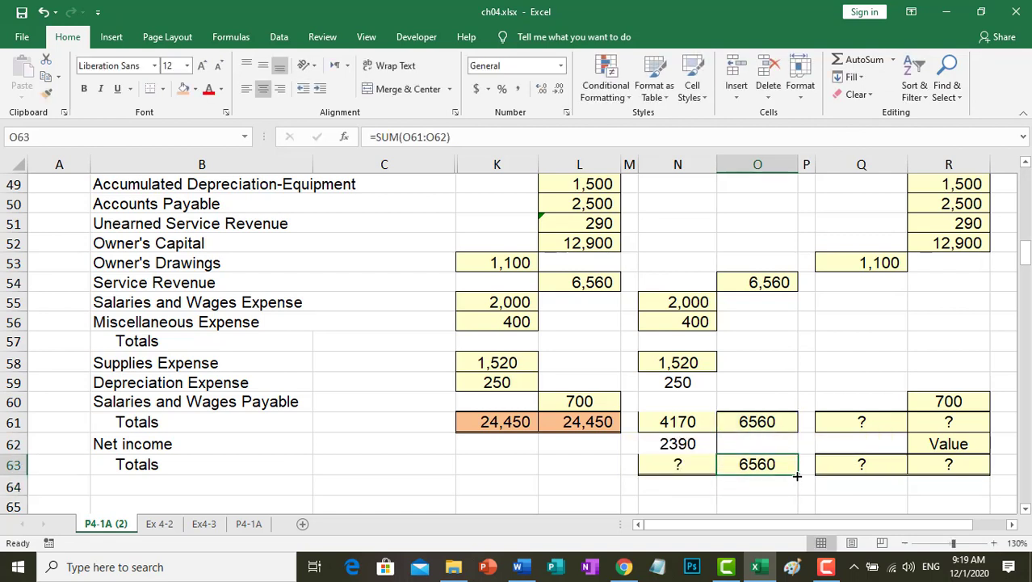
left_click_drag(796, 476, 654, 479)
double_click(667, 464)
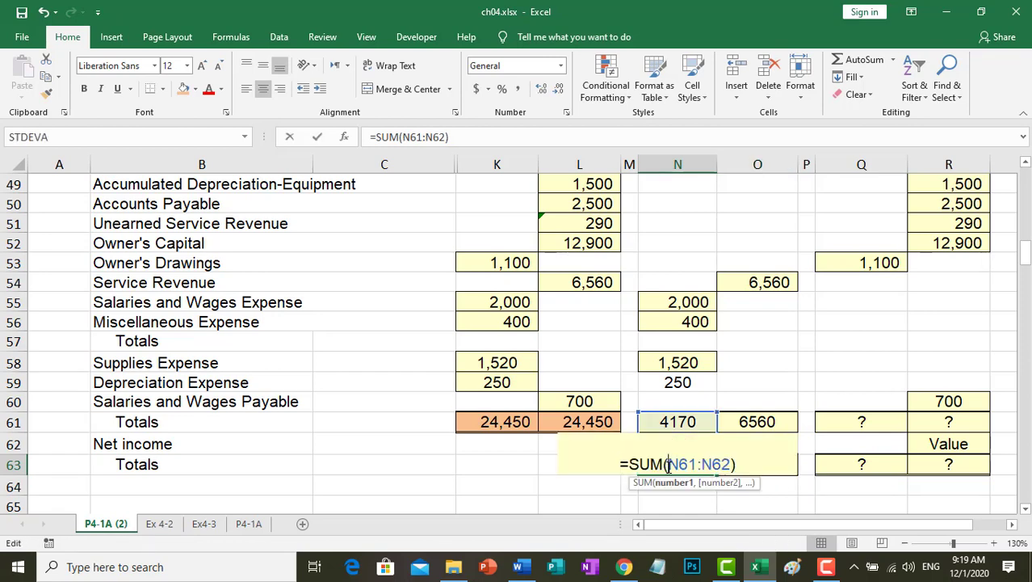
key("Return")
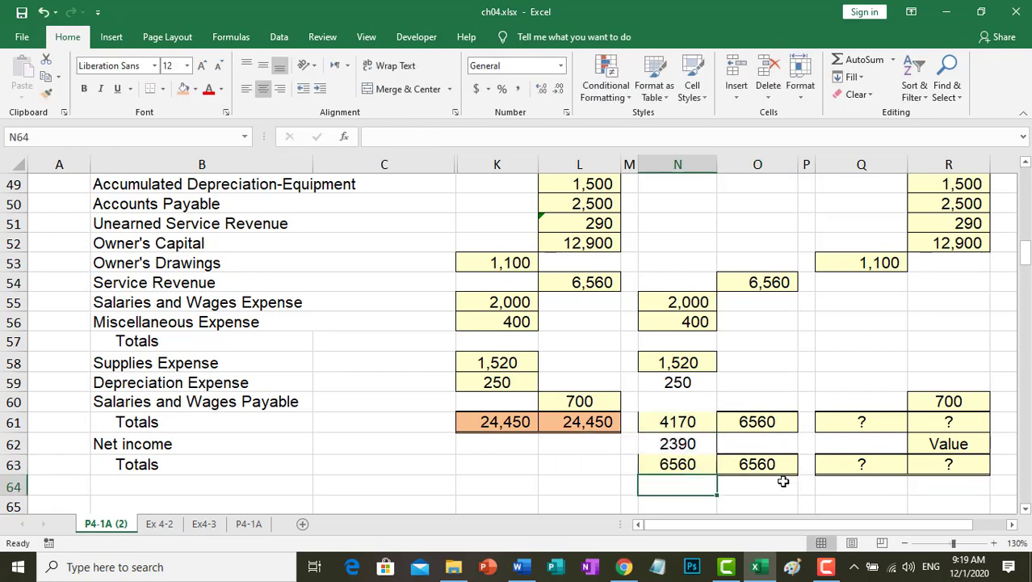
Step: Highlight the final income statement totals in N63:O63 with a yellow fill
left_click_drag(756, 465, 668, 463)
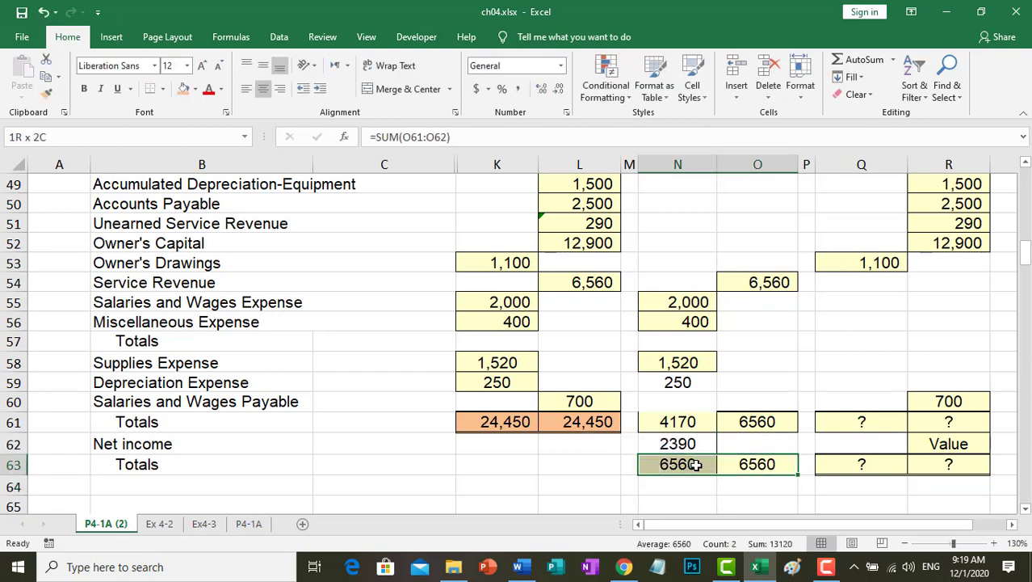
left_click(197, 91)
left_click(219, 207)
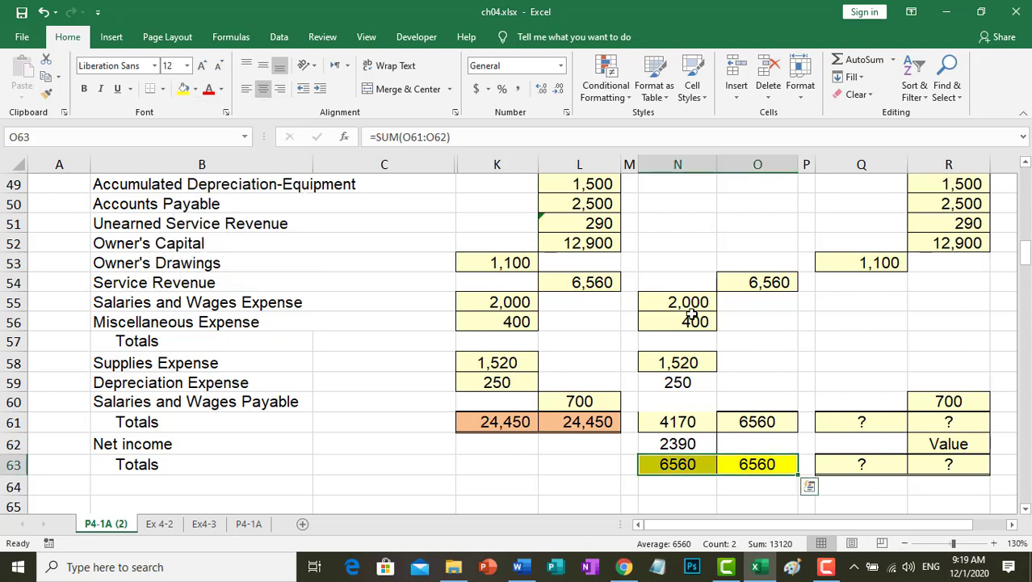
left_click(697, 317)
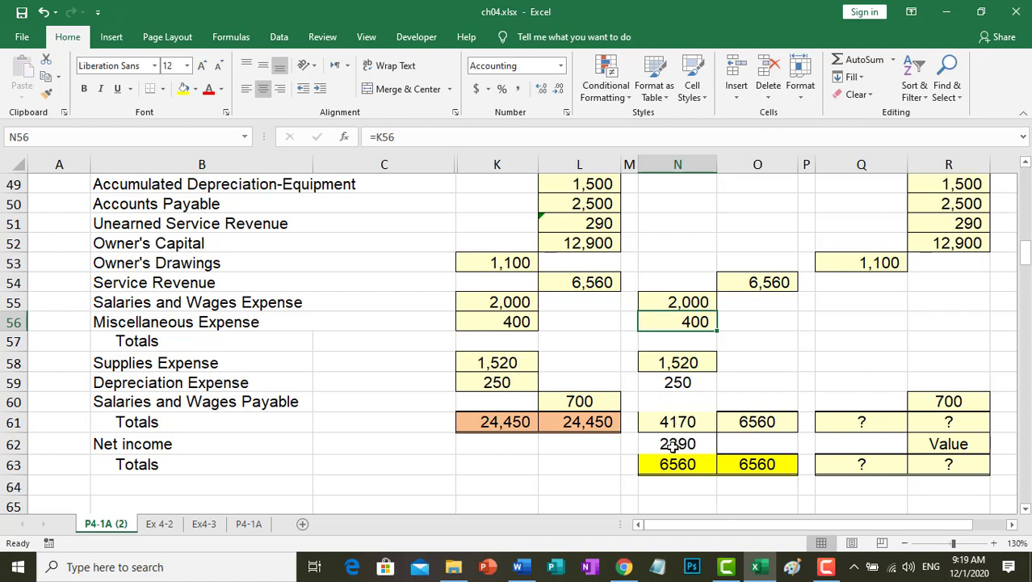
Step: Enter =SUM(R45:R61) in R61 as the total of the balance sheet credit column
left_click(949, 421)
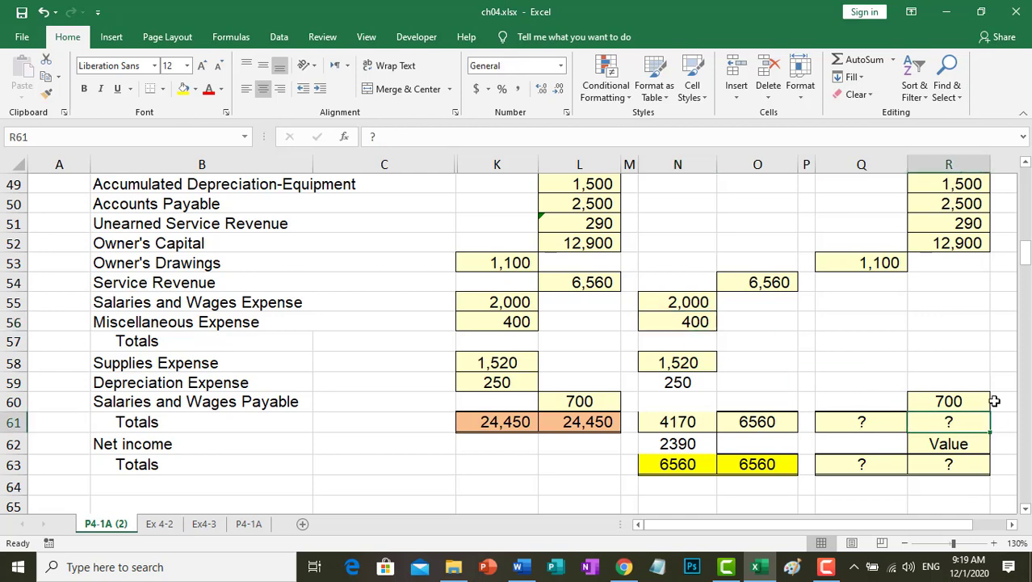
left_click(858, 58)
left_click_drag(949, 383, 949, 306)
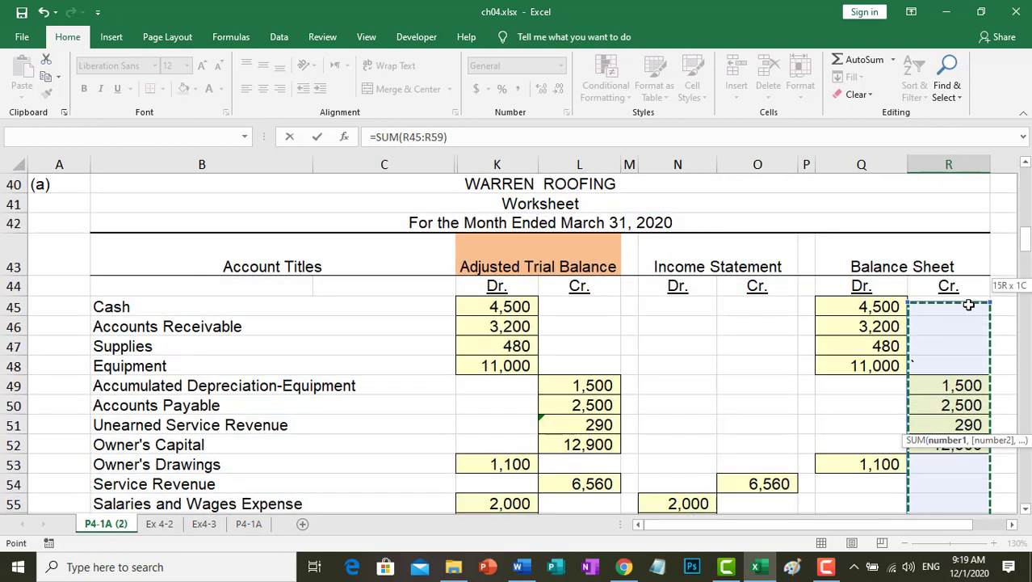
scroll(941, 384, "down", 4)
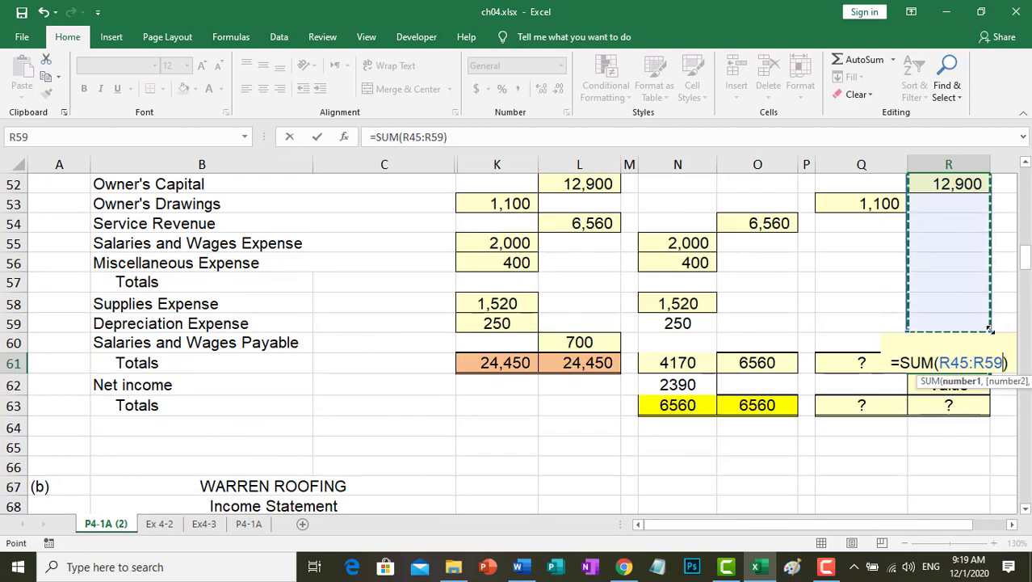
left_click_drag(989, 329, 997, 370)
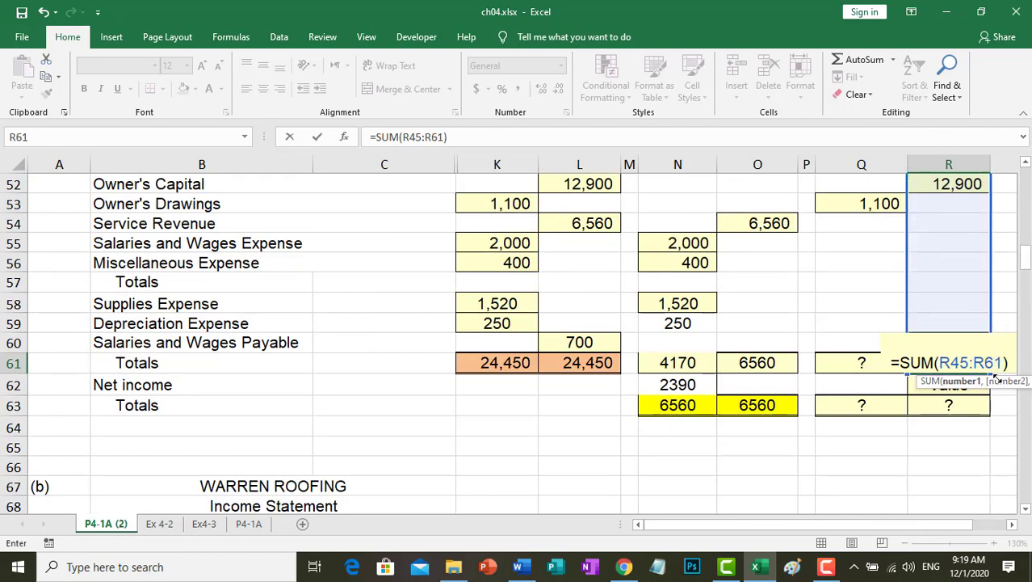
key("Return")
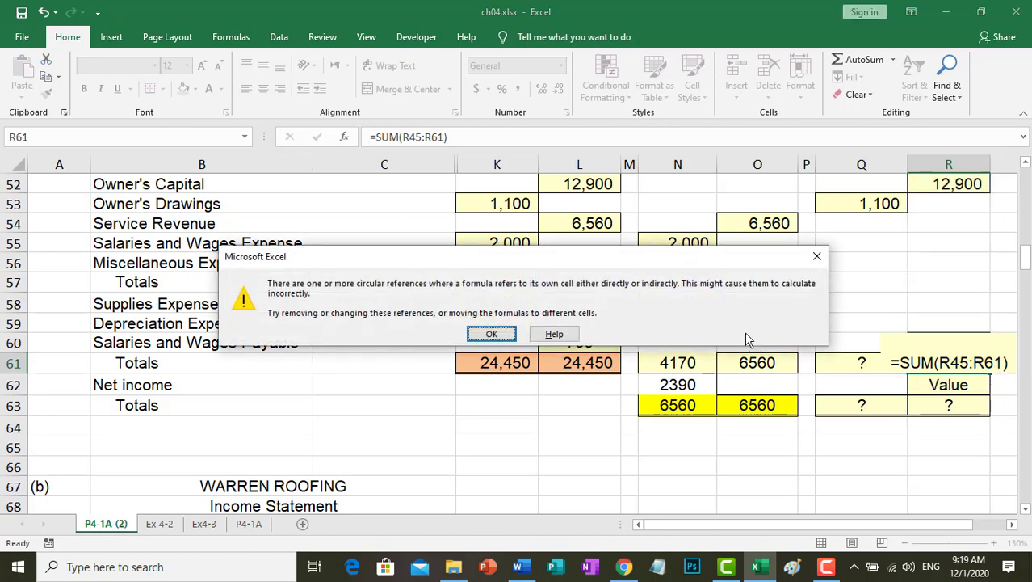
left_click(816, 256)
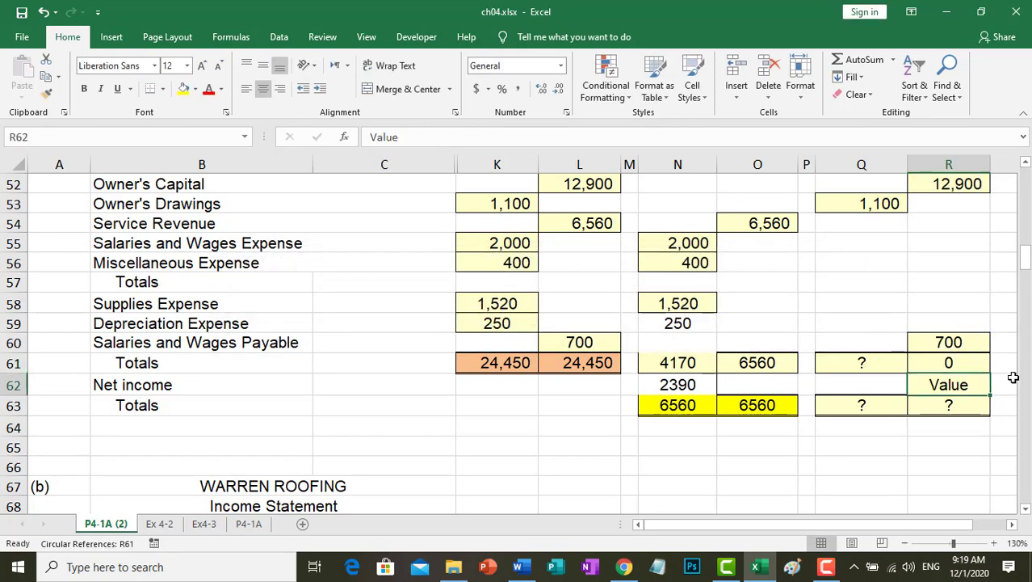
Step: Correct the balance sheet credit total in R61 to =SUM(R45:R60)
left_click(963, 364)
double_click(963, 365)
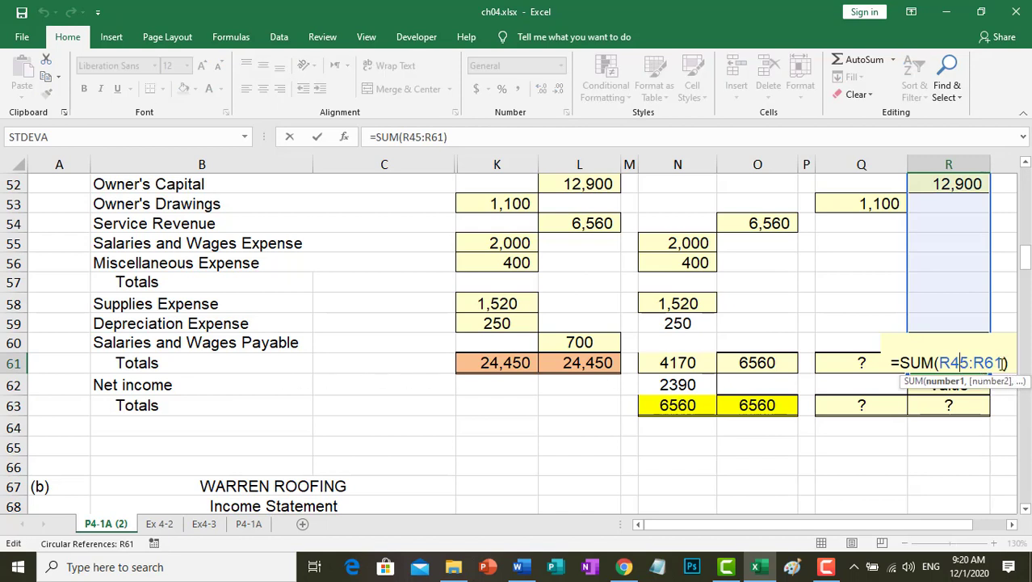
left_click(1000, 362)
key("BackSpace")
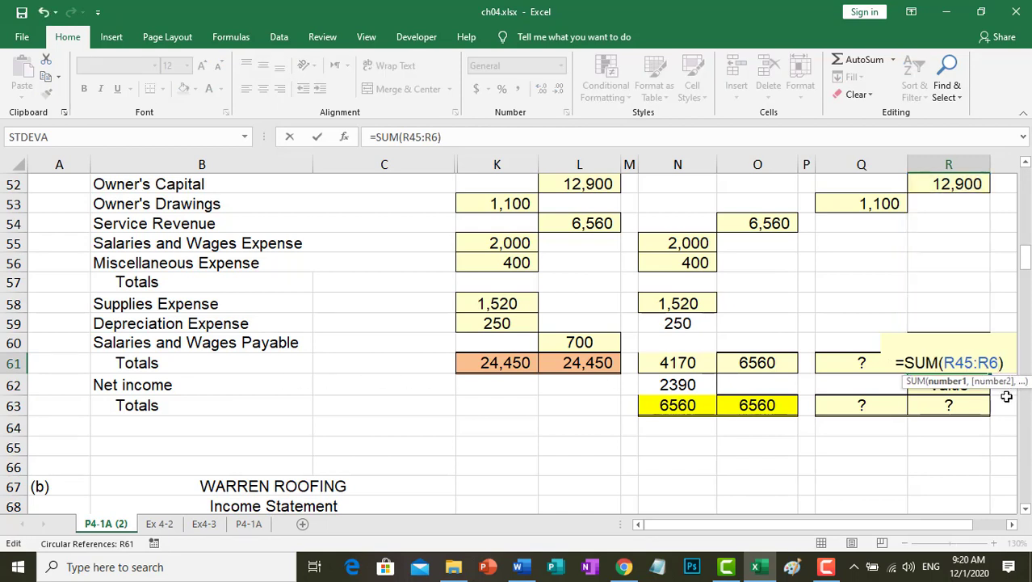
type("0")
key("Return")
left_click(943, 356)
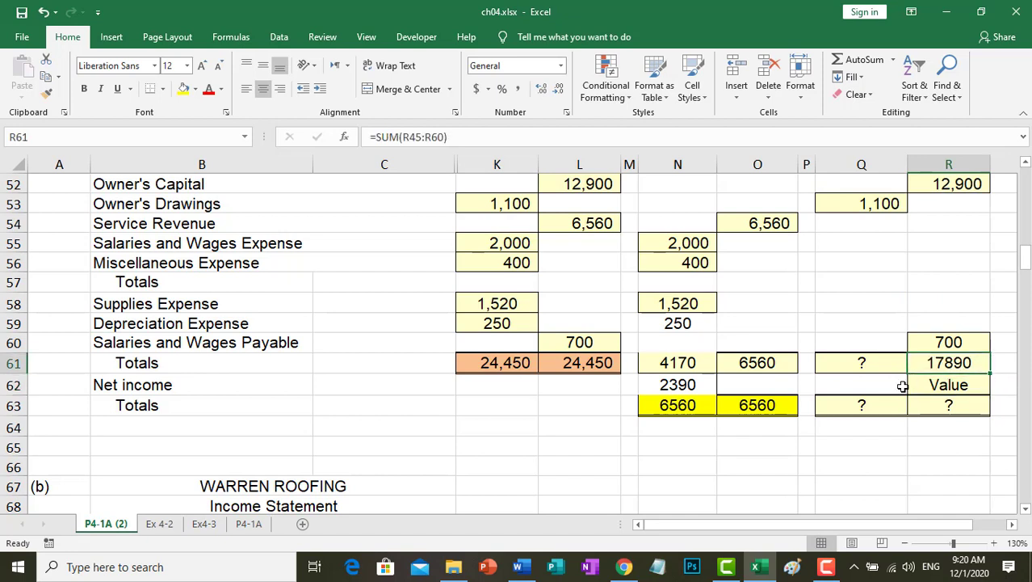
Step: Copy the total formula from R61 into Q61 for the balance sheet debits and check its summed range
left_click(855, 365)
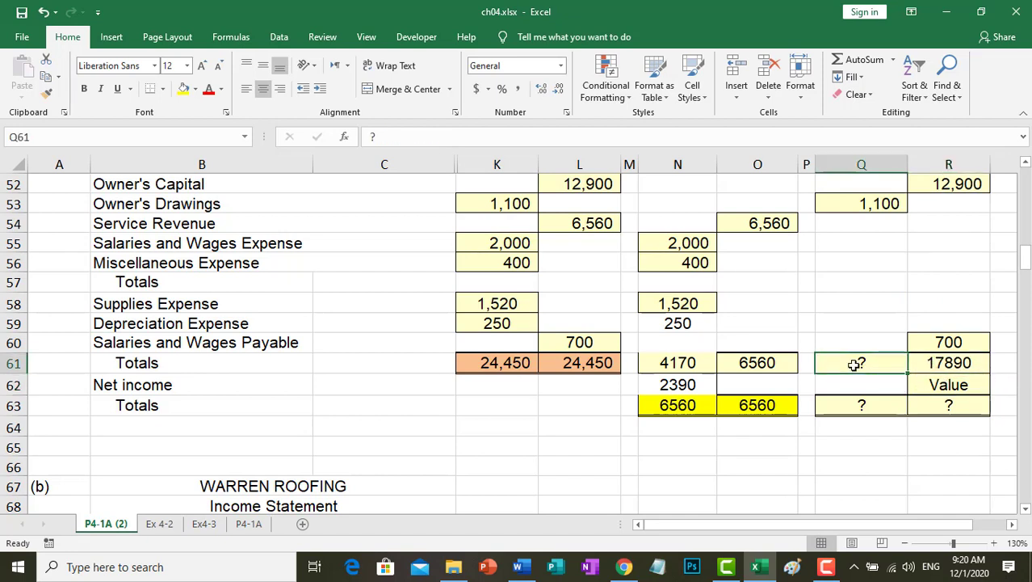
right_click(940, 362)
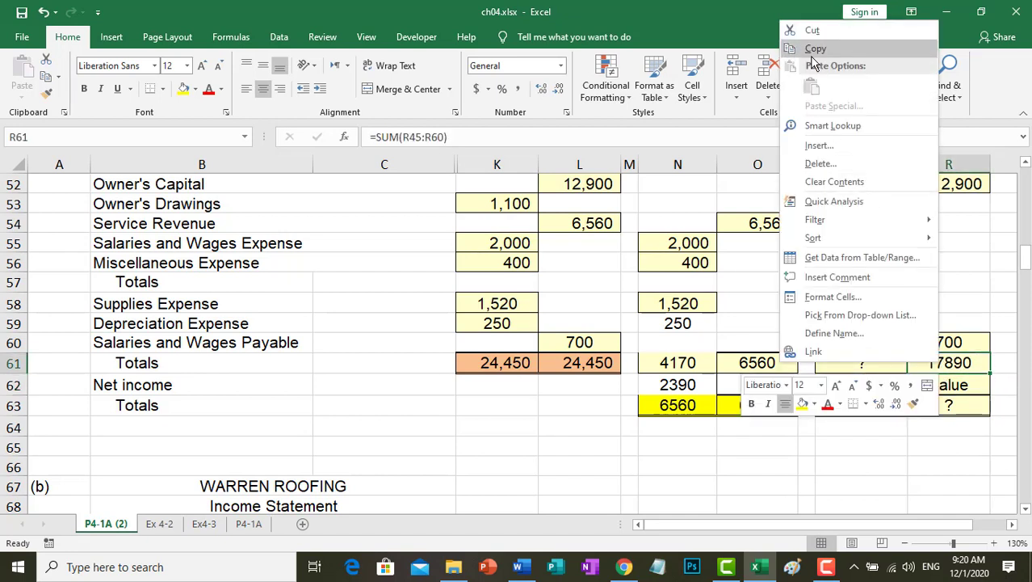
left_click(878, 46)
right_click(840, 360)
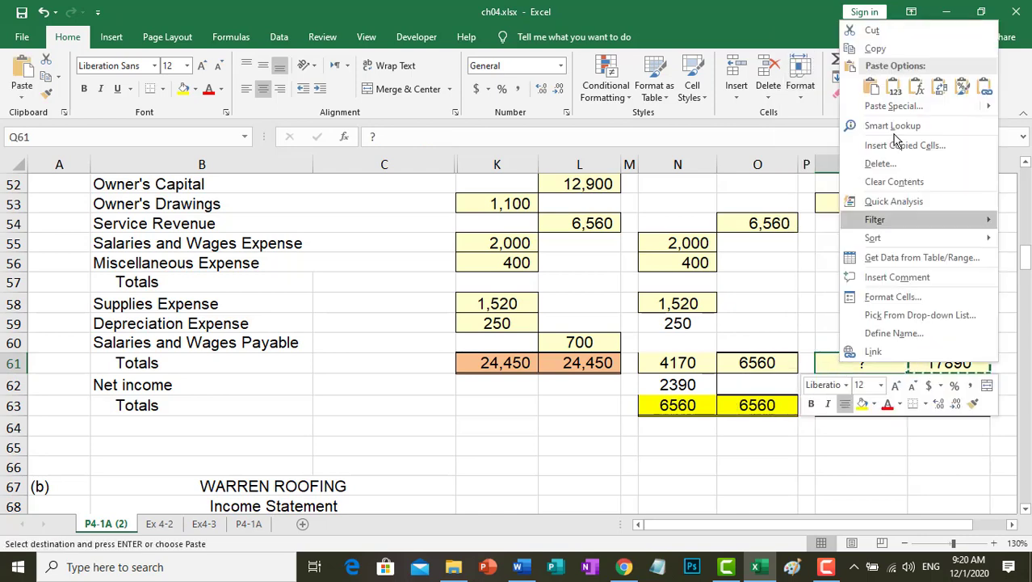
left_click(870, 87)
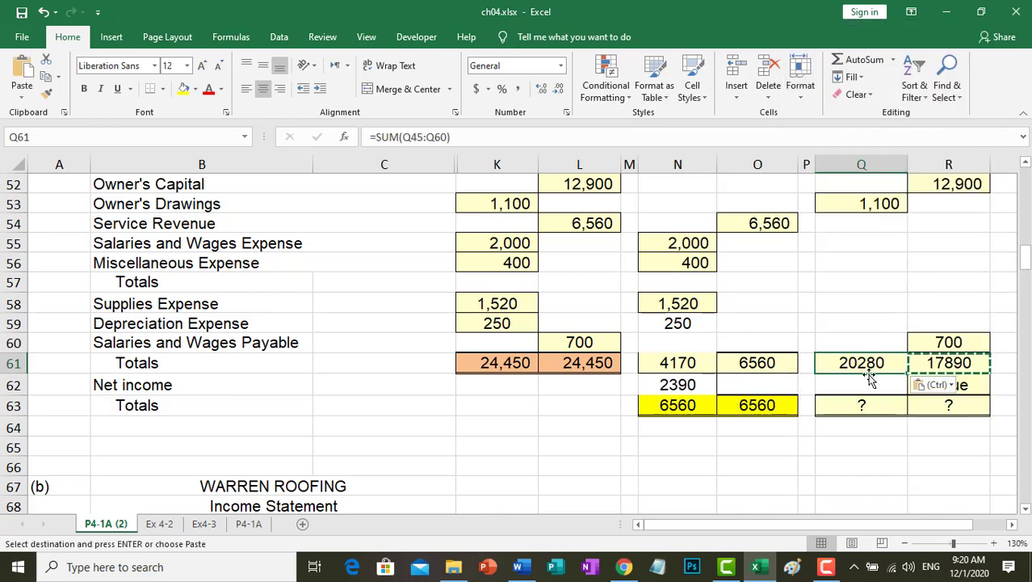
key("Escape")
double_click(861, 364)
scroll(861, 365, "up", 4)
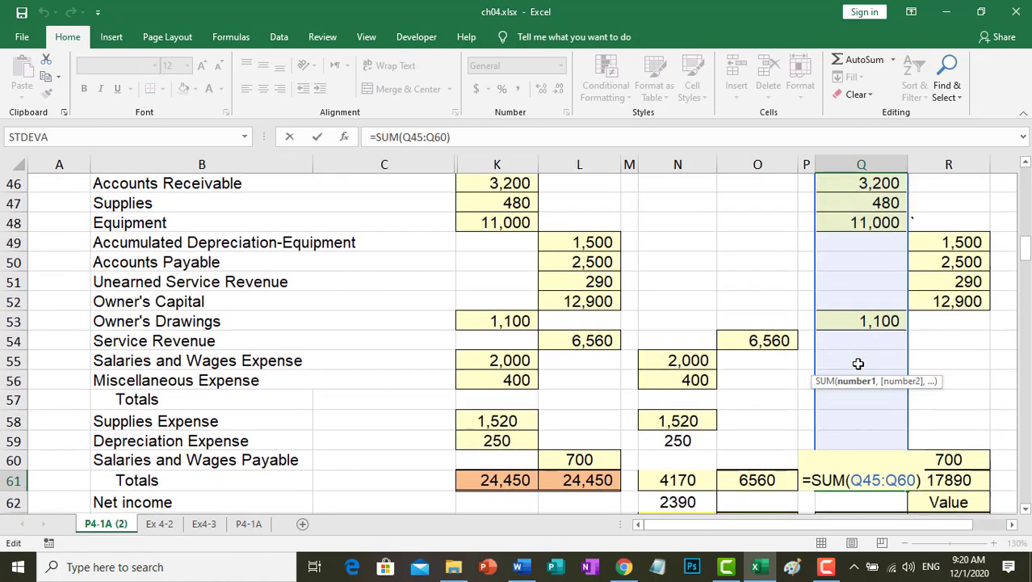
key("Return")
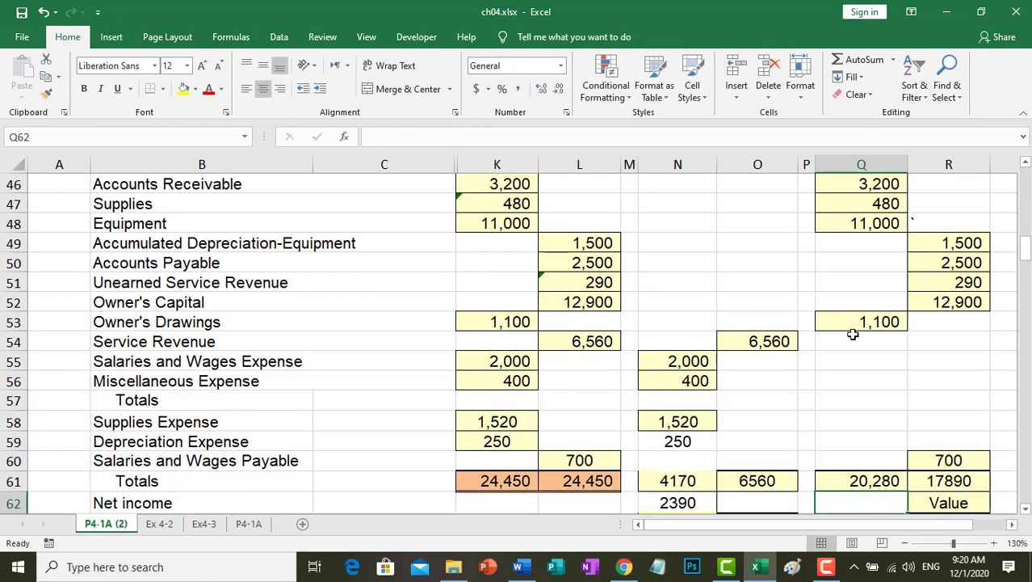
Step: Carry net income to the balance sheet credit column by entering =N62 in R62
scroll(871, 414, "down", 2)
left_click(938, 385)
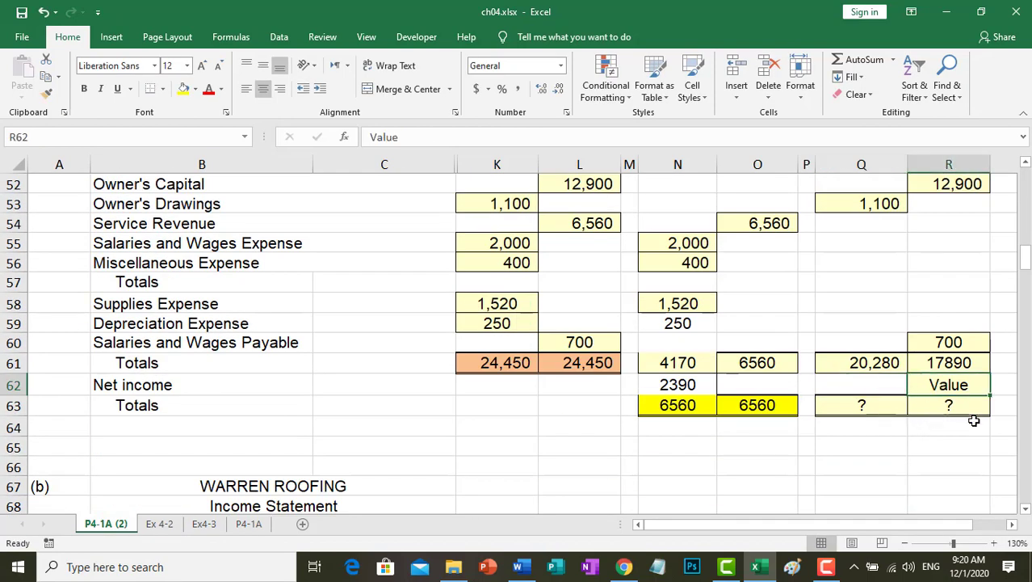
type("=")
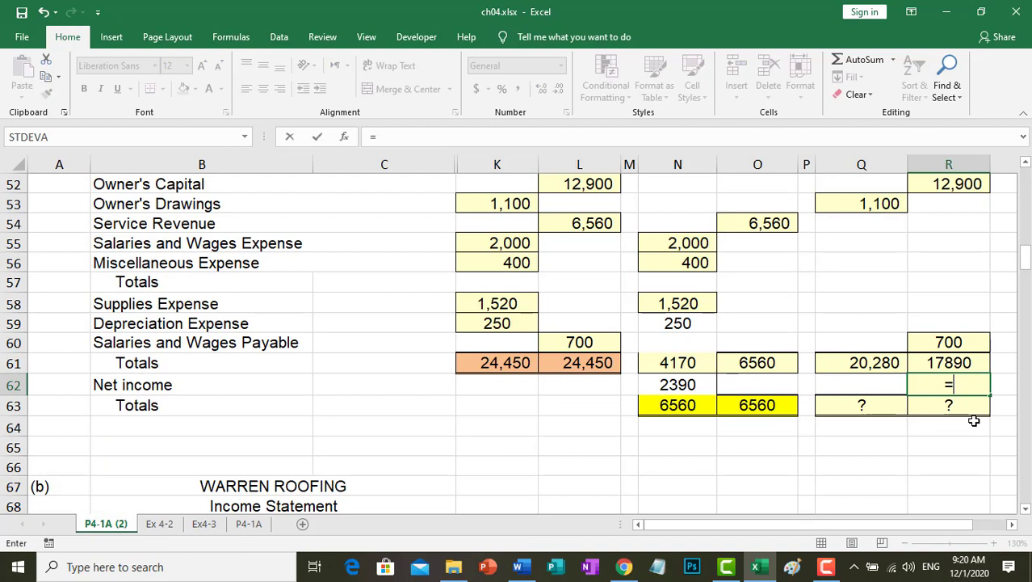
left_click(674, 384)
key("Return")
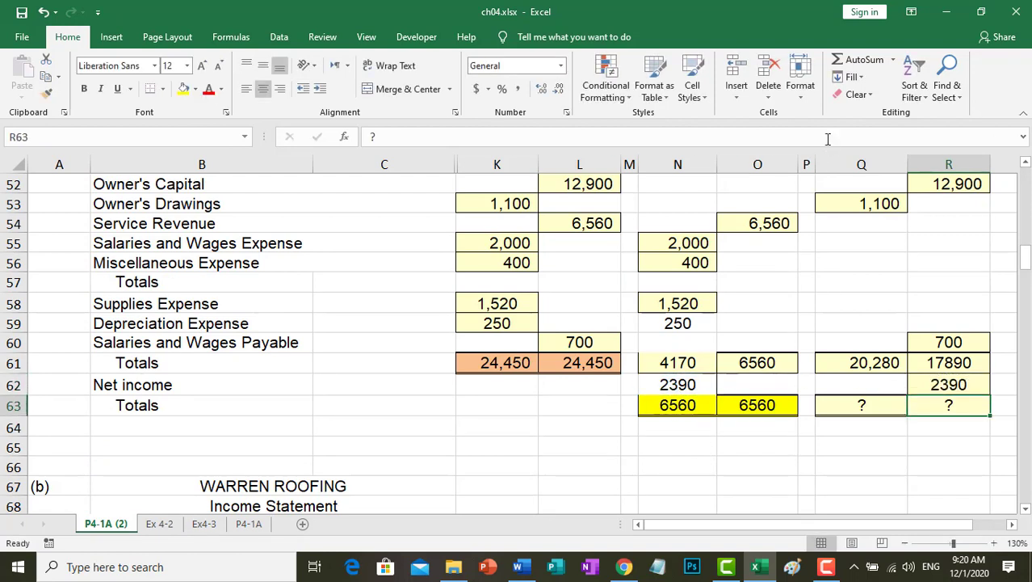
Step: Total the balance sheet credits including net income with =SUM(R61:R62) in R63
left_click(855, 60)
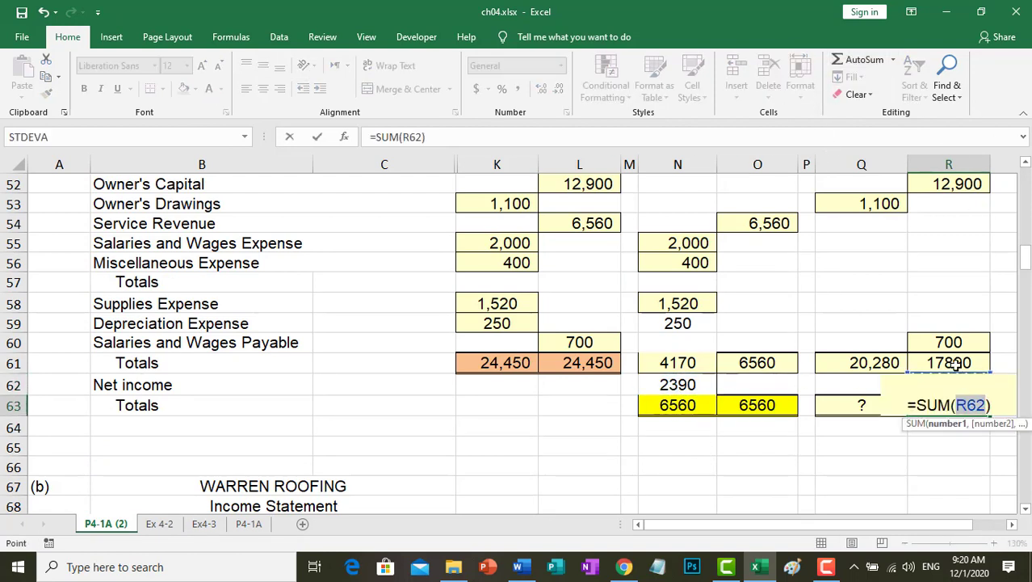
left_click_drag(956, 364, 951, 384)
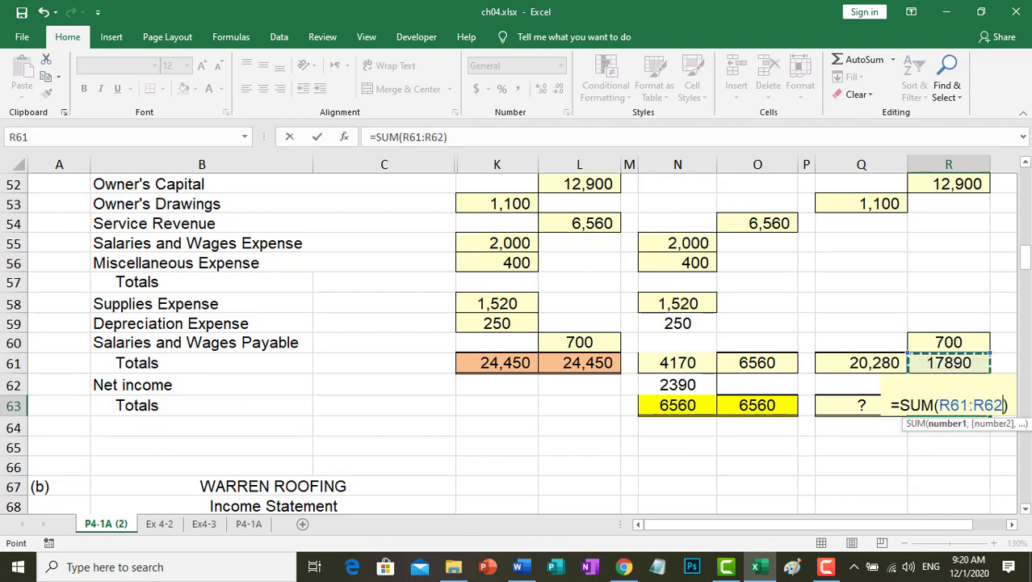
key("Return")
left_click(959, 408)
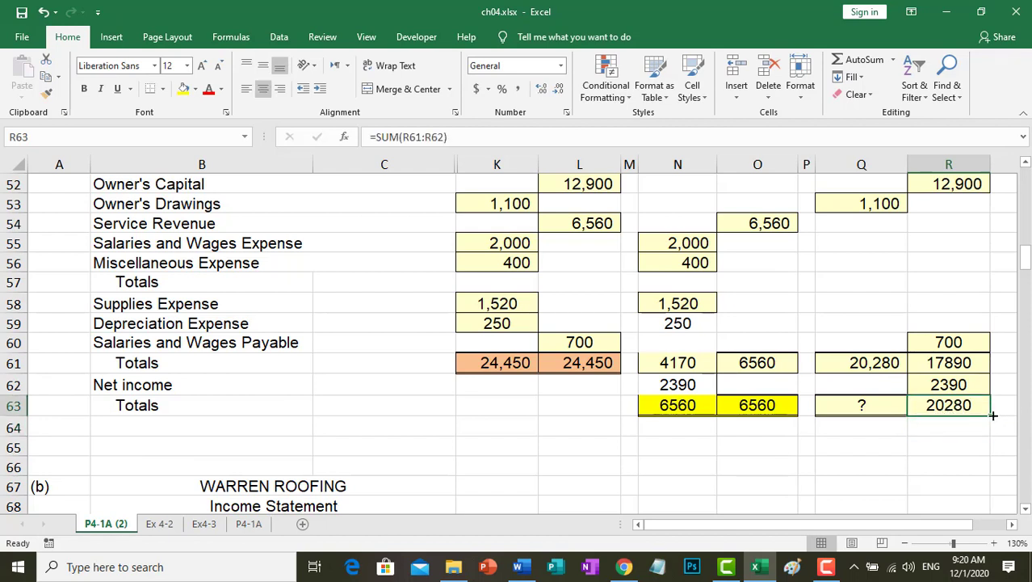
Step: Copy the R63 total formula into Q63, and format both balance sheet totals in bold with a yellow fill
left_click_drag(992, 415, 883, 431)
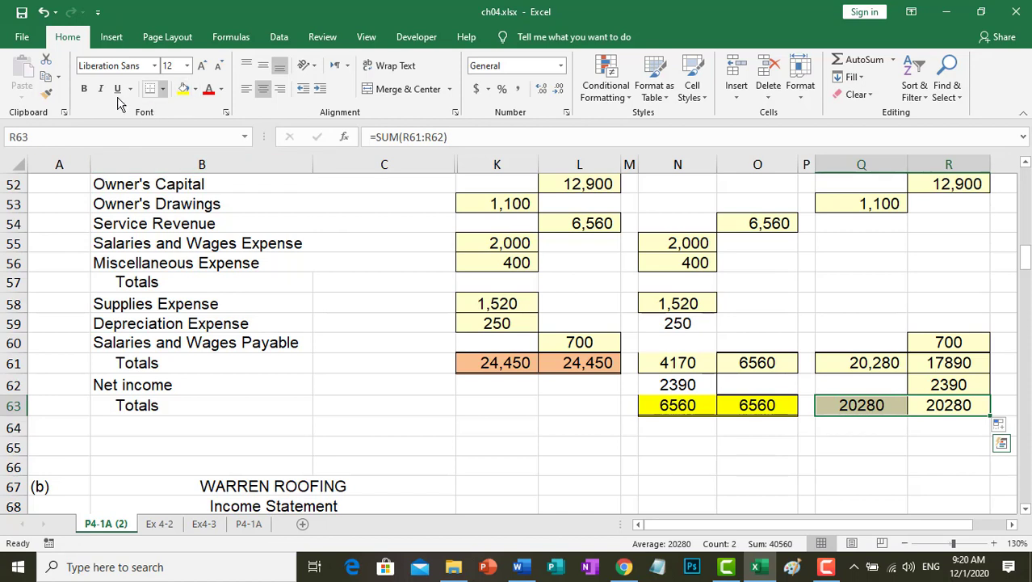
left_click(84, 89)
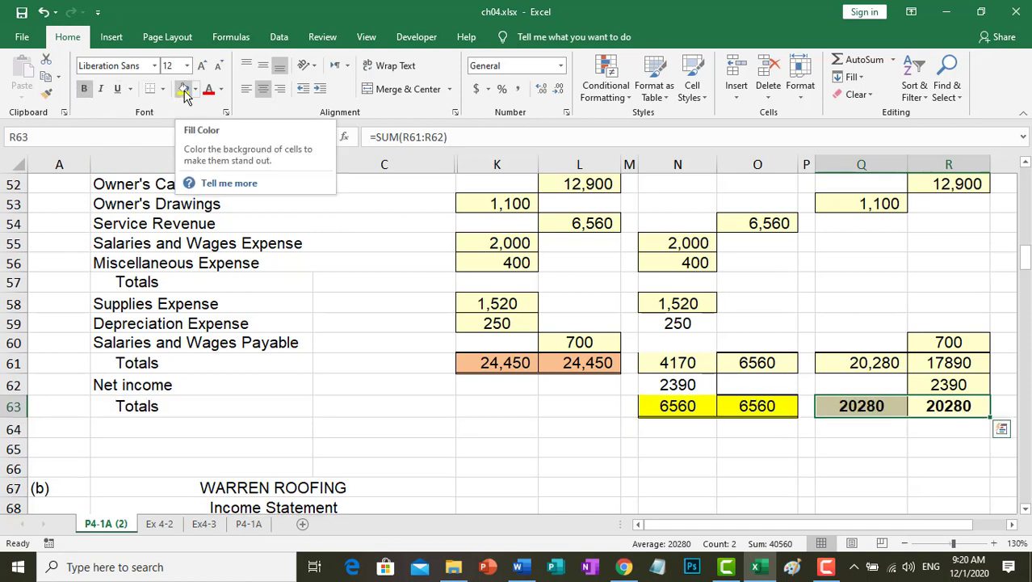
left_click(185, 91)
left_click(774, 451)
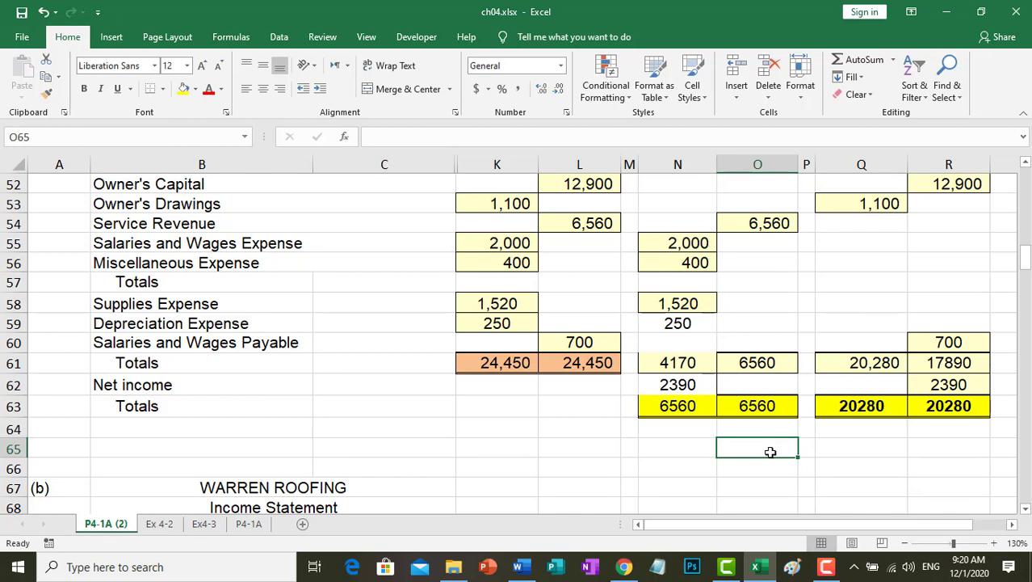
Step: Unhide the columns between C and Q so the income statement's value cells are shown
scroll(527, 427, "down", 3)
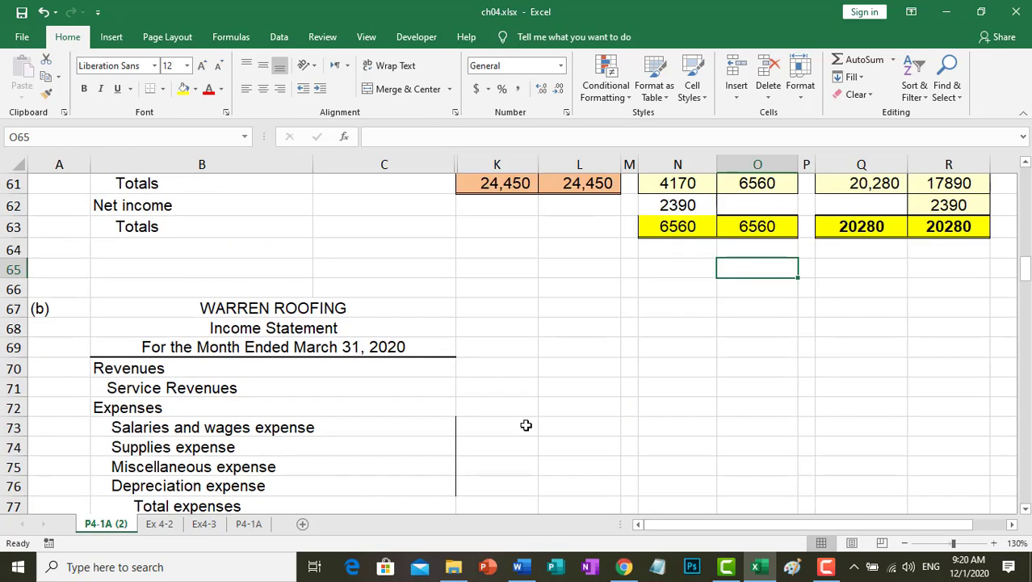
scroll(526, 425, "down", 2)
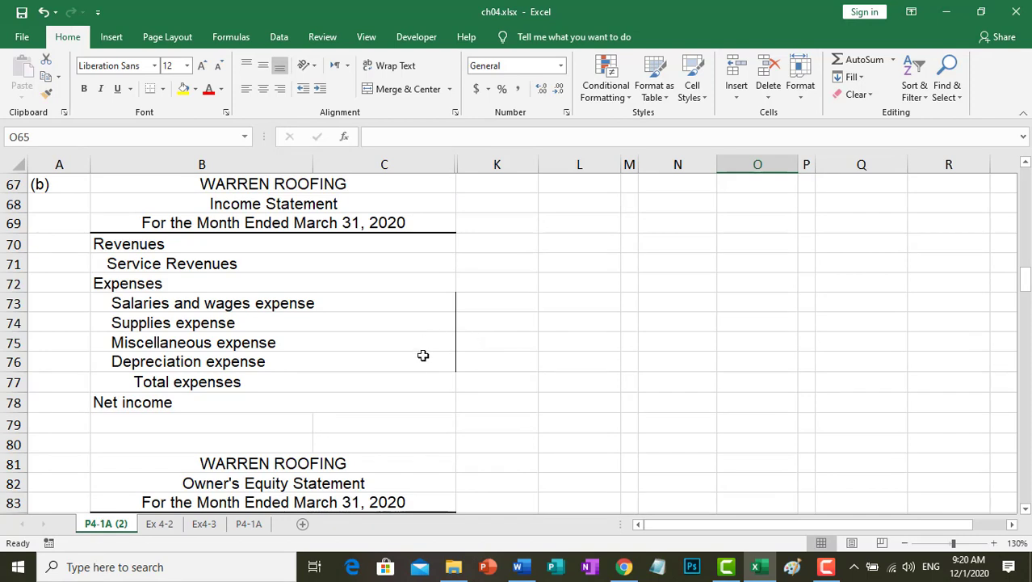
left_click_drag(385, 164, 897, 161)
right_click(734, 164)
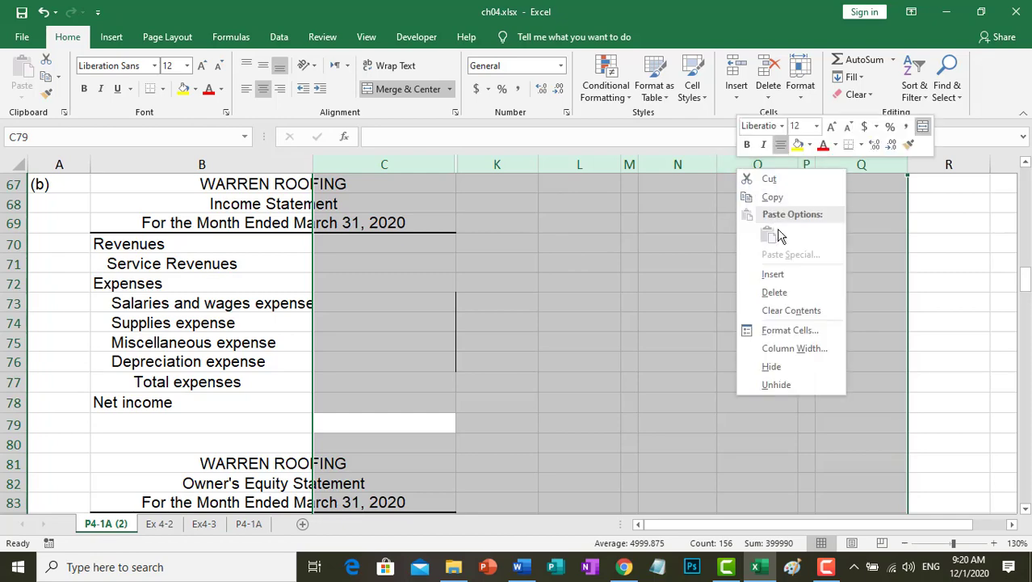
left_click(784, 383)
left_click(542, 437)
scroll(542, 437, "up", 5)
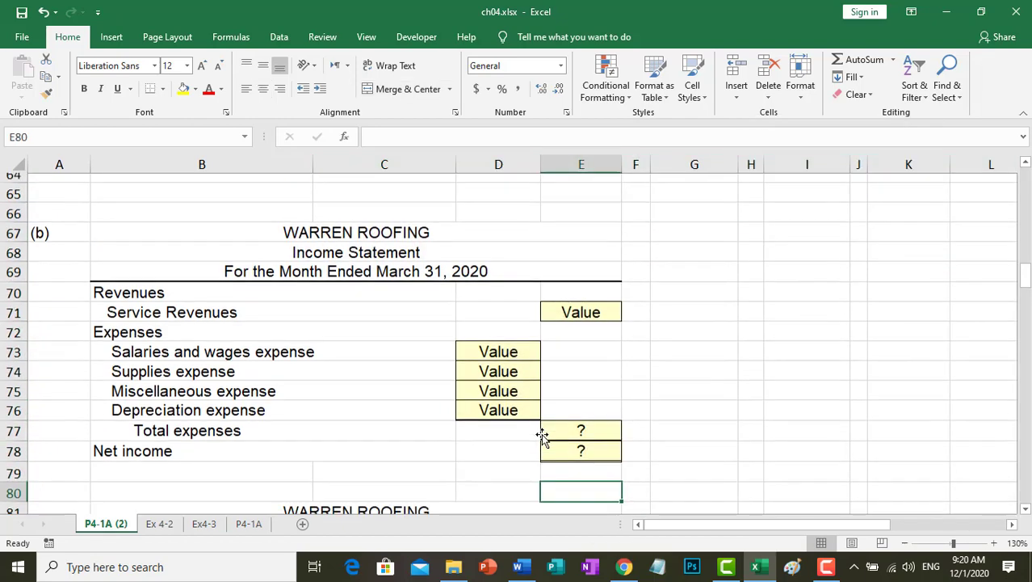
Step: Review the worksheet, the blank income statement, owner's equity statement and balance sheet, and the adjusting entries below them
scroll(542, 434, "down", 3)
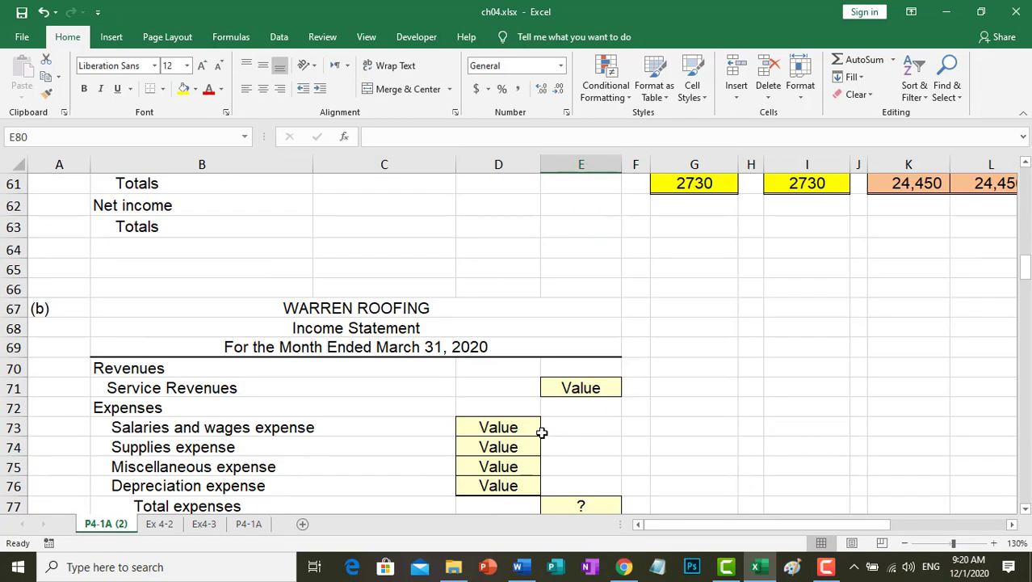
scroll(542, 429, "down", 1)
scroll(671, 425, "up", 8)
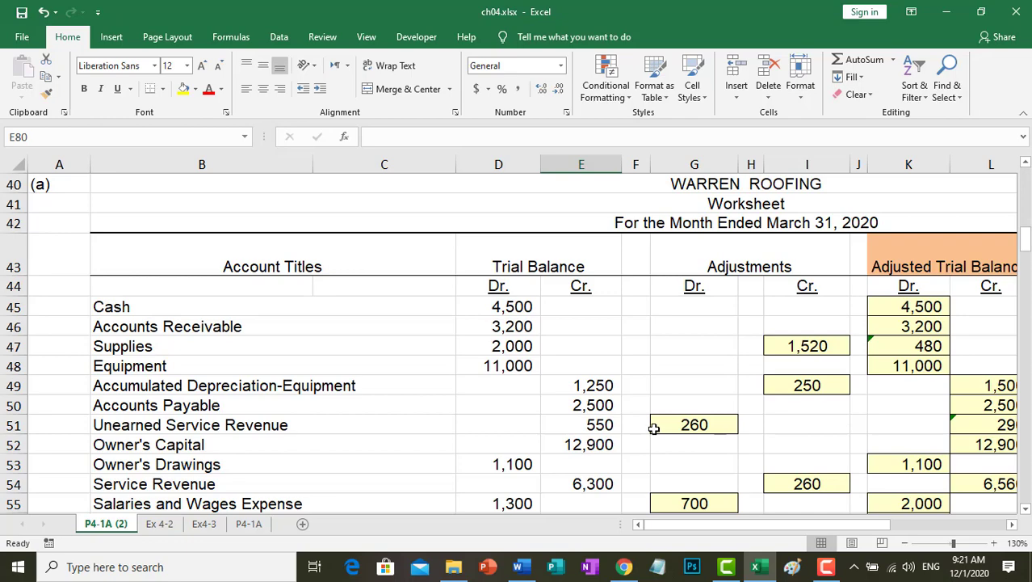
scroll(651, 429, "down", 7)
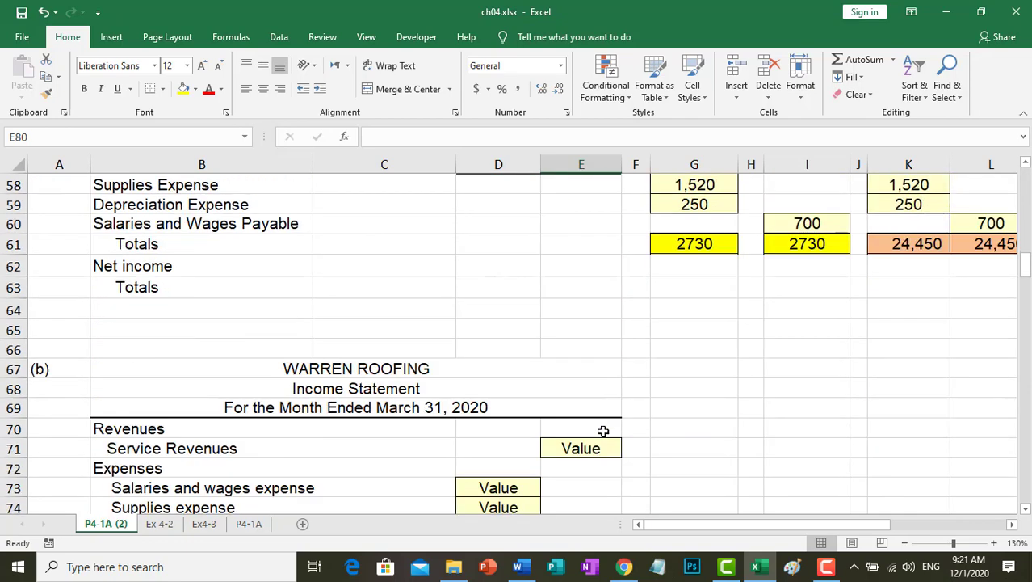
scroll(279, 460, "down", 5)
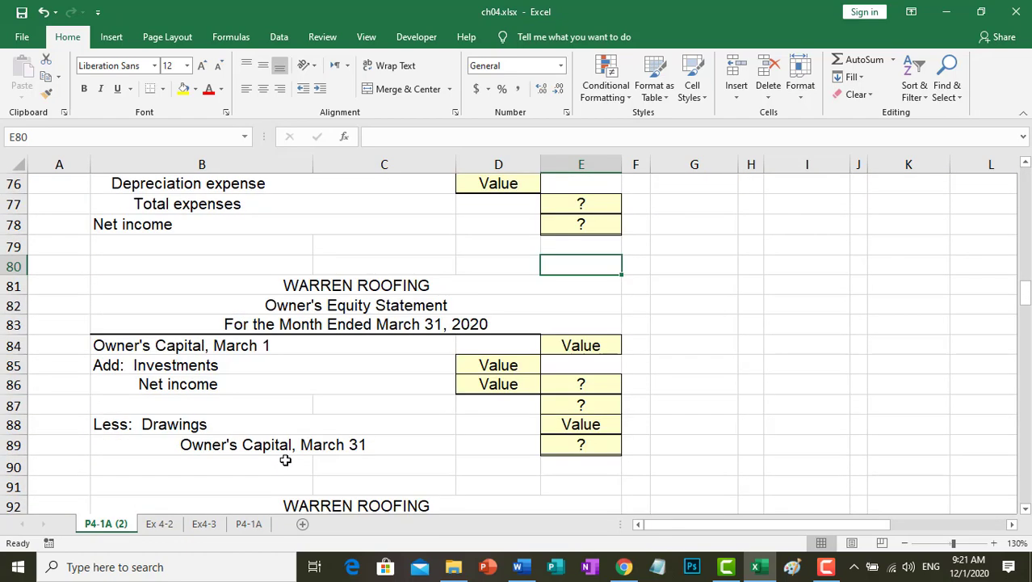
scroll(321, 418, "down", 11)
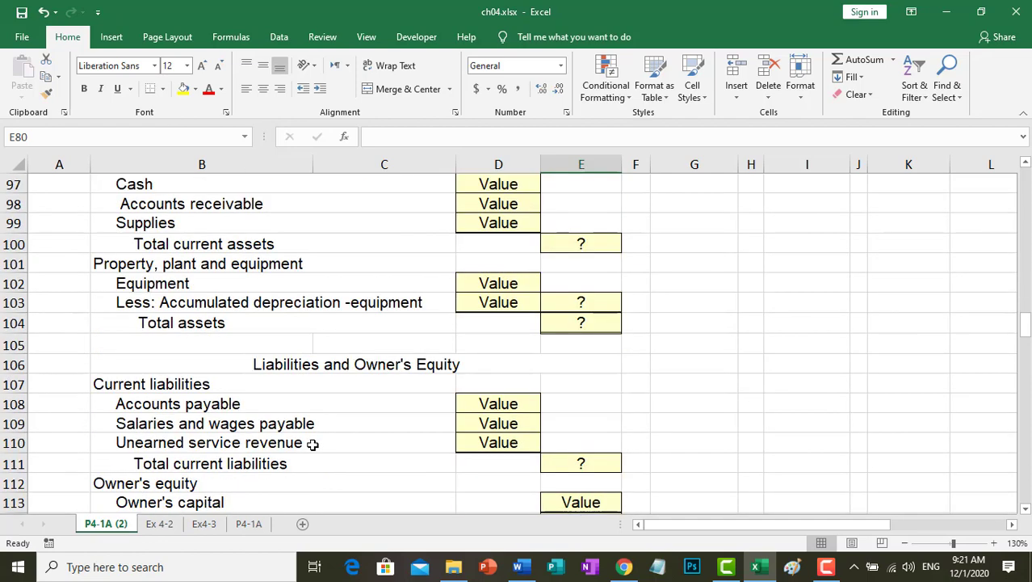
scroll(314, 446, "down", 3)
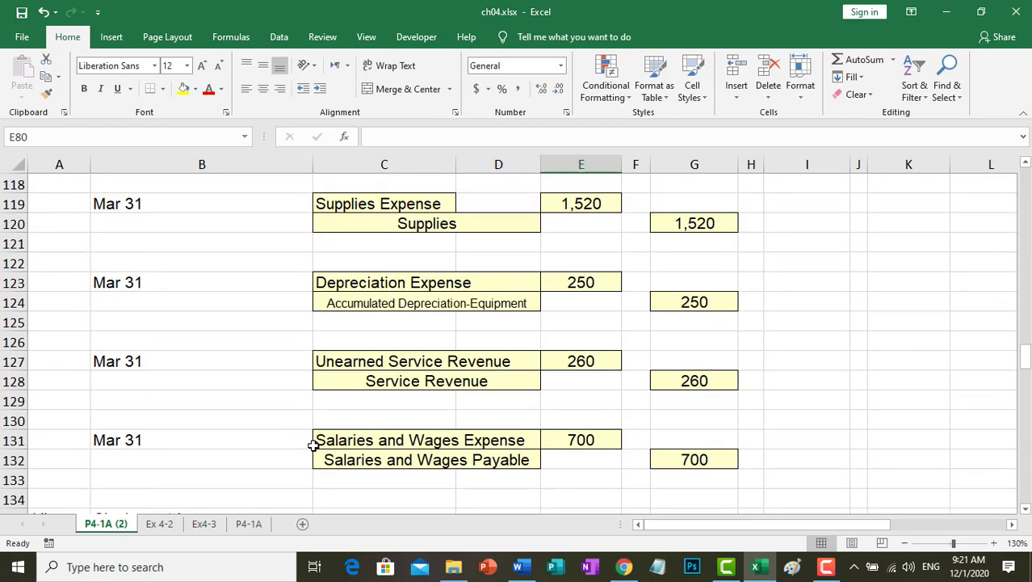
scroll(314, 445, "up", 7)
scroll(313, 447, "up", 8)
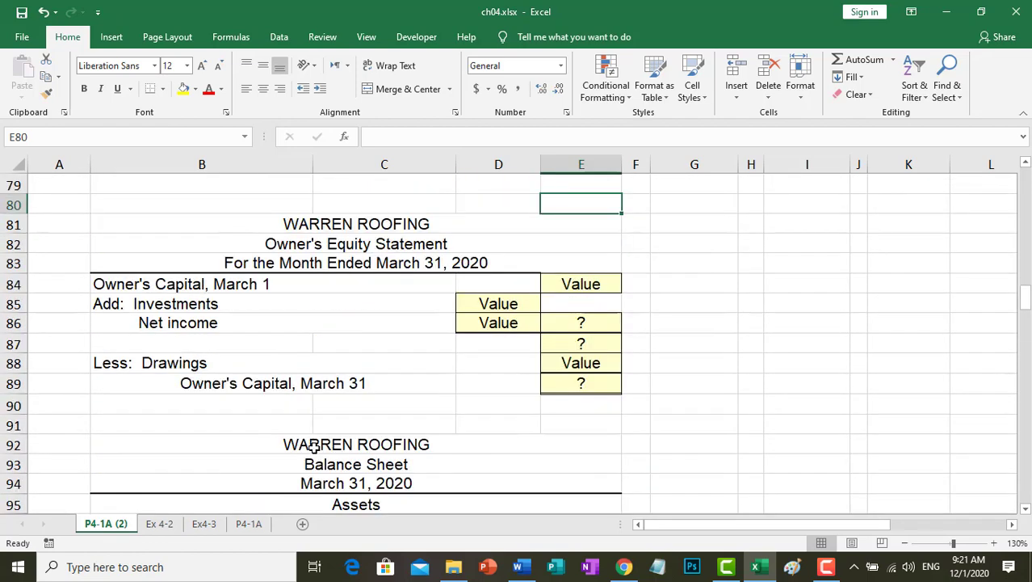
scroll(317, 457, "up", 1)
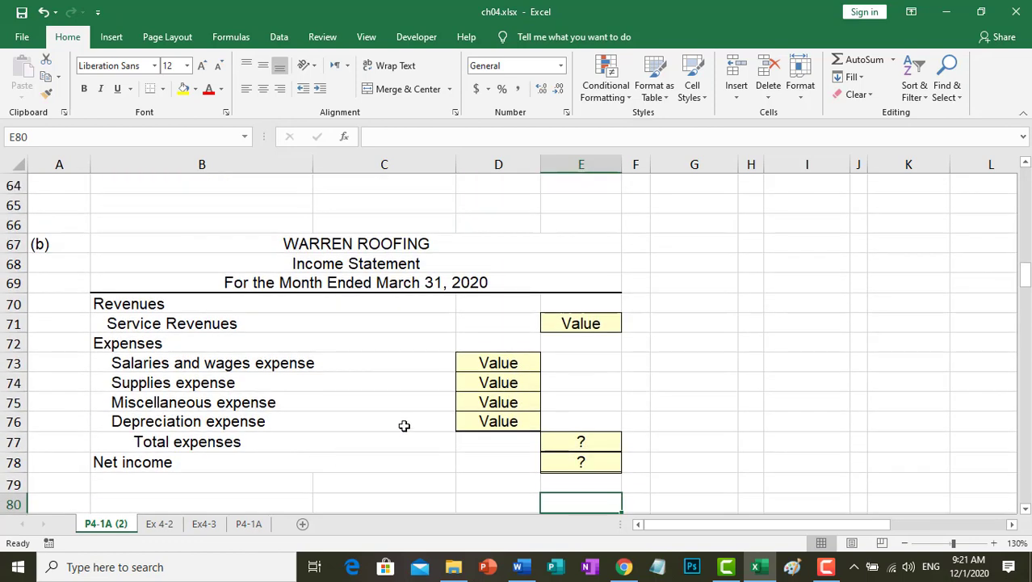
Step: Open a second window of the workbook, arrange both windows vertically, and set the income statement window's zoom to 110%
left_click(587, 319)
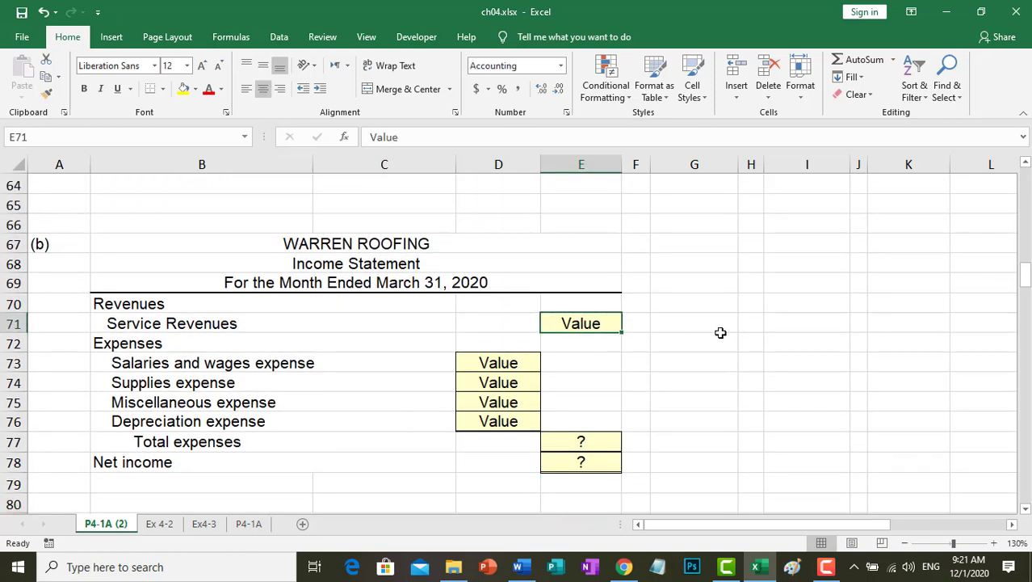
left_click_drag(792, 525, 696, 528)
left_click(365, 37)
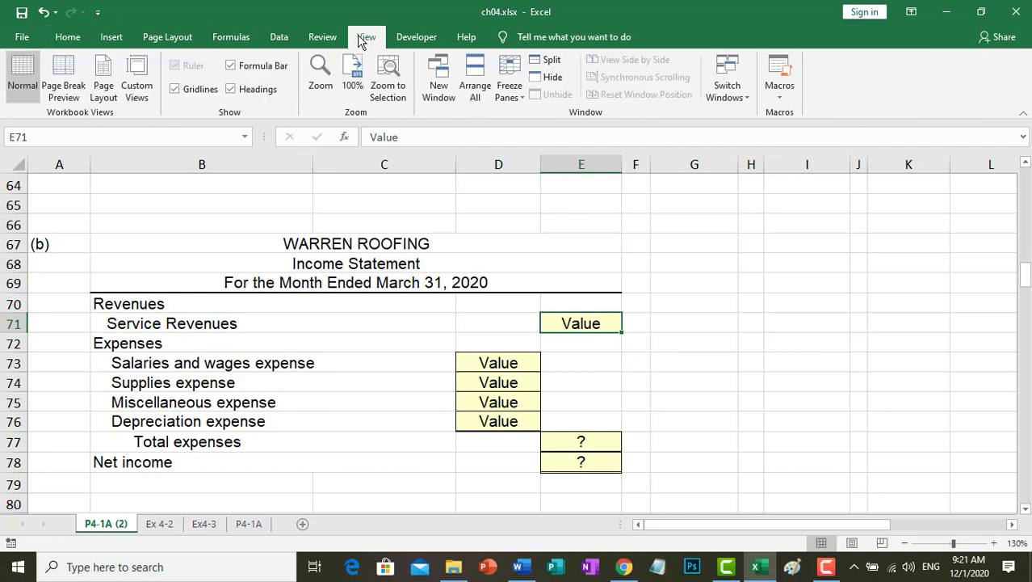
left_click(436, 87)
left_click(365, 36)
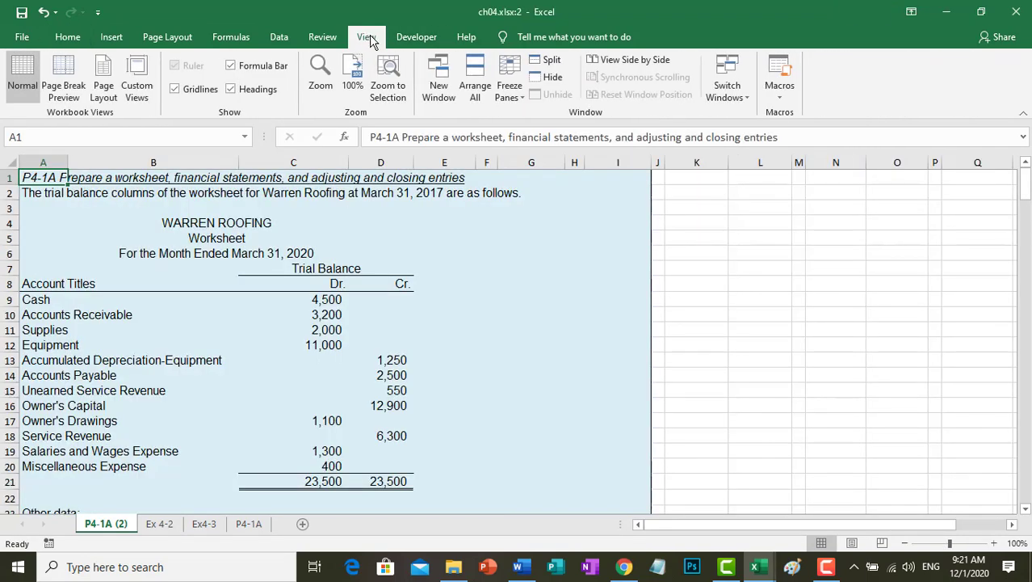
left_click(481, 88)
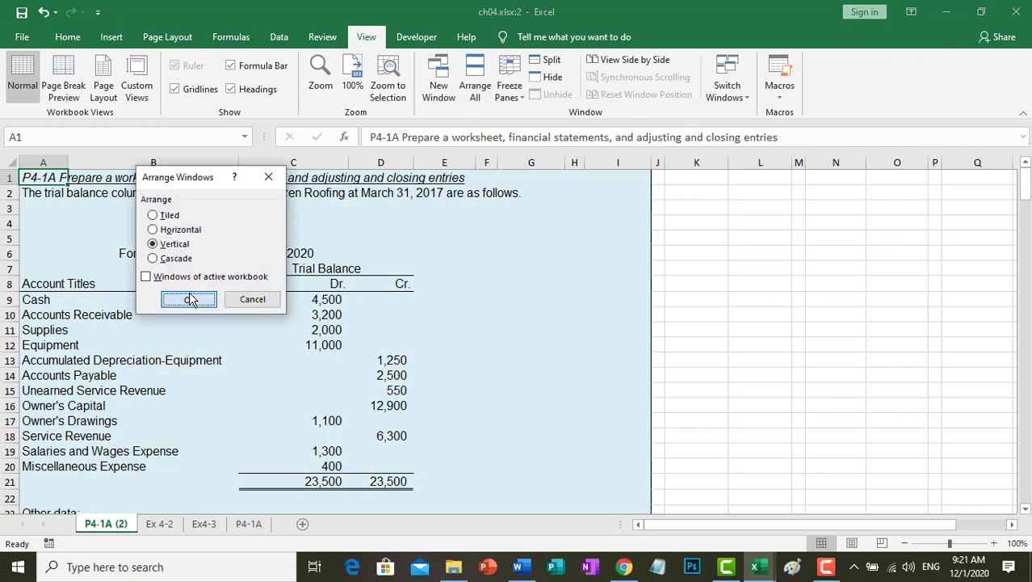
left_click(193, 297)
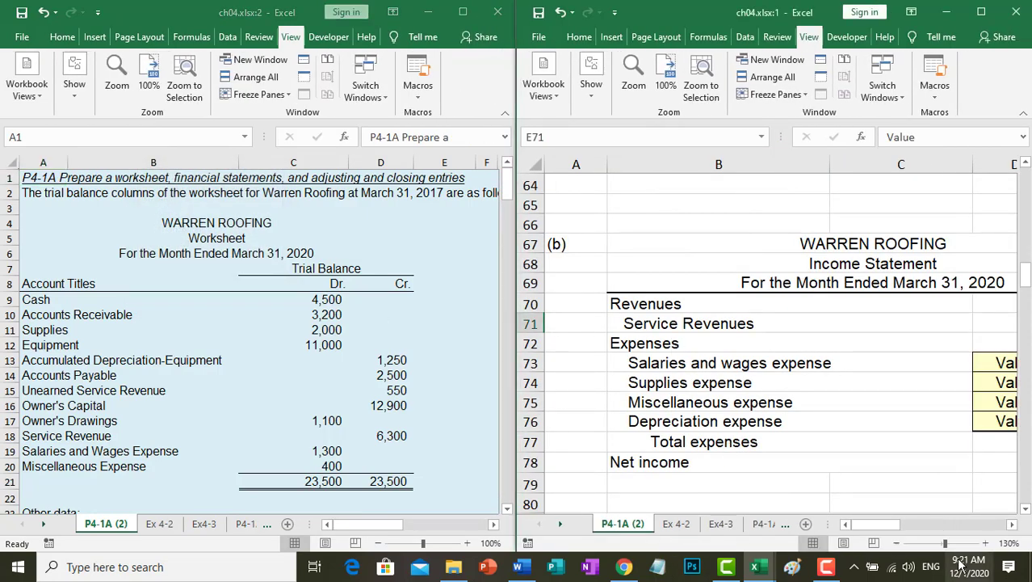
left_click(898, 543)
left_click(898, 543)
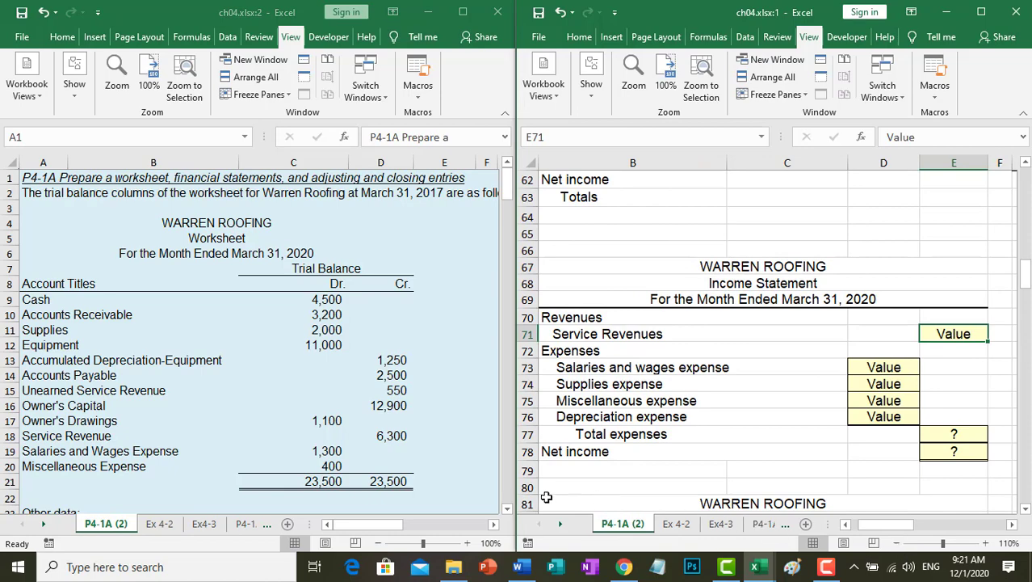
Step: Bring up the worksheet section in the second window and hide columns D through M there
left_click(391, 529)
scroll(387, 478, "down", 14)
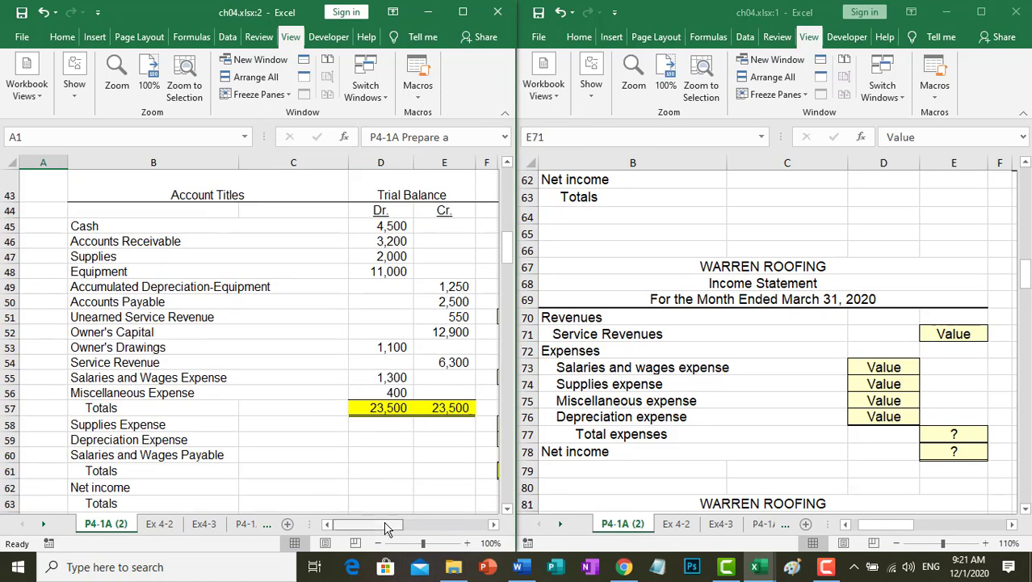
left_click_drag(387, 525, 311, 529)
left_click_drag(387, 162, 491, 171)
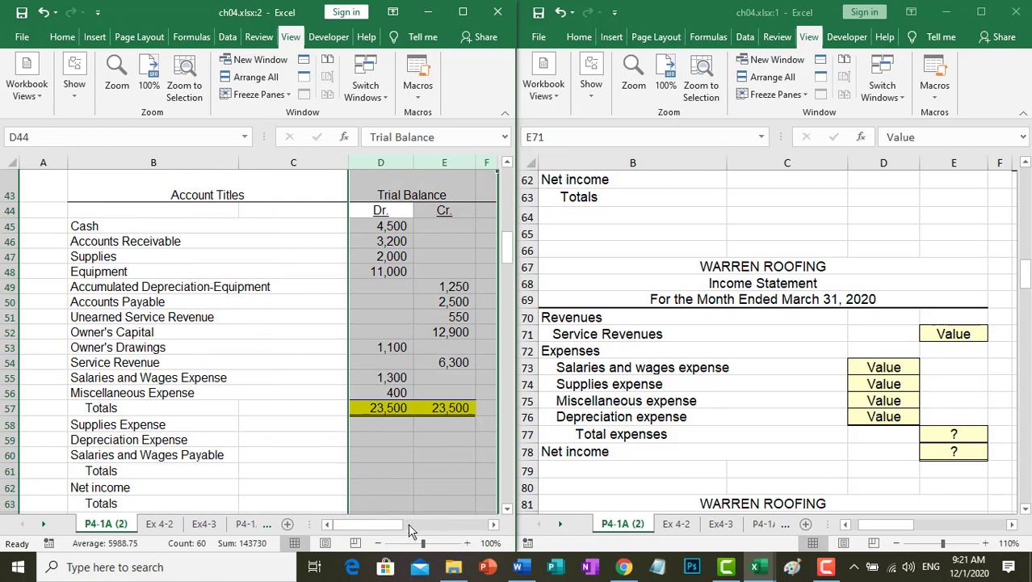
left_click_drag(408, 530, 437, 527)
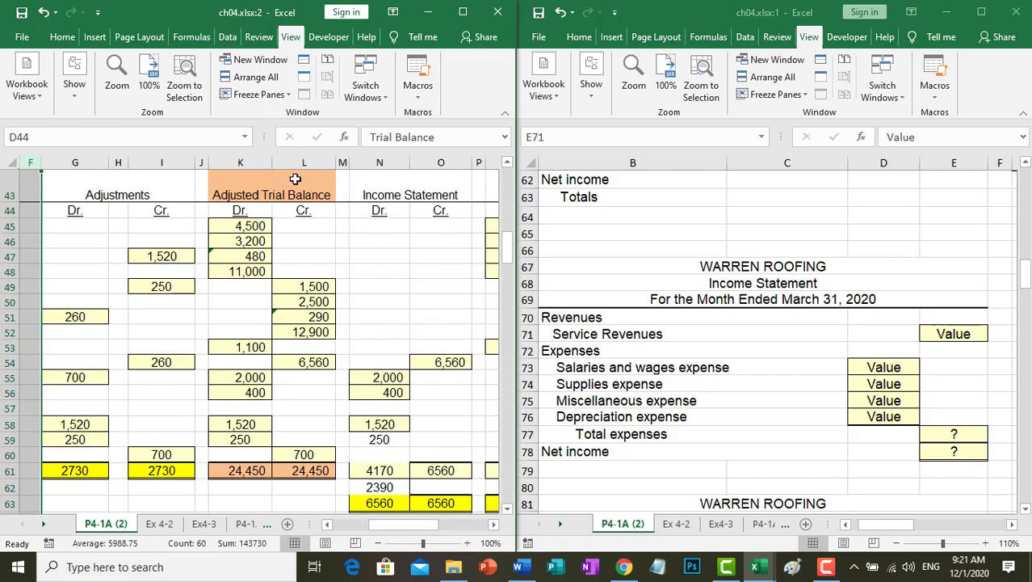
left_click_drag(344, 161, 402, 197)
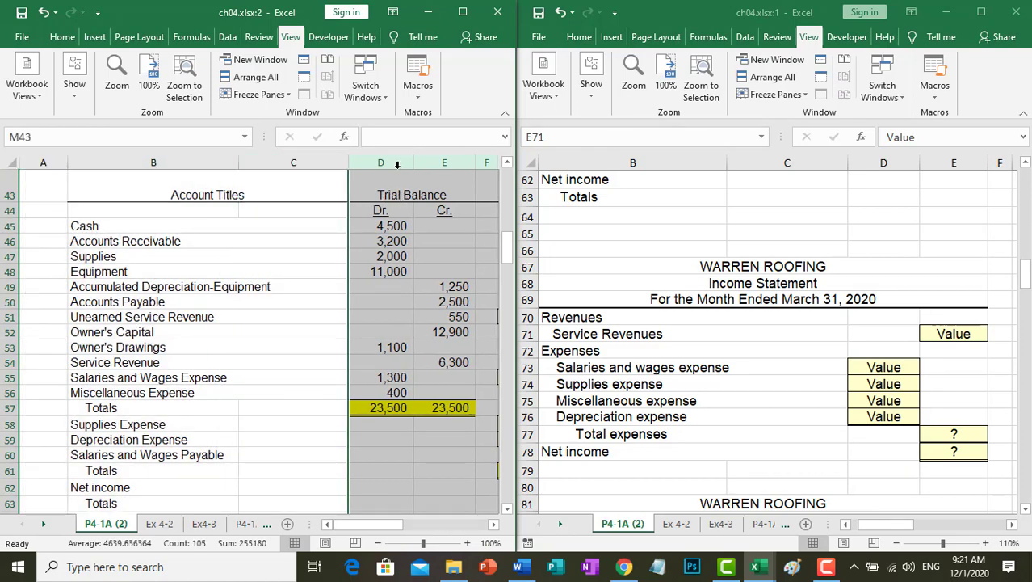
right_click(397, 165)
left_click(462, 364)
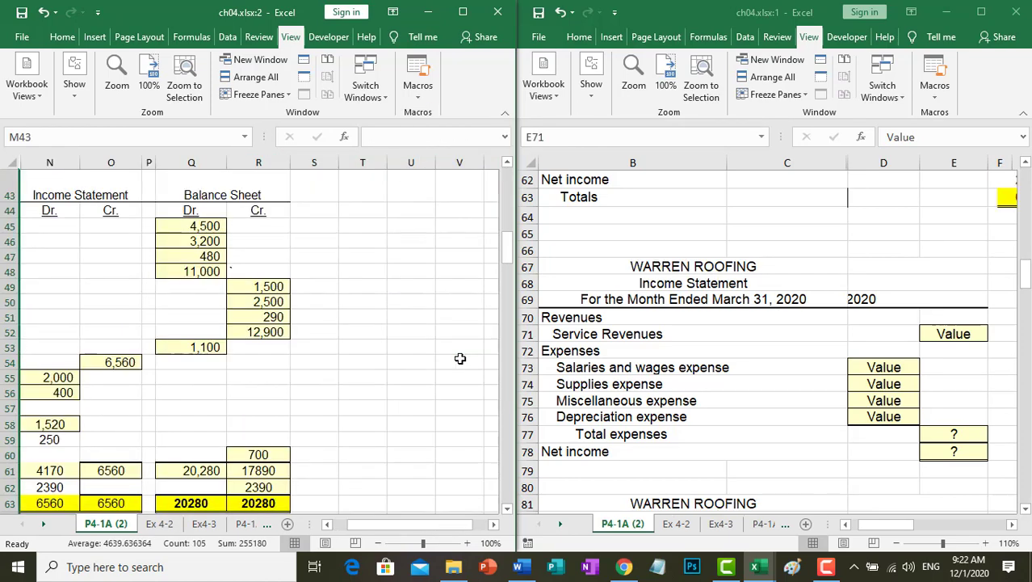
left_click(298, 409)
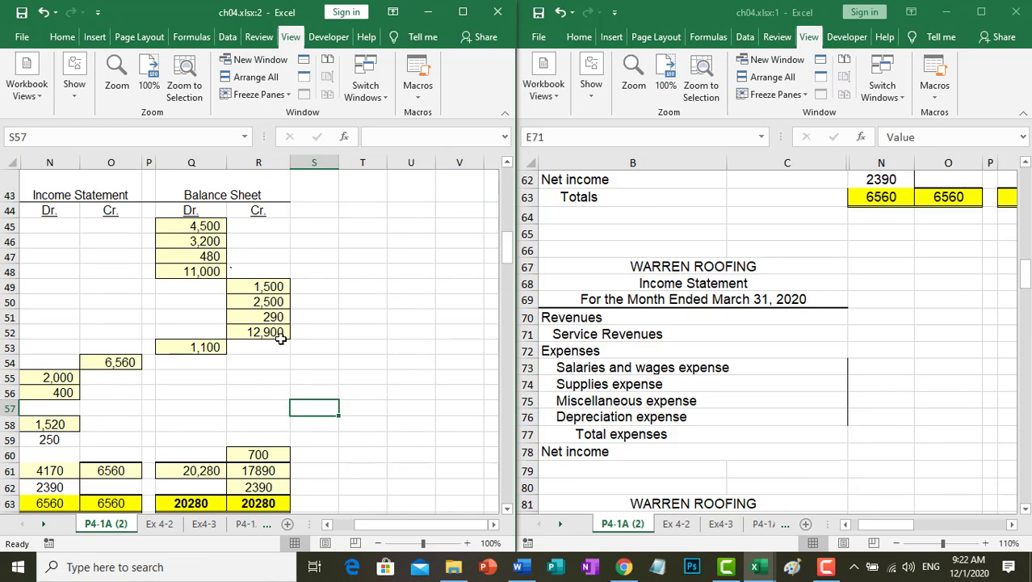
Step: Maximize the income statement window and unhide the columns between C and Q
double_click(722, 16)
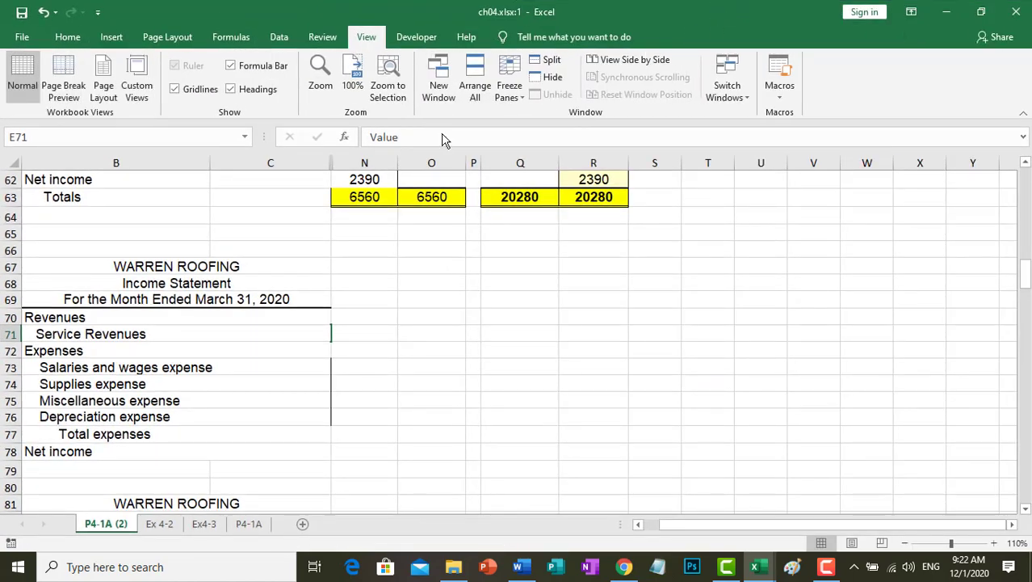
left_click_drag(291, 161, 531, 156)
right_click(531, 159)
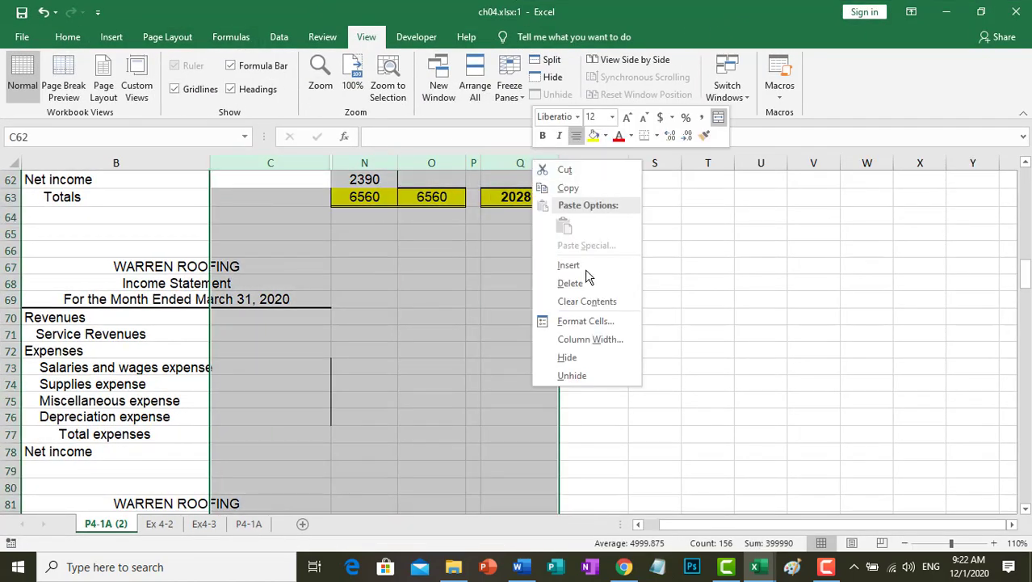
left_click(570, 373)
left_click(689, 384)
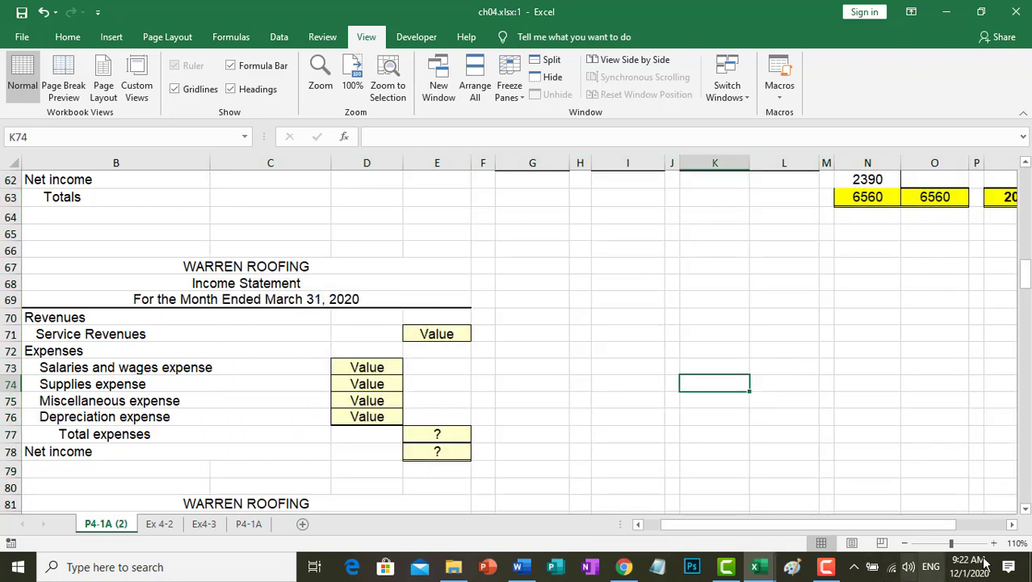
Step: Set the zoom to 100% with the worksheet's columns up to the Balance Sheet in view
scroll(889, 424, "up", 7)
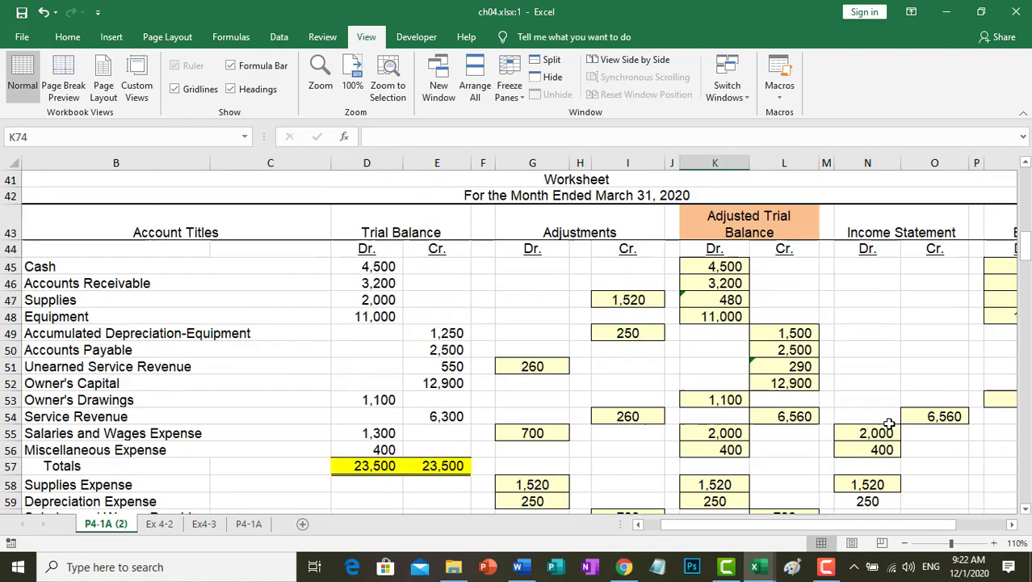
left_click(904, 544)
left_click(904, 544)
left_click(905, 544)
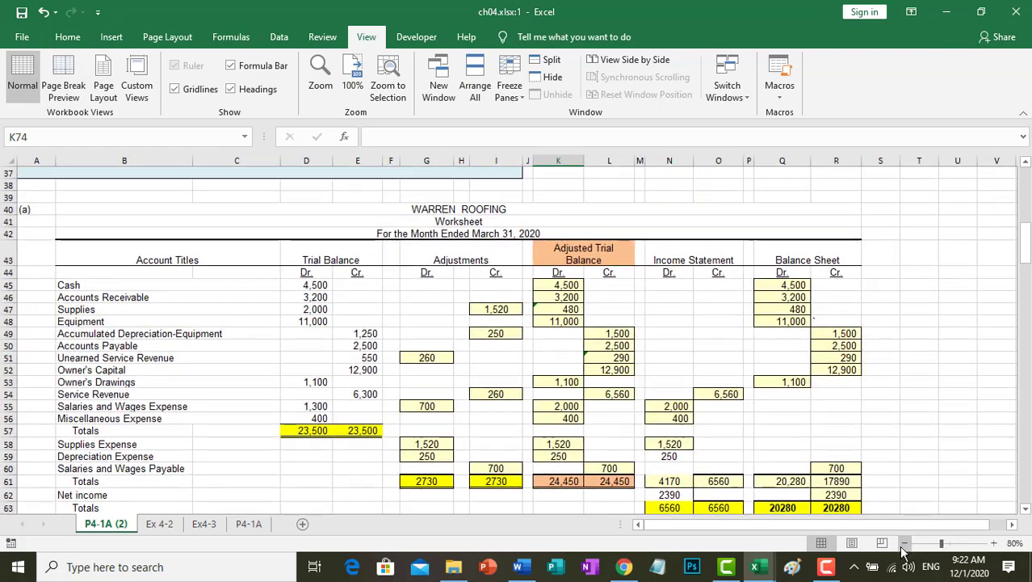
left_click(994, 544)
left_click(994, 544)
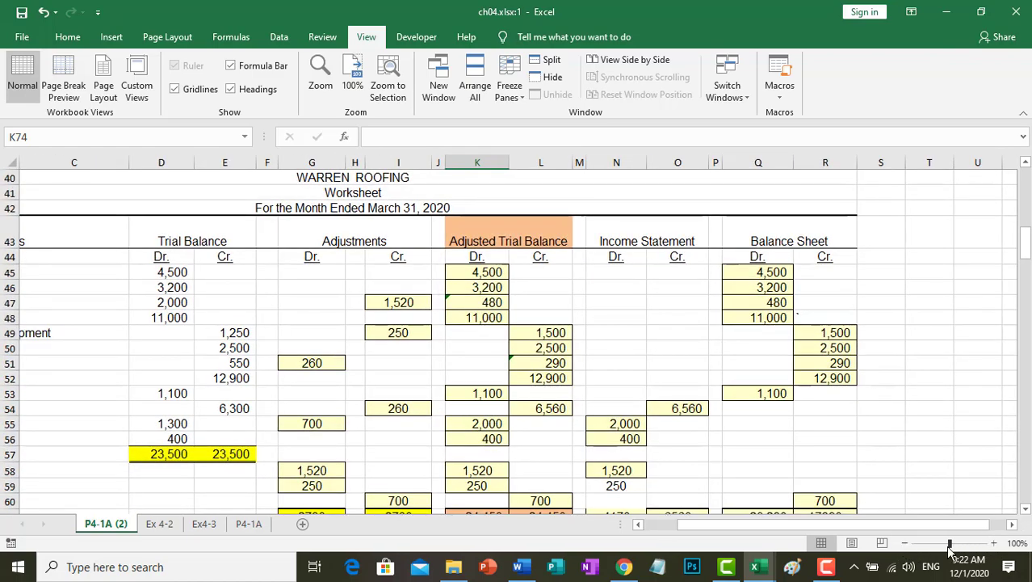